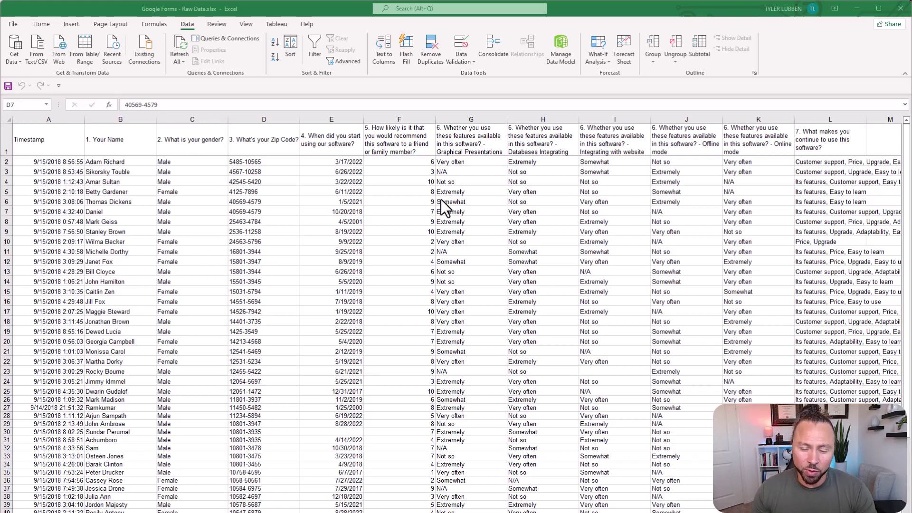
Examine the question 6 feature-usage headers and the responses beneath them down to the last respondent
{"action": "left_click", "coordinate": [468, 146]}
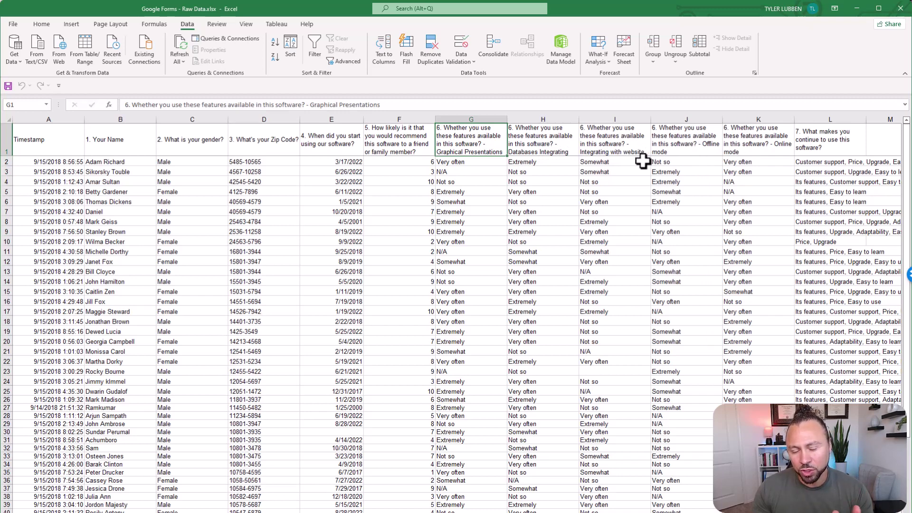
{"action": "left_click", "coordinate": [484, 166]}
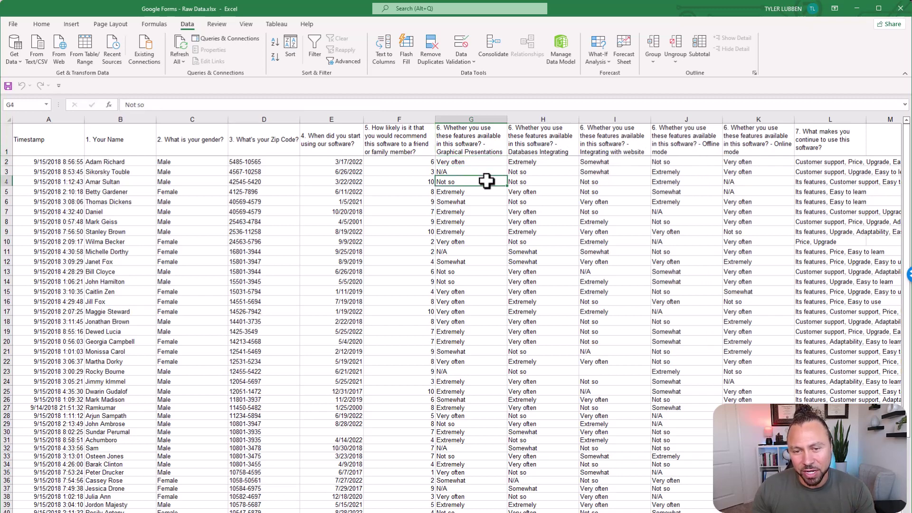
{"action": "left_click", "coordinate": [487, 149]}
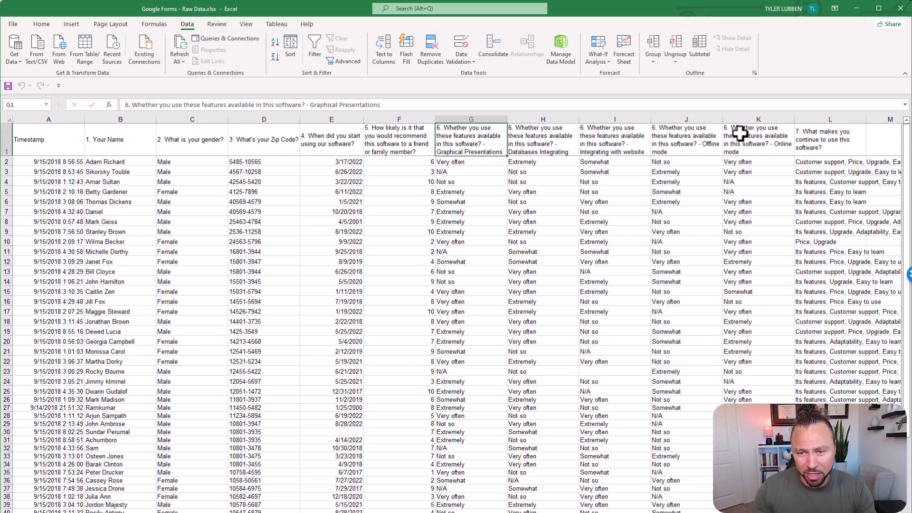
{"action": "scroll", "coordinate": [498, 151], "scroll_direction": "down", "scroll_amount": 9}
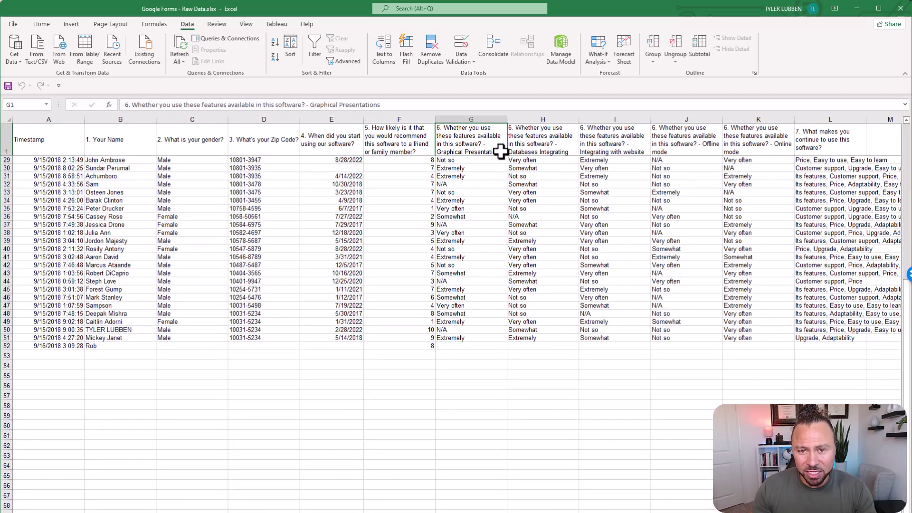
{"action": "left_click", "coordinate": [468, 168]}
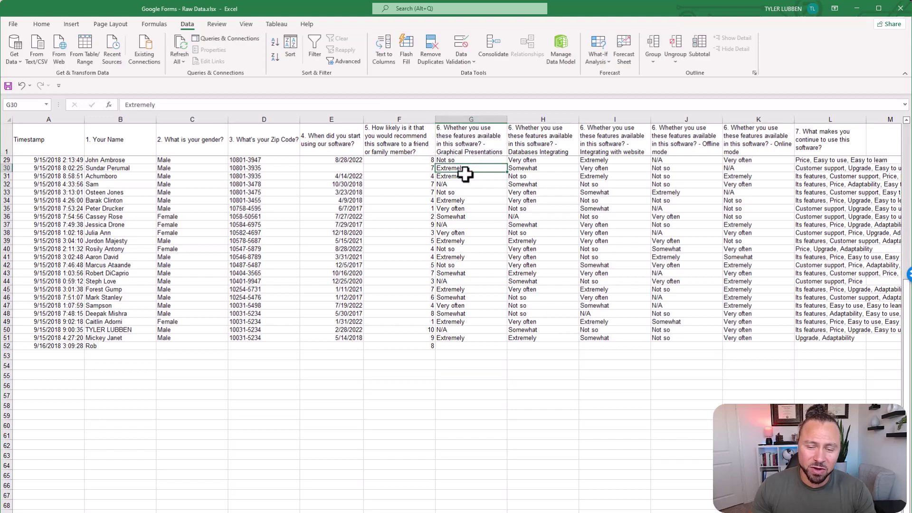
{"action": "scroll", "coordinate": [490, 193], "scroll_direction": "up", "scroll_amount": 9}
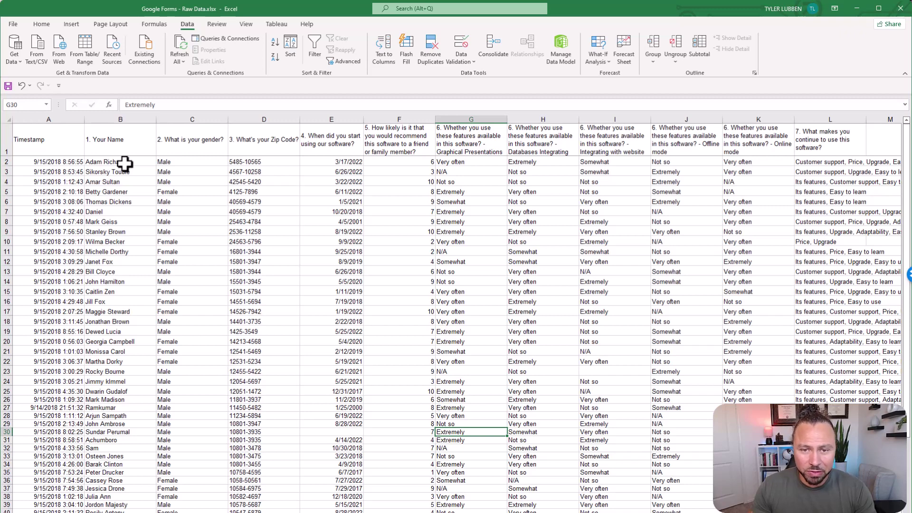
Insert a new column before the Timestamp column and title it "Resp ID"
{"action": "left_click", "coordinate": [59, 117]}
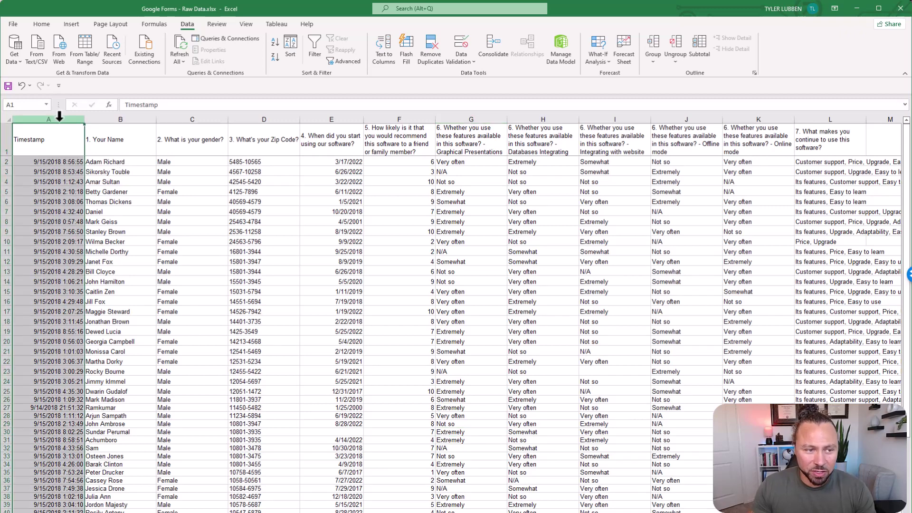
{"action": "right_click", "coordinate": [59, 116]}
{"action": "left_click", "coordinate": [98, 216]}
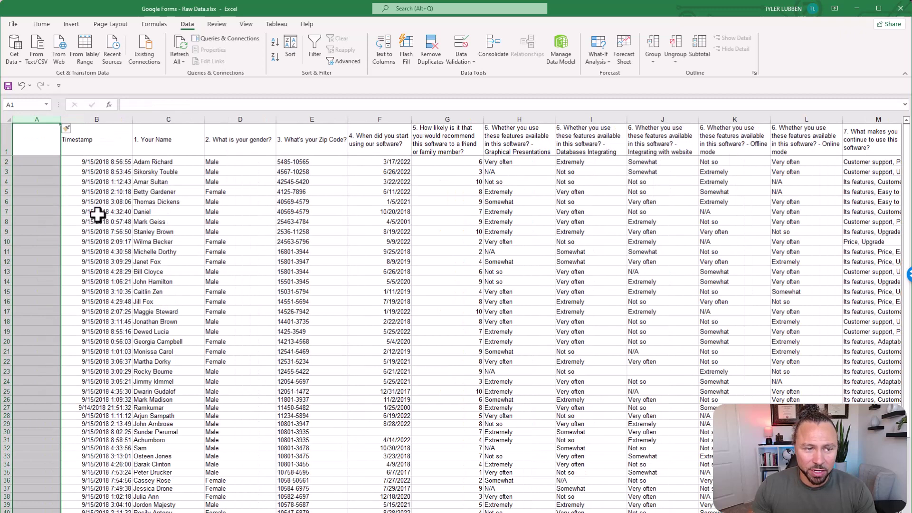
{"action": "left_click", "coordinate": [38, 139]}
{"action": "type", "text": "Re"}
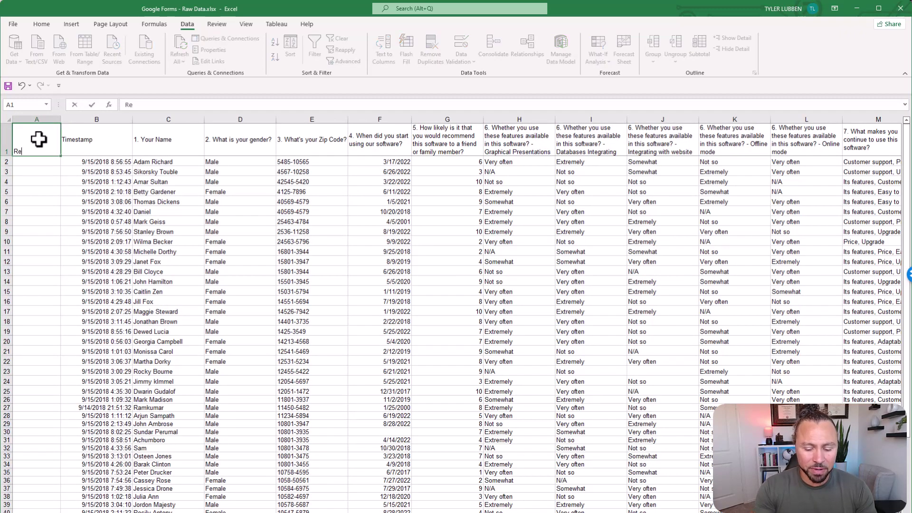
{"action": "type", "text": "spi"}
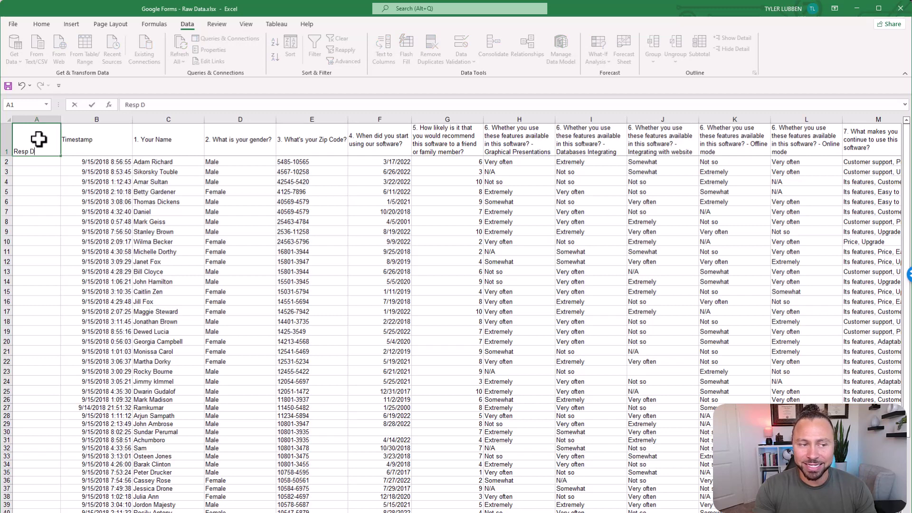
{"action": "type", "text": "ID"}
{"action": "key", "text": "Tab"}
Enter 1, 2 and 3 as the Resp ID values for the first three respondents in A2:A4
{"action": "type", "text": "1"}
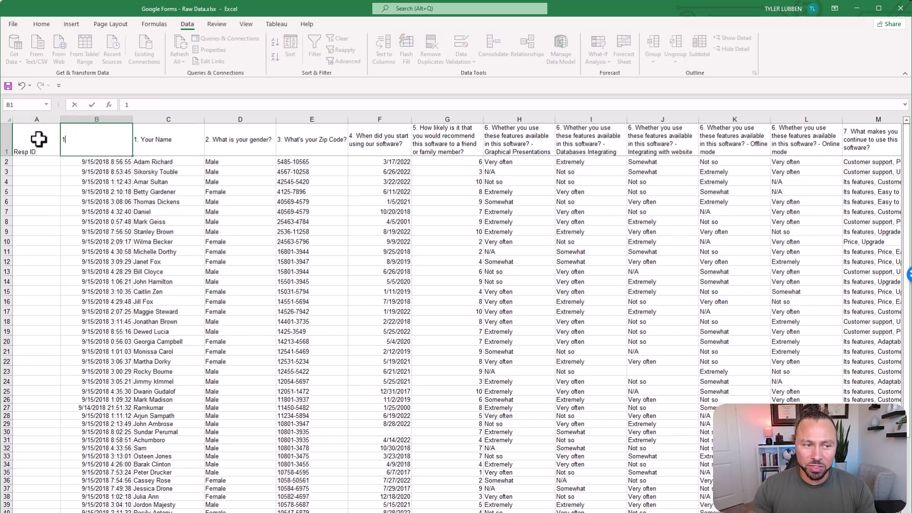
{"action": "key", "text": "Escape"}
{"action": "key", "text": "Down"}
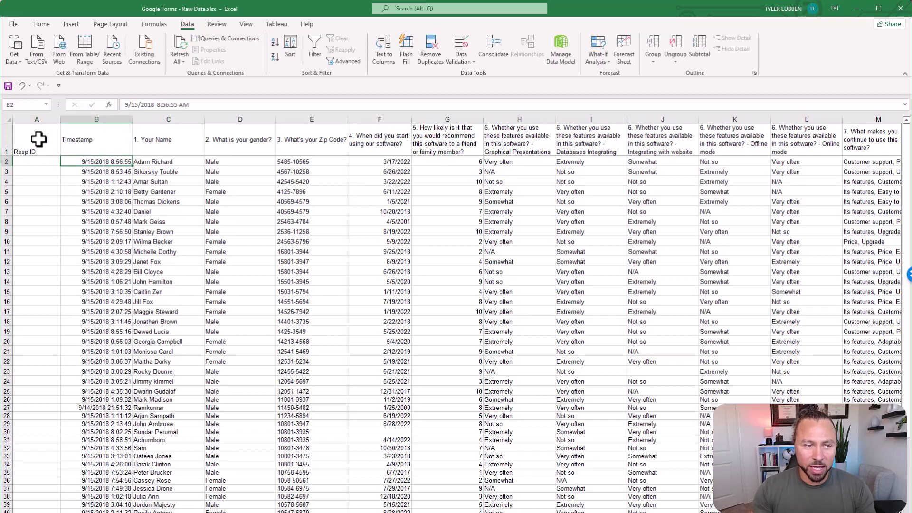
{"action": "key", "text": "Left"}
{"action": "type", "text": "1"}
{"action": "key", "text": "Return"}
{"action": "type", "text": "2"}
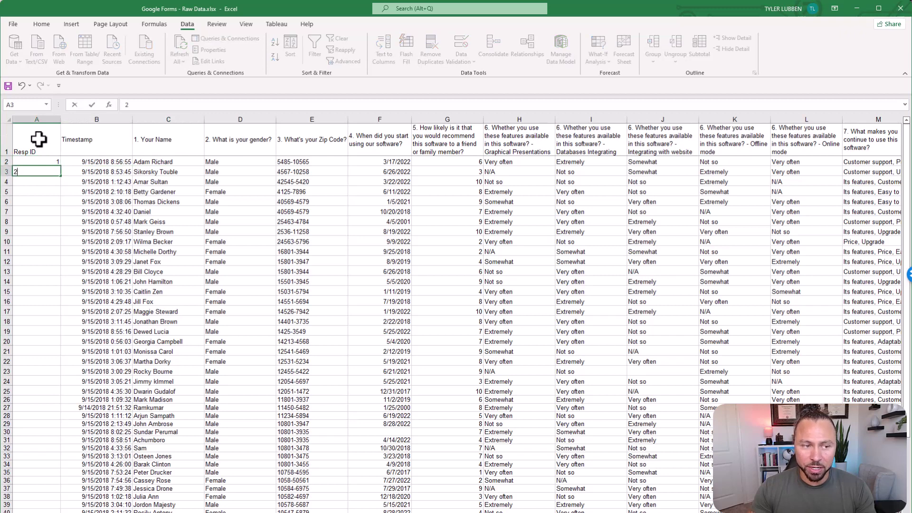
{"action": "key", "text": "Return"}
{"action": "type", "text": "3"}
{"action": "key", "text": "Return"}
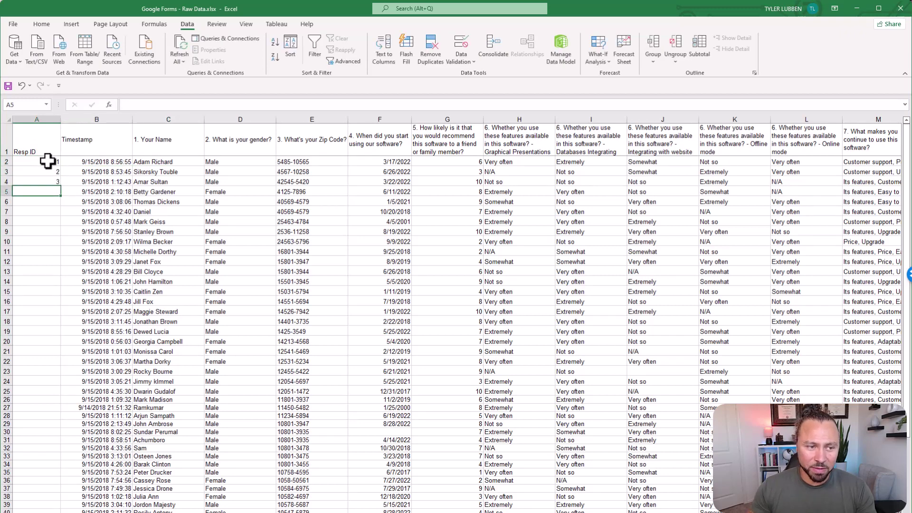
Fill the Resp ID number series from A2:A4 down to the last respondent row
{"action": "left_click_drag", "start_coordinate": [44, 162], "coordinate": [53, 184]}
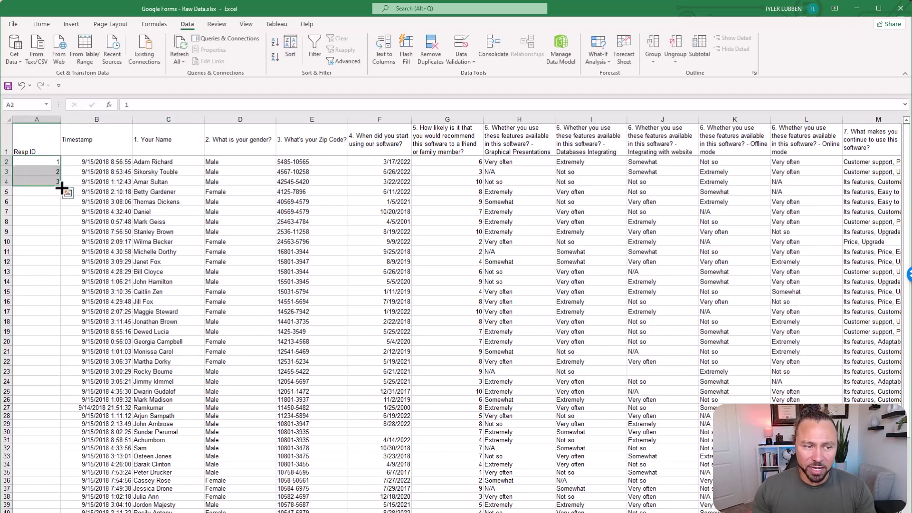
{"action": "double_click", "coordinate": [60, 186]}
{"action": "left_click", "coordinate": [47, 170]}
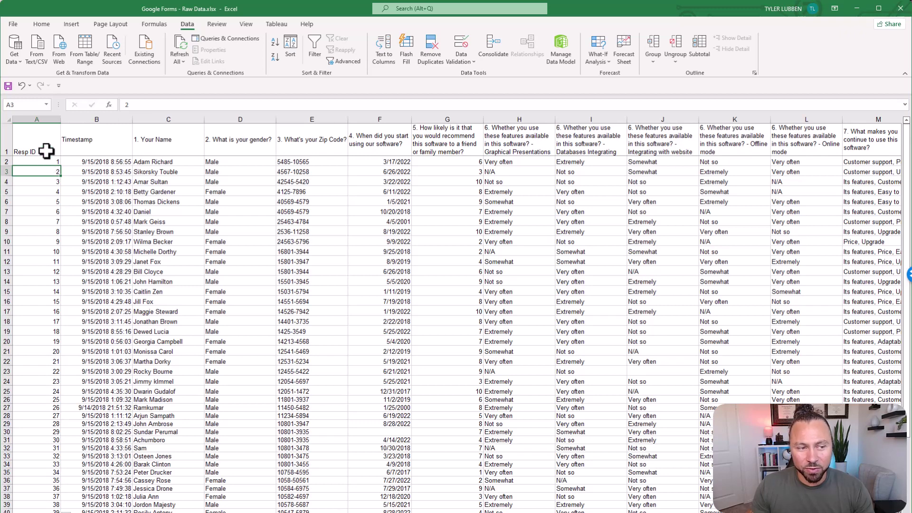
Review the column headers from Resp ID through question 7, checking their question numbers and the repeated question 6 wording
{"action": "left_click", "coordinate": [45, 151]}
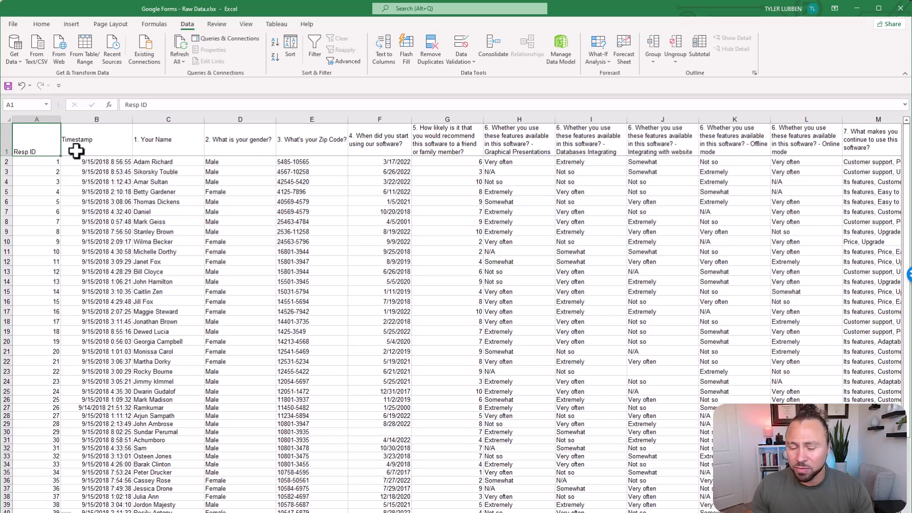
{"action": "left_click", "coordinate": [149, 142]}
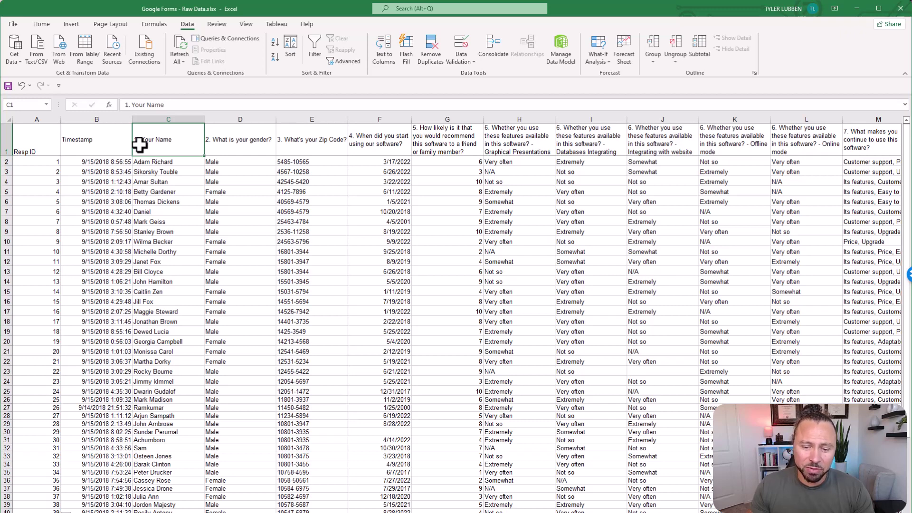
{"action": "double_click", "coordinate": [188, 140]}
{"action": "left_click_drag", "start_coordinate": [187, 138], "coordinate": [150, 147]}
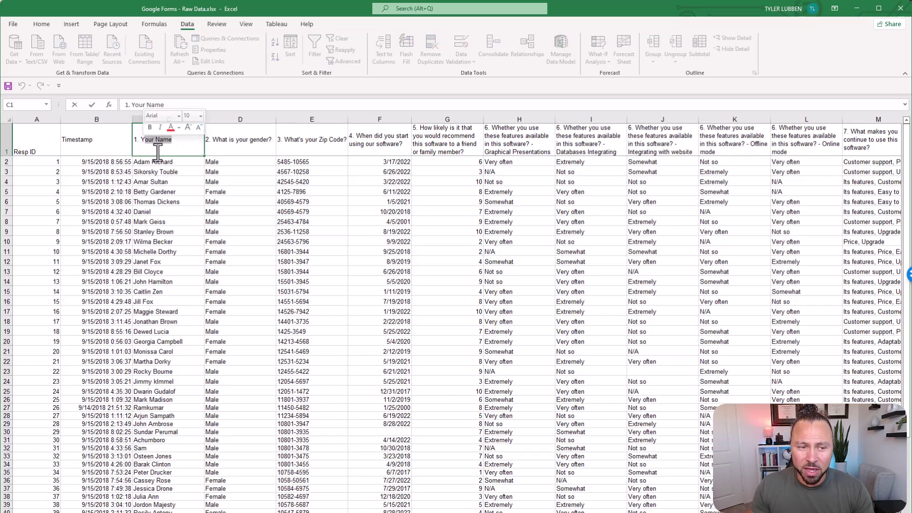
{"action": "left_click", "coordinate": [158, 144]}
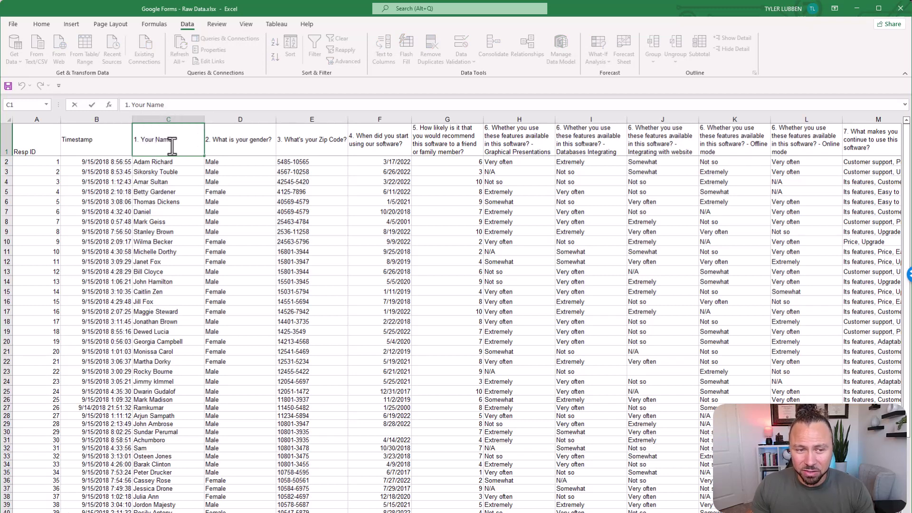
{"action": "left_click", "coordinate": [140, 141]}
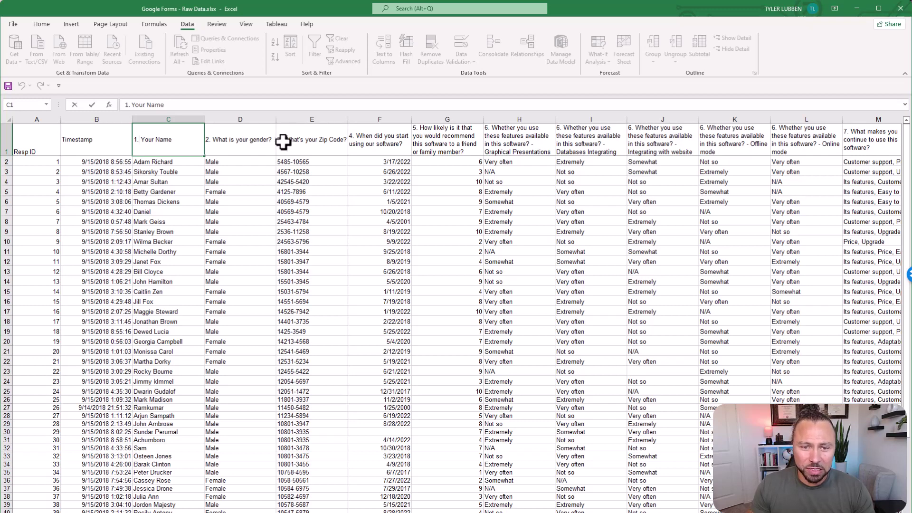
{"action": "left_click", "coordinate": [509, 149]}
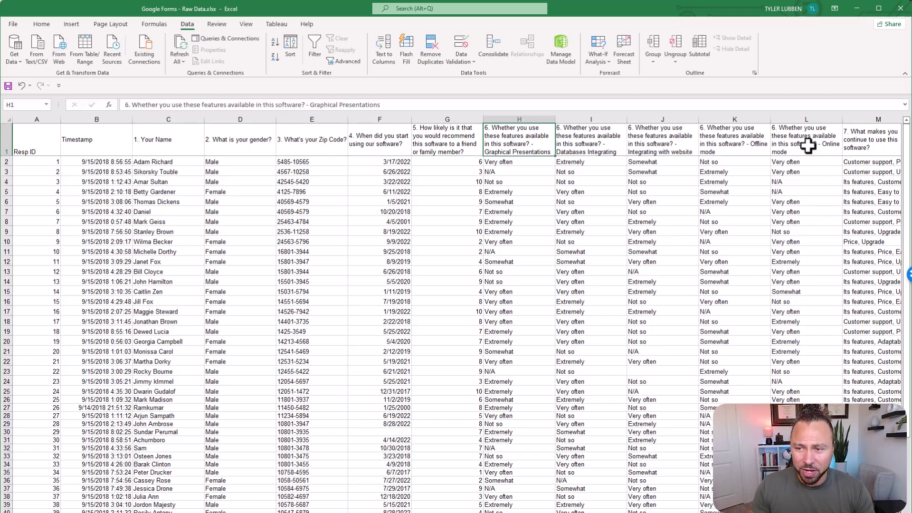
{"action": "left_click_drag", "start_coordinate": [807, 145], "coordinate": [523, 135]}
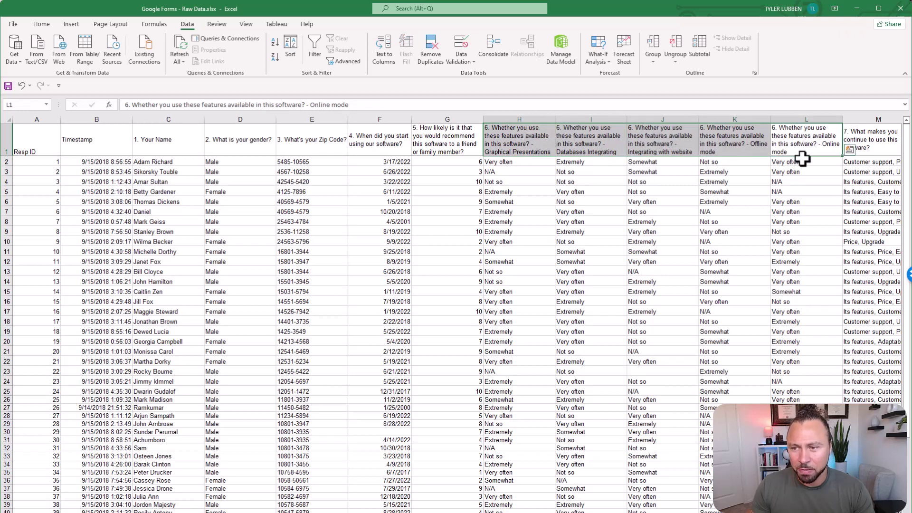
{"action": "left_click", "coordinate": [864, 146]}
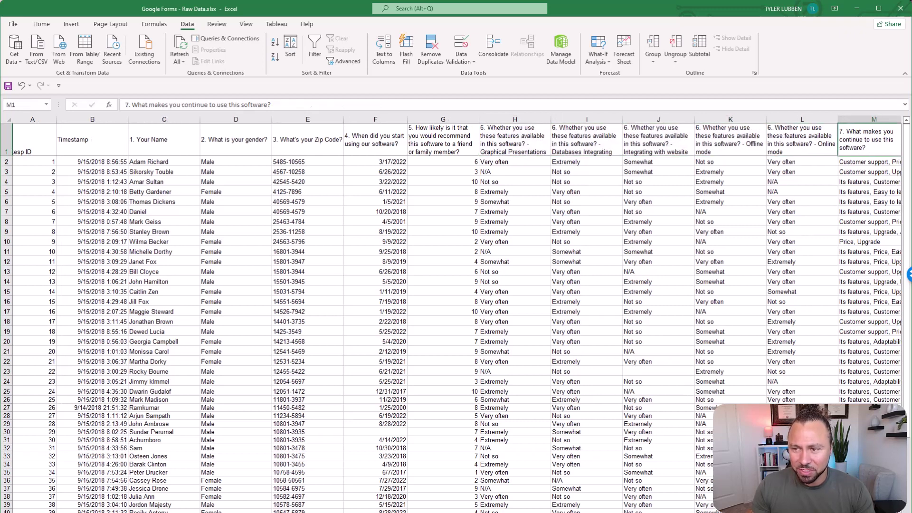
{"action": "scroll", "coordinate": [651, 172], "scroll_direction": "right", "scroll_amount": 3}
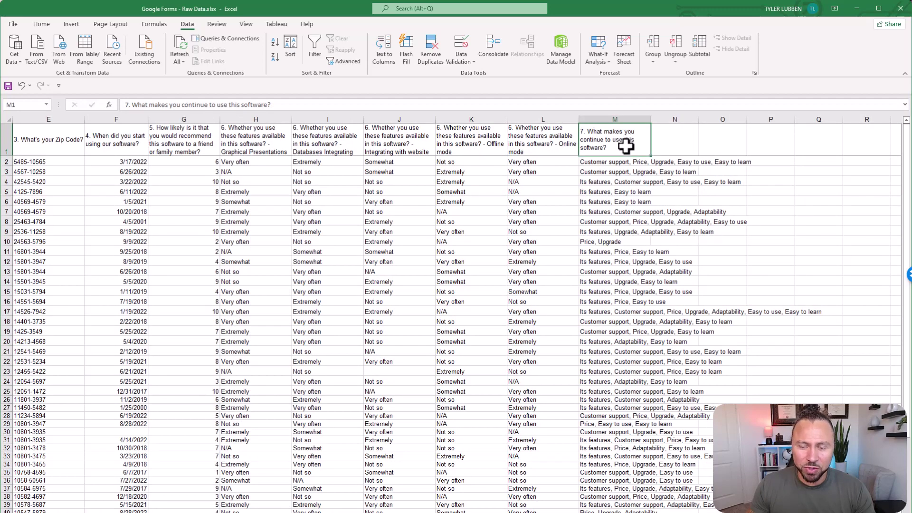
Split the question 7 answers in column M into separate columns with Text to Columns, delimited by commas
{"action": "left_click", "coordinate": [607, 163]}
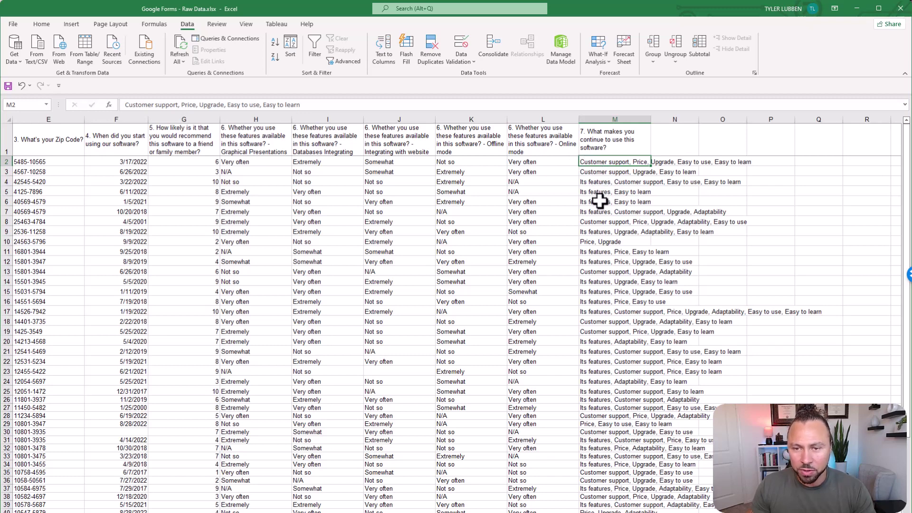
{"action": "left_click", "coordinate": [614, 120]}
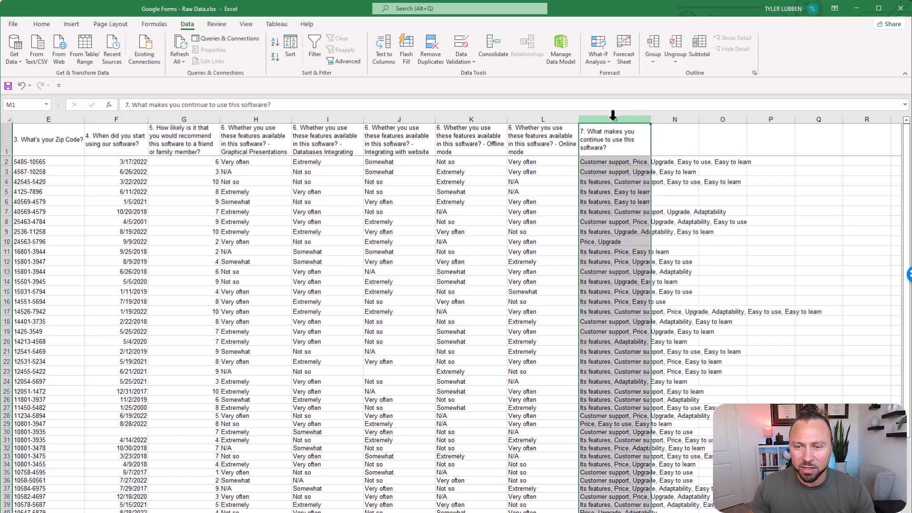
{"action": "left_click", "coordinate": [389, 46]}
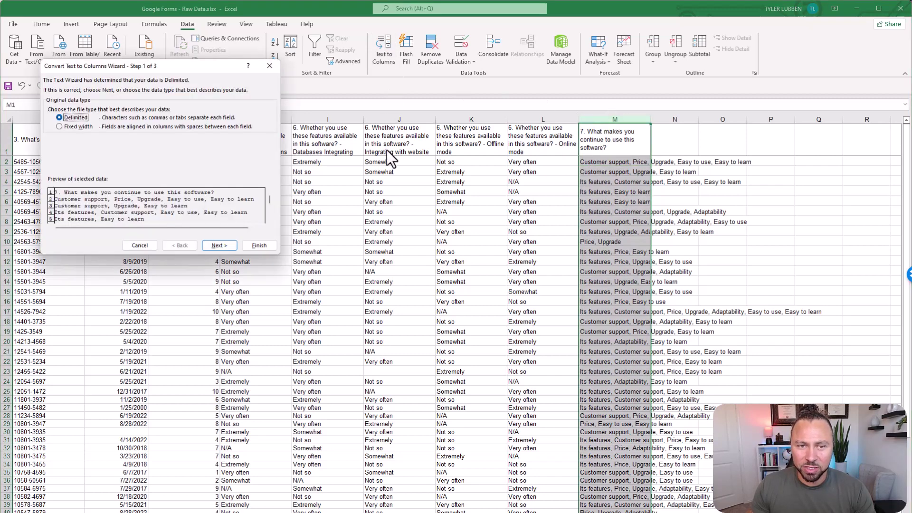
{"action": "left_click", "coordinate": [219, 246]}
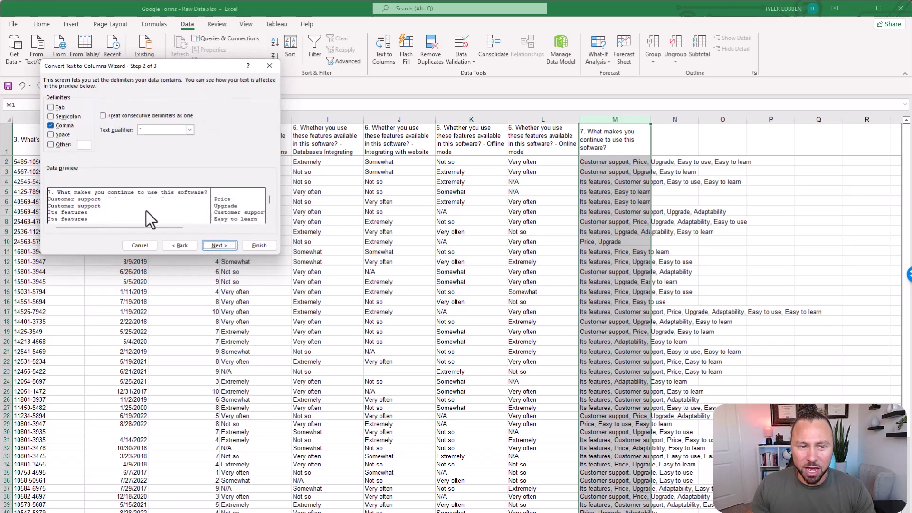
{"action": "left_click", "coordinate": [260, 246]}
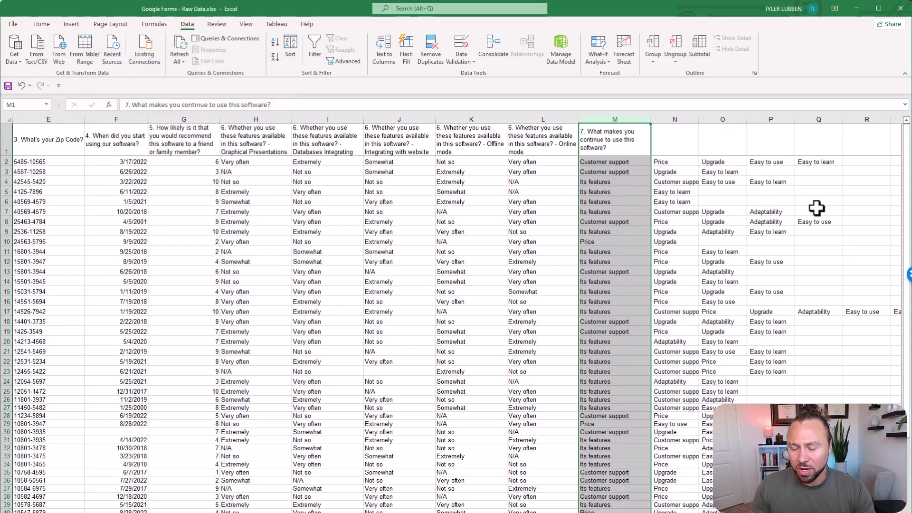
Copy the question 7 header from M1 into each of the new answer columns, N1 through S1
{"action": "left_click", "coordinate": [617, 134]}
{"action": "key", "text": "ctrl+c"}
{"action": "left_click", "coordinate": [672, 135]}
{"action": "key", "text": "ctrl+v"}
{"action": "left_click", "coordinate": [722, 137]}
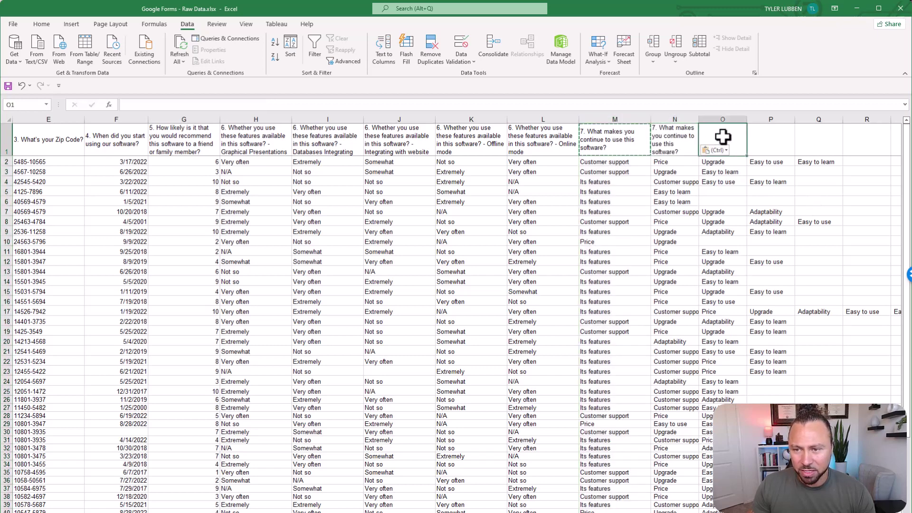
{"action": "key", "text": "ctrl+v"}
{"action": "left_click", "coordinate": [765, 137]}
{"action": "key", "text": "ctrl+v"}
{"action": "left_click", "coordinate": [808, 138]}
{"action": "key", "text": "ctrl+v"}
{"action": "left_click", "coordinate": [865, 138]}
{"action": "key", "text": "ctrl+v"}
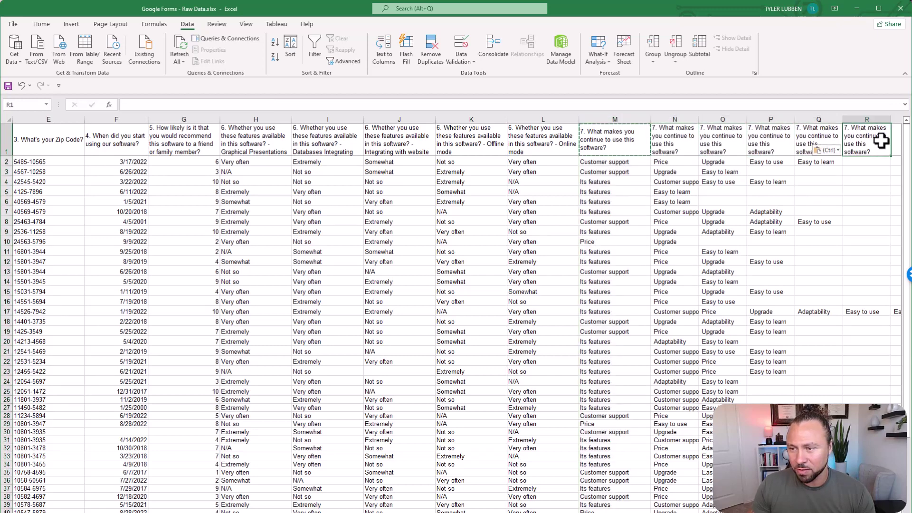
{"action": "left_click", "coordinate": [895, 138]}
{"action": "key", "text": "ctrl+v"}
{"action": "left_click", "coordinate": [866, 241]}
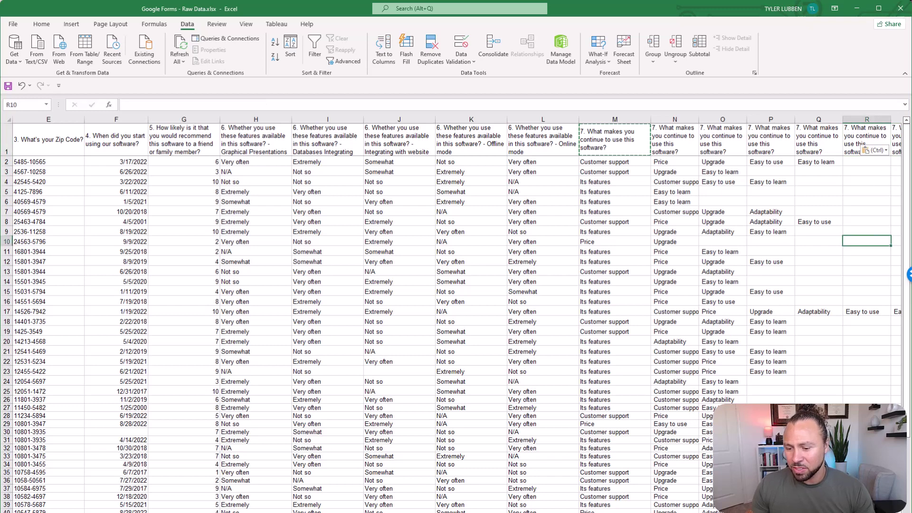
Renumber the question 7 headers in M1 through P1 as 7a, 7b, 7c and 7d
{"action": "scroll", "coordinate": [859, 247], "scroll_direction": "right", "scroll_amount": 2}
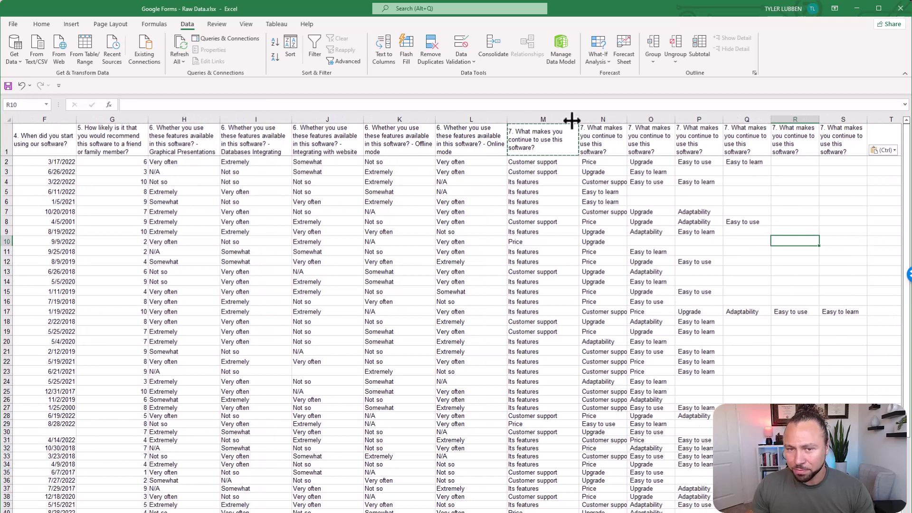
{"action": "double_click", "coordinate": [515, 138]}
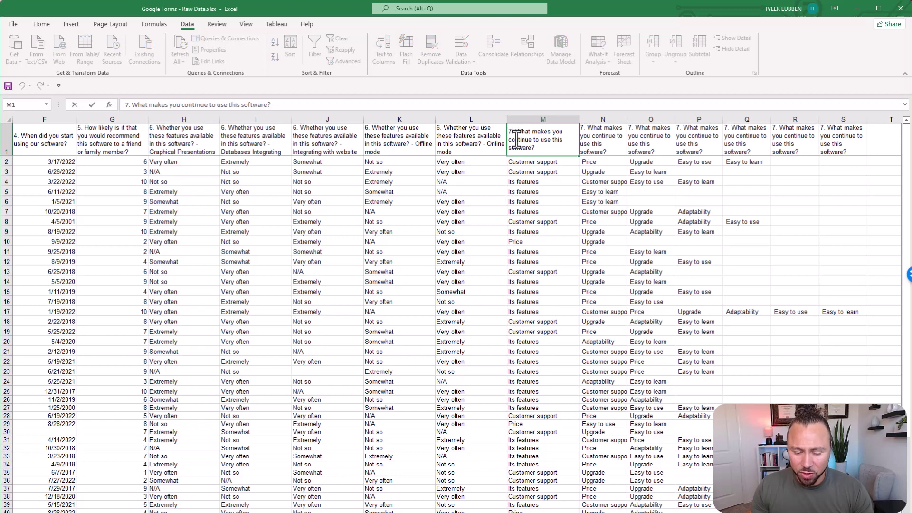
{"action": "left_click", "coordinate": [510, 131]}
{"action": "type", "text": "a"}
{"action": "left_click", "coordinate": [583, 131]}
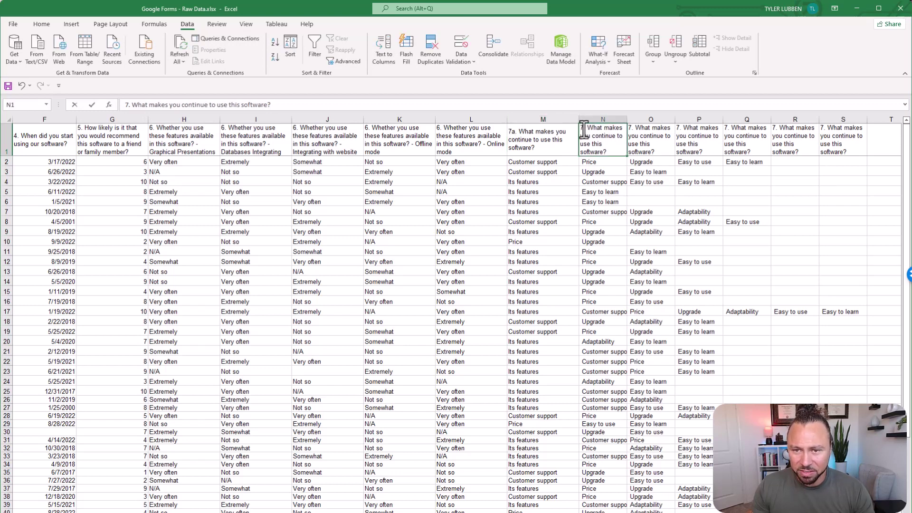
{"action": "double_click", "coordinate": [583, 130]}
{"action": "type", "text": "b"}
{"action": "double_click", "coordinate": [633, 129]}
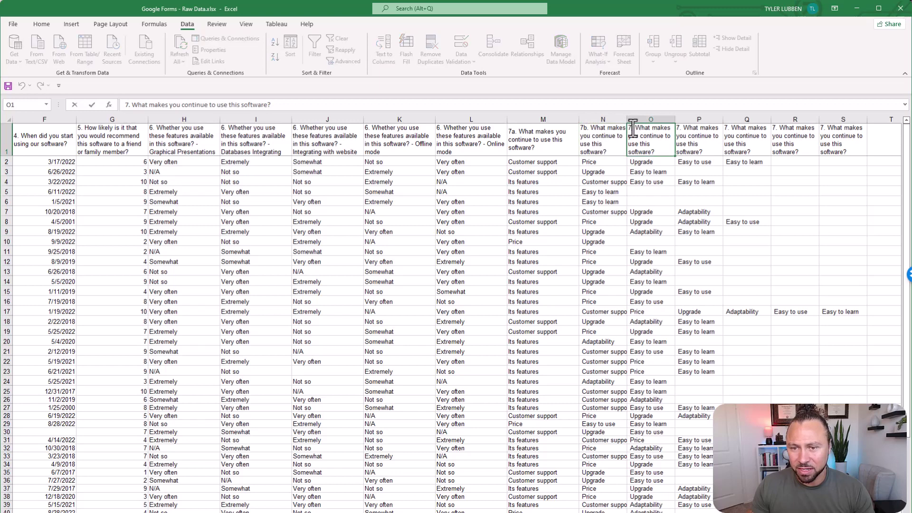
{"action": "type", "text": "c"}
{"action": "left_click", "coordinate": [679, 128]}
{"action": "double_click", "coordinate": [679, 128]}
{"action": "type", "text": "d"}
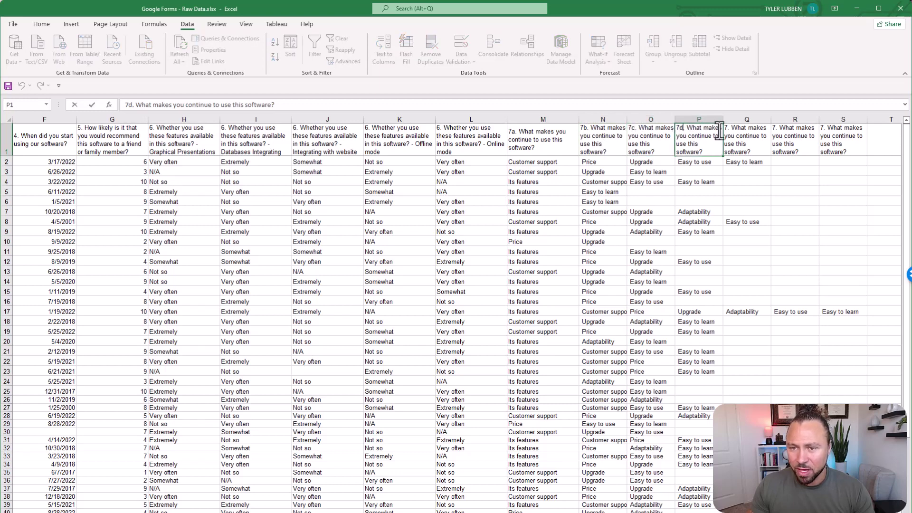
Renumber the remaining question 7 headers in Q1, R1 and S1 as 7e, 7f and 7g
{"action": "left_click", "coordinate": [728, 128]}
{"action": "double_click", "coordinate": [728, 129]}
{"action": "type", "text": "e"}
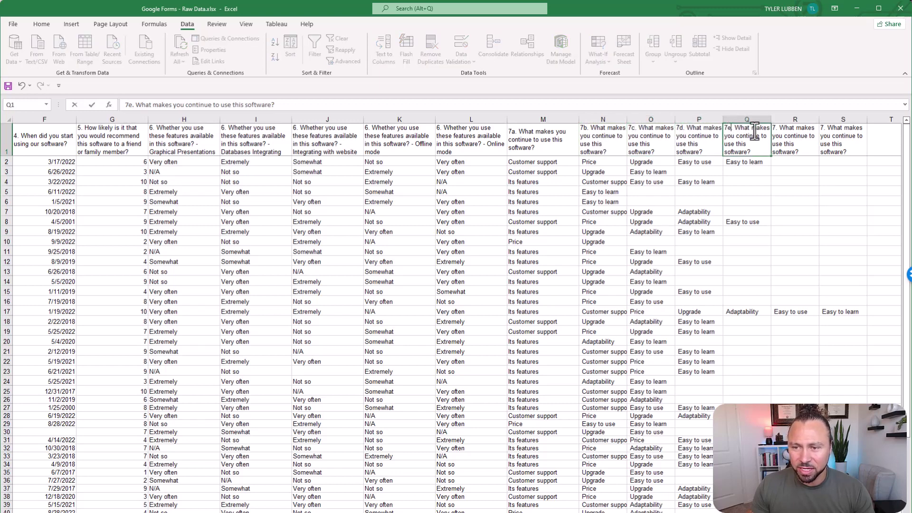
{"action": "left_click", "coordinate": [775, 128]}
{"action": "double_click", "coordinate": [775, 127]}
{"action": "type", "text": "f"}
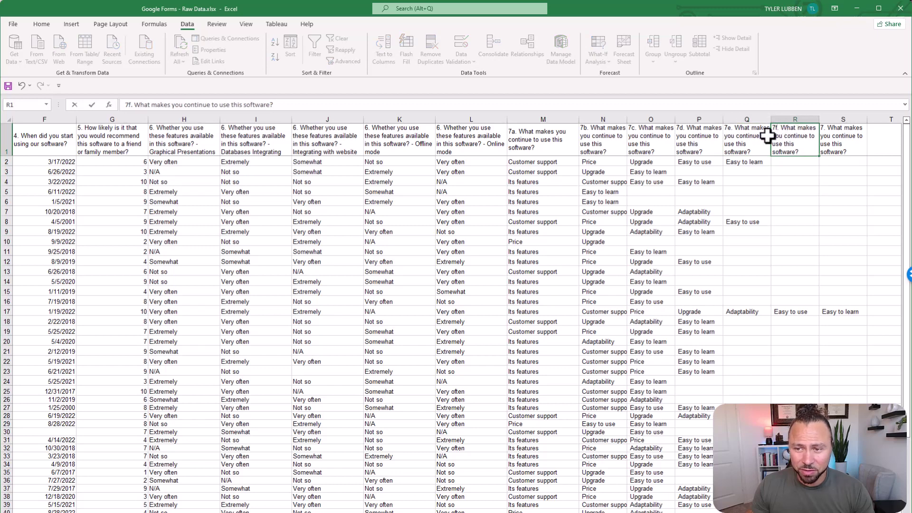
{"action": "left_click", "coordinate": [824, 127]}
{"action": "double_click", "coordinate": [824, 127]}
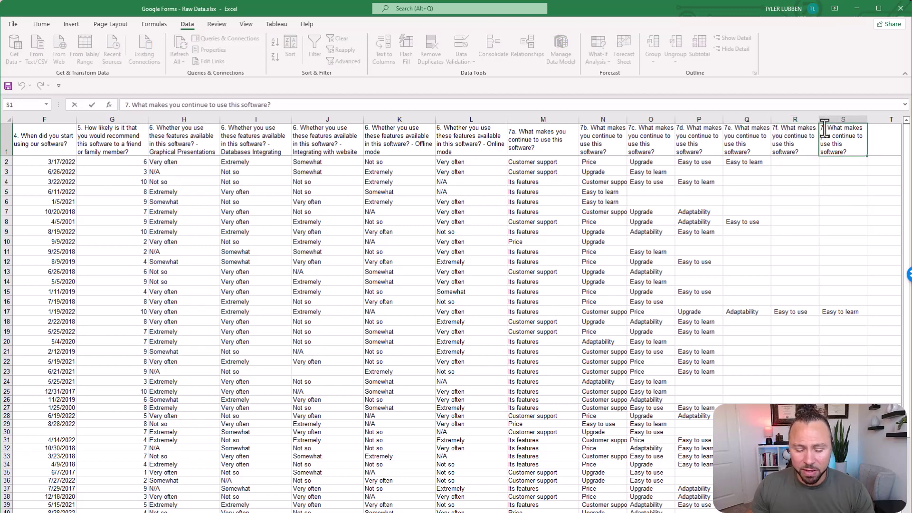
{"action": "type", "text": "g"}
{"action": "left_click", "coordinate": [835, 172]}
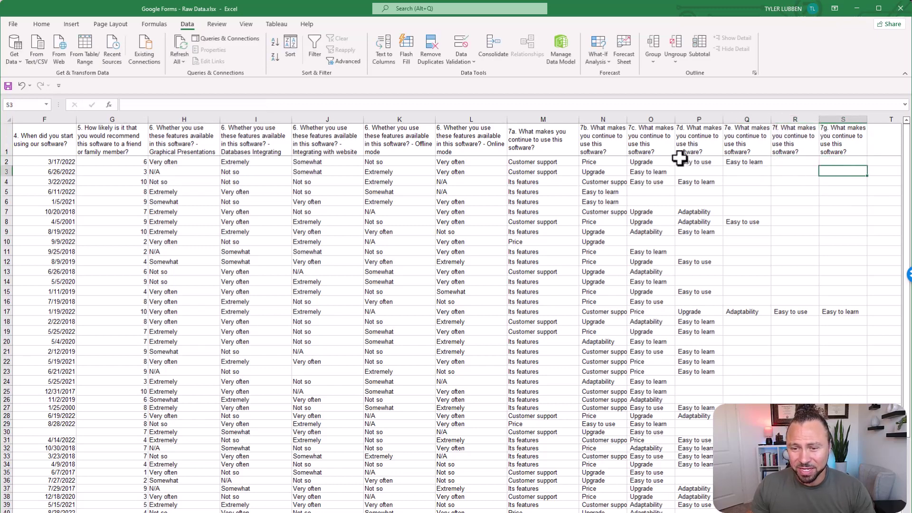
{"action": "left_click", "coordinate": [607, 133]}
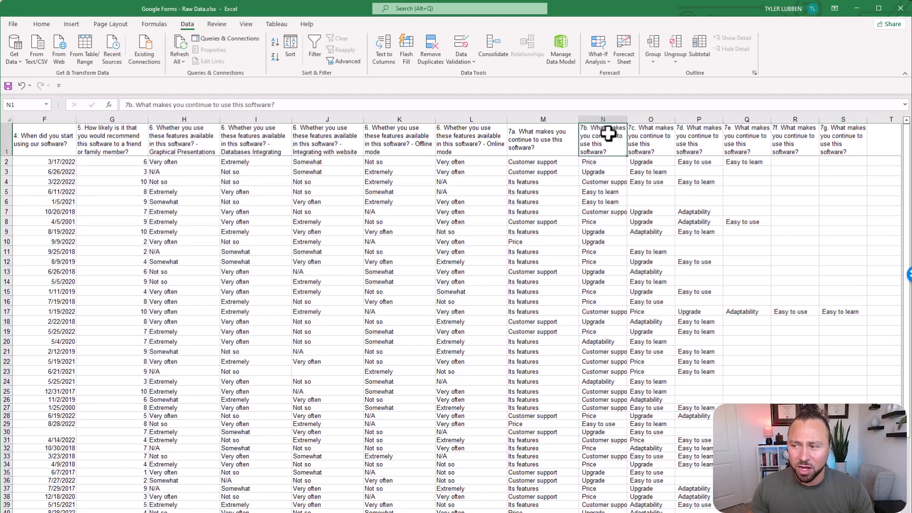
{"action": "left_click", "coordinate": [829, 143]}
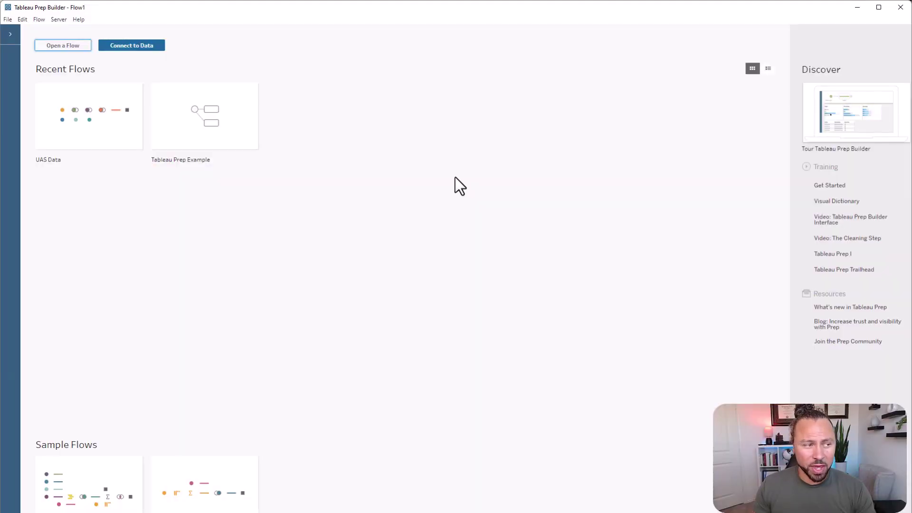
In Tableau Prep Builder, connect to the Excel file Google Forms - Raw Data Adjustedv2.xlsx and exclude the Timestamp field from the input
{"action": "left_click", "coordinate": [143, 47]}
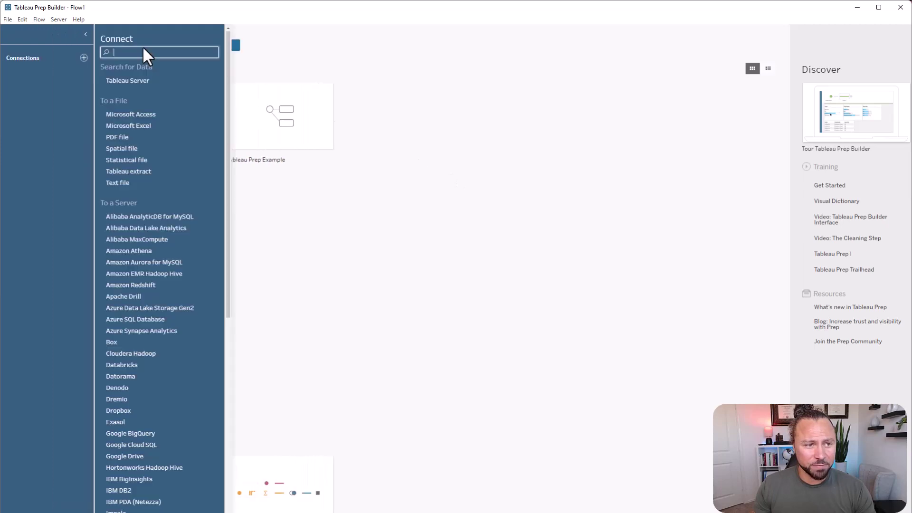
{"action": "left_click", "coordinate": [147, 125]}
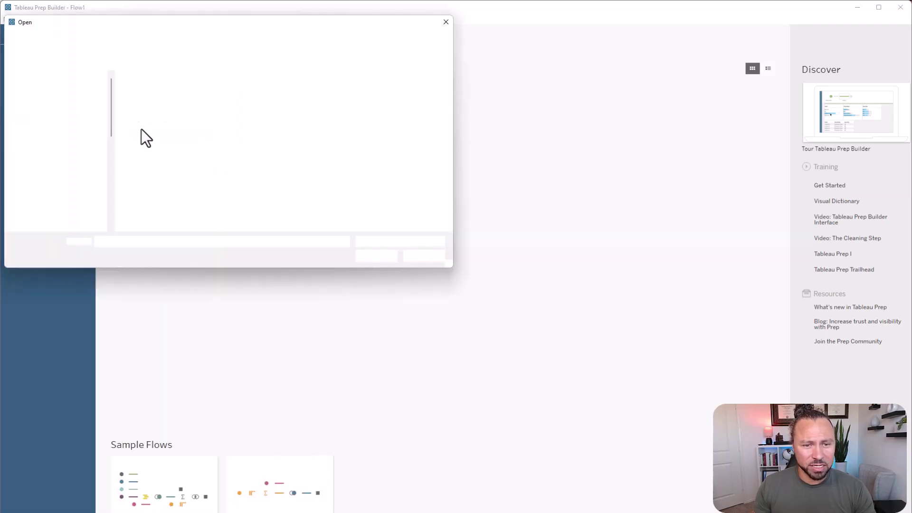
{"action": "double_click", "coordinate": [175, 122]}
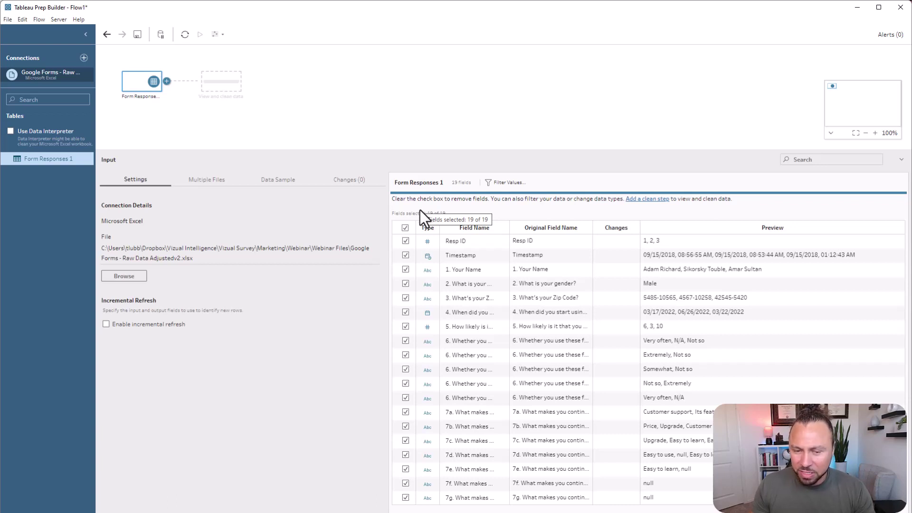
{"action": "left_click", "coordinate": [405, 257]}
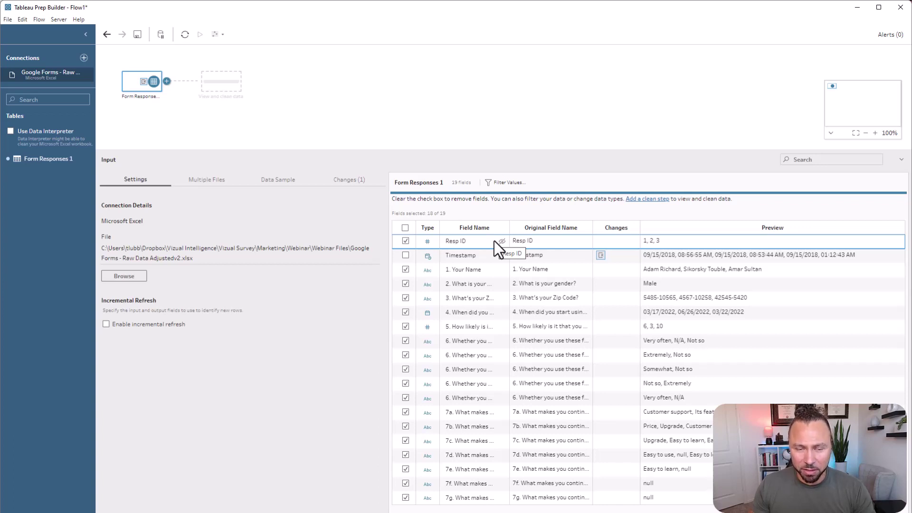
Add a Pivot step after the Form Responses input and pivot all question fields, 1 through 7g, from columns to rows, leaving out Resp ID
{"action": "left_click", "coordinate": [166, 81]}
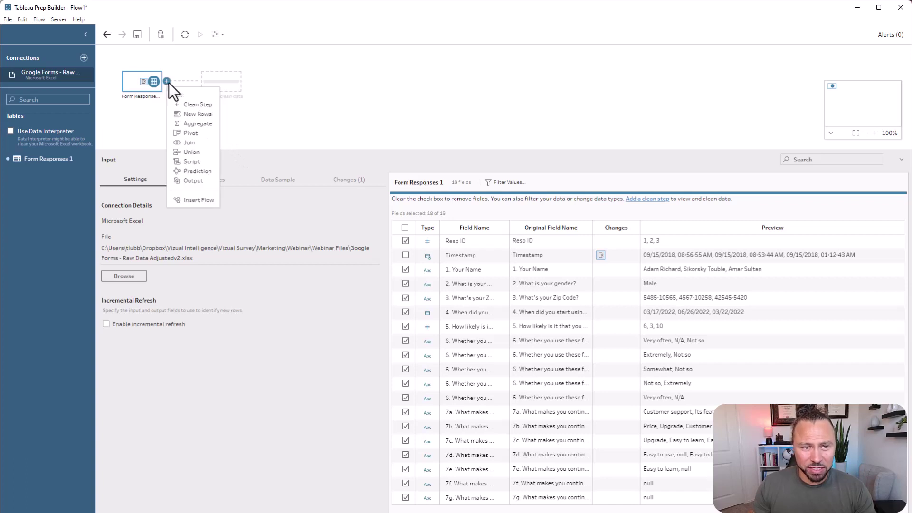
{"action": "left_click", "coordinate": [200, 134]}
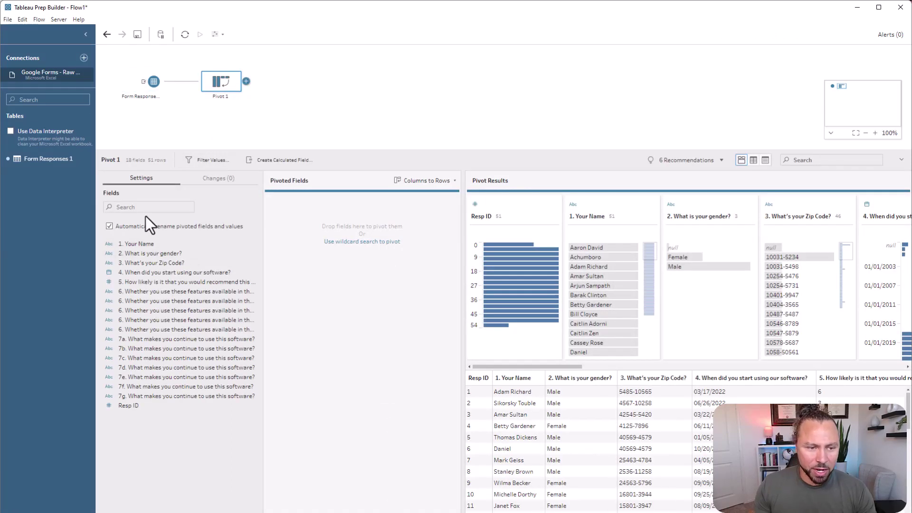
{"action": "left_click", "coordinate": [151, 397]}
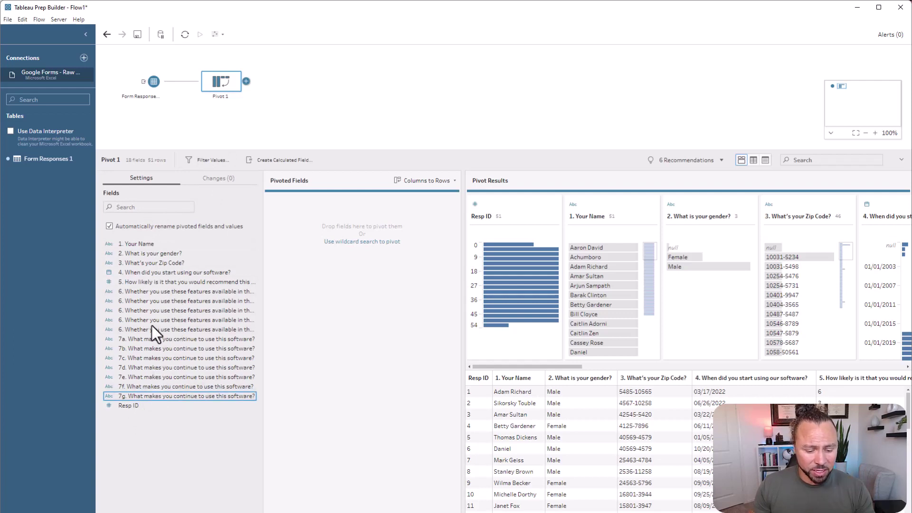
{"action": "left_click", "coordinate": [142, 243], "text": "shift"}
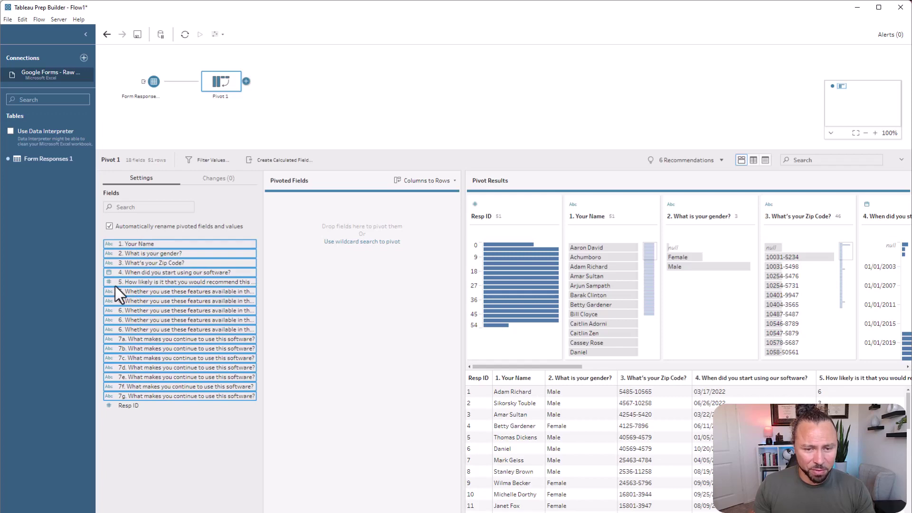
{"action": "left_click_drag", "start_coordinate": [144, 270], "coordinate": [327, 284]}
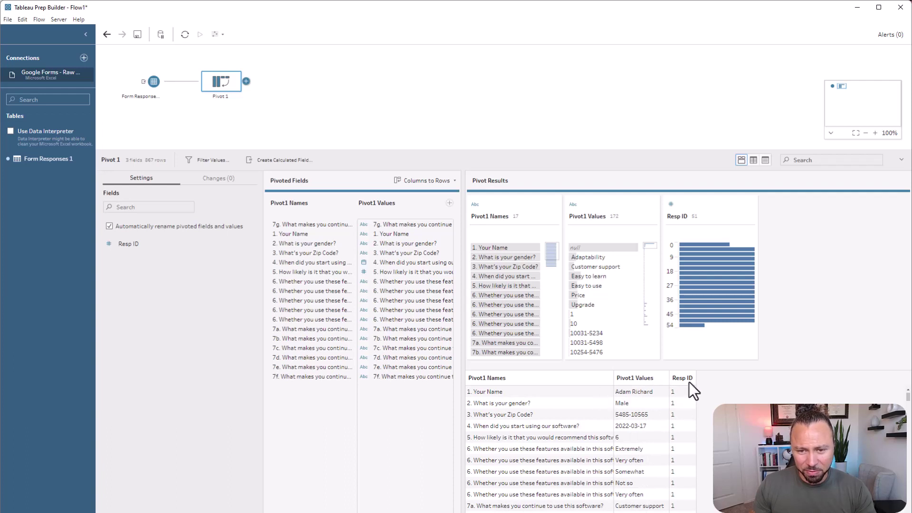
Rename the Pivot1 Names field as Column Names and the Pivot1 Values field as Answer, and check the pivoted rows
{"action": "double_click", "coordinate": [488, 216]}
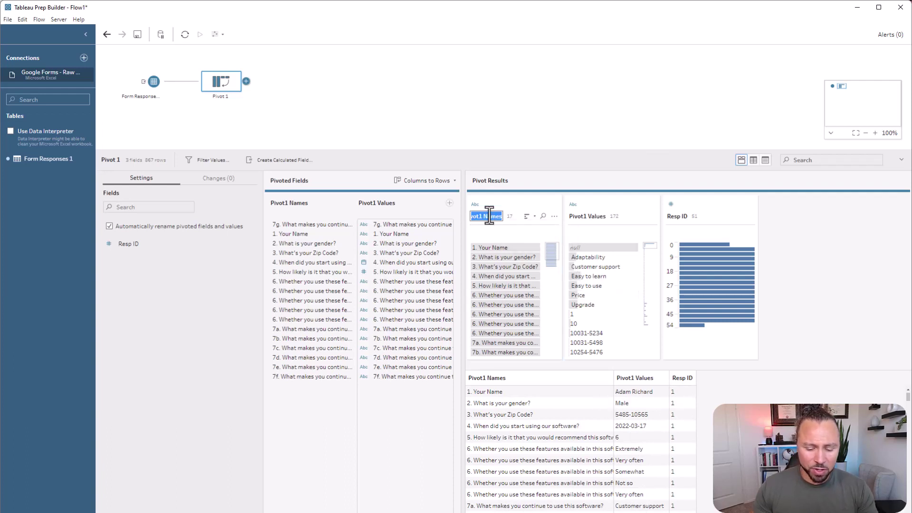
{"action": "type", "text": "Column Names"}
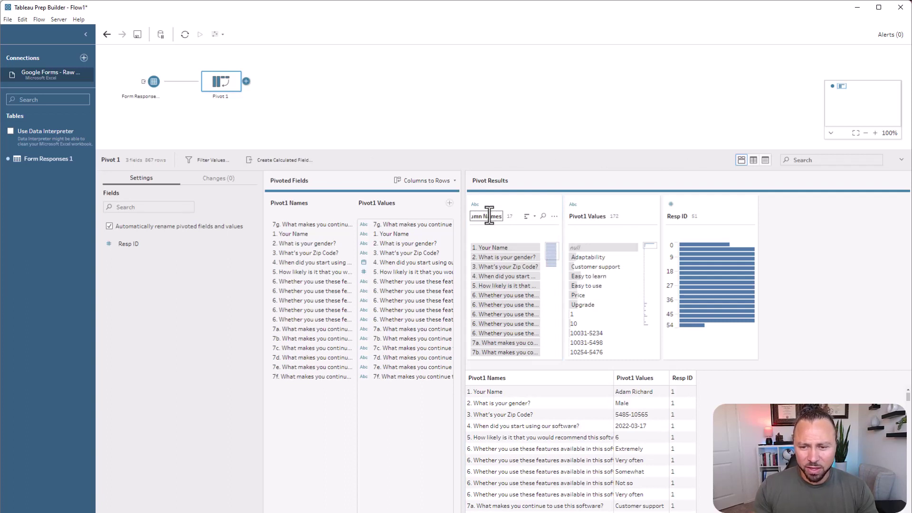
{"action": "double_click", "coordinate": [589, 219]}
{"action": "type", "text": "A"}
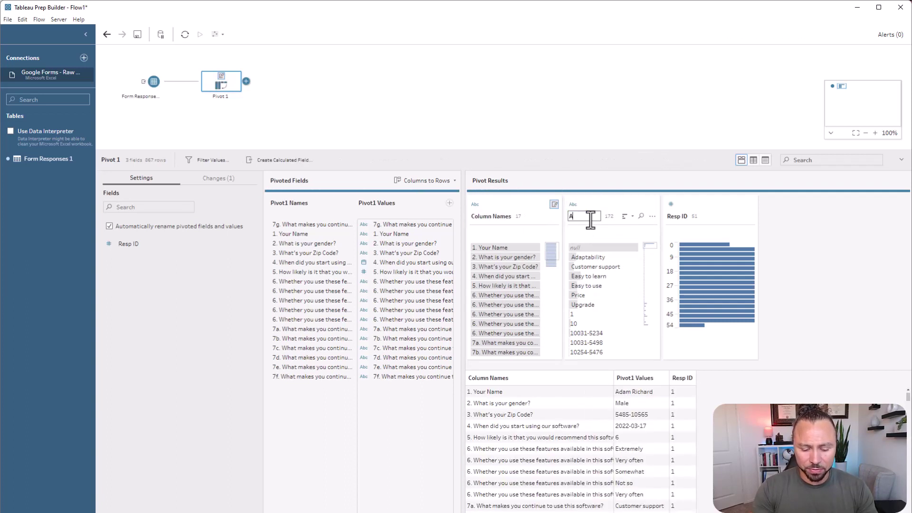
{"action": "type", "text": "nswer"}
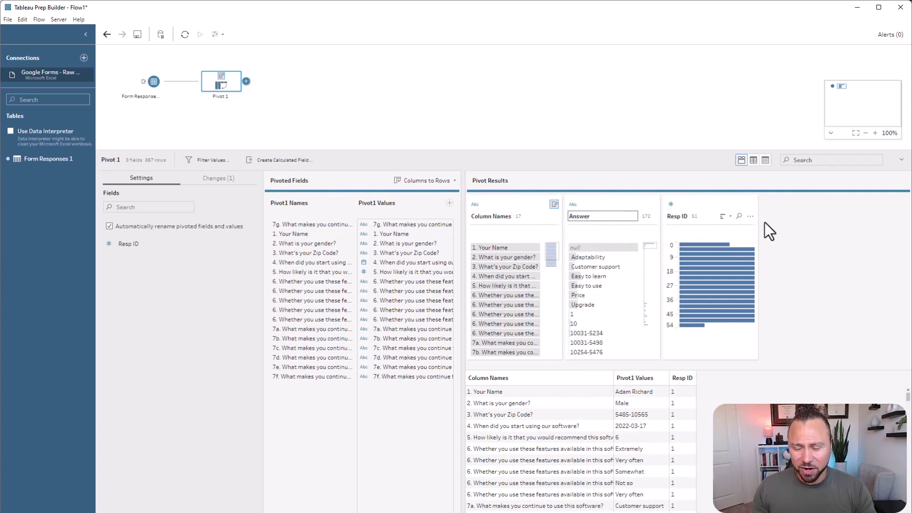
{"action": "key", "text": "Return"}
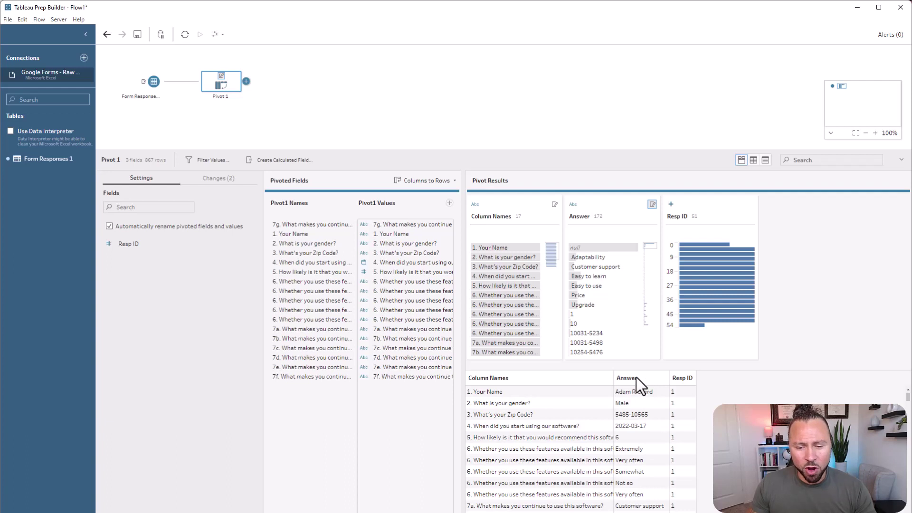
{"action": "scroll", "coordinate": [562, 437], "scroll_direction": "down", "scroll_amount": 2}
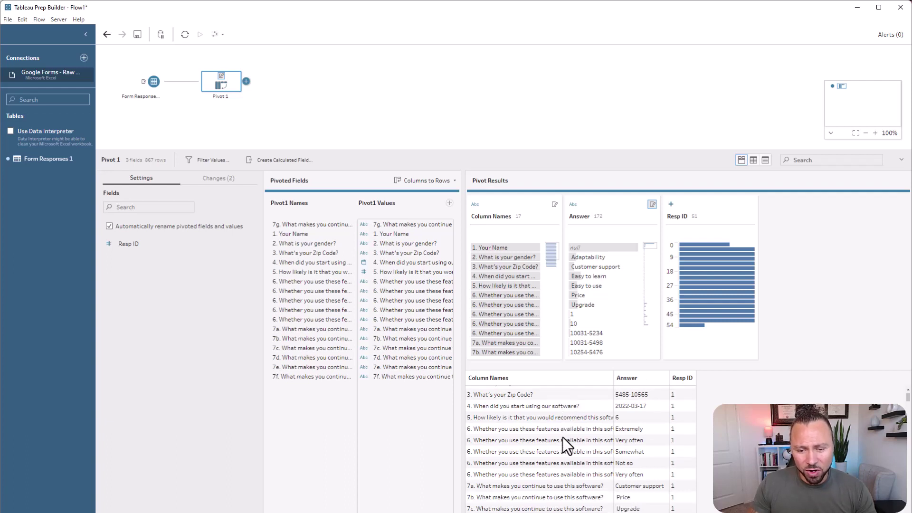
{"action": "scroll", "coordinate": [563, 437], "scroll_direction": "up", "scroll_amount": 2}
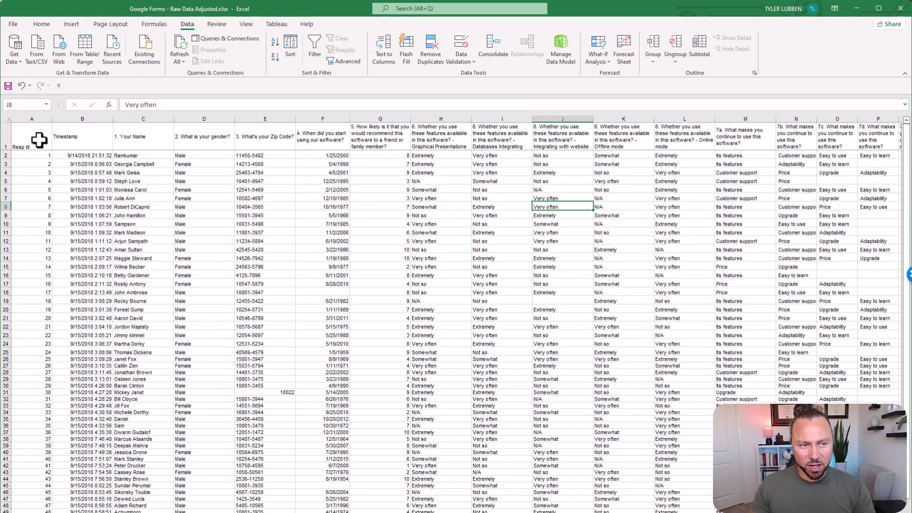
In Excel, copy the header row A1:S1 of Google Forms - Raw Data Adjusted.xlsx and paste it transposed at A1 of Crosswalk.xlsx
{"action": "left_click_drag", "start_coordinate": [36, 138], "coordinate": [832, 139]}
{"action": "key", "text": "ctrl+c"}
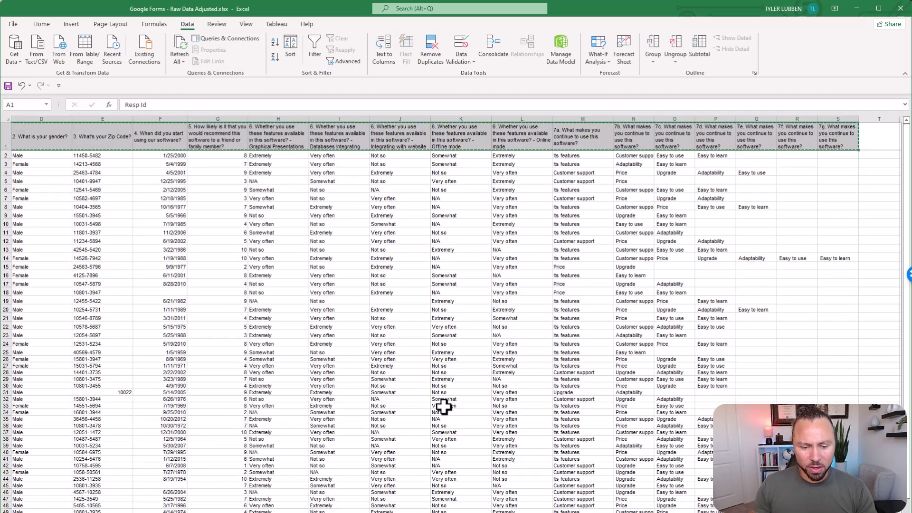
{"action": "mouse_move", "coordinate": [361, 512]}
{"action": "left_click", "coordinate": [339, 512]}
{"action": "mouse_move", "coordinate": [339, 512]}
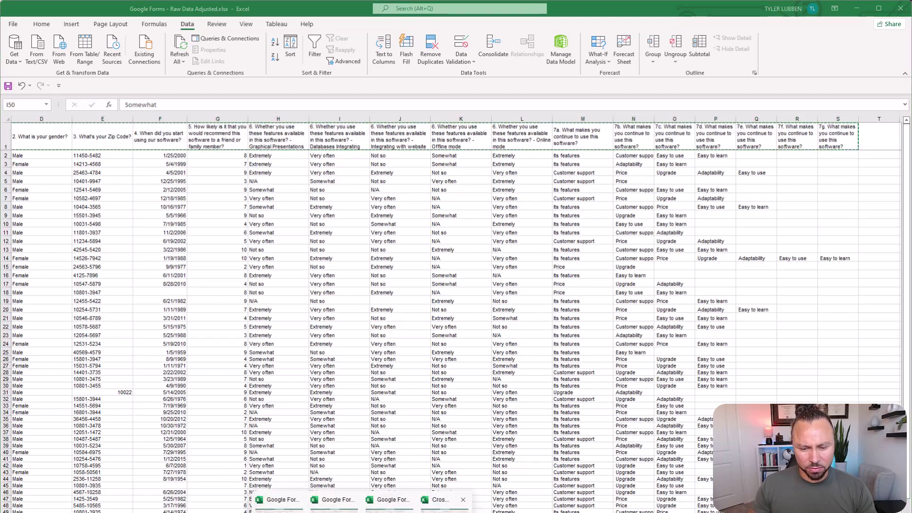
{"action": "left_click", "coordinate": [455, 498]}
{"action": "left_click", "coordinate": [73, 128]}
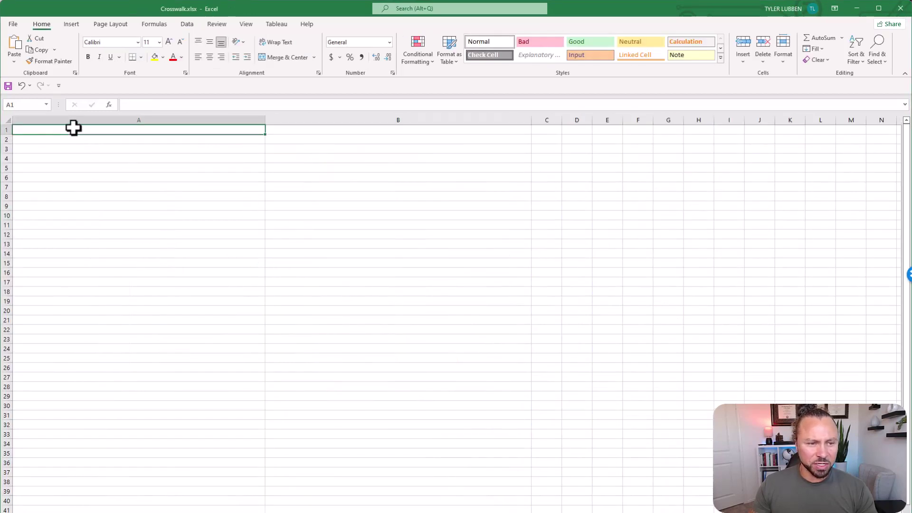
{"action": "left_click", "coordinate": [16, 61]}
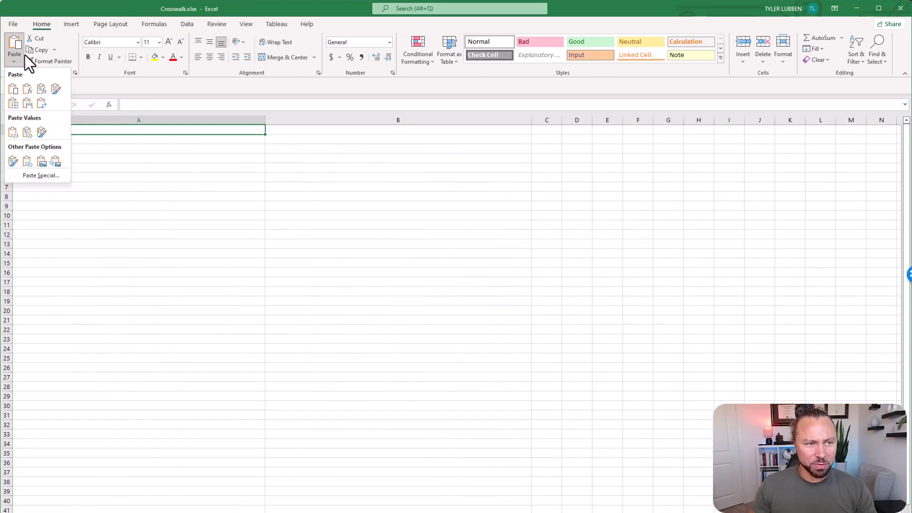
{"action": "left_click", "coordinate": [40, 102]}
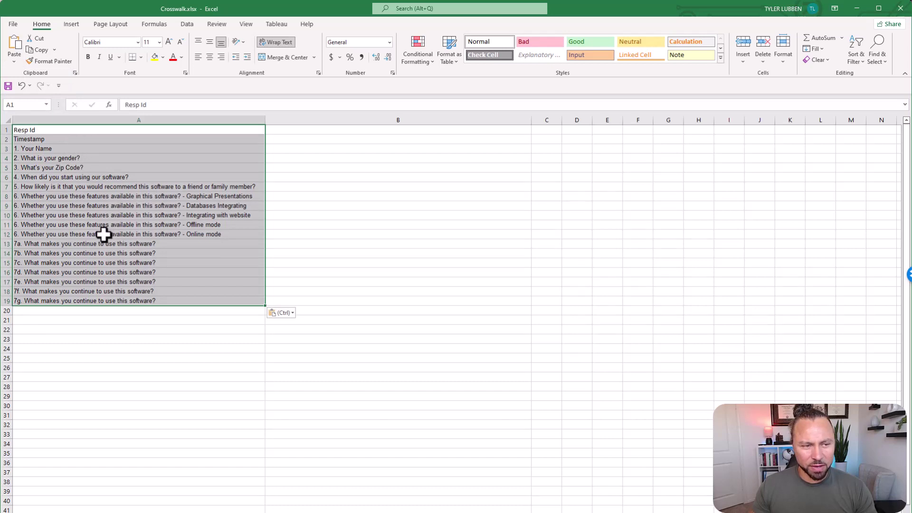
Replace the Resp Id entry in A1 of the crosswalk with the heading Column Names
{"action": "left_click", "coordinate": [36, 131]}
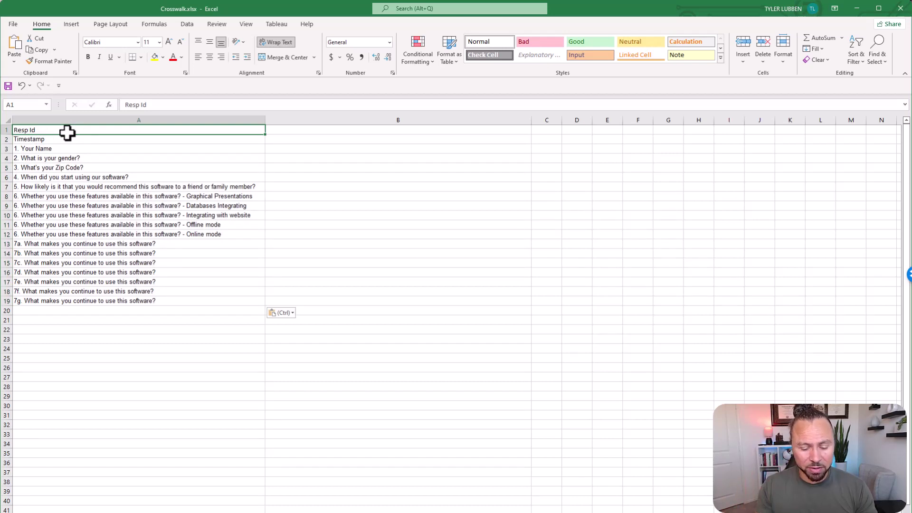
{"action": "type", "text": "Colu"}
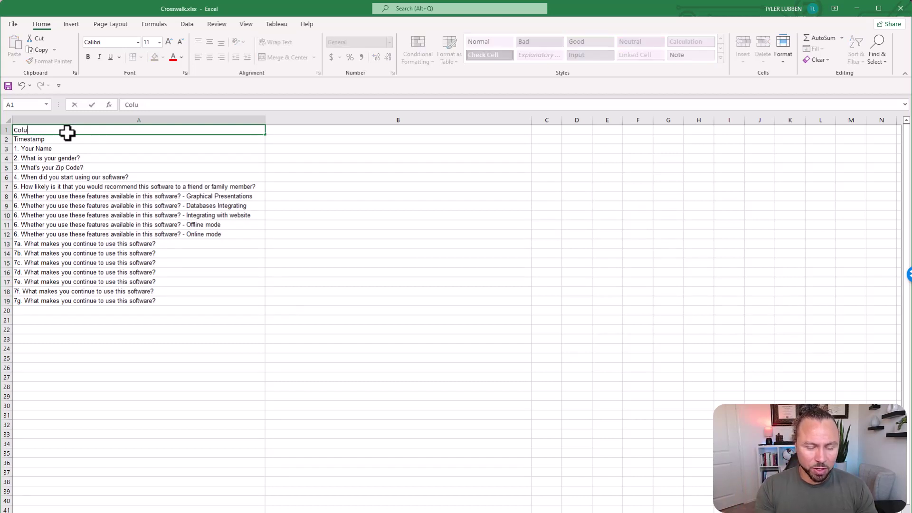
{"action": "type", "text": "mn Name"}
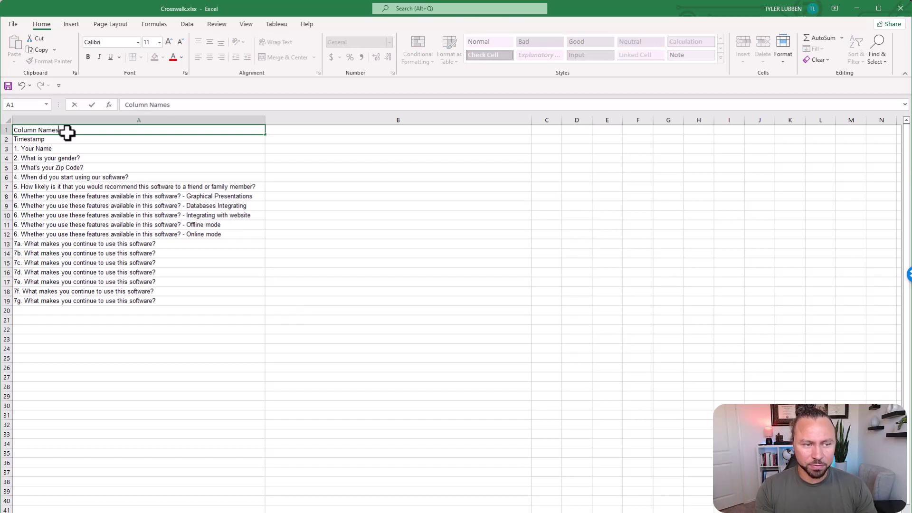
Finish the Column Names heading in A1 and delete the Timestamp row from the crosswalk
{"action": "type", "text": "s"}
{"action": "left_click", "coordinate": [8, 139]}
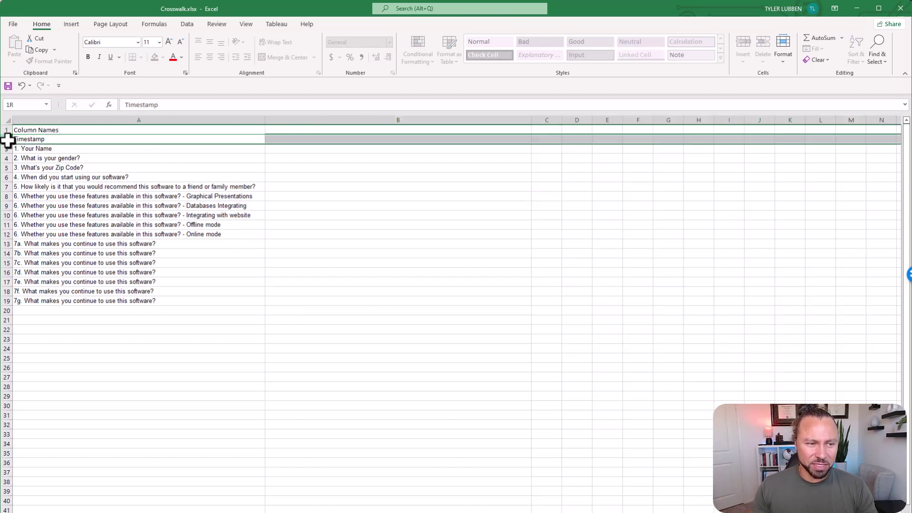
{"action": "right_click", "coordinate": [7, 139]}
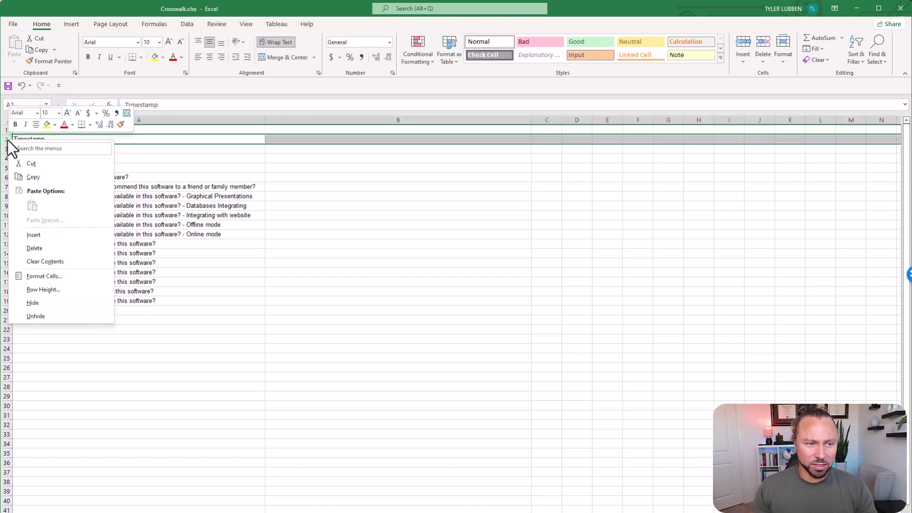
{"action": "left_click", "coordinate": [59, 248]}
{"action": "left_click", "coordinate": [223, 311]}
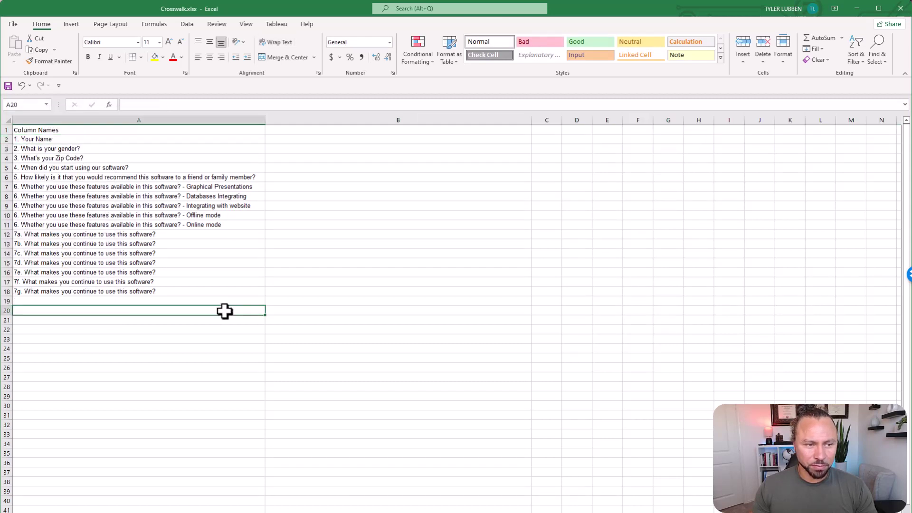
Add the headings Final Question in B1 and Abbreviation in C1 of the crosswalk
{"action": "left_click", "coordinate": [97, 148]}
{"action": "left_click", "coordinate": [384, 129]}
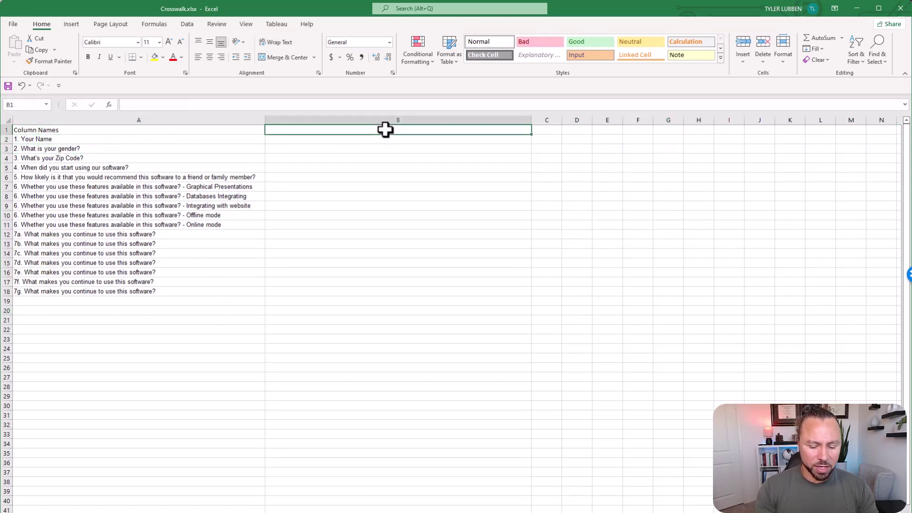
{"action": "type", "text": "Final Question"}
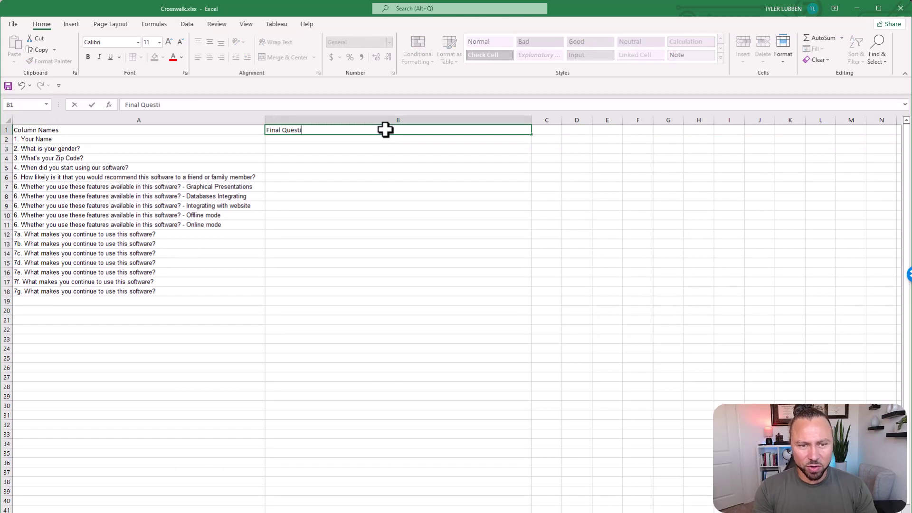
{"action": "key", "text": "Tab"}
{"action": "type", "text": "Abbr"}
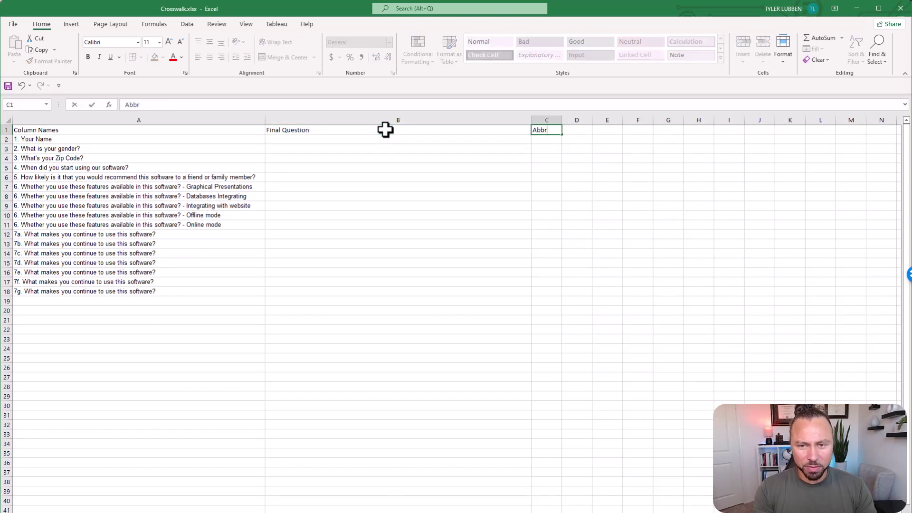
{"action": "type", "text": "eviation"}
{"action": "left_click", "coordinate": [332, 167]}
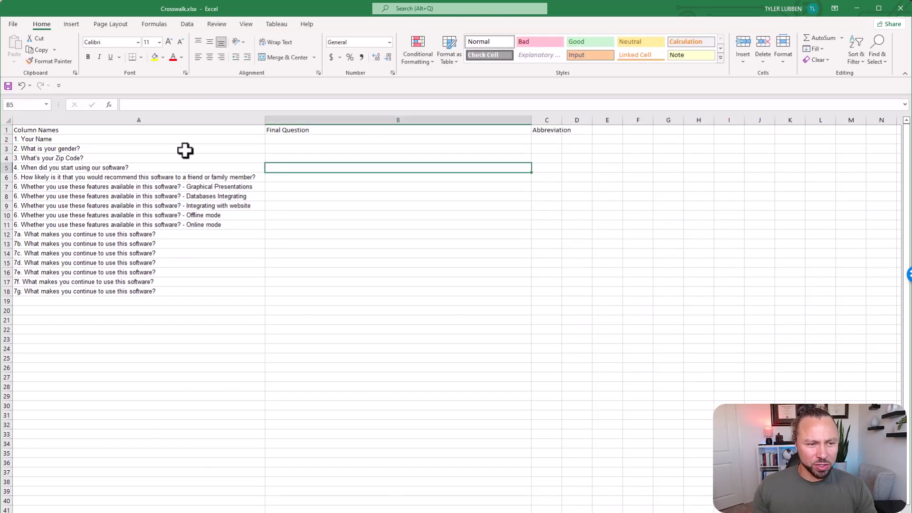
Review the three crosswalk headings and the question 6 entries in column A with their differing feature suffixes
{"action": "left_click", "coordinate": [51, 138]}
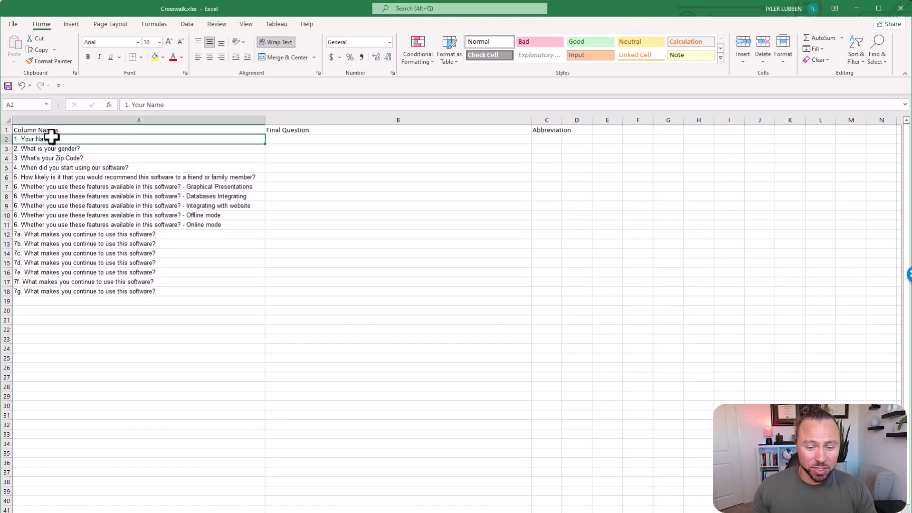
{"action": "left_click", "coordinate": [308, 128]}
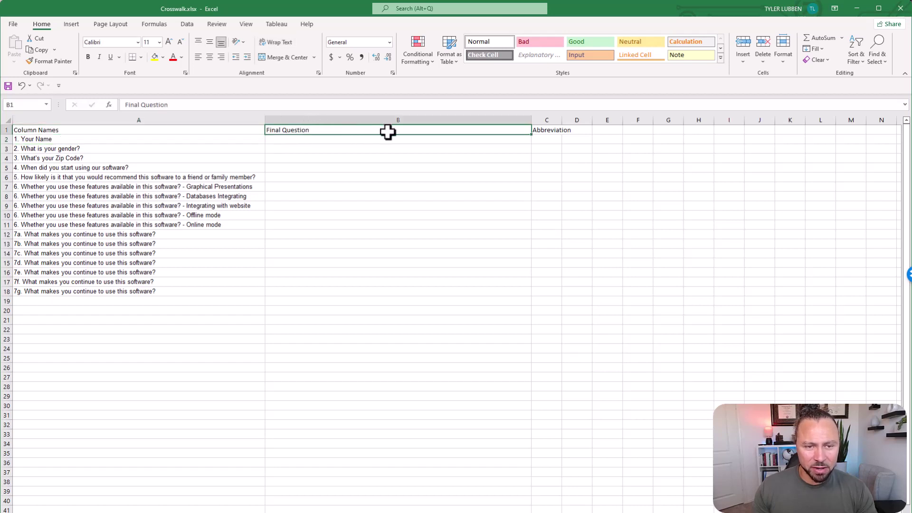
{"action": "left_click", "coordinate": [552, 129]}
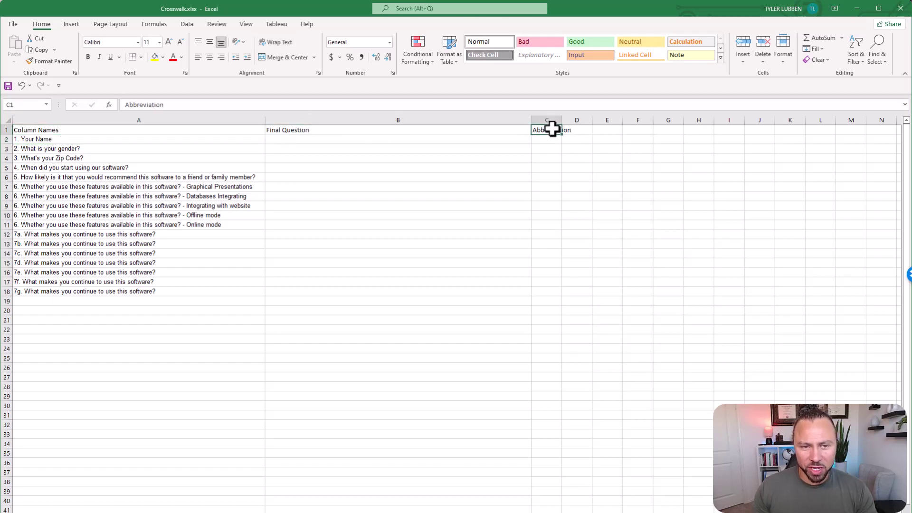
{"action": "left_click", "coordinate": [304, 129]}
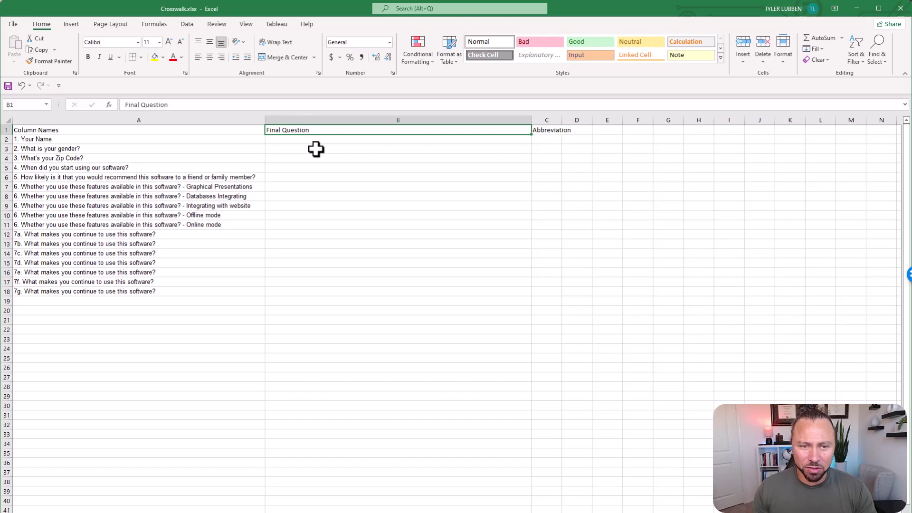
{"action": "left_click", "coordinate": [122, 187]}
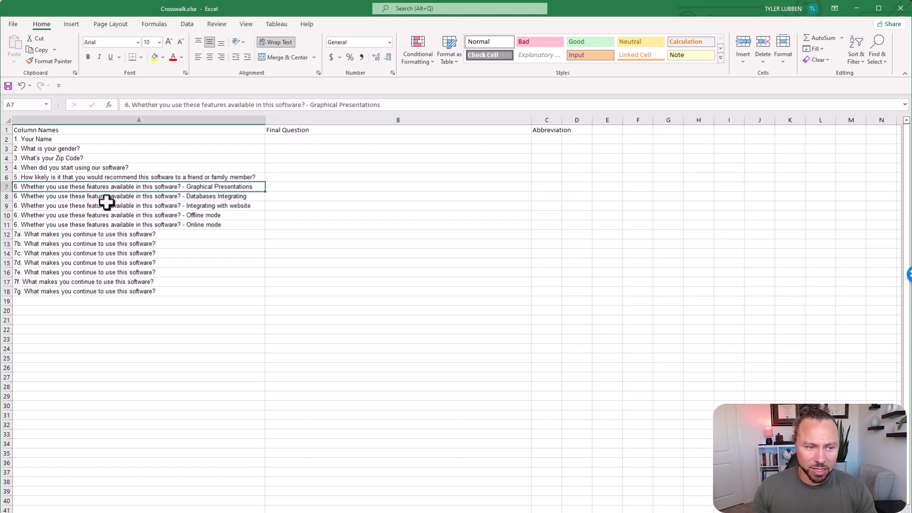
{"action": "left_click", "coordinate": [122, 196]}
{"action": "left_click", "coordinate": [220, 185]}
{"action": "left_click", "coordinate": [219, 196]}
{"action": "left_click", "coordinate": [218, 207]}
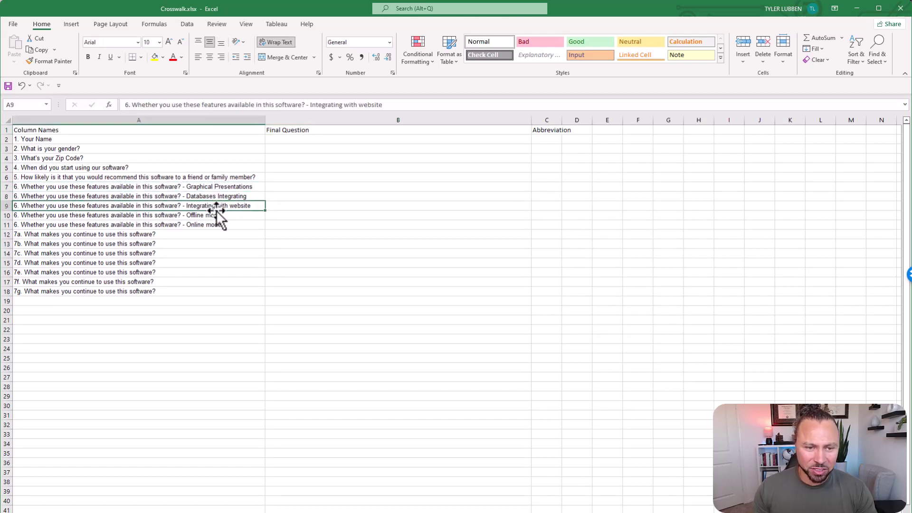
{"action": "left_click", "coordinate": [209, 226]}
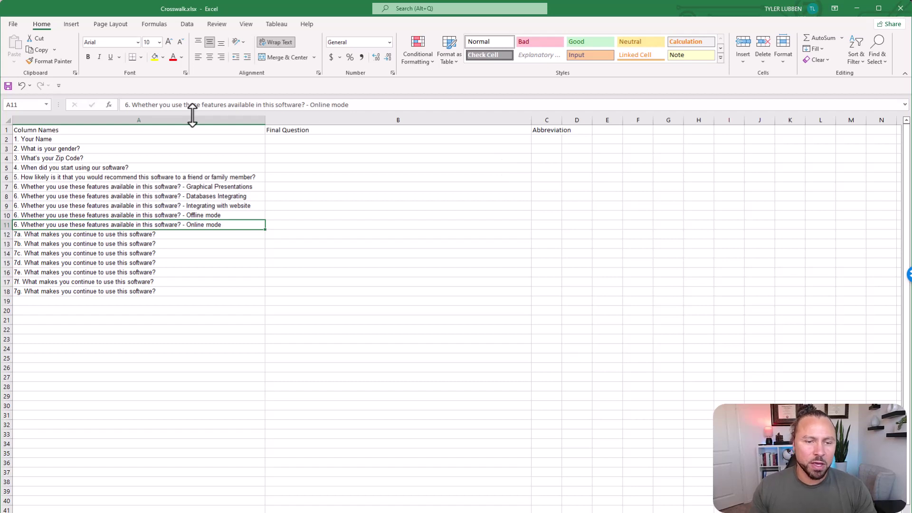
Enter "What is your name?" in B2 as the final question for 1. Your Name
{"action": "double_click", "coordinate": [141, 139]}
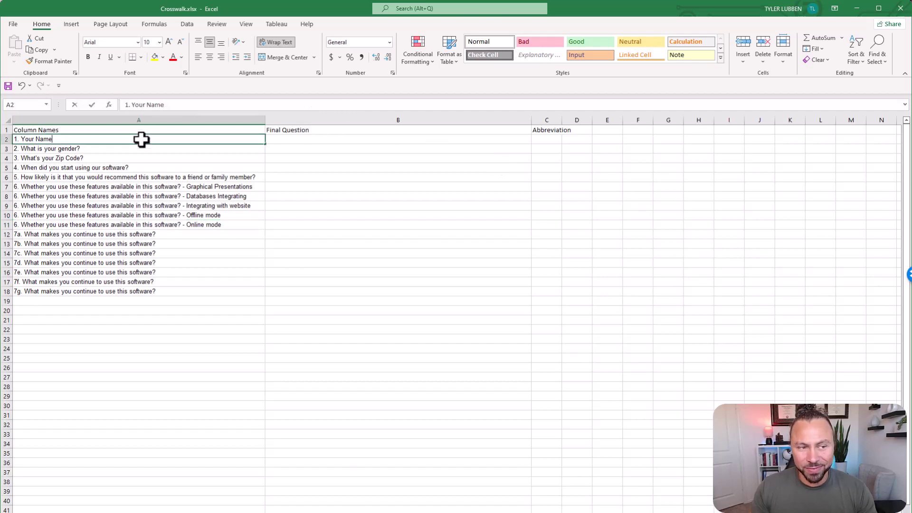
{"action": "left_click", "coordinate": [299, 137]}
{"action": "type", "text": "What "}
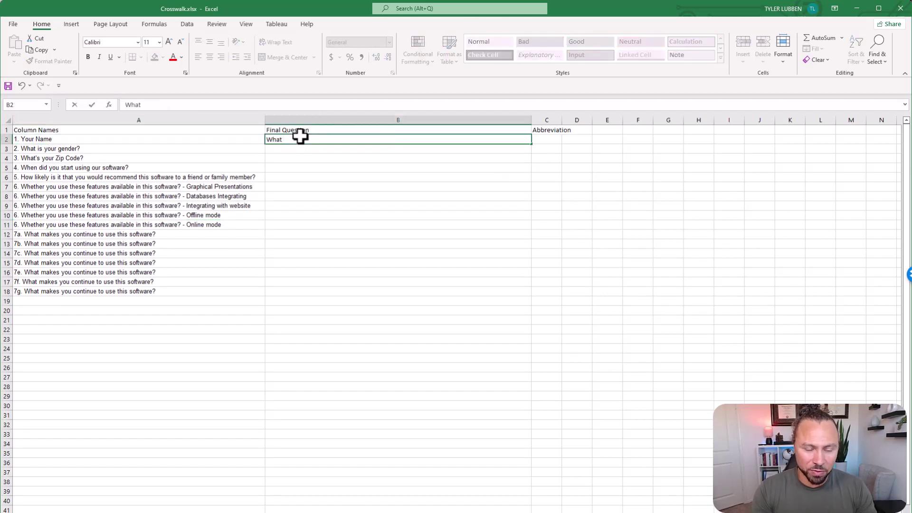
{"action": "type", "text": "is your"}
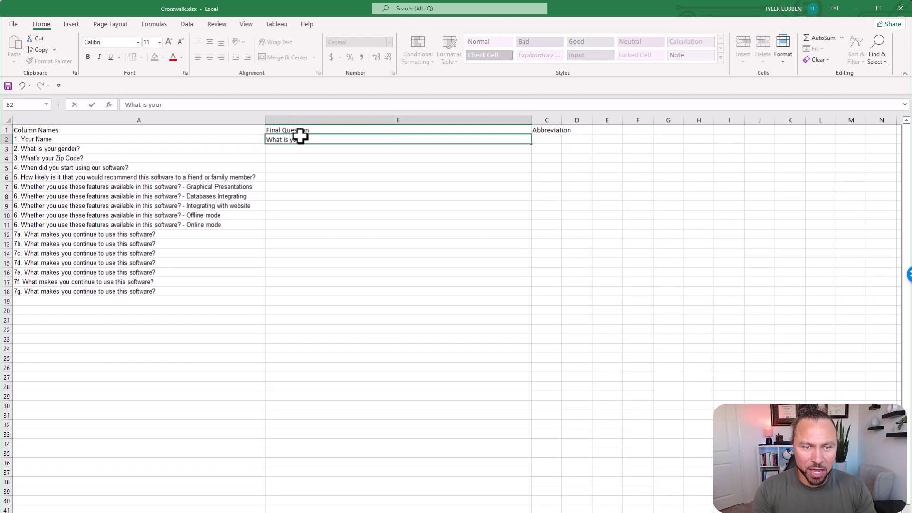
{"action": "type", "text": " name?"}
{"action": "key", "text": "Return"}
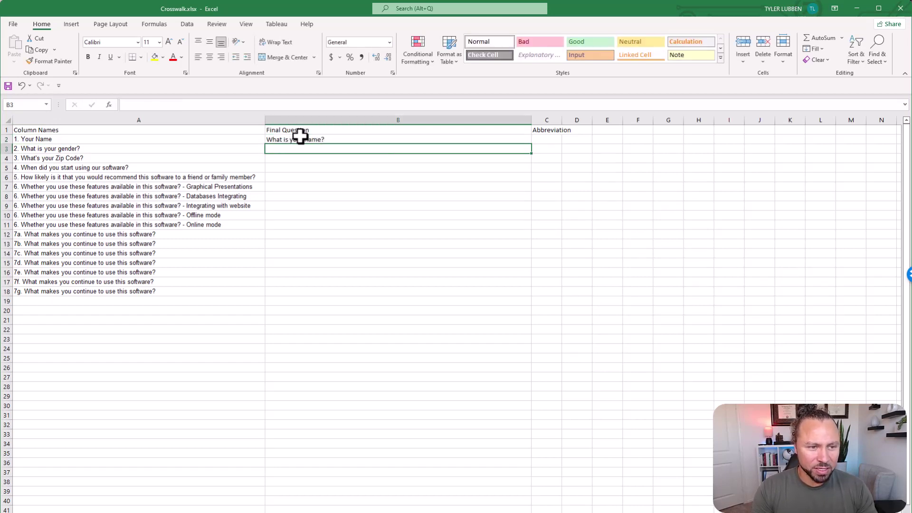
Copy the text of question 2 from A3 without its number and paste it into B3 as the final question
{"action": "left_click", "coordinate": [171, 151]}
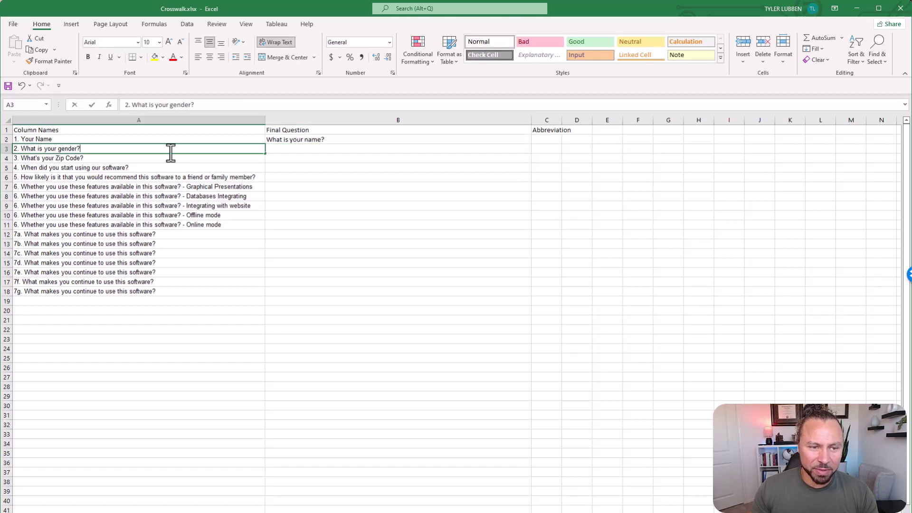
{"action": "double_click", "coordinate": [171, 151]}
{"action": "left_click_drag", "start_coordinate": [171, 151], "coordinate": [20, 149]}
{"action": "key", "text": "ctrl+c"}
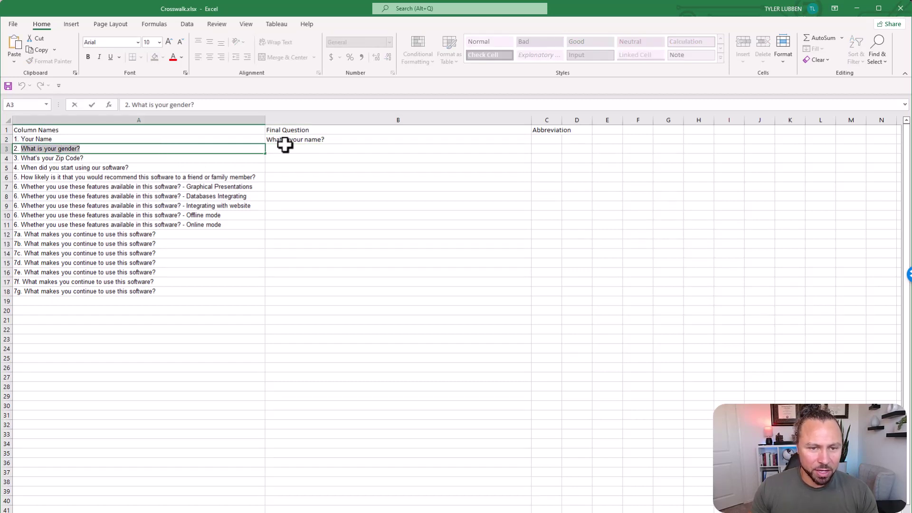
{"action": "left_click", "coordinate": [285, 149]}
{"action": "key", "text": "ctrl+v"}
{"action": "left_click", "coordinate": [163, 158]}
{"action": "left_click", "coordinate": [316, 158]}
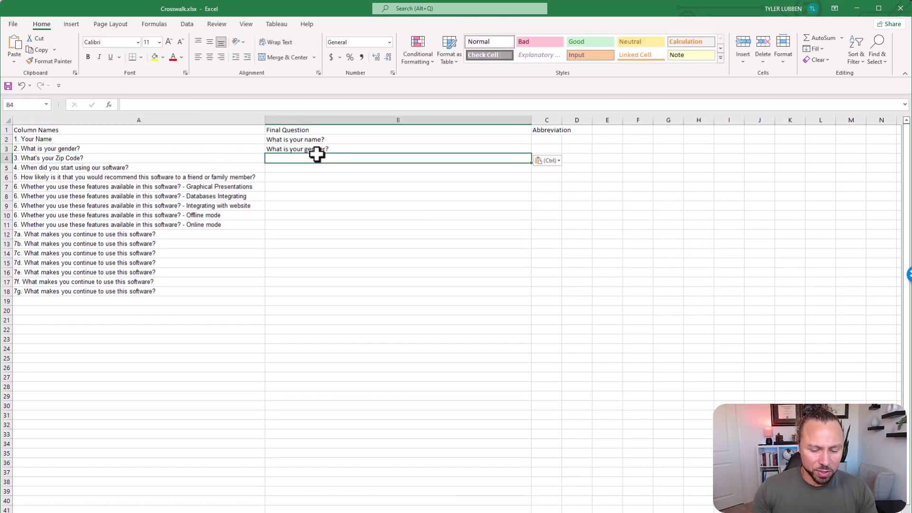
{"action": "double_click", "coordinate": [316, 158]}
{"action": "type", "text": "Office Lc"}
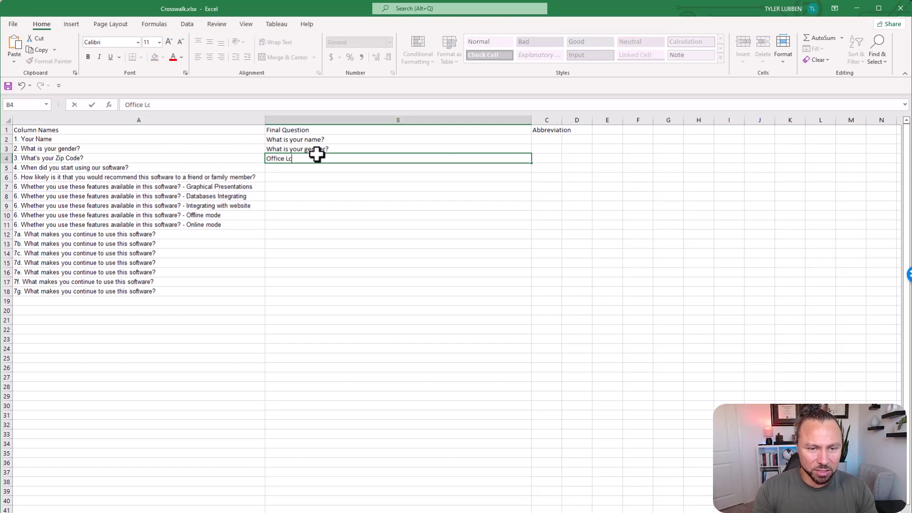
{"action": "key", "text": "BackSpace"}
{"action": "key", "text": "BackSpace"}
{"action": "key", "text": "BackSpace"}
{"action": "key", "text": "BackSpace"}
{"action": "key", "text": "BackSpace"}
{"action": "key", "text": "BackSpace"}
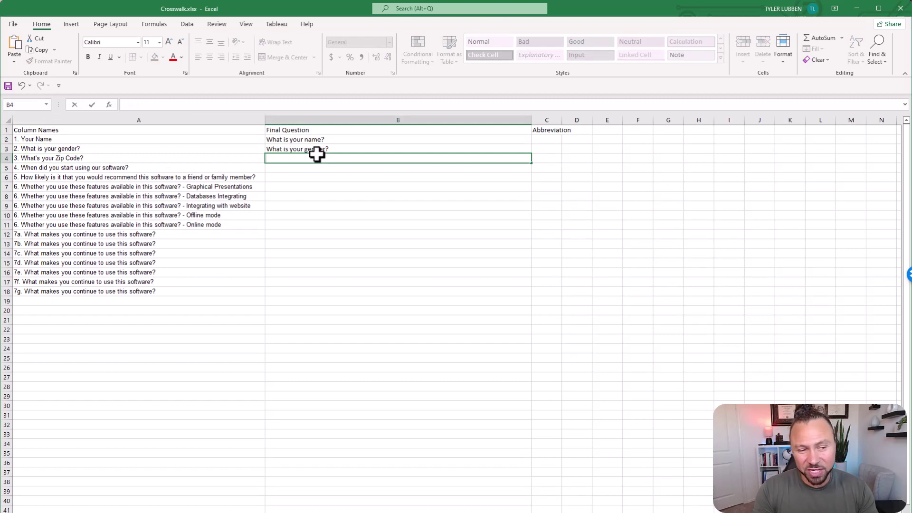
Enter "What is you office location?" in B4 as the final question for the Zip Code entry
{"action": "type", "text": "What is yo"}
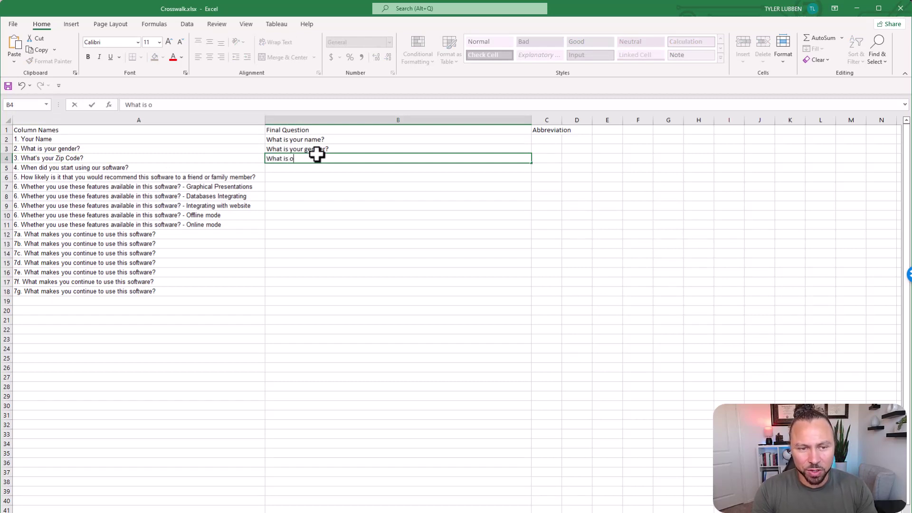
{"action": "key", "text": "BackSpace"}
{"action": "type", "text": "you office"}
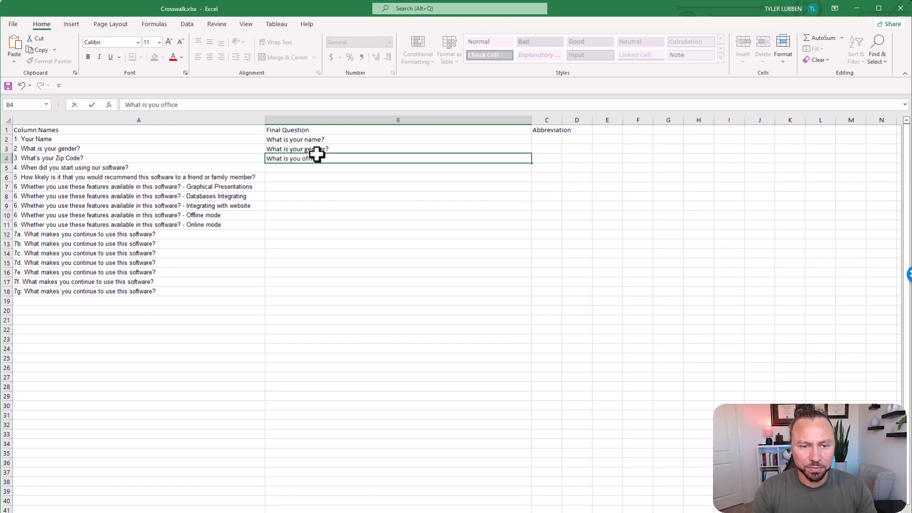
{"action": "type", "text": " location?"}
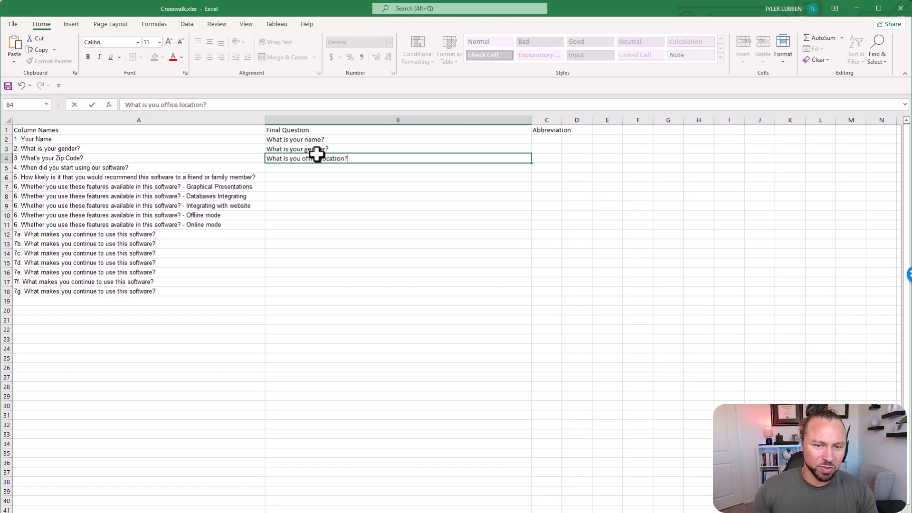
Copy "When did you start using our software?" from A5 without its number and paste it into B5
{"action": "left_click", "coordinate": [167, 168]}
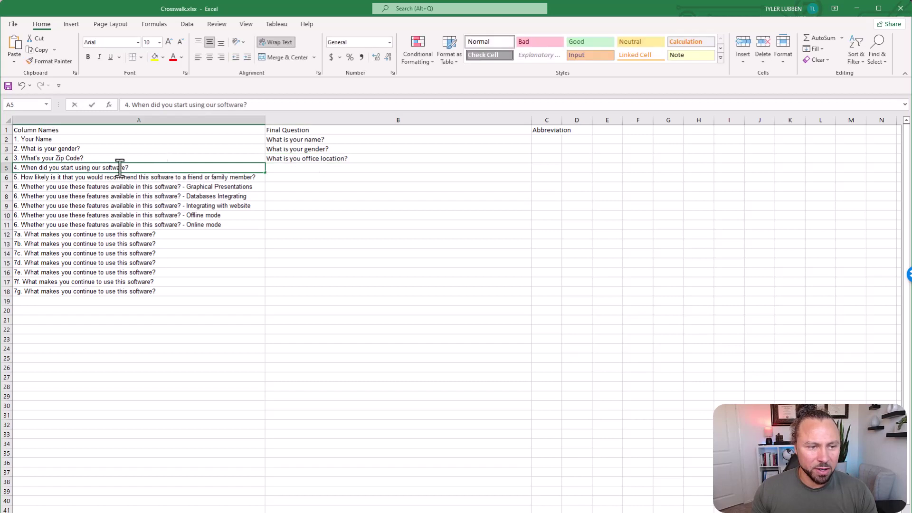
{"action": "double_click", "coordinate": [124, 168]}
{"action": "left_click_drag", "start_coordinate": [124, 169], "coordinate": [22, 168]}
{"action": "key", "text": "ctrl+c"}
{"action": "left_click", "coordinate": [295, 168]}
{"action": "key", "text": "ctrl+v"}
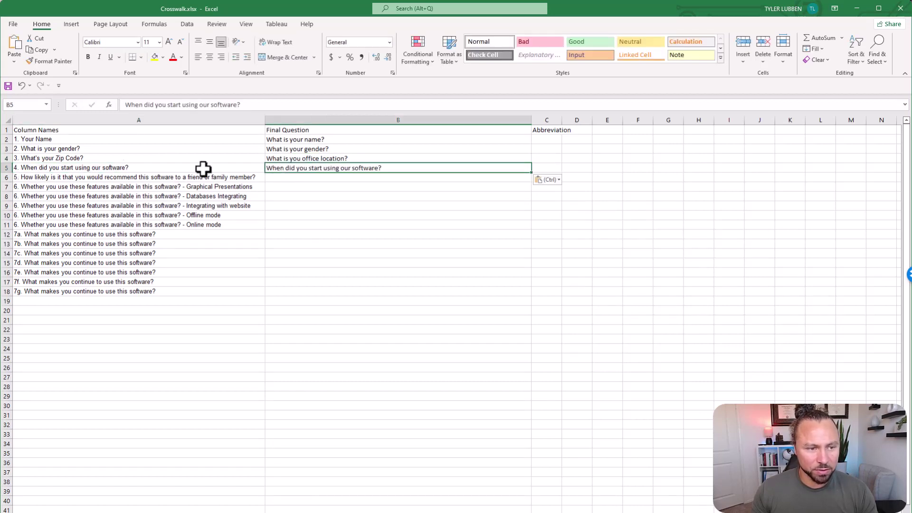
Copy the recommendation question from A6 without its number and paste it into B6 as the final question
{"action": "left_click", "coordinate": [46, 172]}
{"action": "left_click", "coordinate": [24, 177]}
{"action": "double_click", "coordinate": [20, 177]}
{"action": "left_click_drag", "start_coordinate": [21, 177], "coordinate": [259, 180]}
{"action": "key", "text": "ctrl+c"}
{"action": "left_click", "coordinate": [283, 177]}
{"action": "key", "text": "ctrl+v"}
Copy "Whether you use these features available in this software?" from A7, without number or feature suffix, into B7
{"action": "left_click", "coordinate": [179, 187]}
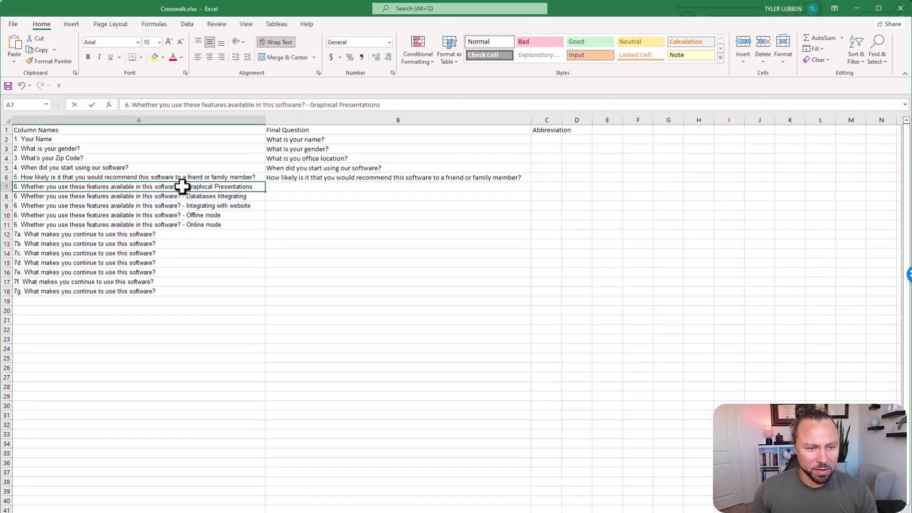
{"action": "double_click", "coordinate": [179, 186]}
{"action": "left_click_drag", "start_coordinate": [179, 187], "coordinate": [21, 186]}
{"action": "key", "text": "ctrl+c"}
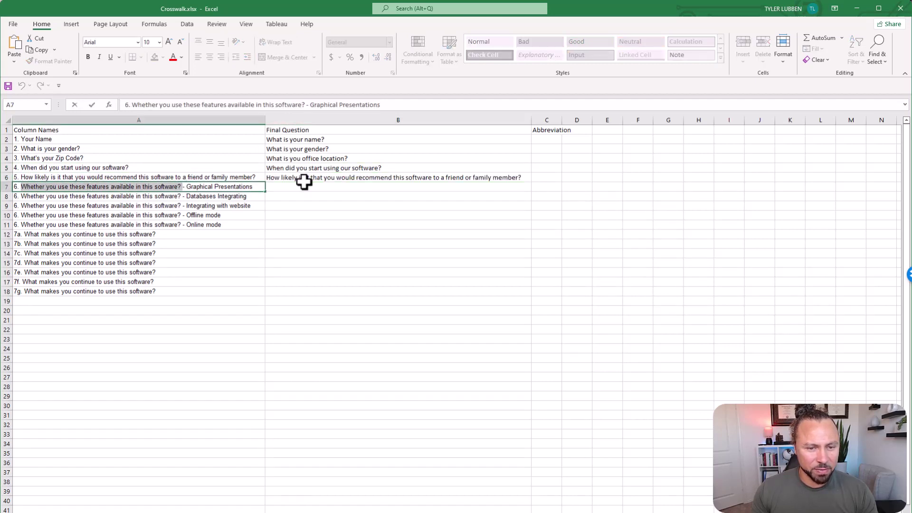
{"action": "left_click", "coordinate": [299, 188]}
{"action": "key", "text": "ctrl+v"}
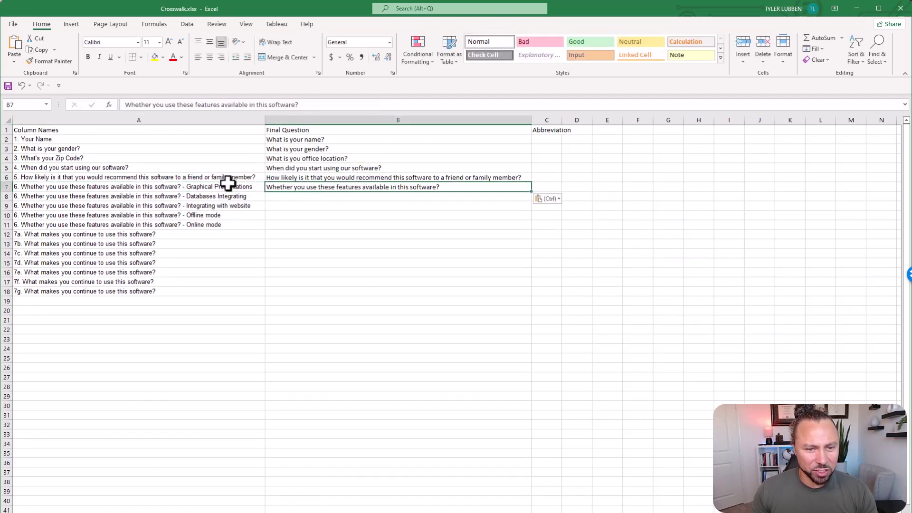
Paste the same question 6 text into B8 through B11 for the remaining feature rows
{"action": "left_click_drag", "start_coordinate": [75, 191], "coordinate": [67, 226]}
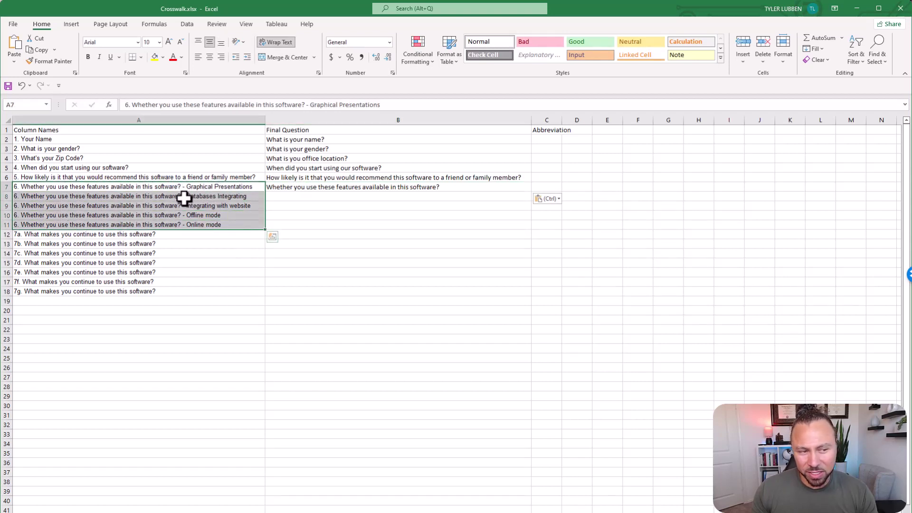
{"action": "left_click", "coordinate": [280, 196]}
{"action": "key", "text": "ctrl+v"}
{"action": "left_click", "coordinate": [285, 206]}
{"action": "key", "text": "ctrl+v"}
{"action": "left_click", "coordinate": [287, 215]}
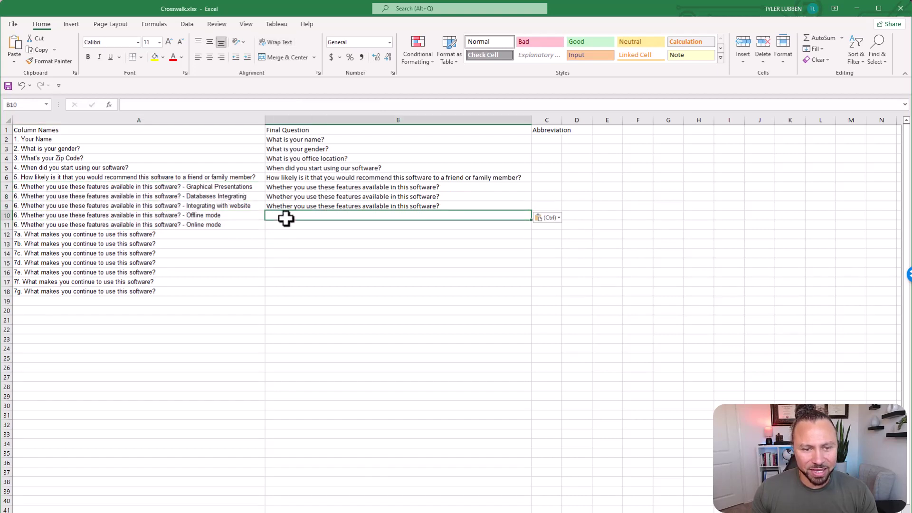
{"action": "key", "text": "ctrl+v"}
{"action": "left_click", "coordinate": [283, 225]}
{"action": "key", "text": "ctrl+v"}
Copy "What makes you continue to use this software?" from A12 without its number and paste it into B12
{"action": "left_click", "coordinate": [147, 232]}
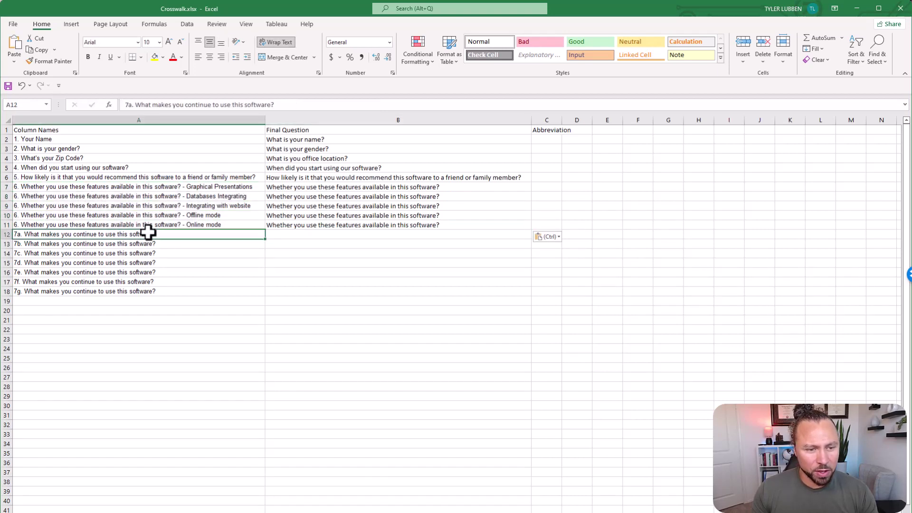
{"action": "double_click", "coordinate": [165, 234]}
{"action": "left_click_drag", "start_coordinate": [164, 234], "coordinate": [25, 235]}
{"action": "key", "text": "ctrl+c"}
{"action": "left_click", "coordinate": [291, 234]}
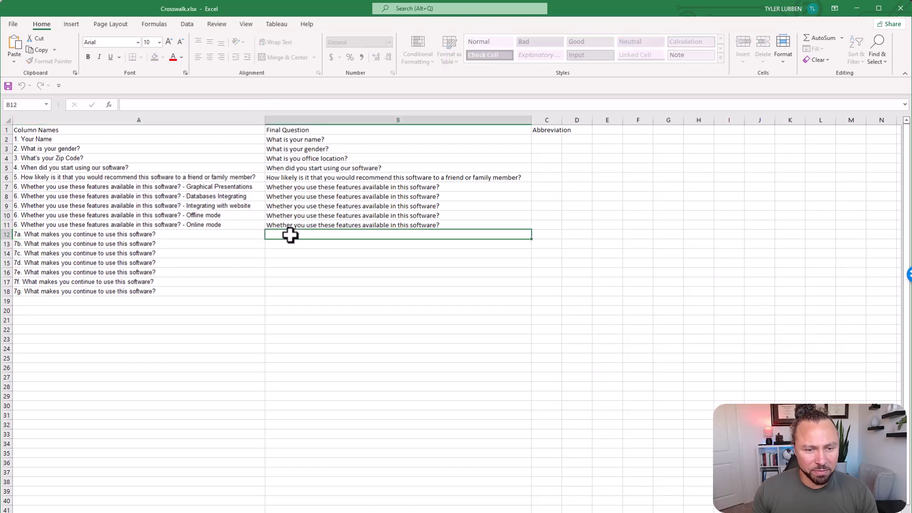
{"action": "key", "text": "ctrl+v"}
{"action": "key", "text": "Return"}
Paste the same question 7 text into B13 through B18 for the remaining 7b to 7g rows
{"action": "key", "text": "ctrl+v"}
{"action": "key", "text": "Return"}
{"action": "key", "text": "ctrl+v"}
{"action": "key", "text": "Return"}
{"action": "key", "text": "ctrl+v"}
{"action": "key", "text": "Return"}
{"action": "key", "text": "ctrl+v"}
{"action": "key", "text": "Return"}
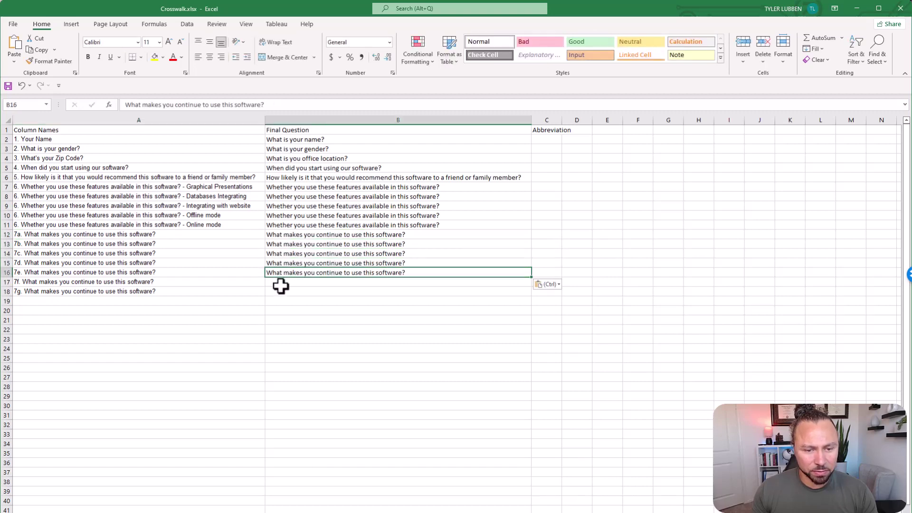
{"action": "key", "text": "ctrl+v"}
{"action": "key", "text": "Return"}
{"action": "key", "text": "ctrl+v"}
Enter the abbreviations "Name", "Gender" and "Office Location" in C2 through C4
{"action": "left_click", "coordinate": [553, 139]}
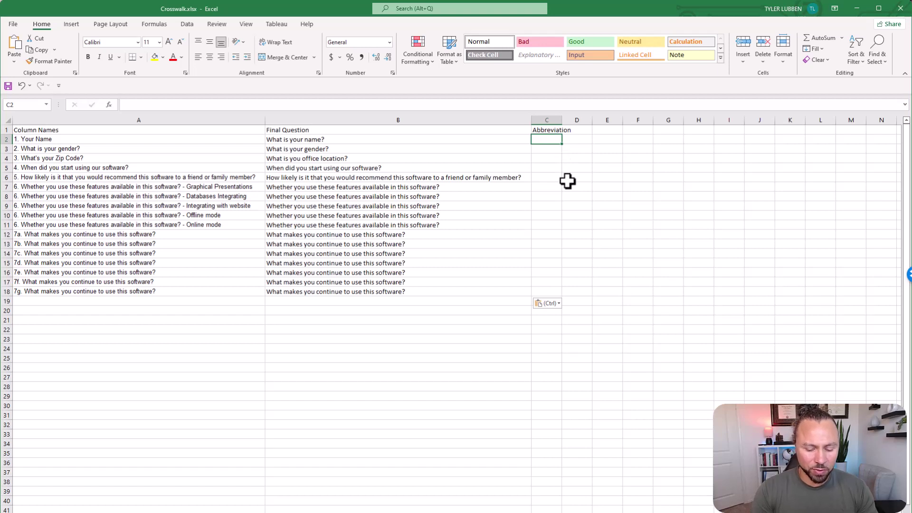
{"action": "type", "text": "Name"}
{"action": "key", "text": "Return"}
{"action": "type", "text": "Gender?"}
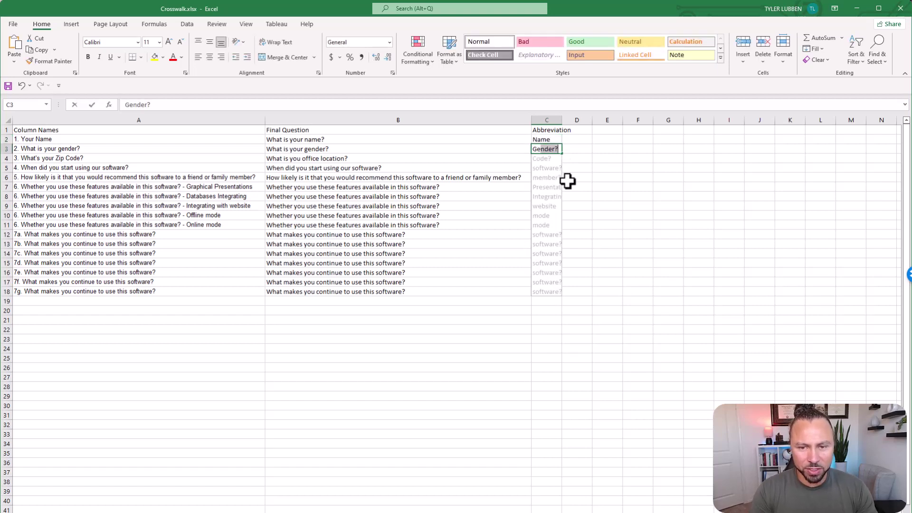
{"action": "key", "text": "Return"}
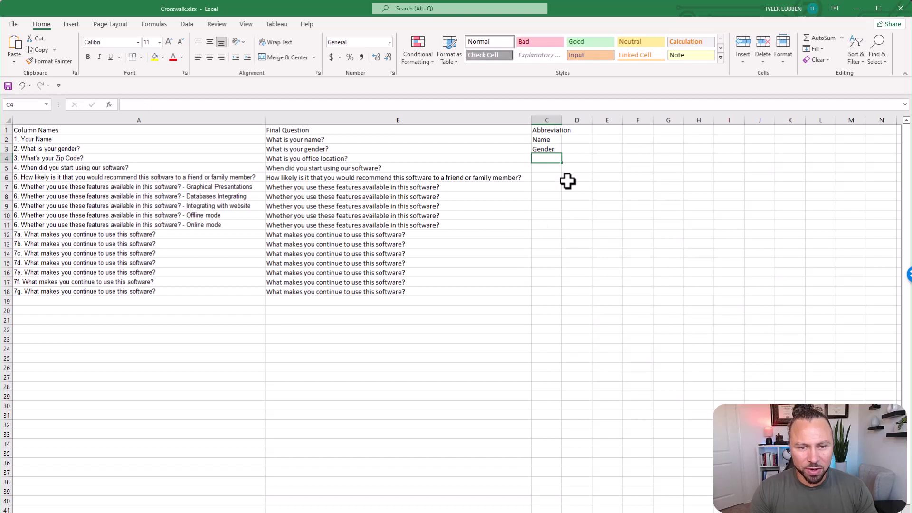
{"action": "type", "text": "Office Location"}
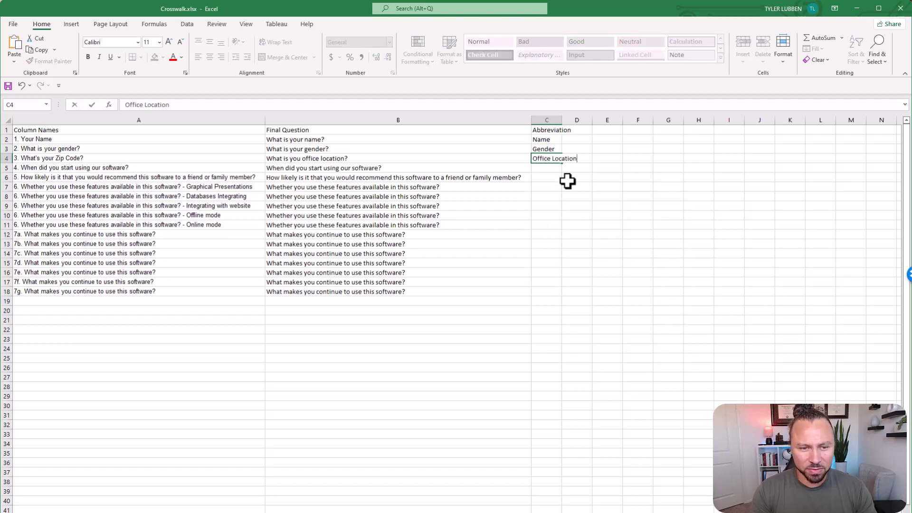
{"action": "key", "text": "Return"}
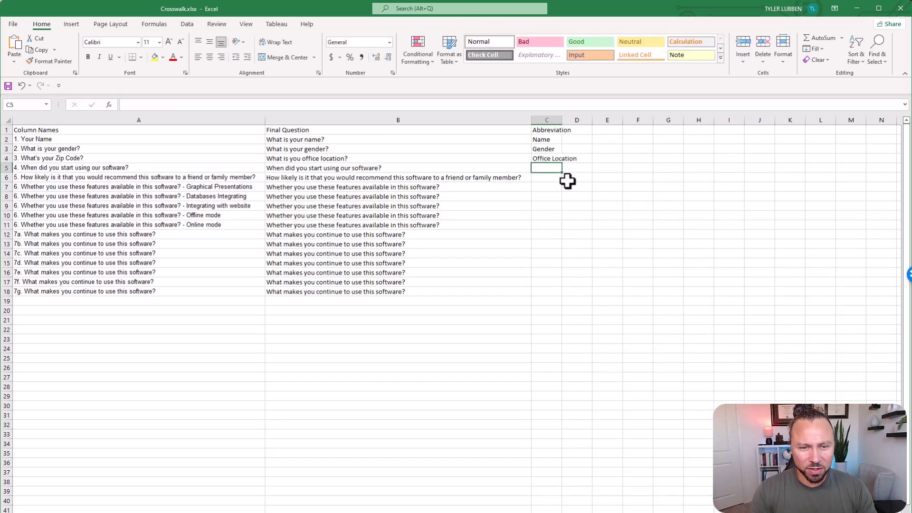
Enter the abbreviations "Software Start Date" in C5 and "NPS" in C6
{"action": "type", "text": "Softwar"}
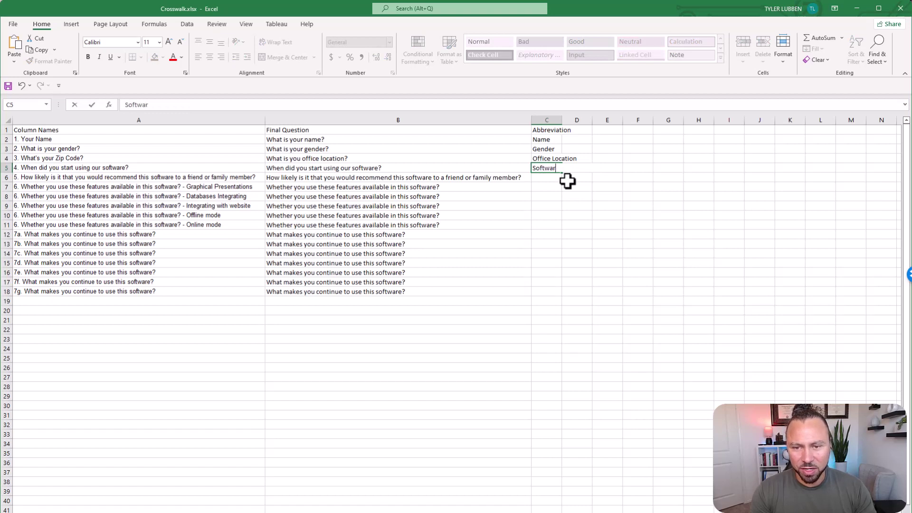
{"action": "type", "text": "e Start "}
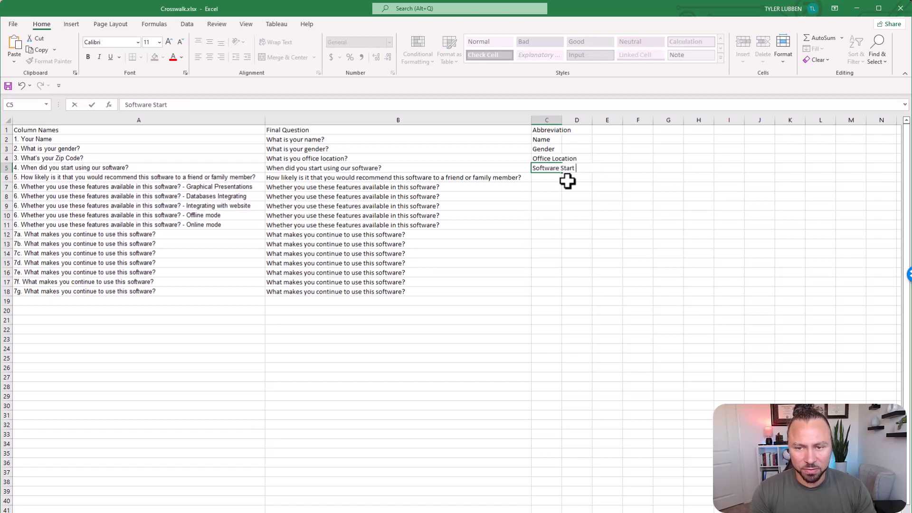
{"action": "type", "text": "Date"}
{"action": "key", "text": "Return"}
{"action": "type", "text": "NPS"}
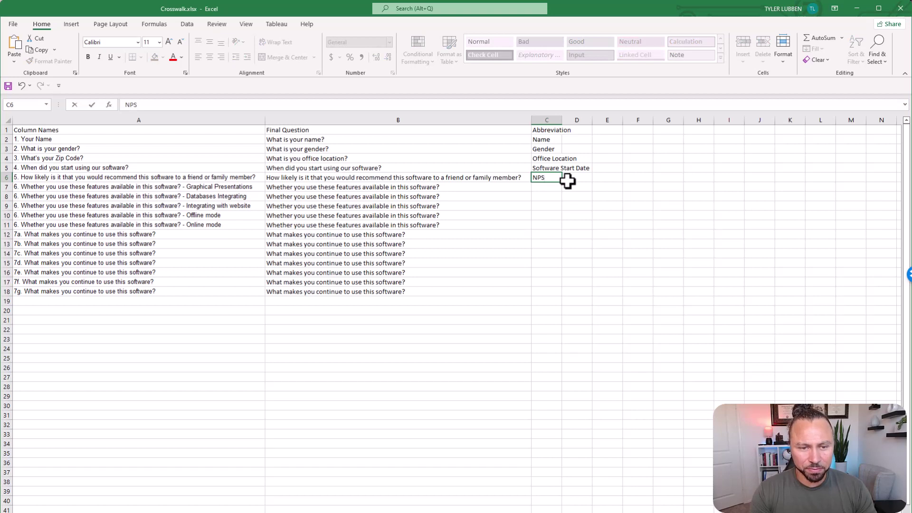
{"action": "key", "text": "Return"}
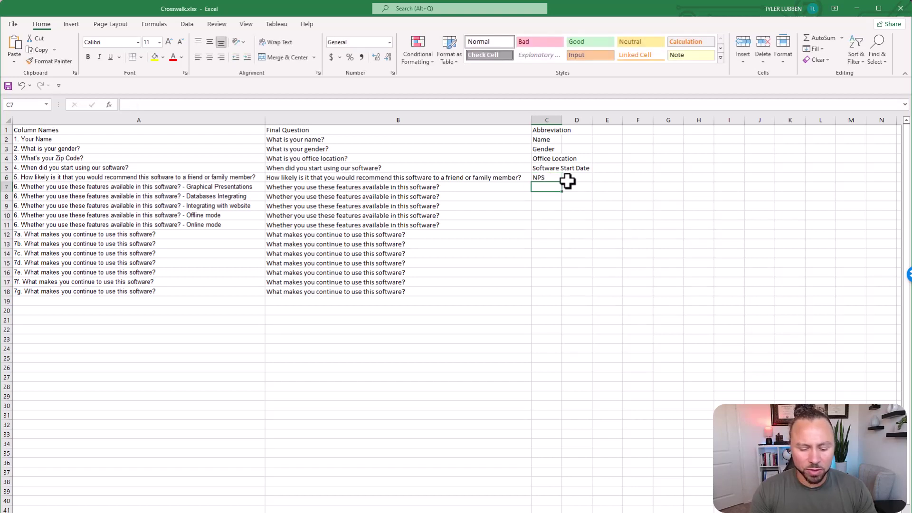
Enter the abbreviation "Features Usage" in C7 and copy it into C8 through C11 for the question 6 rows
{"action": "type", "text": "Fe"}
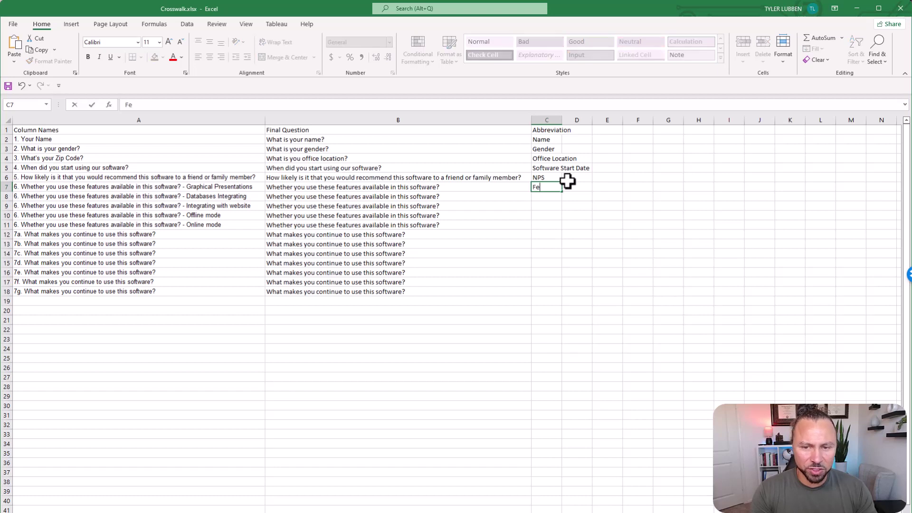
{"action": "type", "text": "ature"}
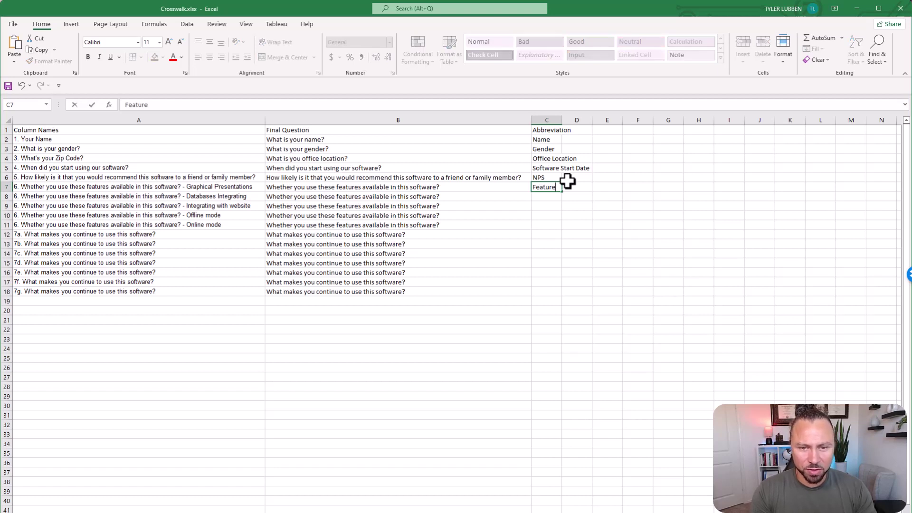
{"action": "type", "text": "s Usage"}
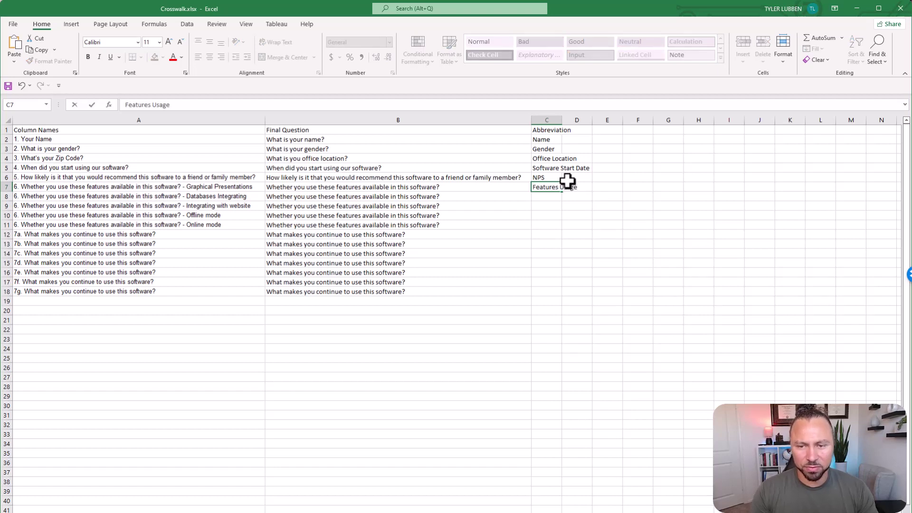
{"action": "left_click", "coordinate": [576, 196]}
{"action": "left_click", "coordinate": [541, 187]}
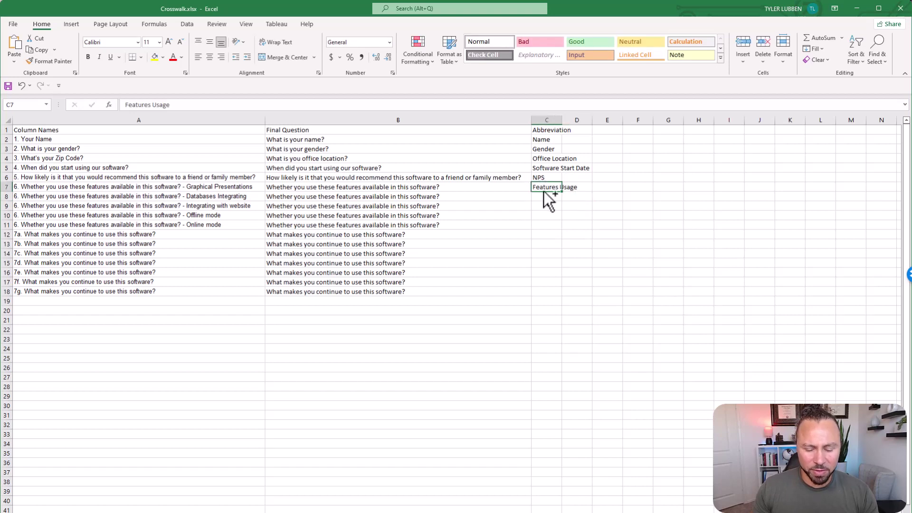
{"action": "key", "text": "ctrl+c"}
{"action": "left_click_drag", "start_coordinate": [545, 197], "coordinate": [546, 205]}
{"action": "key", "text": "ctrl+v"}
{"action": "left_click", "coordinate": [542, 224]}
{"action": "key", "text": "ctrl+v"}
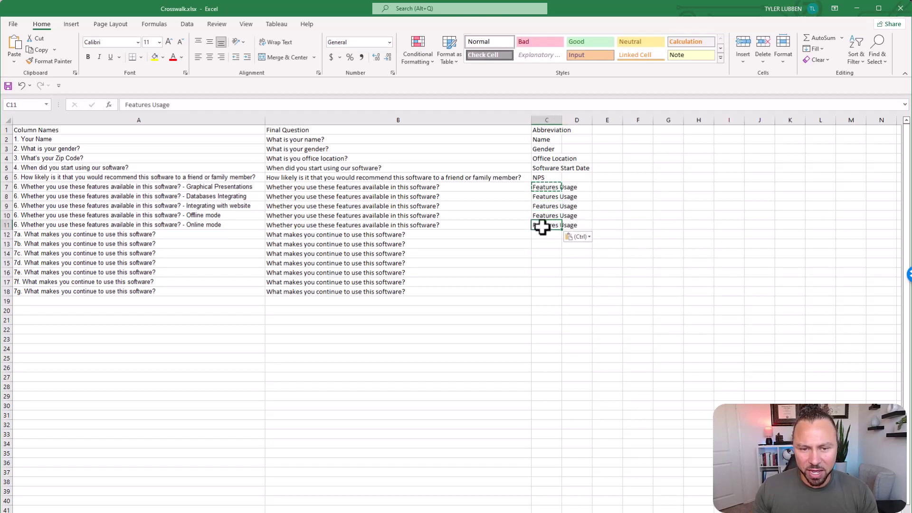
Enter the abbreviation "Why Use Software" in C12 and copy it into C13 through C18 for the question 7 rows
{"action": "left_click", "coordinate": [543, 236]}
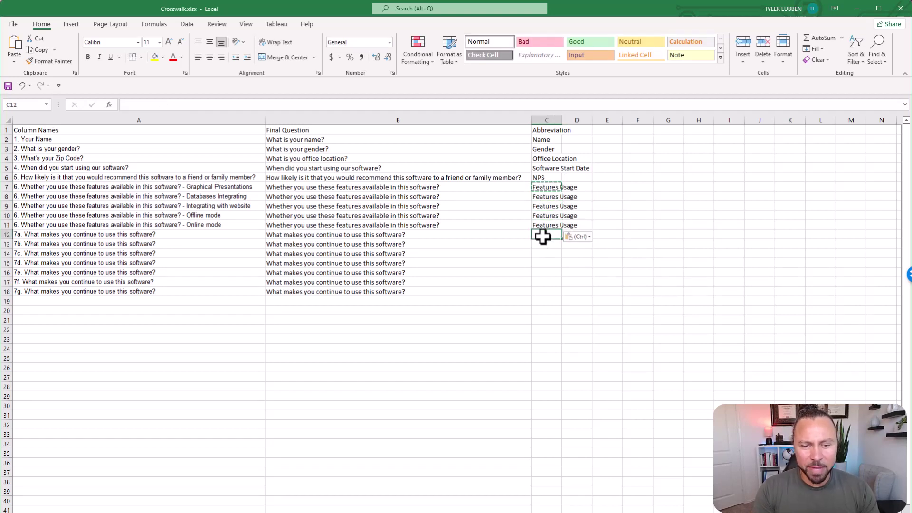
{"action": "type", "text": "Wh"}
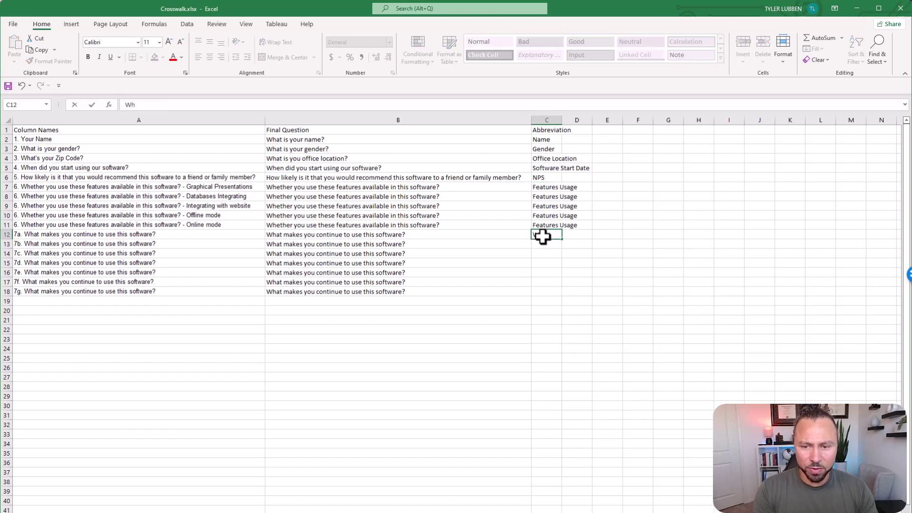
{"action": "type", "text": "y Use Software"}
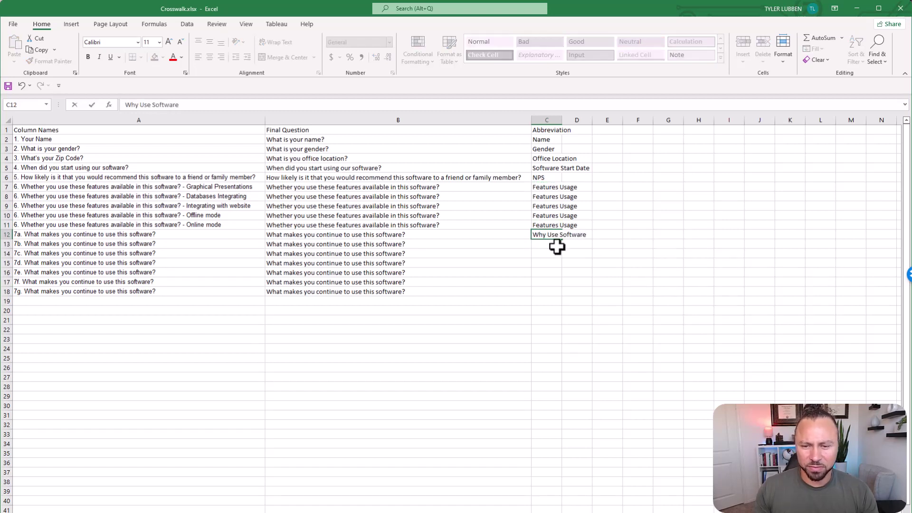
{"action": "left_click", "coordinate": [552, 242]}
{"action": "left_click", "coordinate": [546, 235]}
{"action": "key", "text": "ctrl+c"}
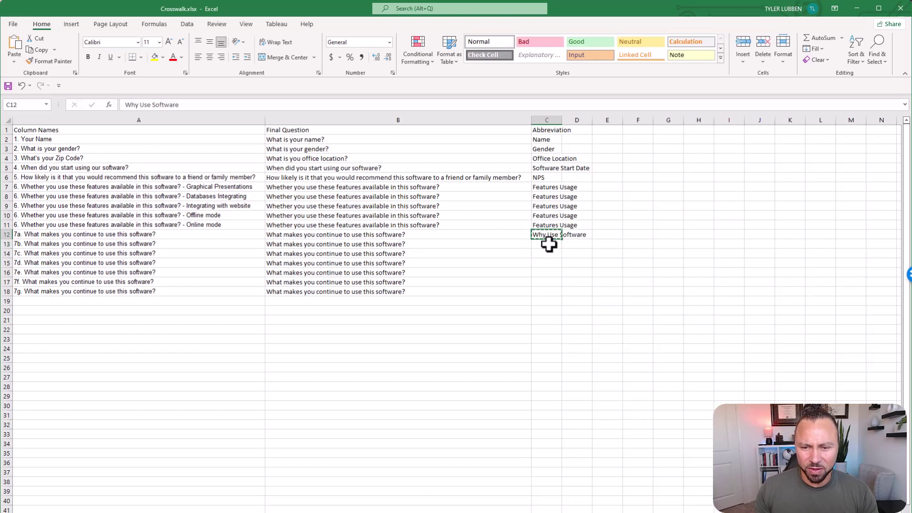
{"action": "left_click", "coordinate": [546, 244]}
{"action": "key", "text": "ctrl+v"}
{"action": "left_click_drag", "start_coordinate": [546, 254], "coordinate": [546, 290]}
{"action": "key", "text": "ctrl+v"}
{"action": "left_click", "coordinate": [576, 351]}
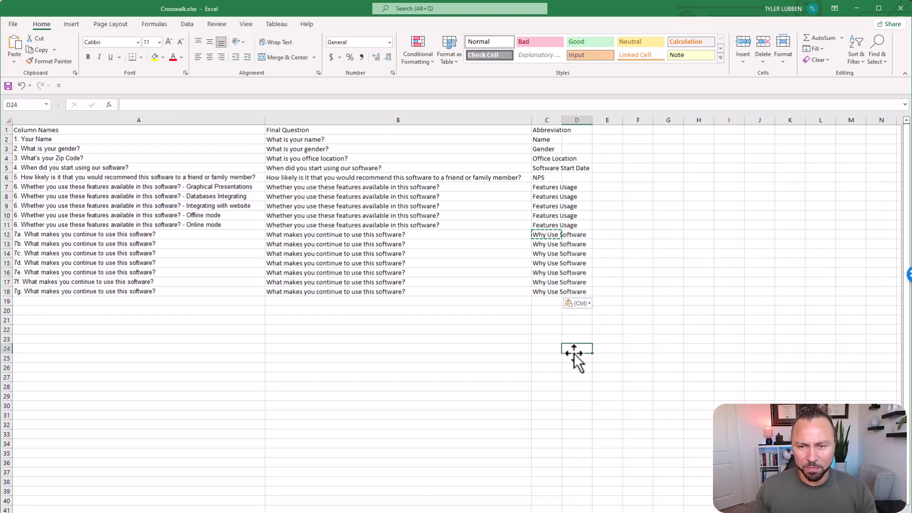
Add a "Question Number" header in D1 and enter 1, 2 and 3 in D2 through D4
{"action": "left_click", "coordinate": [578, 130]}
{"action": "type", "text": "Ques"}
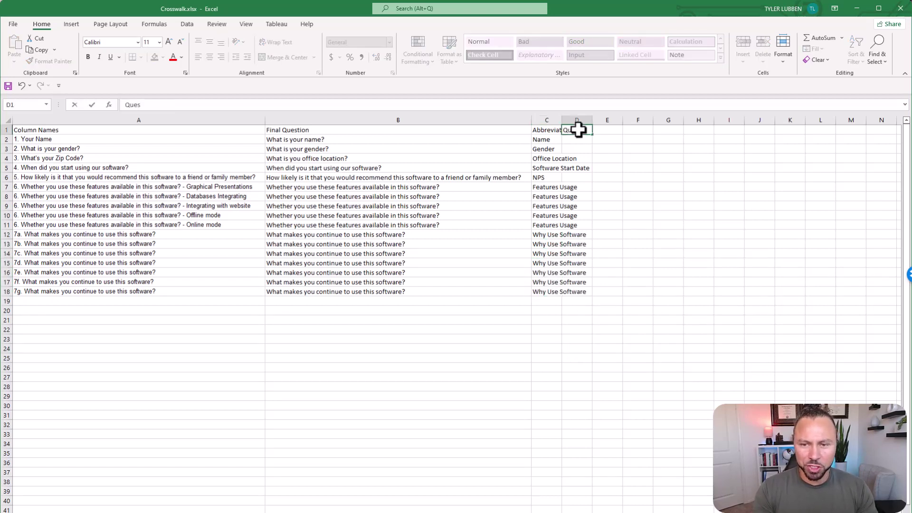
{"action": "type", "text": "tion Number"}
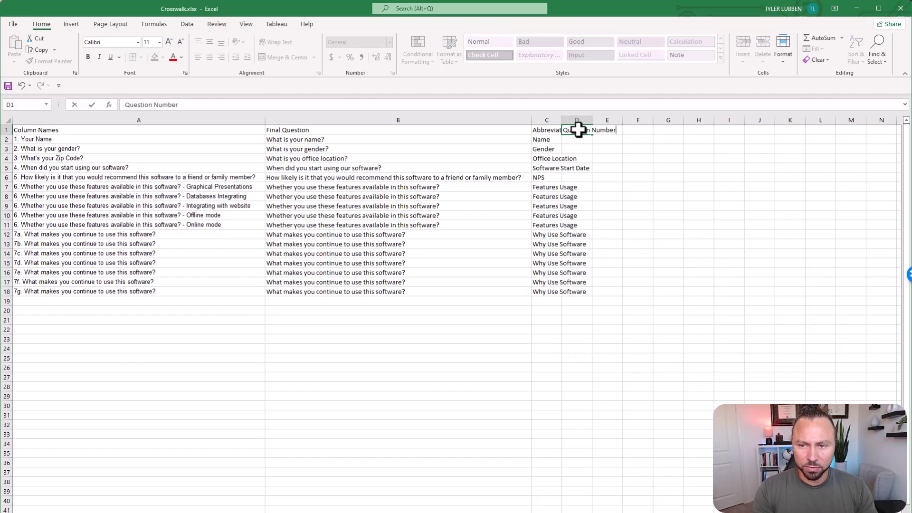
{"action": "key", "text": "Return"}
{"action": "type", "text": "1"}
{"action": "key", "text": "Return"}
{"action": "type", "text": "2"}
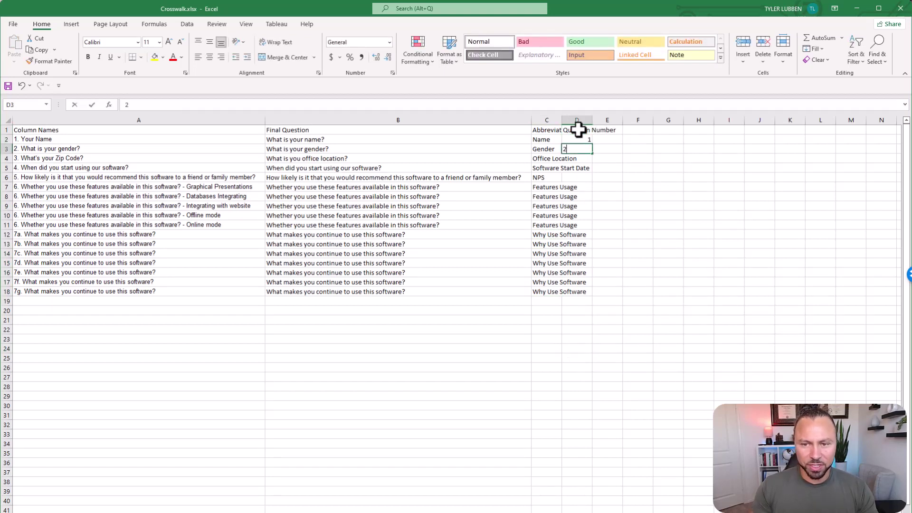
{"action": "key", "text": "Return"}
{"action": "type", "text": "3"}
{"action": "key", "text": "Return"}
{"action": "type", "text": "5"}
{"action": "key", "text": "Return"}
{"action": "type", "text": "6"}
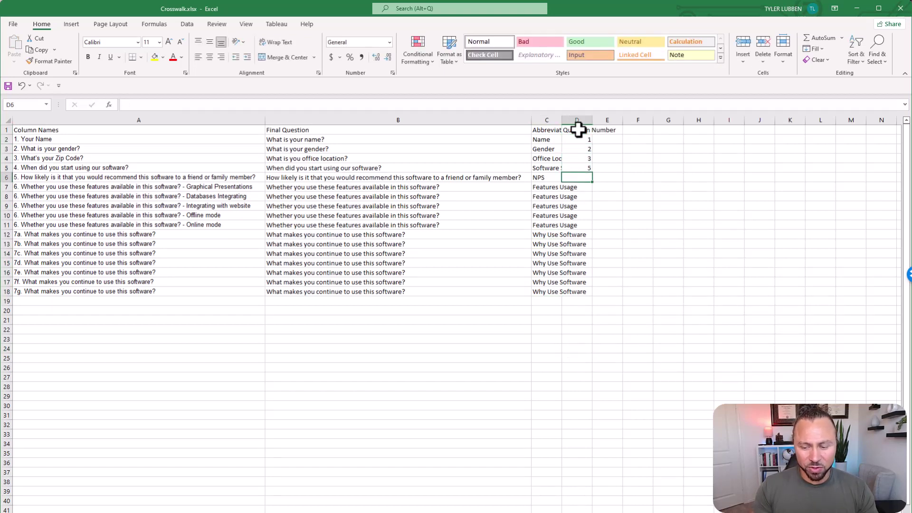
{"action": "key", "text": "Return"}
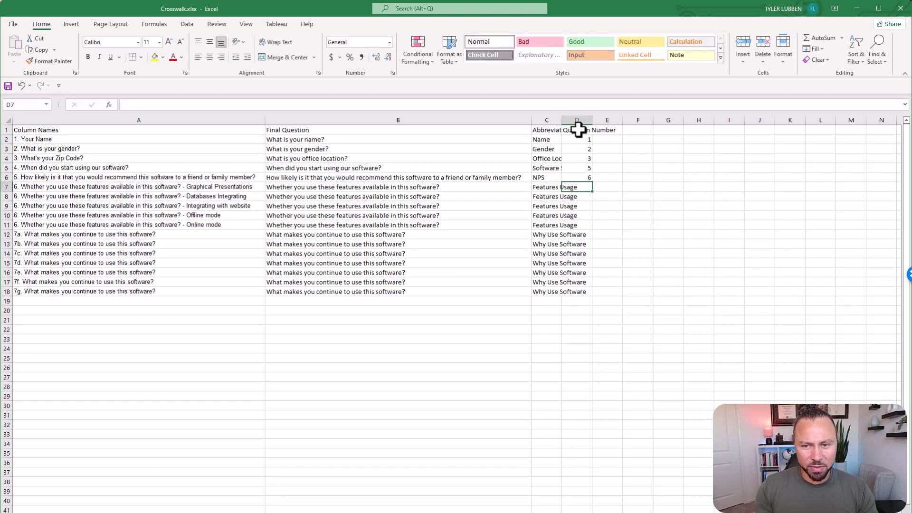
{"action": "type", "text": "6"}
Set the question numbers in D5, D6 and D7 to 4, 5 and 6
{"action": "left_click", "coordinate": [585, 167]}
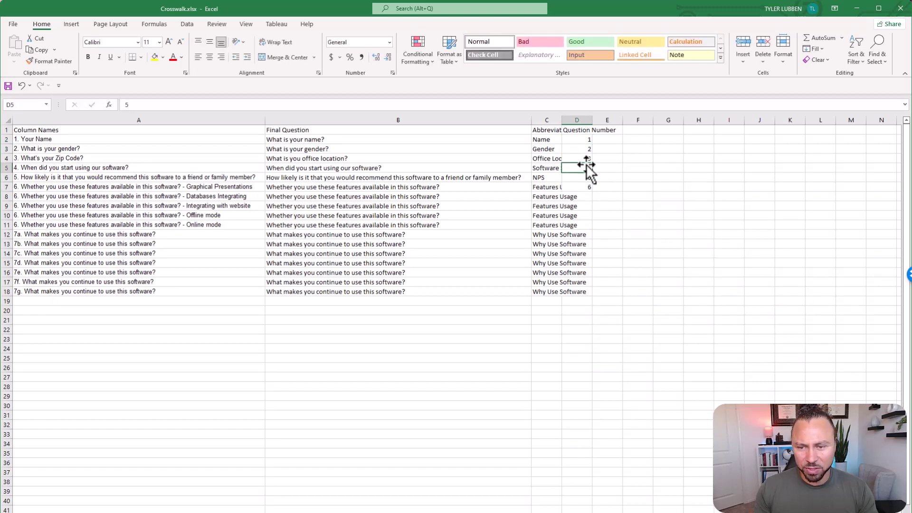
{"action": "type", "text": "4"}
{"action": "key", "text": "Return"}
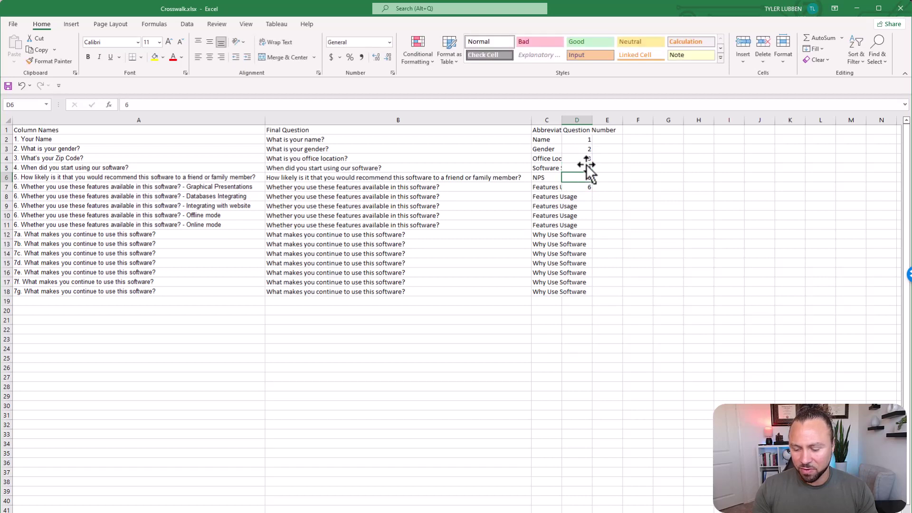
{"action": "type", "text": "5"}
{"action": "key", "text": "Return"}
{"action": "type", "text": "6"}
{"action": "key", "text": "Return"}
Fill question number 6 down into D8 through D11 for the remaining feature rows
{"action": "key", "text": "ctrl+d"}
{"action": "key", "text": "Return"}
{"action": "key", "text": "ctrl+d"}
{"action": "key", "text": "Return"}
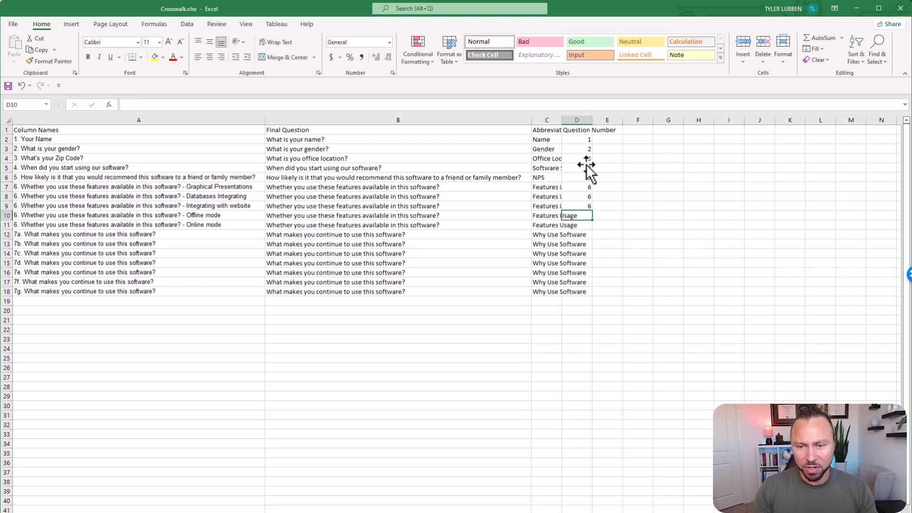
{"action": "key", "text": "ctrl+d"}
{"action": "key", "text": "Return"}
{"action": "key", "text": "ctrl+d"}
{"action": "key", "text": "Return"}
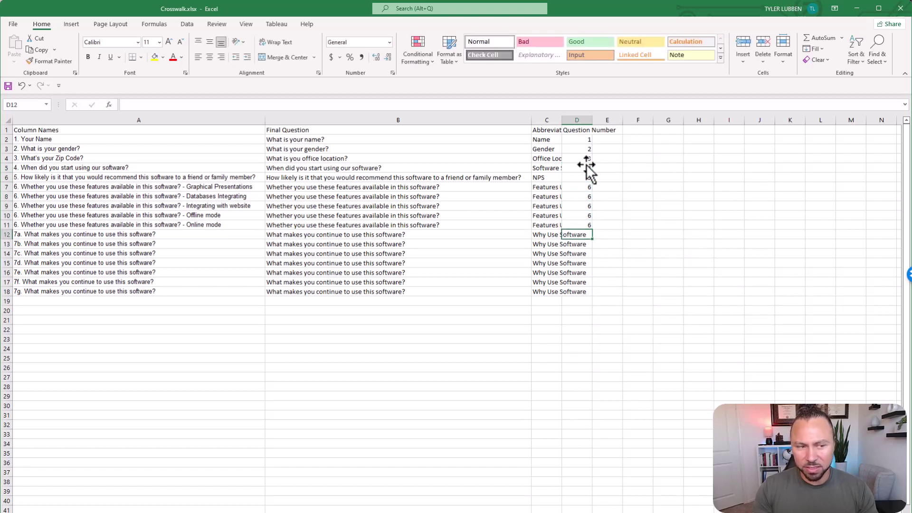
Enter question number 7 in D12 through D18 for all of the 7a to 7g rows
{"action": "type", "text": "7"}
{"action": "key", "text": "Return"}
{"action": "key", "text": "ctrl+d"}
{"action": "key", "text": "Return"}
{"action": "type", "text": "7"}
{"action": "key", "text": "Return"}
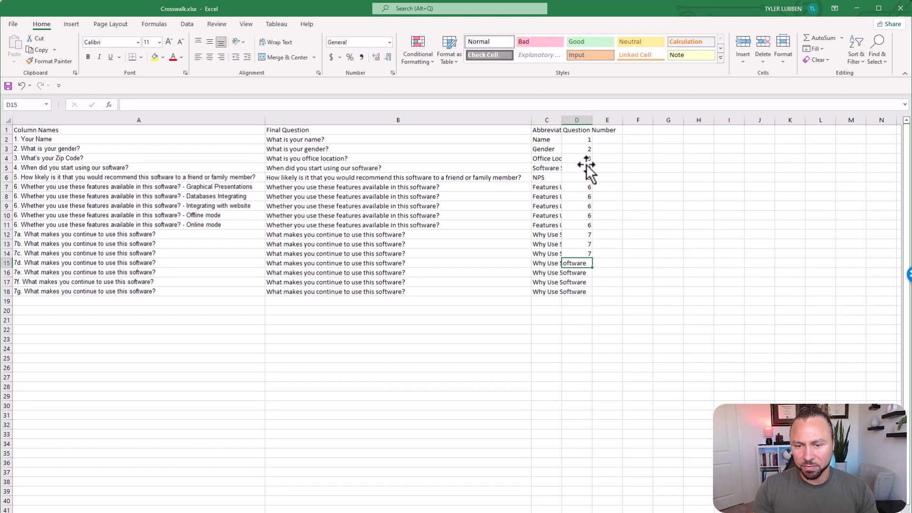
{"action": "key", "text": "ctrl+d"}
{"action": "key", "text": "Return"}
{"action": "key", "text": "ctrl+d"}
{"action": "key", "text": "Return"}
{"action": "key", "text": "ctrl+d"}
{"action": "key", "text": "Return"}
{"action": "type", "text": "7"}
{"action": "key", "text": "Return"}
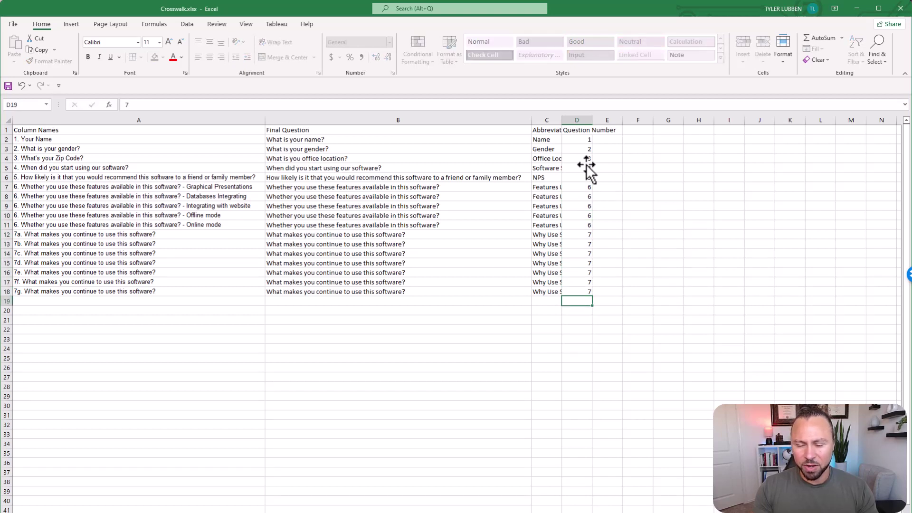
{"action": "left_click", "coordinate": [618, 131]}
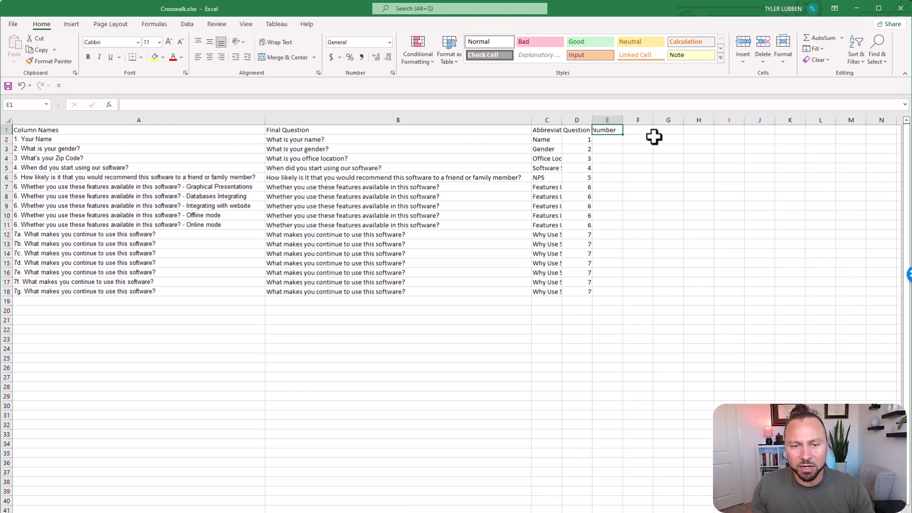
{"action": "left_click", "coordinate": [637, 149]}
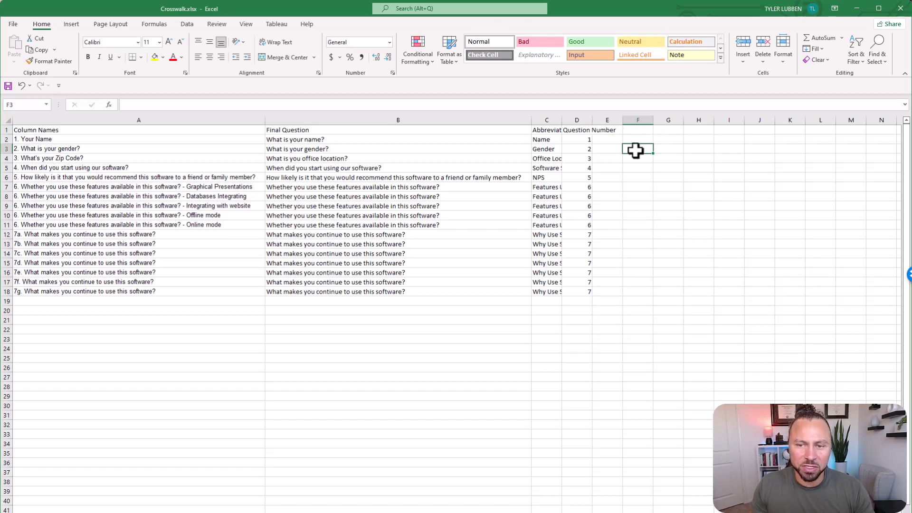
Widen column D to fit the Question Number header and save the crosswalk workbook
{"action": "double_click", "coordinate": [592, 120]}
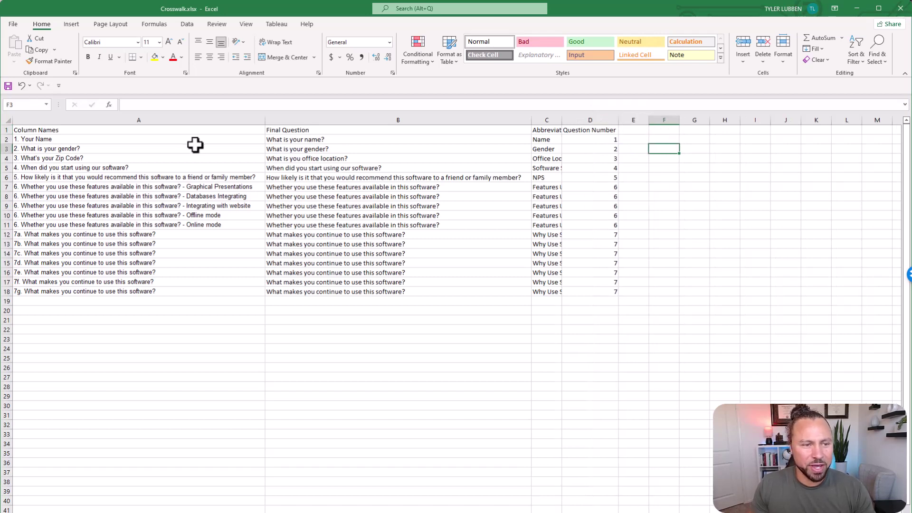
{"action": "left_click", "coordinate": [13, 25]}
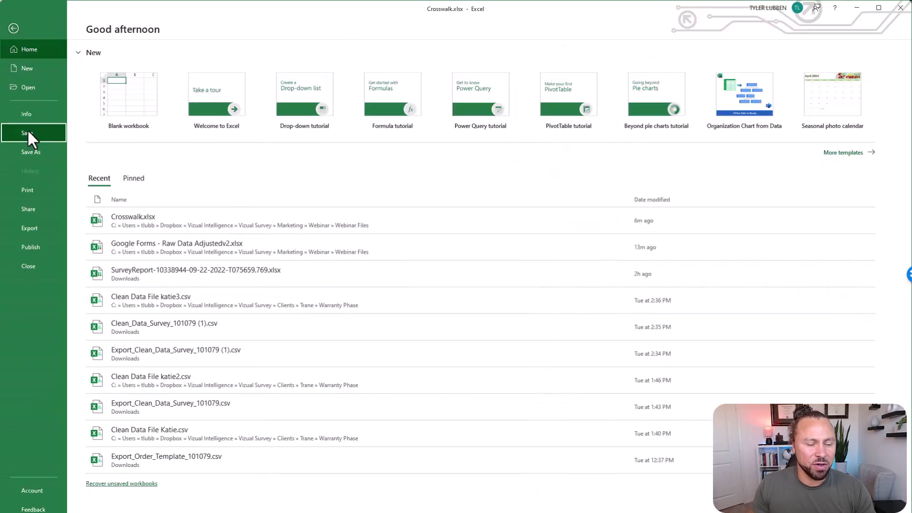
{"action": "left_click", "coordinate": [28, 129]}
{"action": "left_click", "coordinate": [219, 177]}
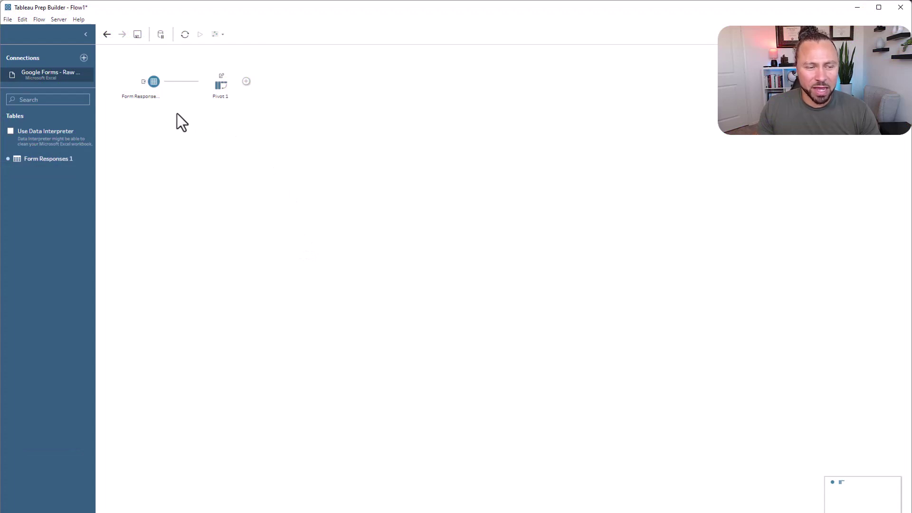
In Tableau Prep Builder, connect to the Excel file Crosswalk.xlsx and join its Sheet1 to Pivot 1 on Column Names
{"action": "left_click", "coordinate": [83, 58]}
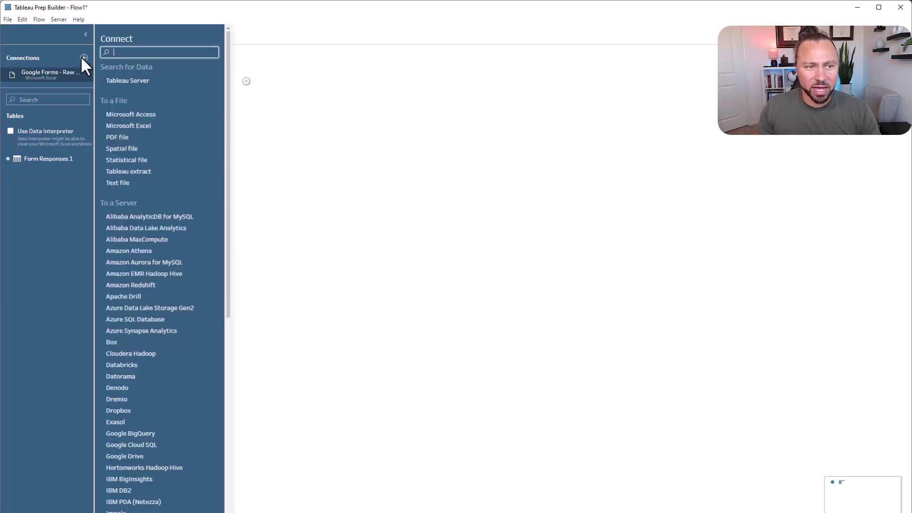
{"action": "left_click", "coordinate": [138, 126]}
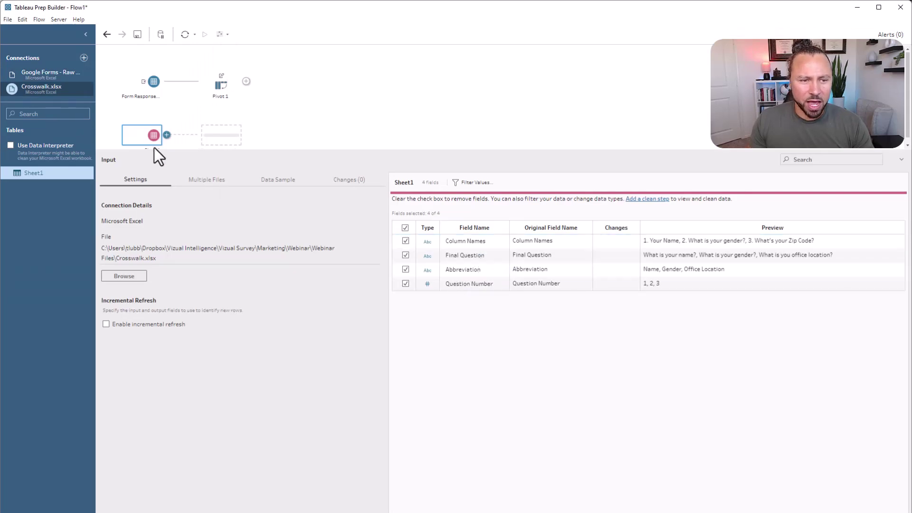
{"action": "left_click_drag", "start_coordinate": [147, 141], "coordinate": [249, 75]}
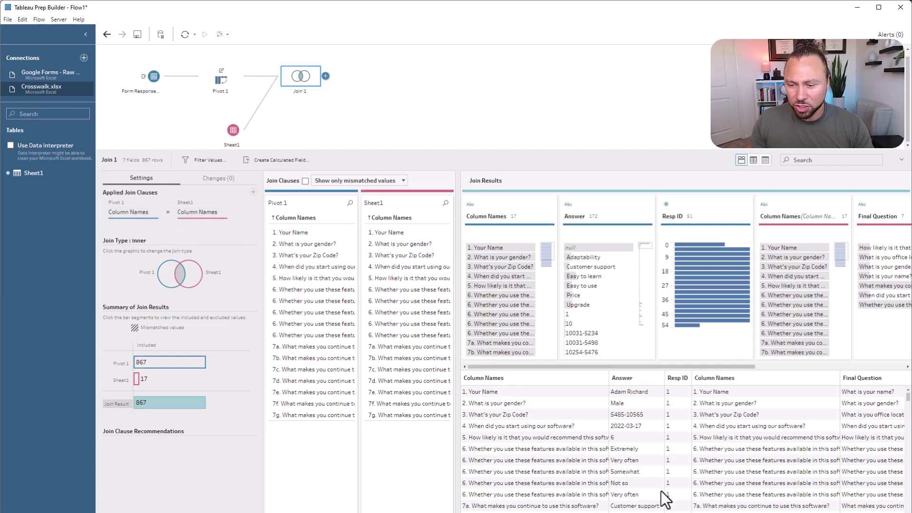
Remove the duplicate Column Names field that comes from Sheet1 and check the remaining fields of Join 1
{"action": "scroll", "coordinate": [682, 441], "scroll_direction": "right", "scroll_amount": 5}
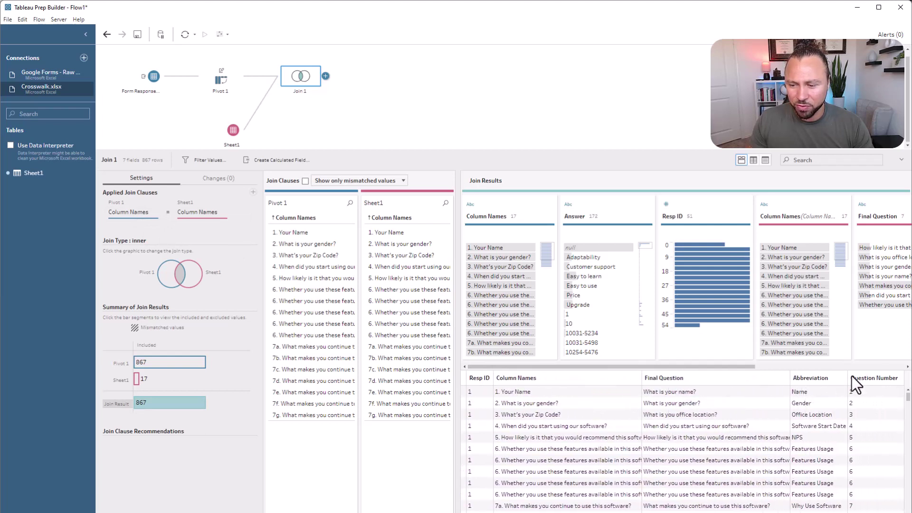
{"action": "scroll", "coordinate": [685, 442], "scroll_direction": "left", "scroll_amount": 5}
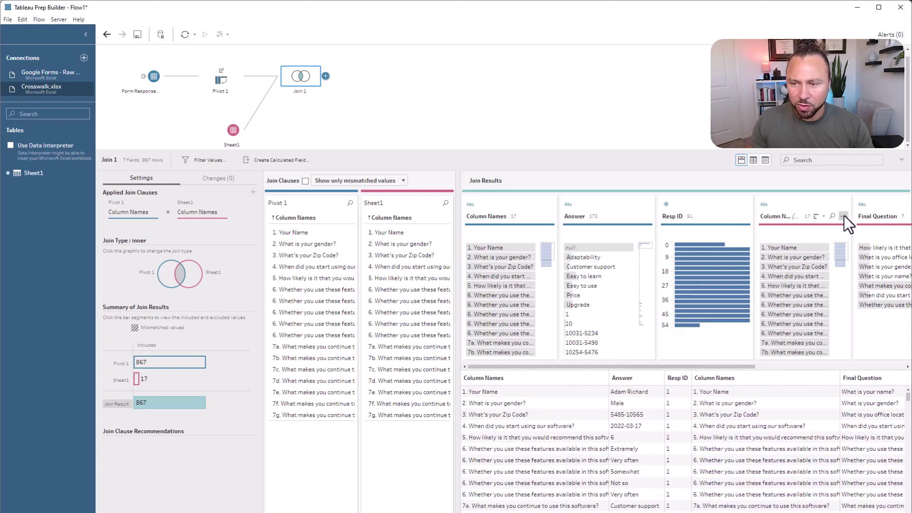
{"action": "left_click", "coordinate": [843, 216]}
{"action": "left_click", "coordinate": [801, 383]}
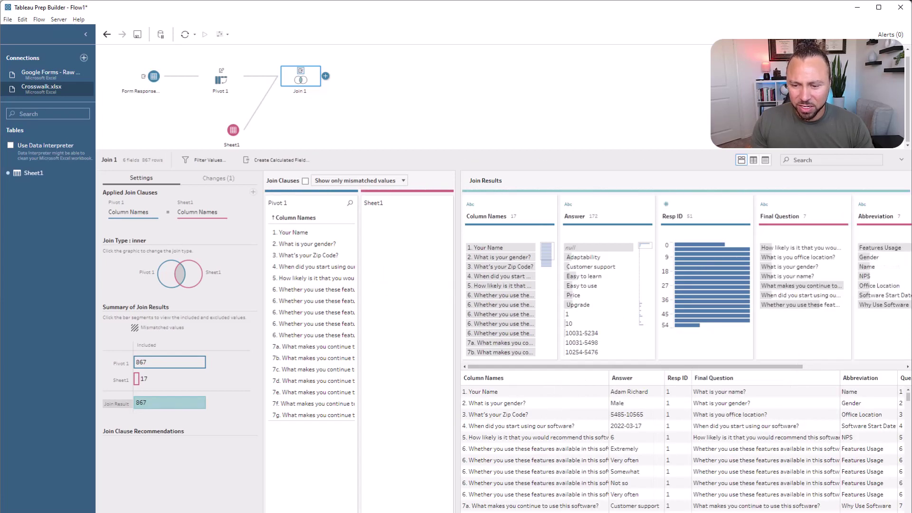
{"action": "scroll", "coordinate": [686, 441], "scroll_direction": "right", "scroll_amount": 2}
{"action": "scroll", "coordinate": [765, 429], "scroll_direction": "right", "scroll_amount": 2}
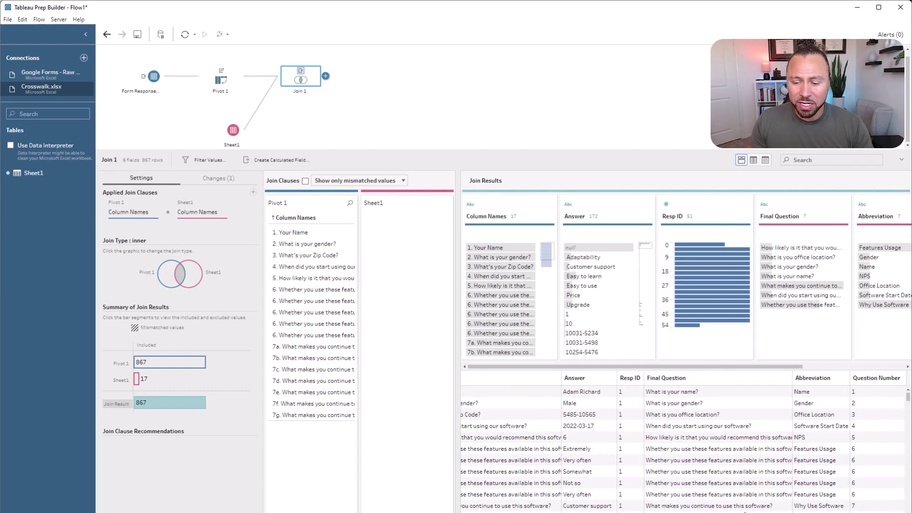
{"action": "scroll", "coordinate": [686, 442], "scroll_direction": "left", "scroll_amount": 3}
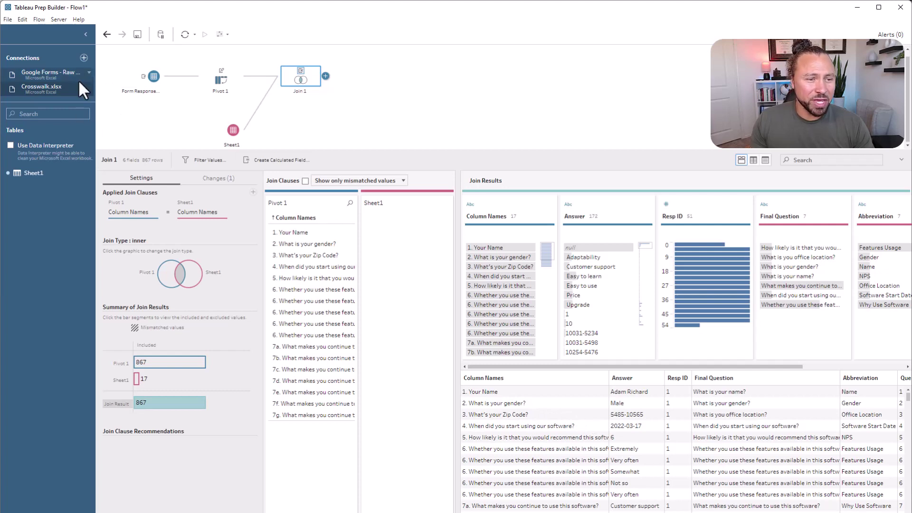
Add the Form Responses 1 table from the Google Forms connection again and join it to Join 1 on Resp ID
{"action": "left_click", "coordinate": [47, 73]}
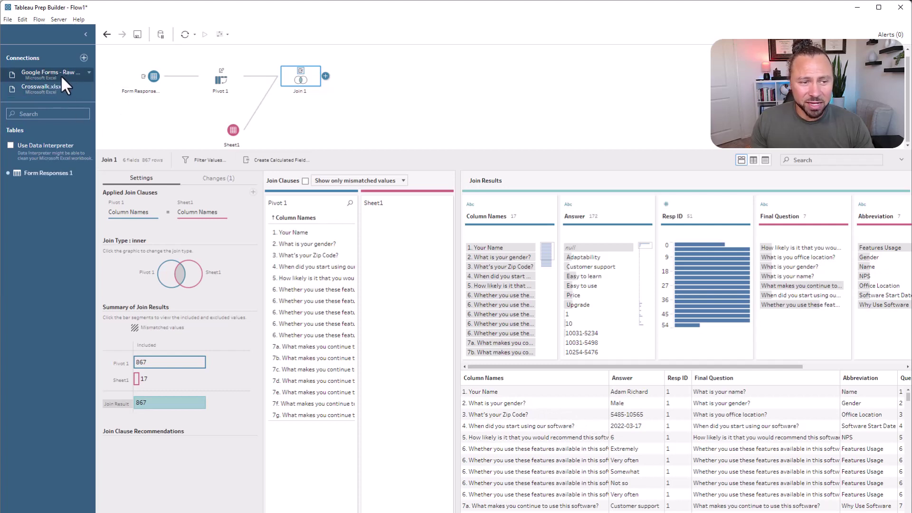
{"action": "left_click_drag", "start_coordinate": [43, 171], "coordinate": [334, 79]}
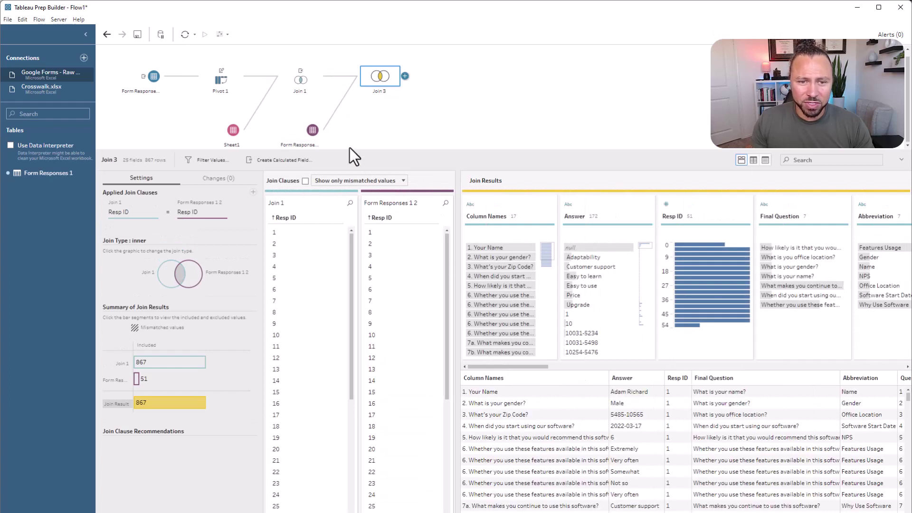
{"action": "left_click_drag", "start_coordinate": [355, 152], "coordinate": [356, 189]}
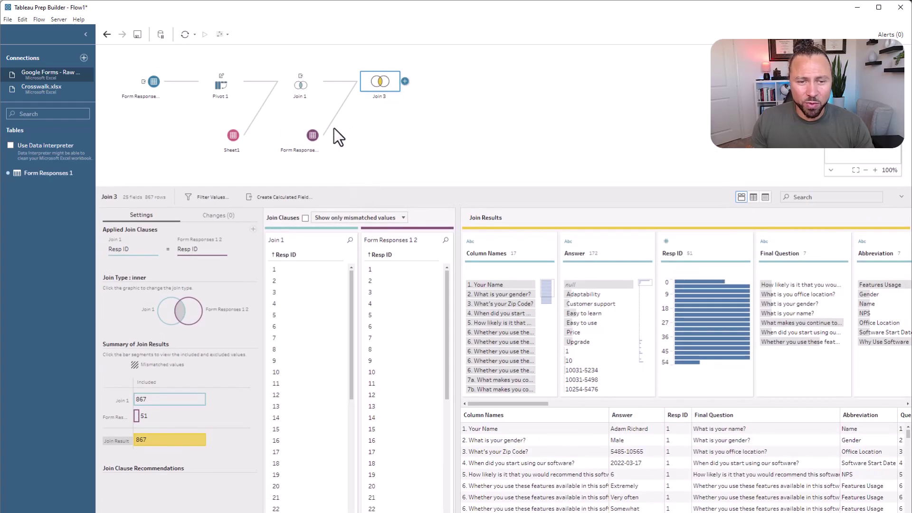
Limit the second Form Responses input to only the Resp ID and "2. What is your gender?" fields
{"action": "left_click", "coordinate": [310, 138]}
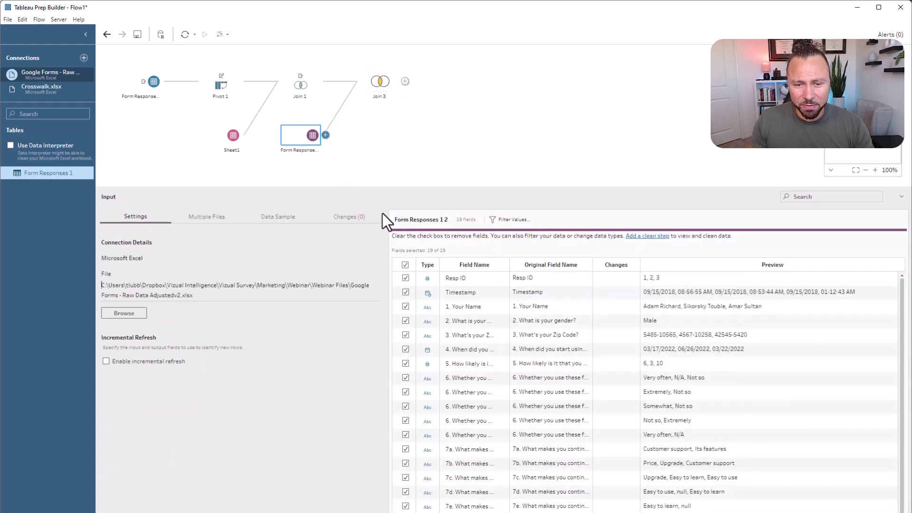
{"action": "left_click", "coordinate": [405, 265]}
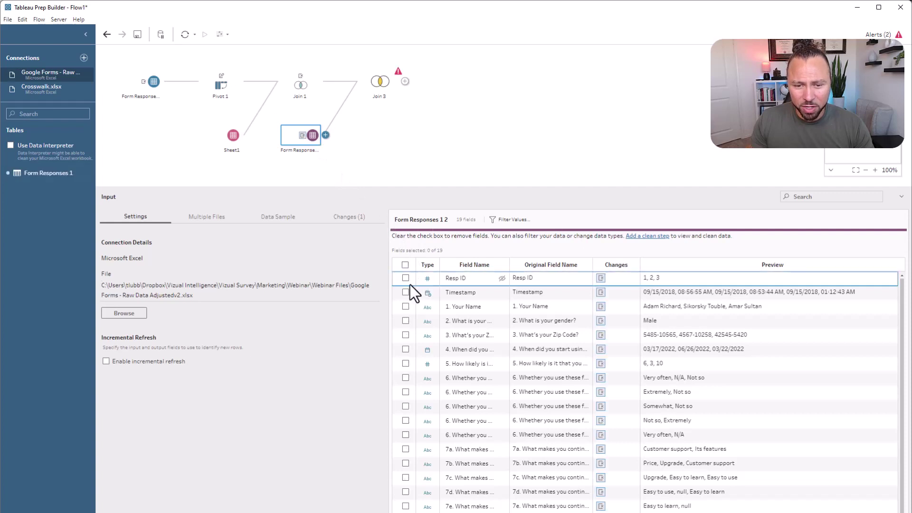
{"action": "left_click", "coordinate": [405, 278]}
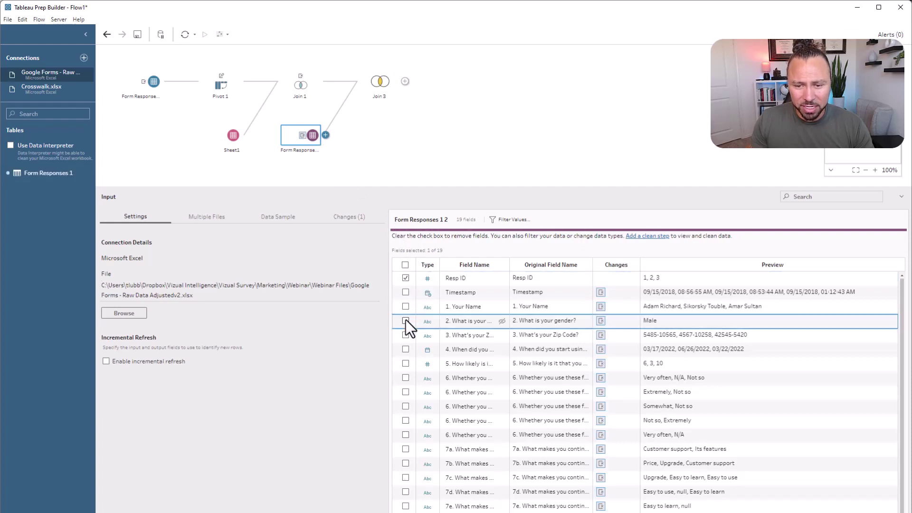
{"action": "left_click", "coordinate": [406, 320]}
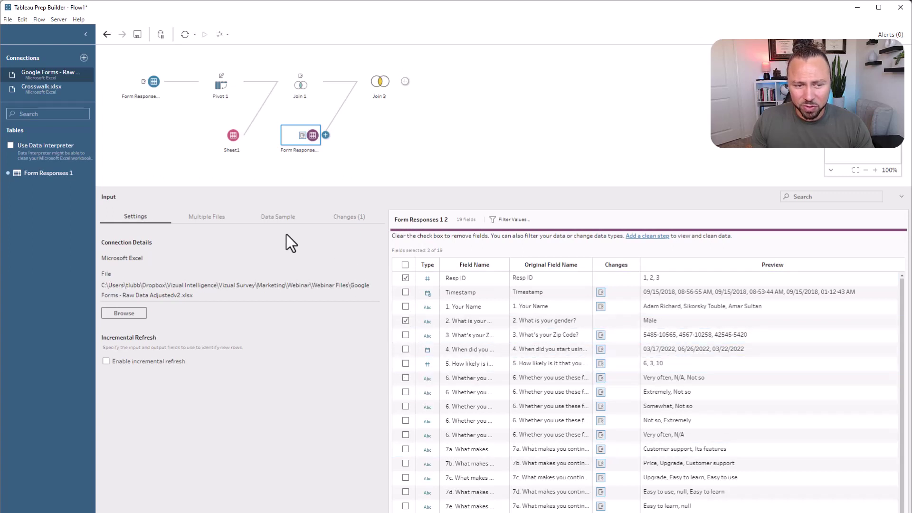
Review the rows of Join 3 and remove the duplicate Resp ID field that comes from the second form responses table
{"action": "left_click", "coordinate": [380, 86]}
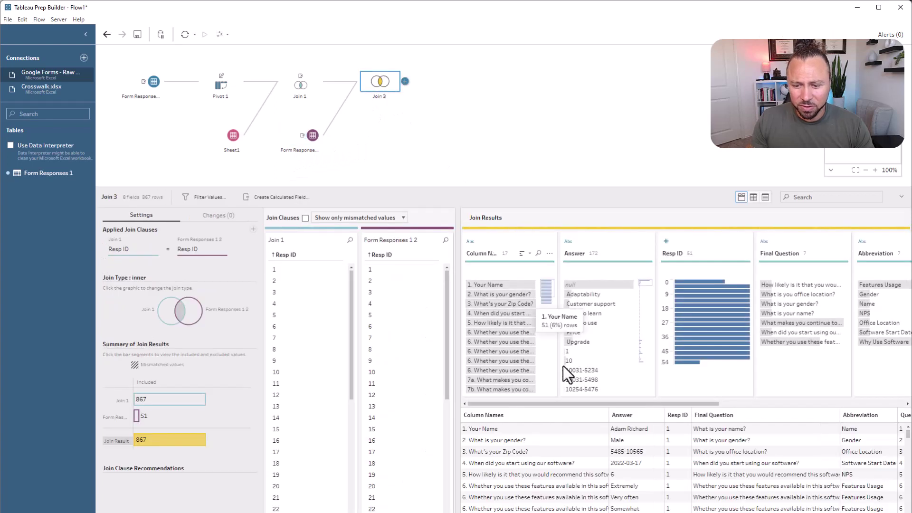
{"action": "scroll", "coordinate": [686, 466], "scroll_direction": "right", "scroll_amount": 5}
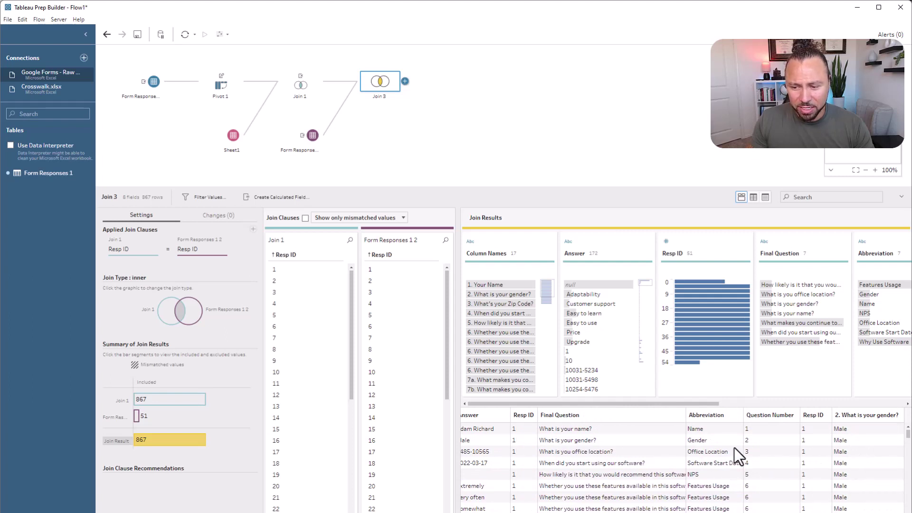
{"action": "scroll", "coordinate": [873, 460], "scroll_direction": "down", "scroll_amount": 7}
{"action": "scroll", "coordinate": [876, 486], "scroll_direction": "down", "scroll_amount": 5}
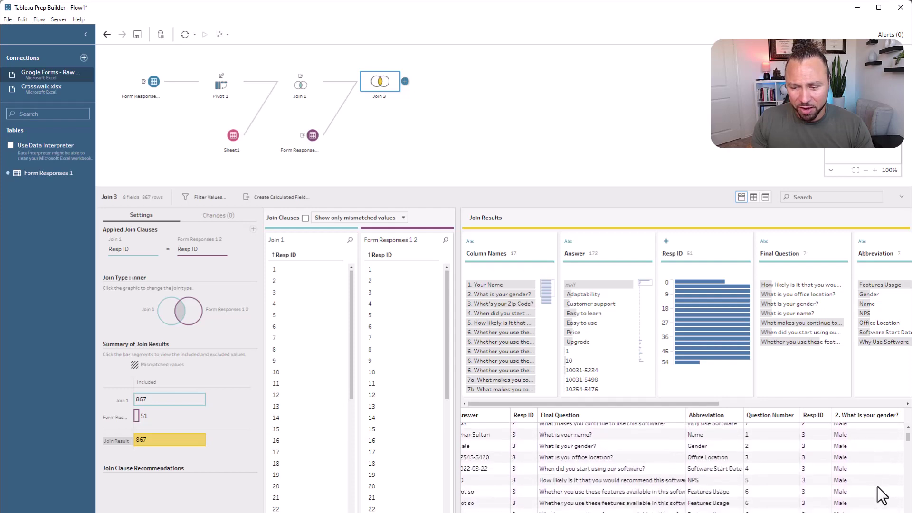
{"action": "scroll", "coordinate": [878, 485], "scroll_direction": "up", "scroll_amount": 3}
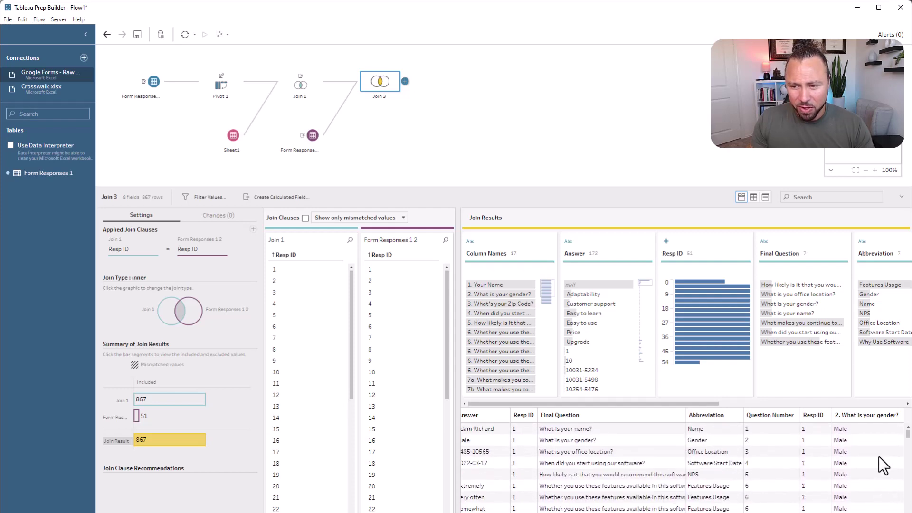
{"action": "left_click_drag", "start_coordinate": [705, 404], "coordinate": [893, 407]}
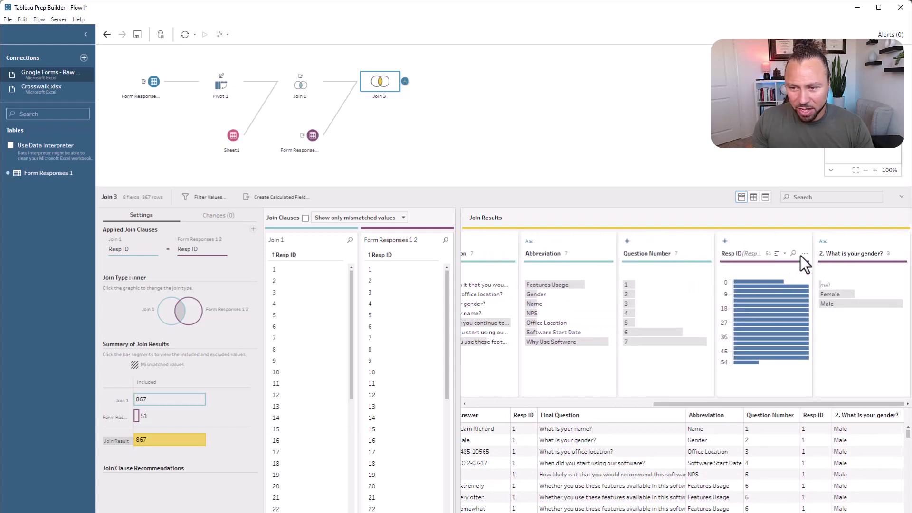
{"action": "left_click", "coordinate": [804, 253]}
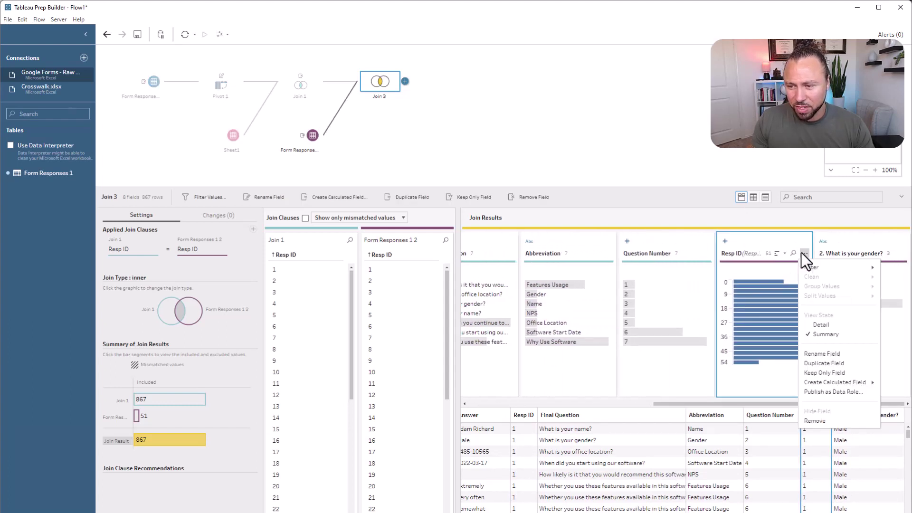
{"action": "left_click", "coordinate": [819, 419]}
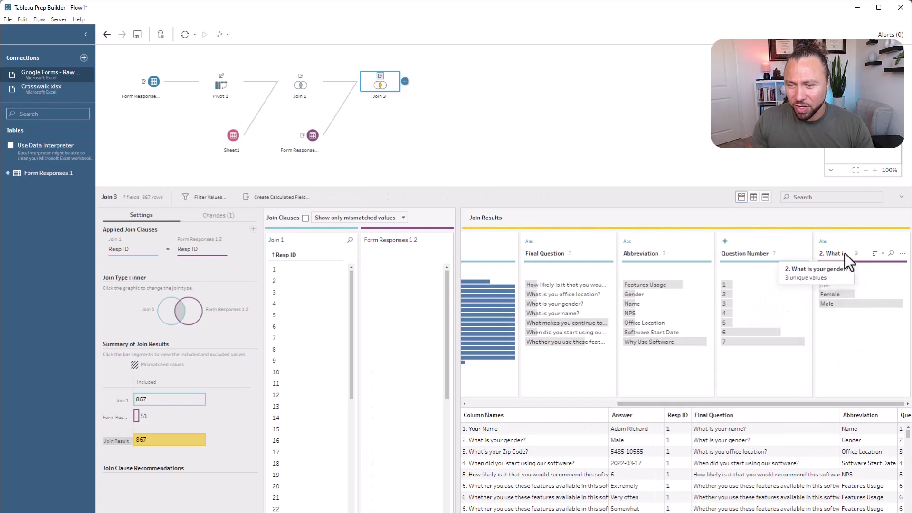
Rename the "2. What is your gender?" field in the Join 3 results to Gender
{"action": "left_click", "coordinate": [832, 249]}
{"action": "double_click", "coordinate": [832, 249]}
{"action": "type", "text": "Gender"}
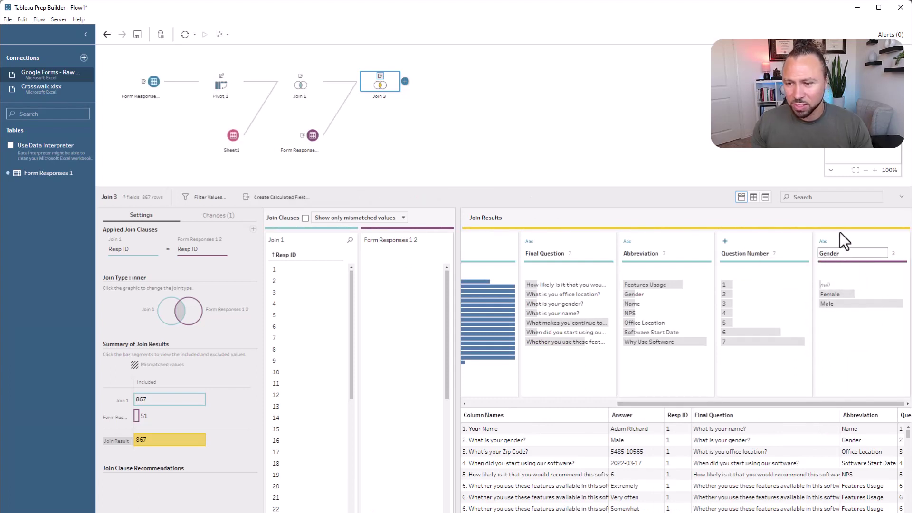
{"action": "key", "text": "Return"}
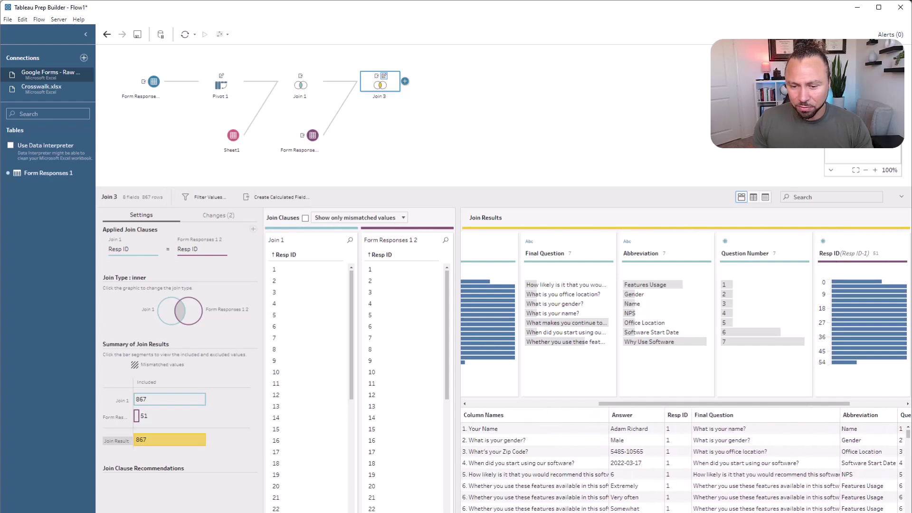
{"action": "scroll", "coordinate": [682, 460], "scroll_direction": "right", "scroll_amount": 3}
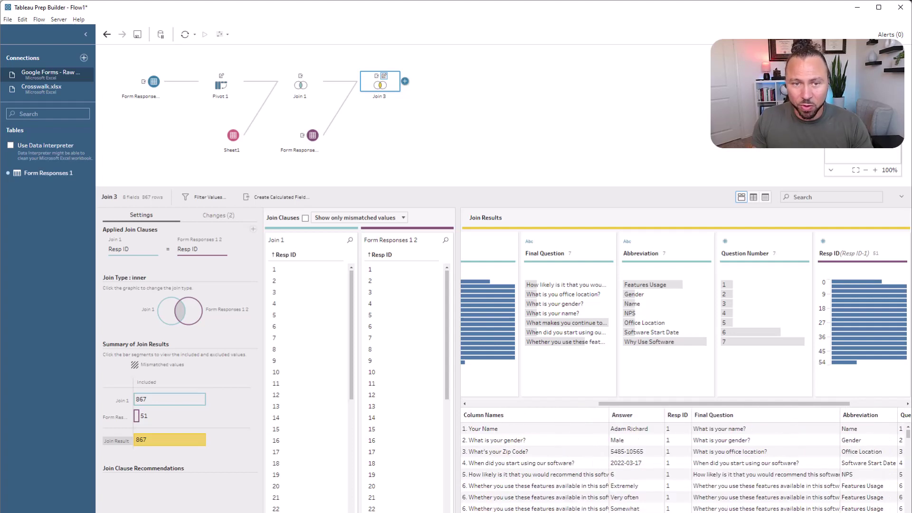
Add an output after Join 3 with the file name "Webinar File" and run the flow to create the Tableau Data Extract
{"action": "left_click", "coordinate": [404, 81]}
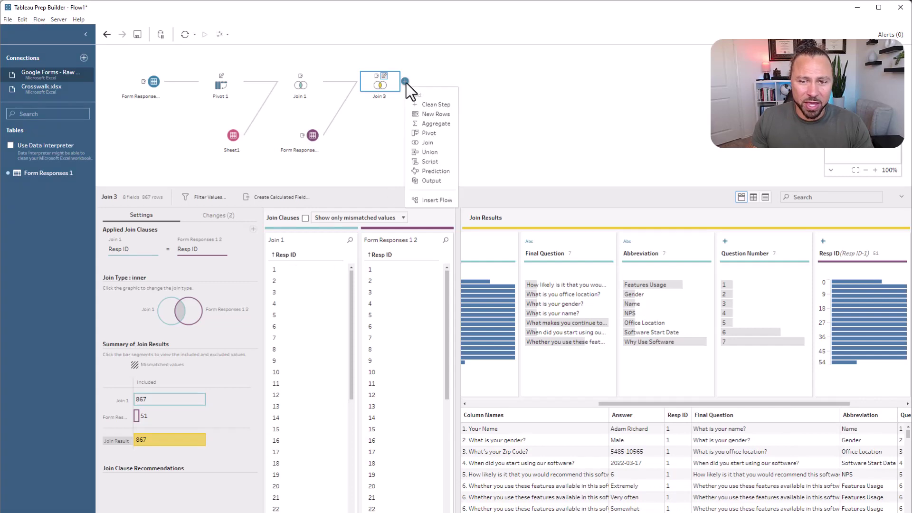
{"action": "left_click", "coordinate": [431, 181]}
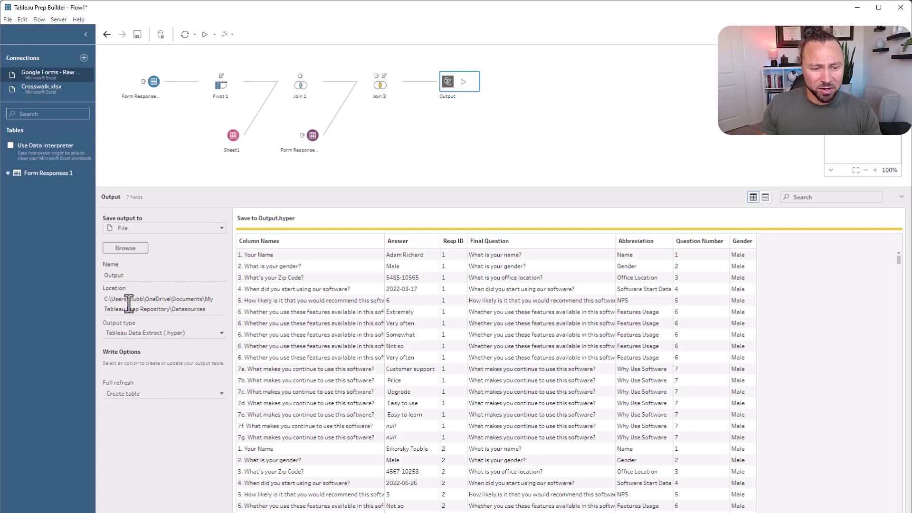
{"action": "left_click_drag", "start_coordinate": [104, 299], "coordinate": [203, 309]}
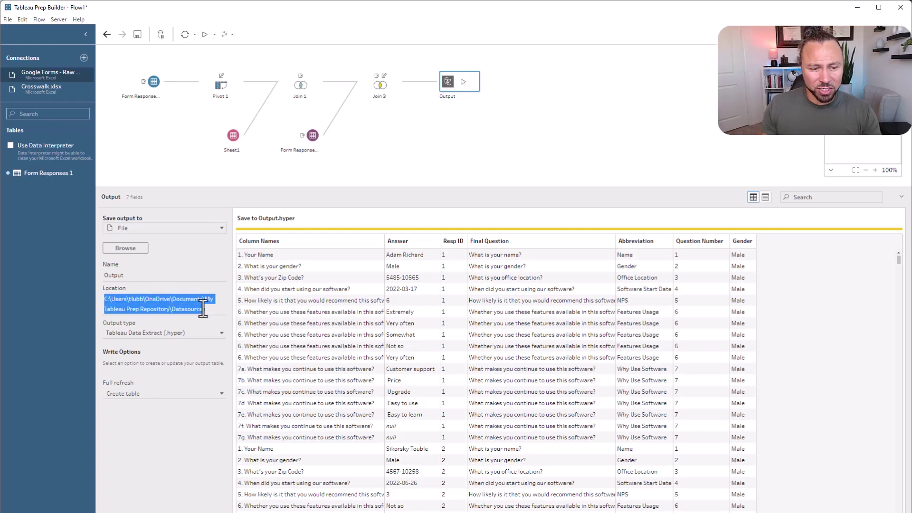
{"action": "double_click", "coordinate": [122, 276]}
{"action": "type", "text": "We"}
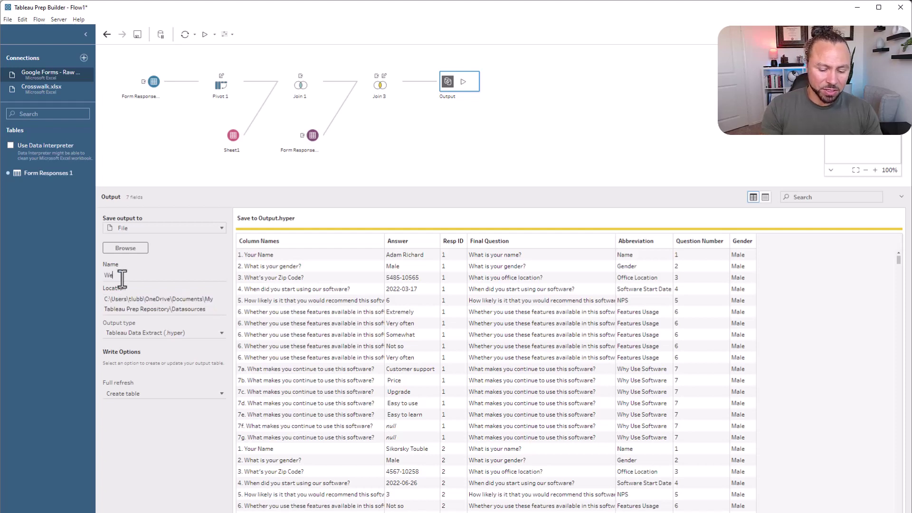
{"action": "type", "text": "bsnar File"}
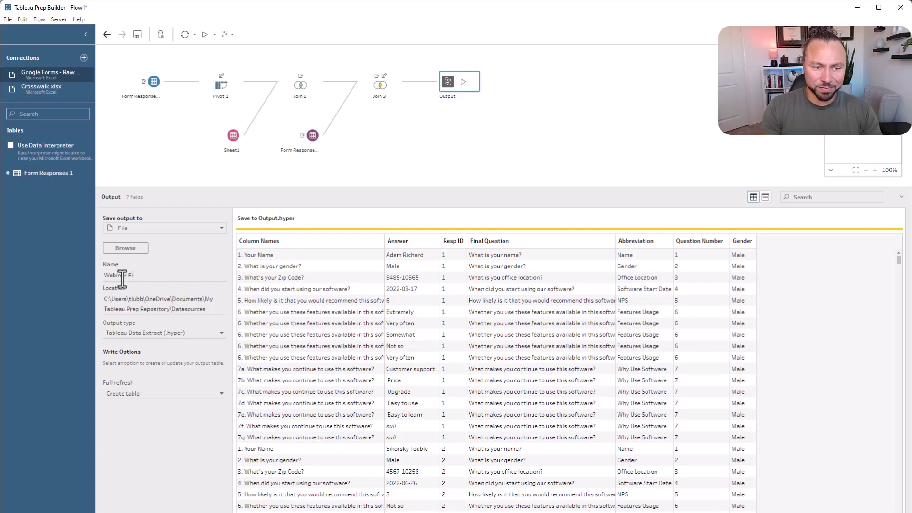
{"action": "key", "text": "Return"}
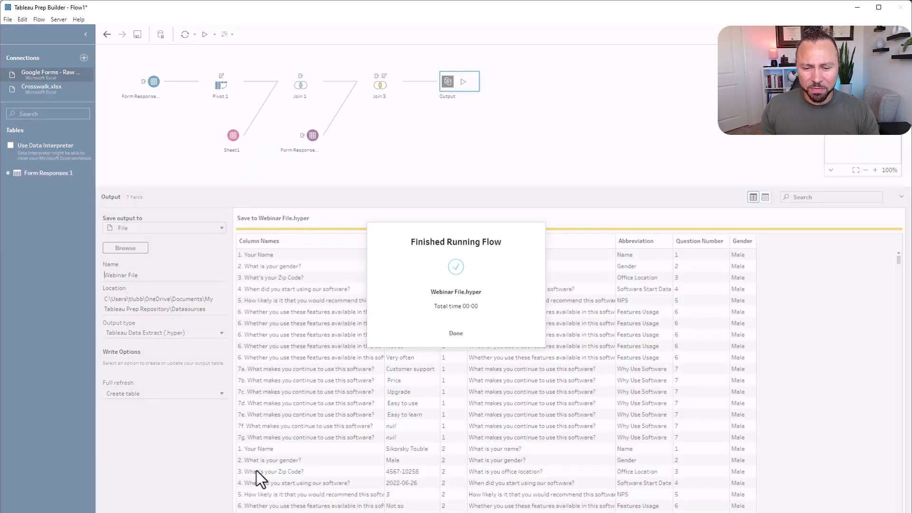
{"action": "left_click", "coordinate": [460, 334]}
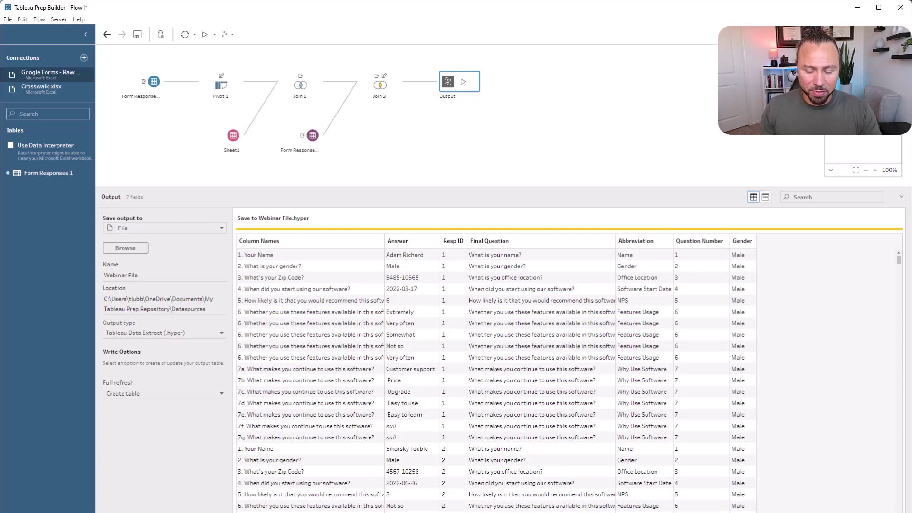
In Tableau Desktop, filter the sheet to the Gender abbreviation and place the Answer field on Rows
{"action": "mouse_move", "coordinate": [298, 511]}
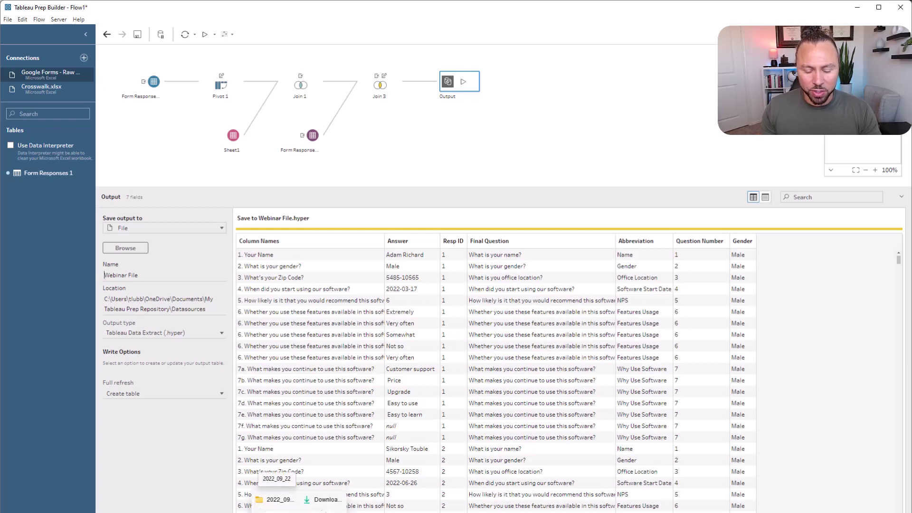
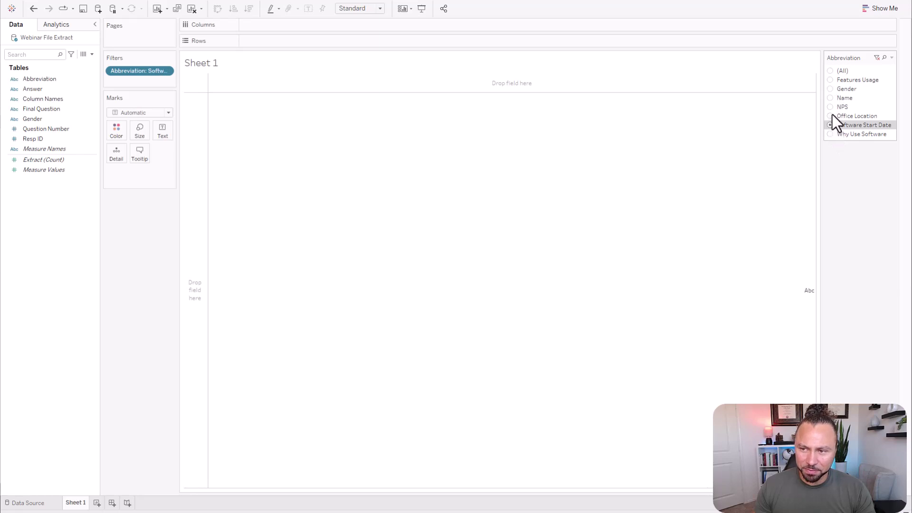
{"action": "left_click", "coordinate": [832, 116]}
{"action": "left_click", "coordinate": [831, 80]}
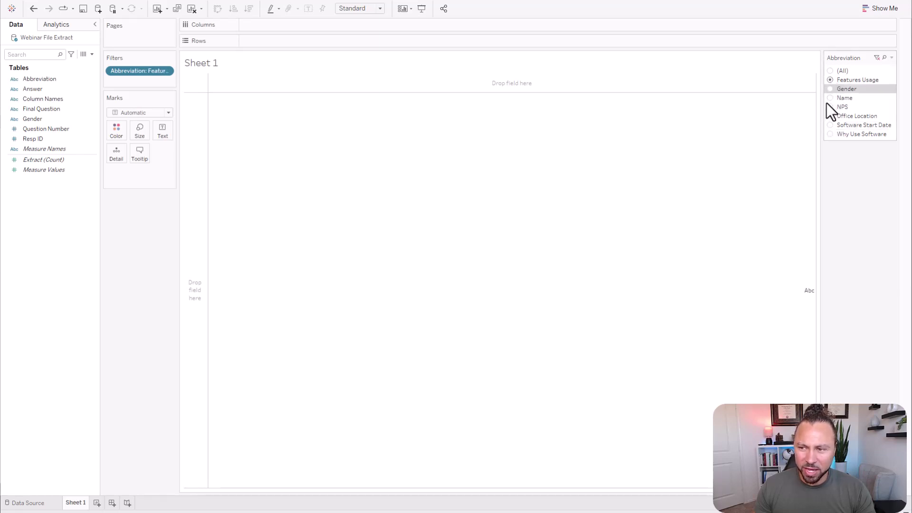
{"action": "left_click", "coordinate": [831, 88]}
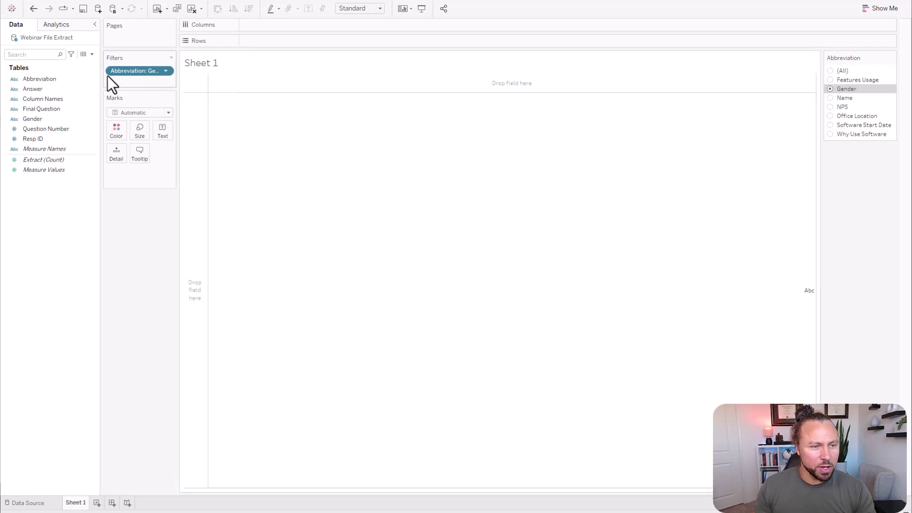
{"action": "left_click_drag", "start_coordinate": [34, 89], "coordinate": [289, 44]}
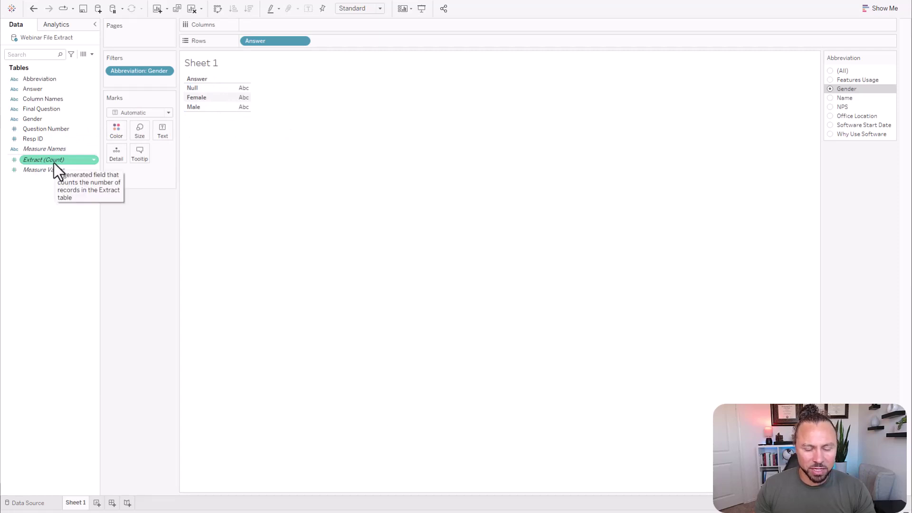
Create a calculated field named Respondents with the formula COUNTD([Resp ID])
{"action": "left_click", "coordinate": [93, 53]}
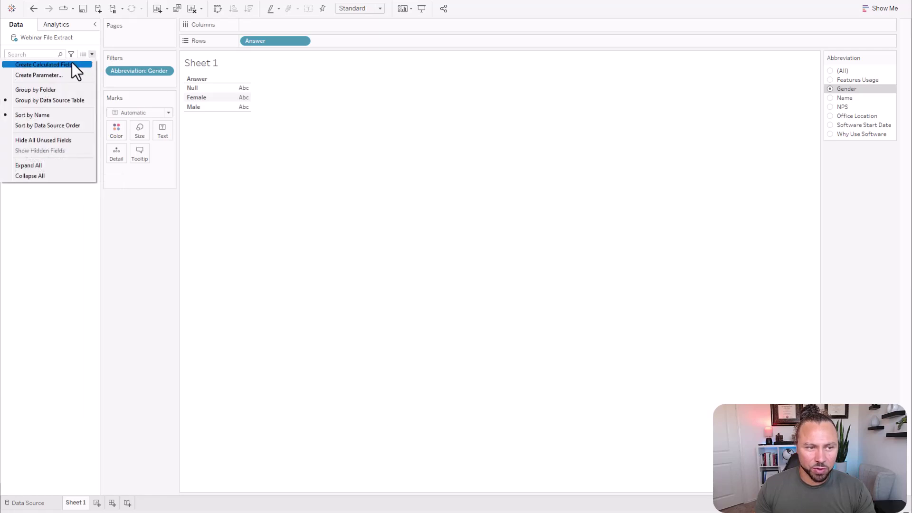
{"action": "left_click", "coordinate": [72, 62]}
{"action": "left_click_drag", "start_coordinate": [9, 247], "coordinate": [428, 220]}
{"action": "type", "text": "Re"}
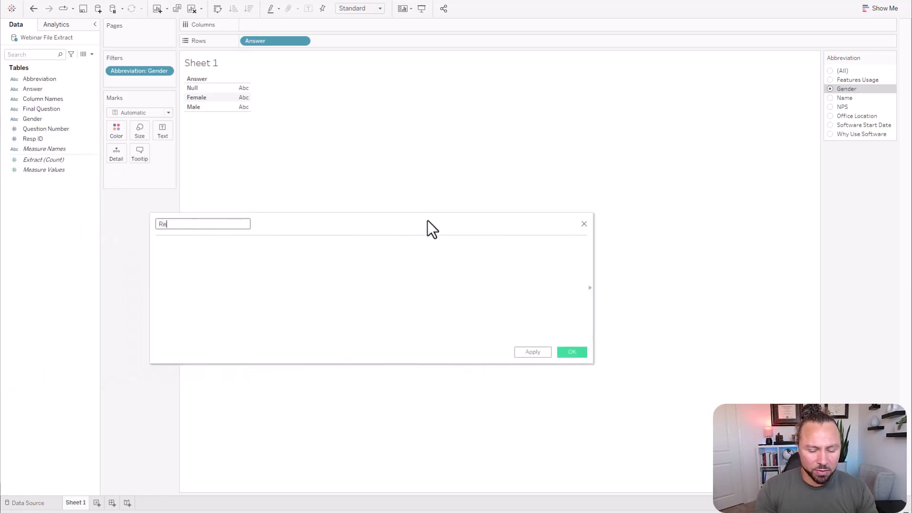
{"action": "type", "text": "spondent"}
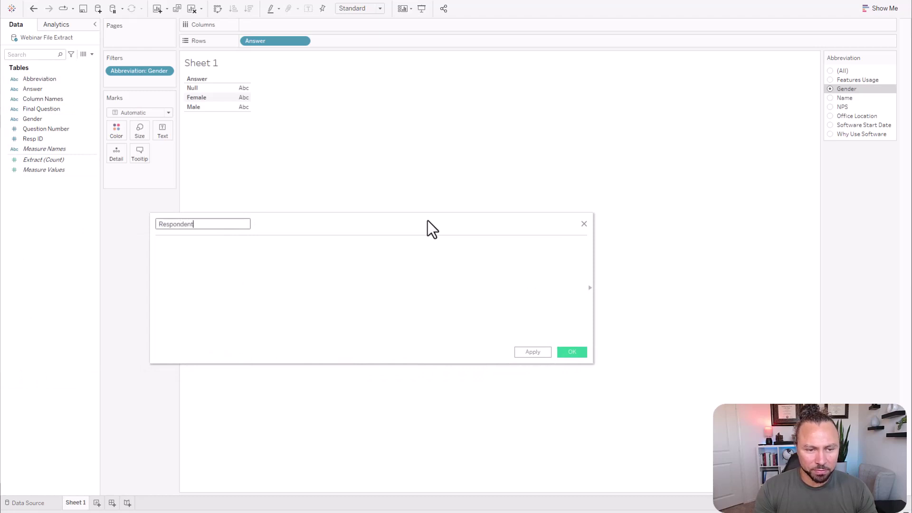
{"action": "type", "text": "s"}
{"action": "key", "text": "Tab"}
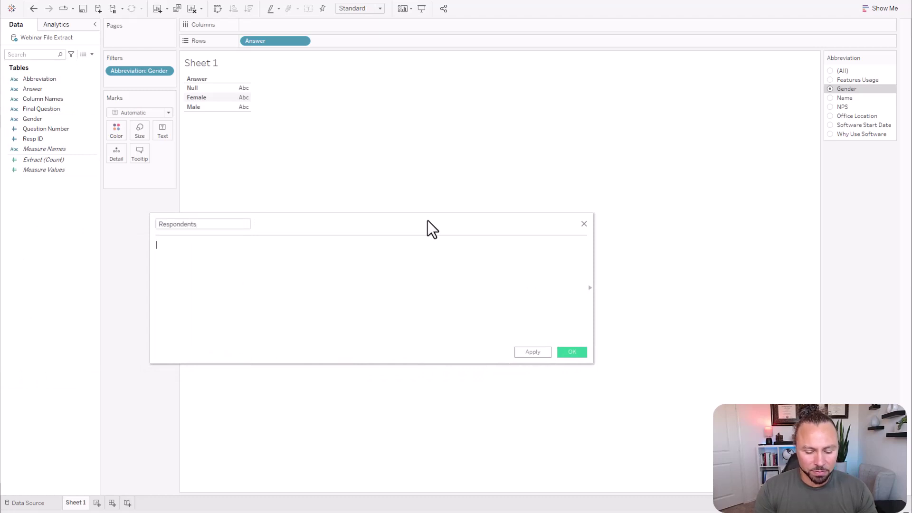
{"action": "type", "text": "countd"}
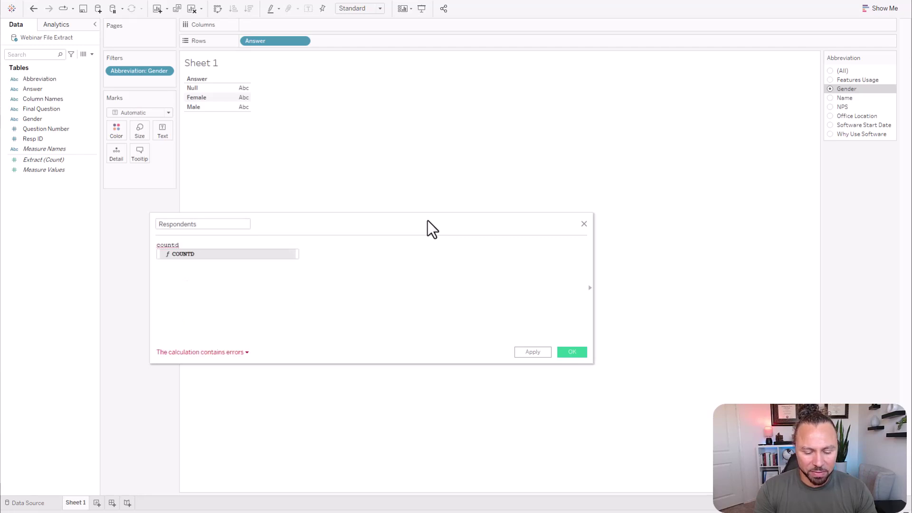
{"action": "key", "text": "Return"}
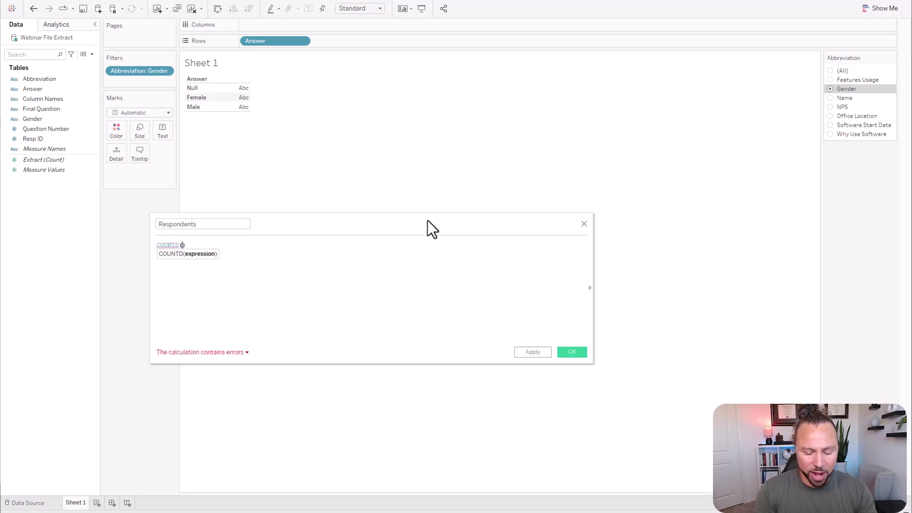
{"action": "type", "text": "res"}
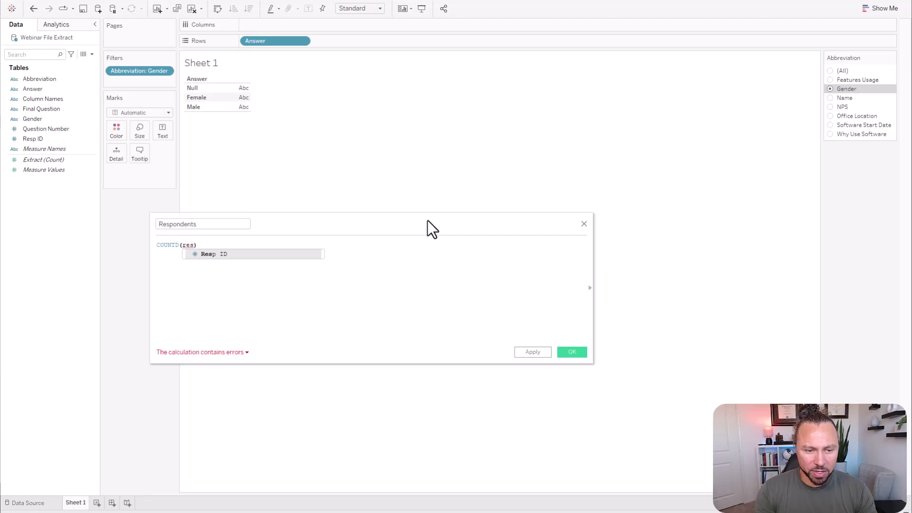
{"action": "key", "text": "Return"}
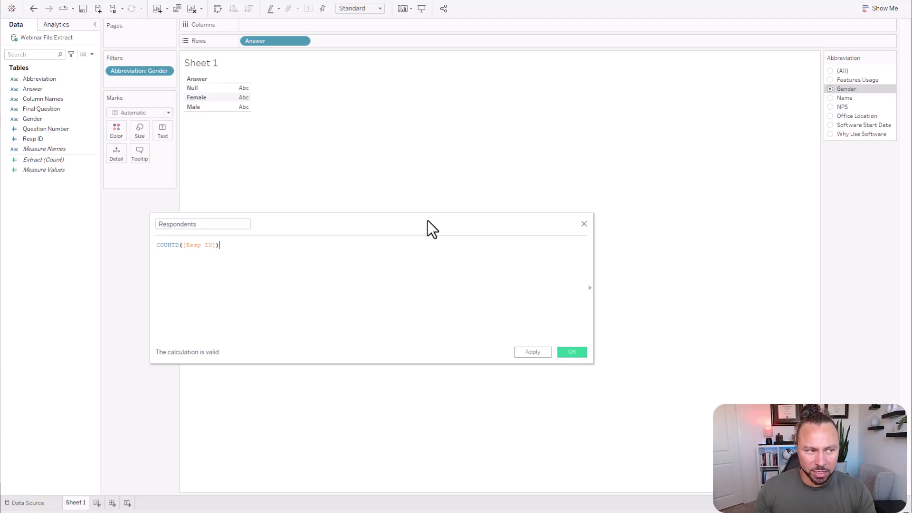
{"action": "left_click", "coordinate": [573, 353]}
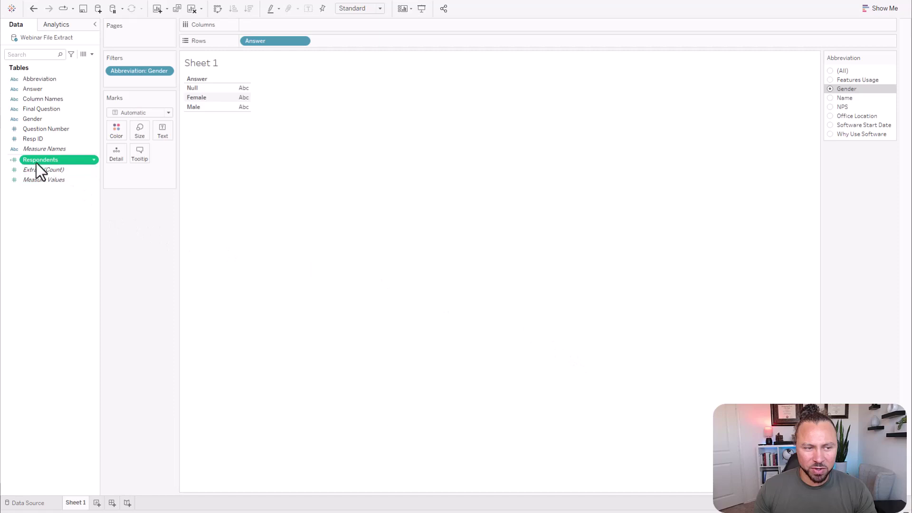
Show the Respondents value for each gender answer and exclude the Null answer
{"action": "left_click_drag", "start_coordinate": [32, 161], "coordinate": [238, 98]}
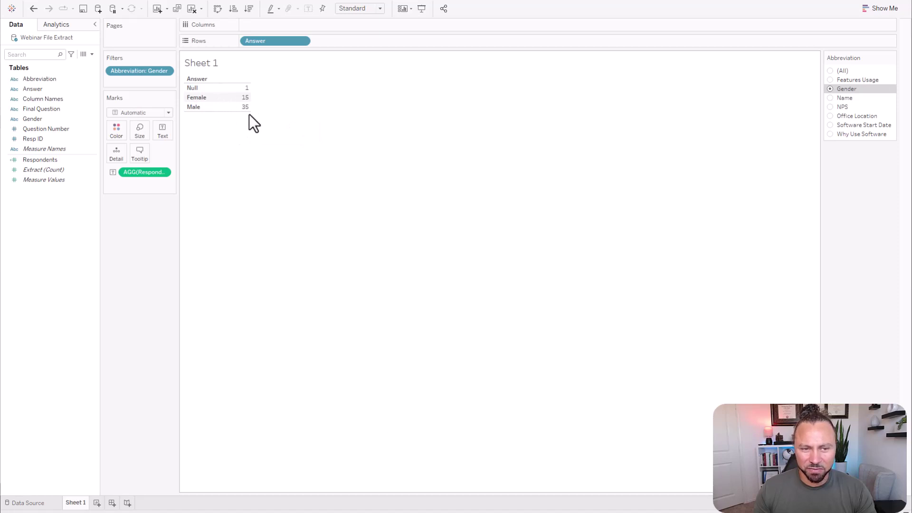
{"action": "right_click", "coordinate": [196, 88]}
{"action": "left_click", "coordinate": [215, 102]}
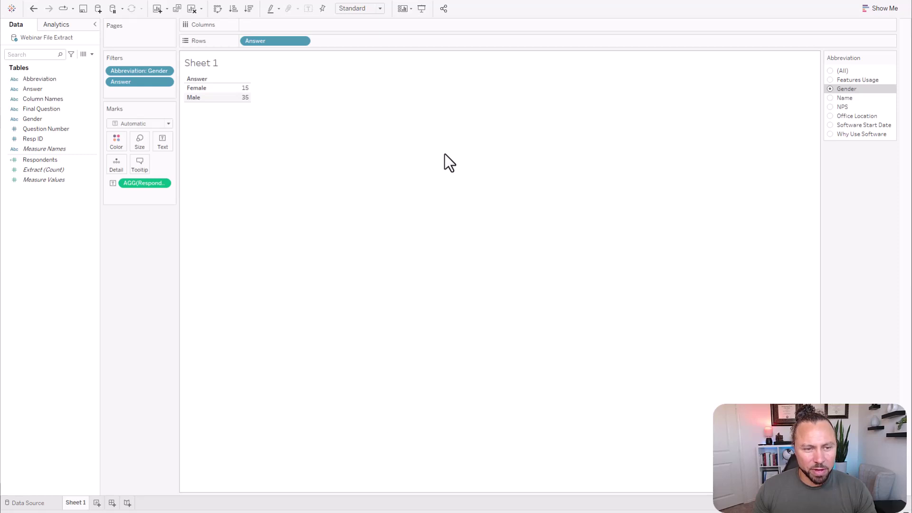
Turn the table into one pie chart with Answer as color and Respondents as angle, fitted to Entire View
{"action": "left_click", "coordinate": [148, 124]}
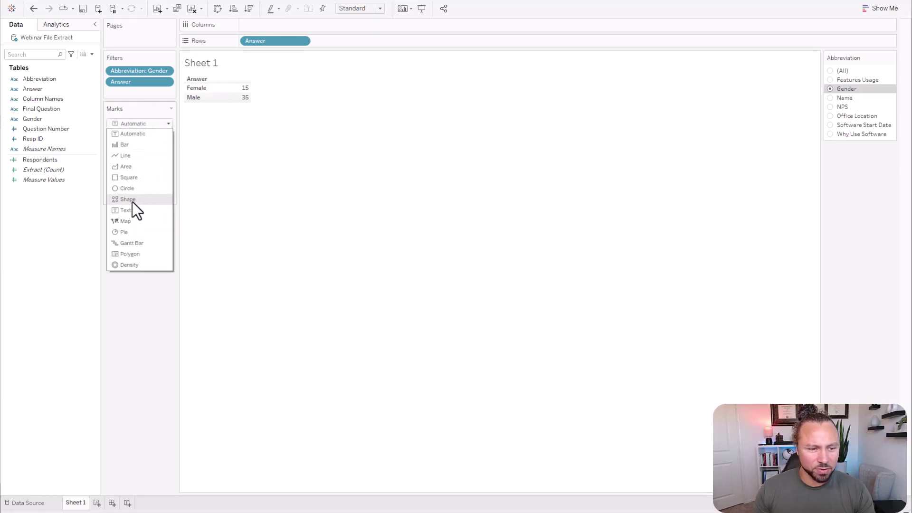
{"action": "left_click", "coordinate": [132, 220]}
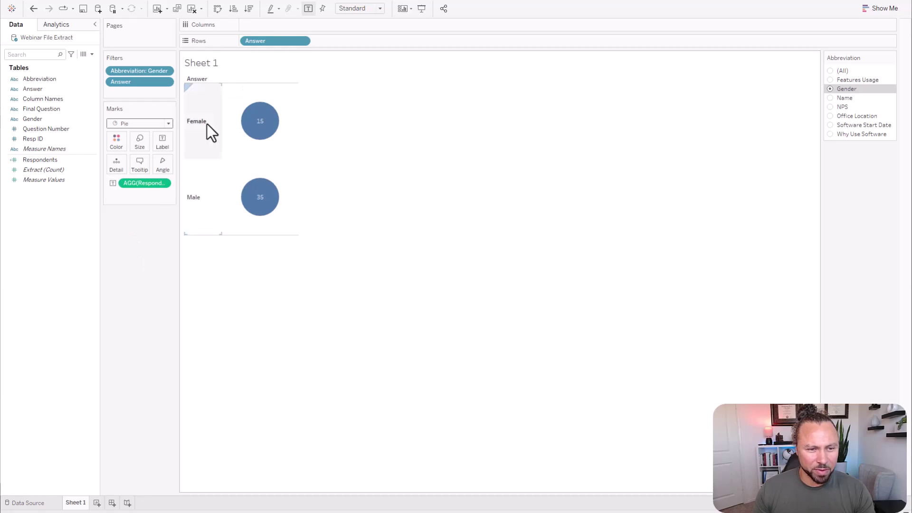
{"action": "left_click_drag", "start_coordinate": [279, 38], "coordinate": [121, 143]}
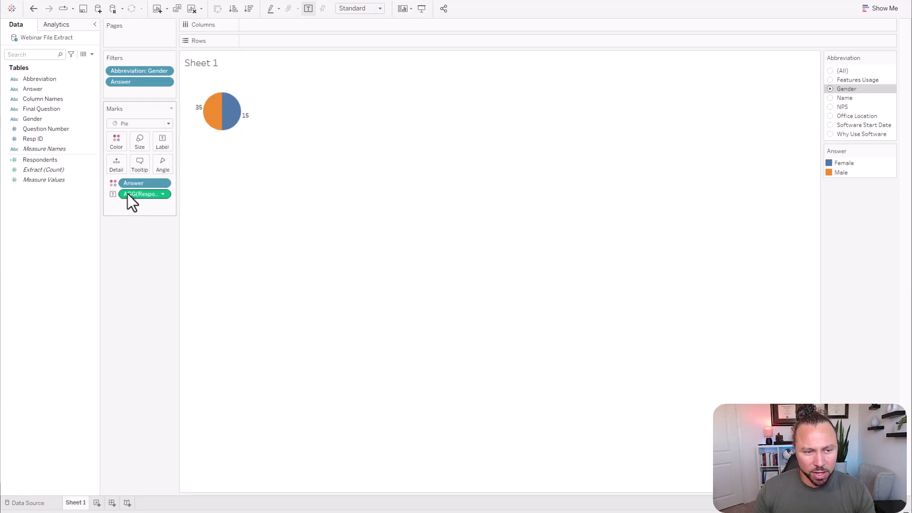
{"action": "left_click_drag", "start_coordinate": [128, 194], "coordinate": [166, 163]}
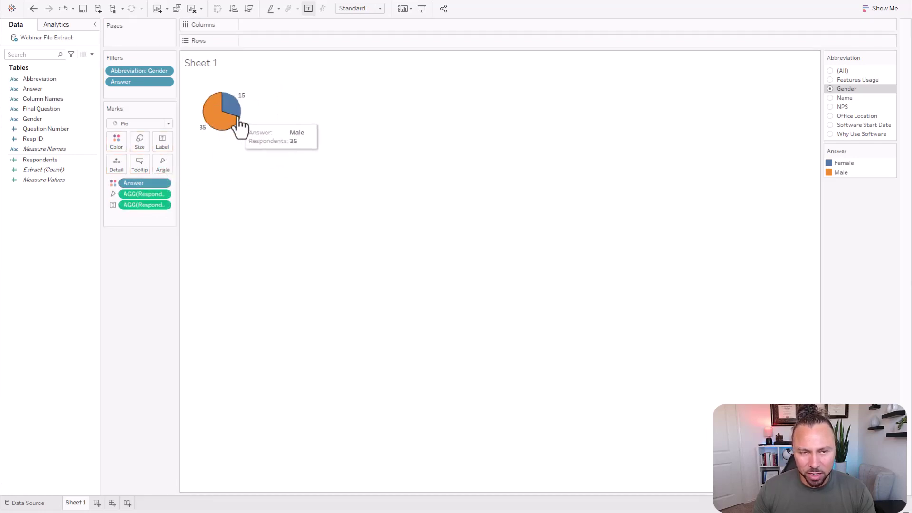
{"action": "left_click", "coordinate": [360, 9]}
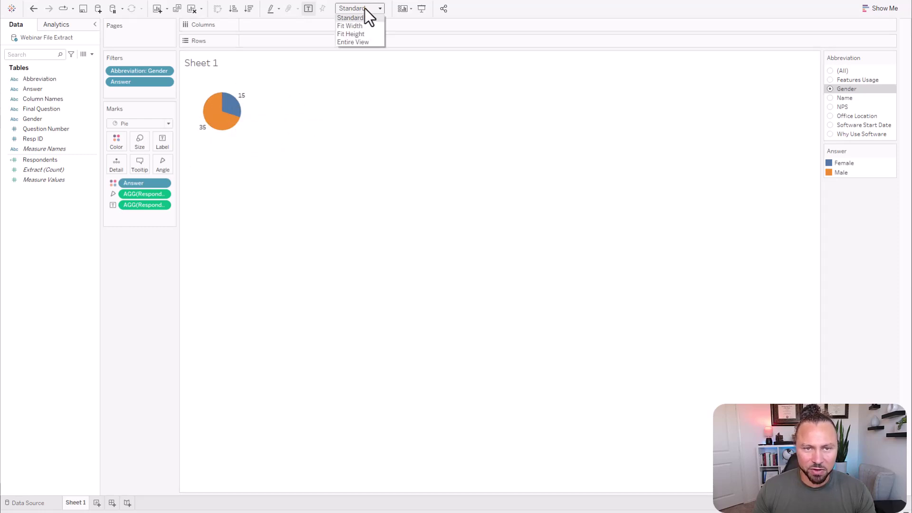
{"action": "left_click", "coordinate": [357, 42]}
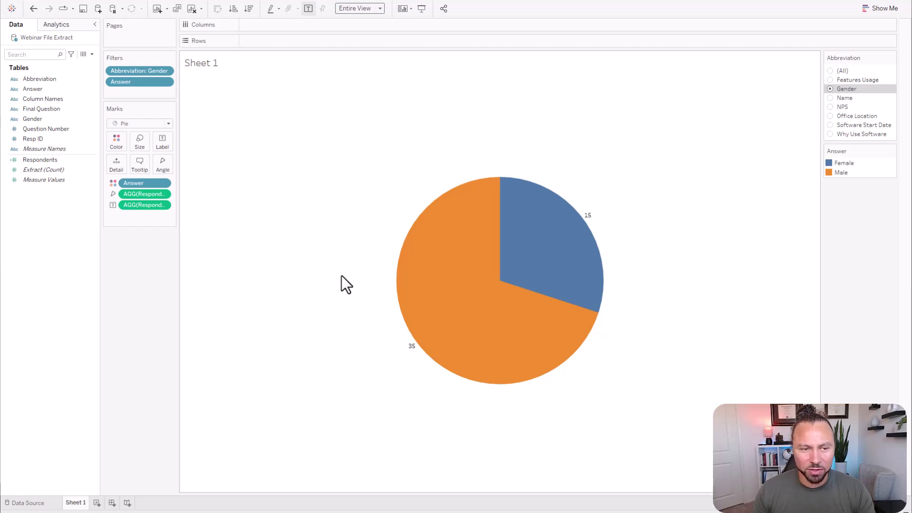
Sample a cyan screen color (#25cef7), add it to the custom colors and assign it to the Male slice
{"action": "left_click", "coordinate": [122, 144]}
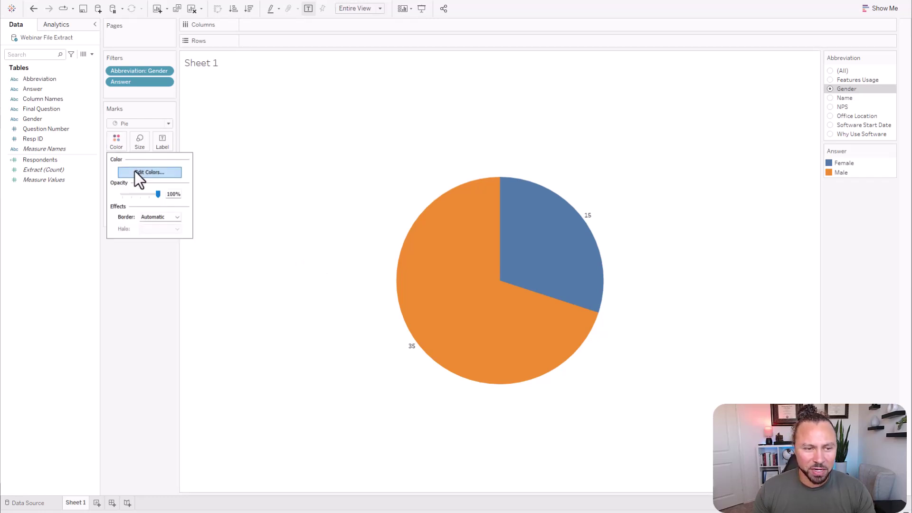
{"action": "left_click", "coordinate": [138, 172]}
{"action": "double_click", "coordinate": [341, 182]}
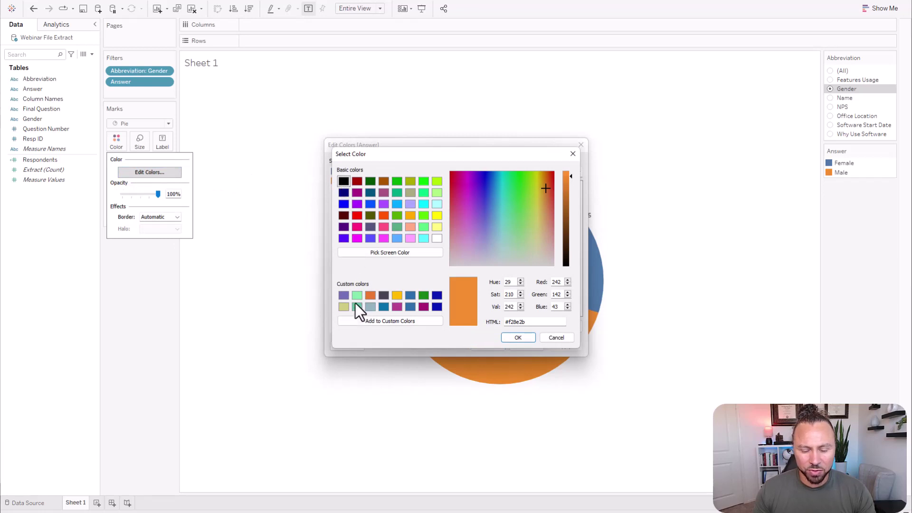
{"action": "left_click", "coordinate": [390, 252]}
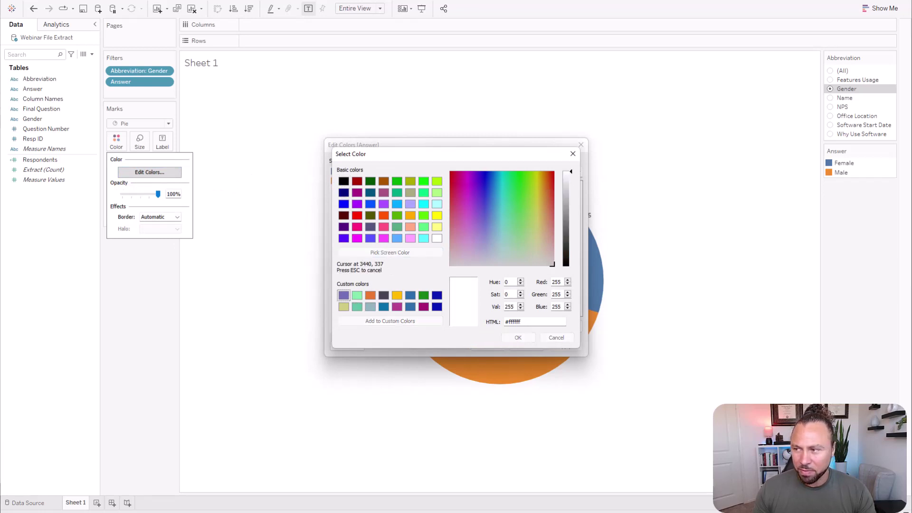
{"action": "left_click", "coordinate": [412, 322]}
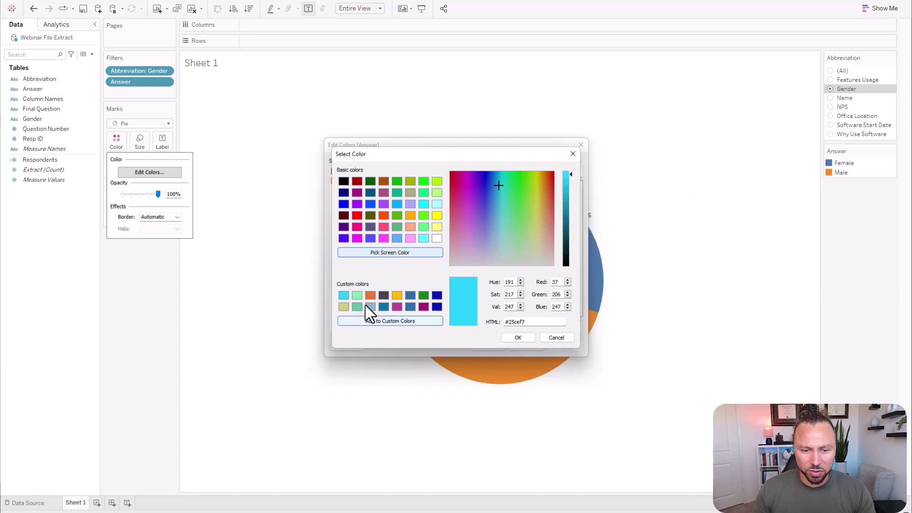
{"action": "left_click", "coordinate": [344, 295]}
{"action": "left_click", "coordinate": [527, 339]}
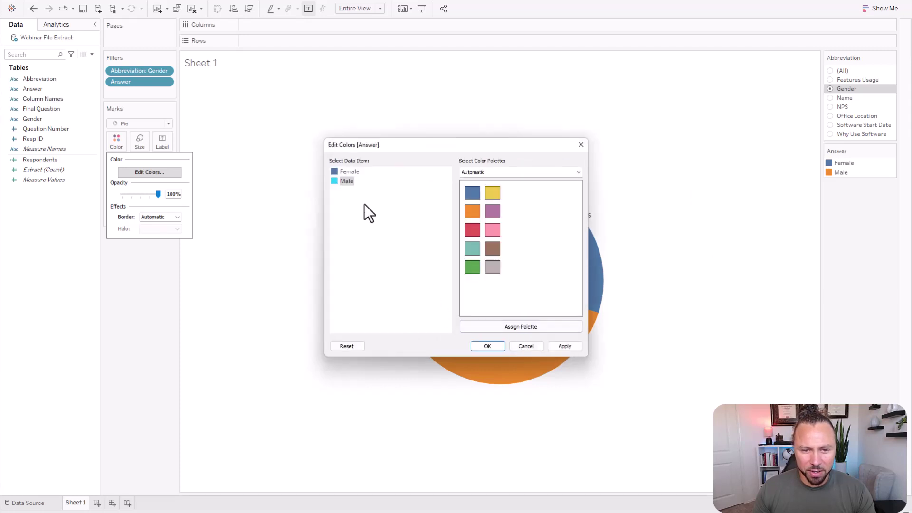
Assign the light green custom color #81e8a7 to the Female slice and apply the new colors
{"action": "double_click", "coordinate": [349, 175]}
{"action": "left_click", "coordinate": [357, 295]}
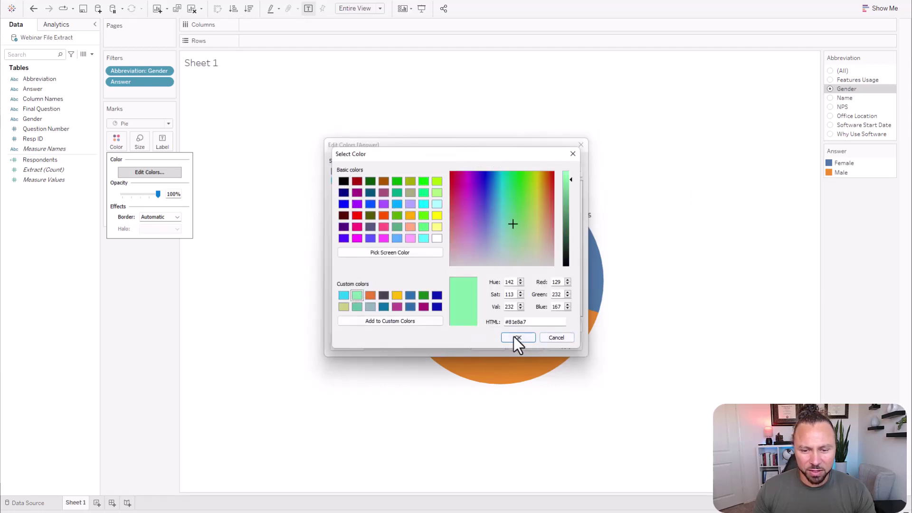
{"action": "left_click", "coordinate": [514, 337]}
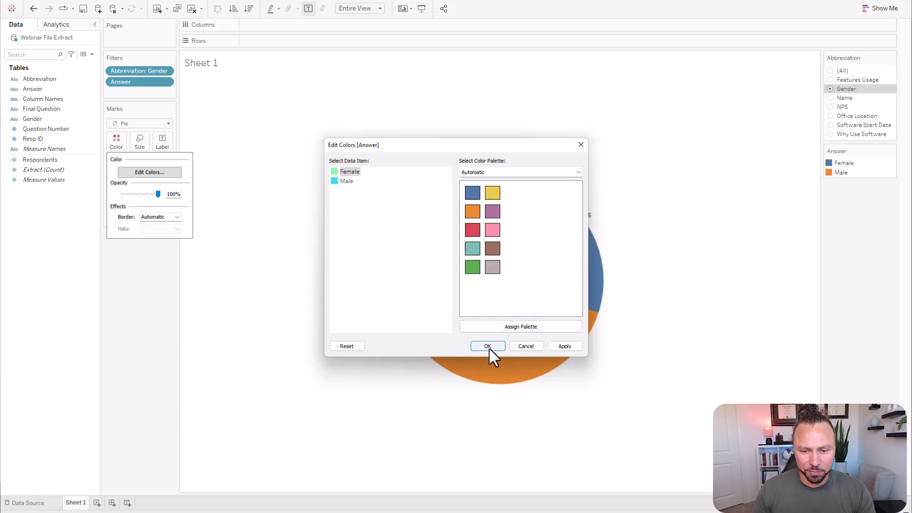
{"action": "left_click", "coordinate": [489, 346]}
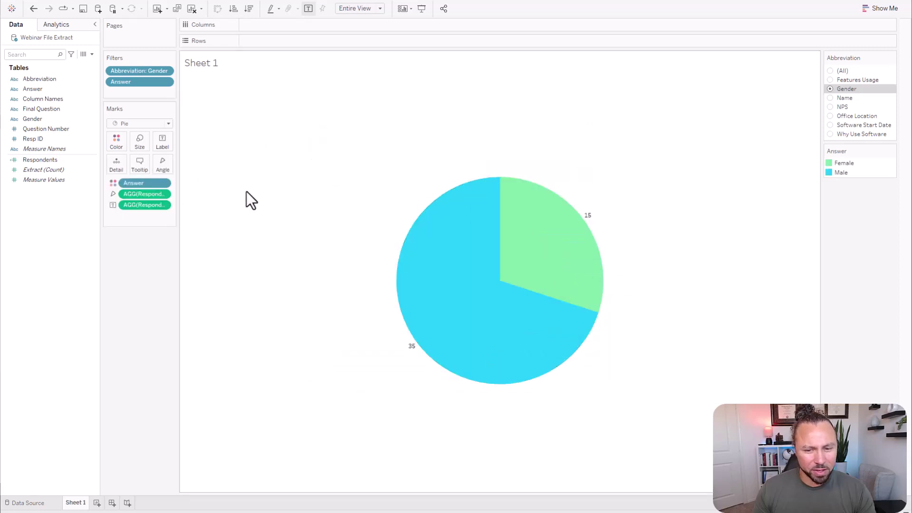
Give the pie slices a white border
{"action": "left_click", "coordinate": [116, 142]}
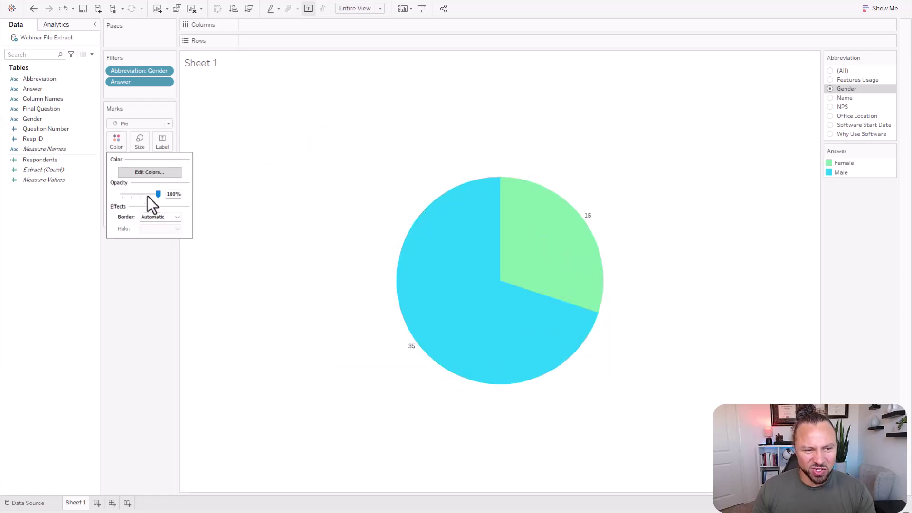
{"action": "left_click", "coordinate": [154, 217]}
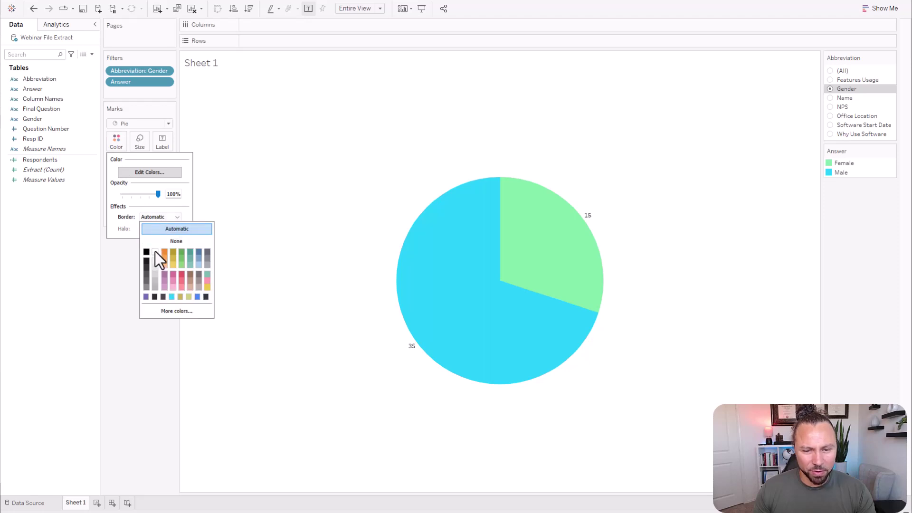
{"action": "left_click", "coordinate": [275, 221]}
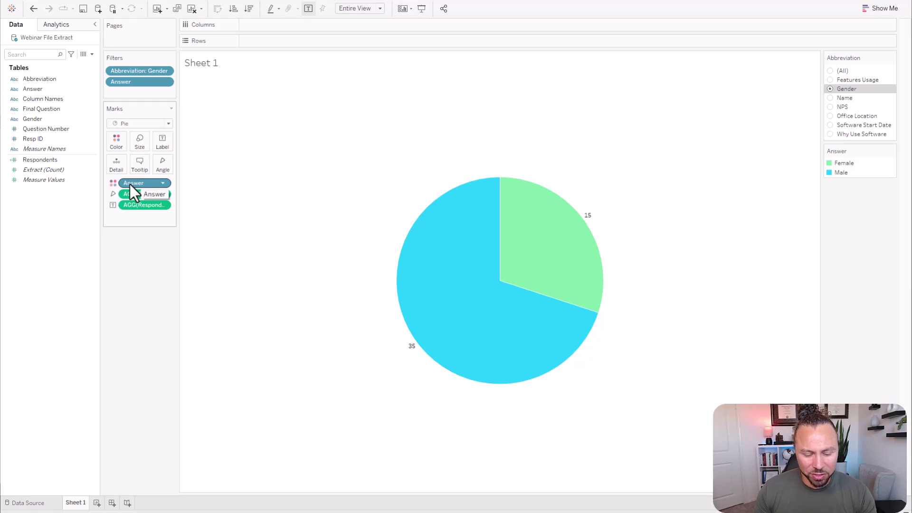
Add Answer to the pie labels as well as color, and show the Respondents label as Percent of Total
{"action": "left_click_drag", "start_coordinate": [131, 184], "coordinate": [164, 147]}
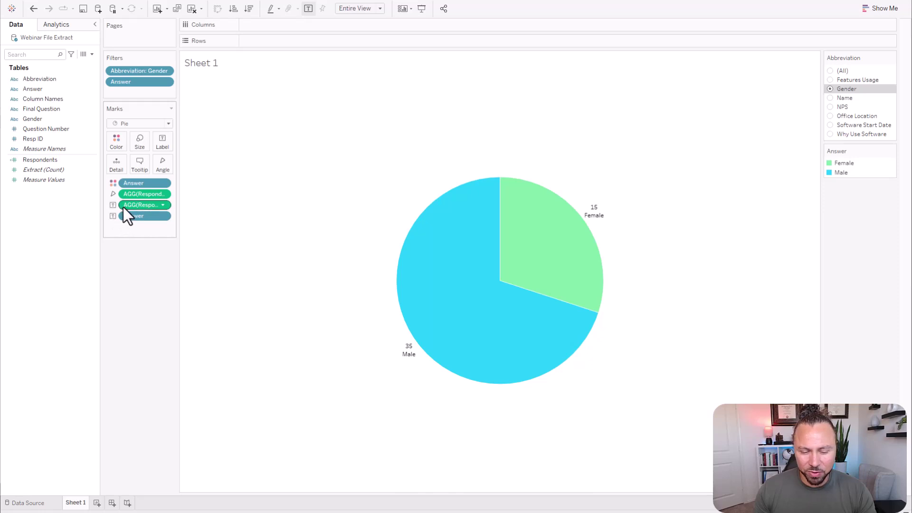
{"action": "left_click", "coordinate": [161, 206]}
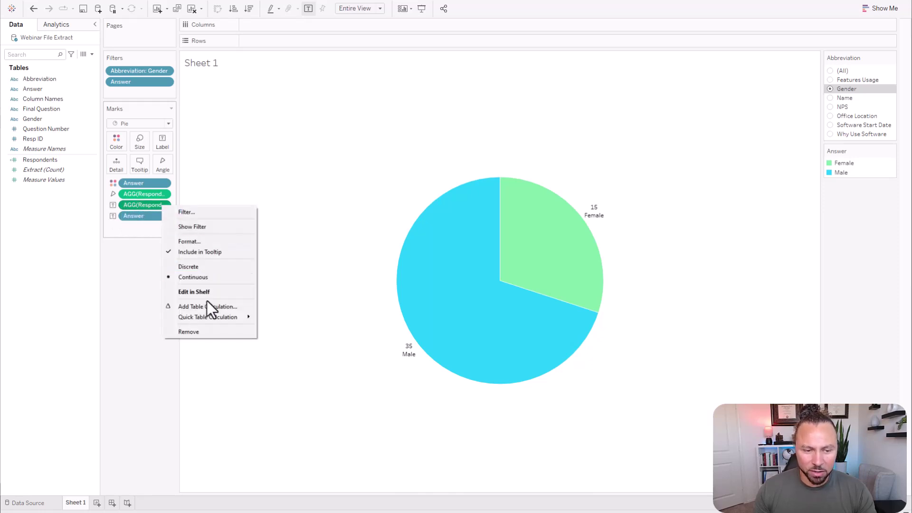
{"action": "mouse_move", "coordinate": [210, 317]}
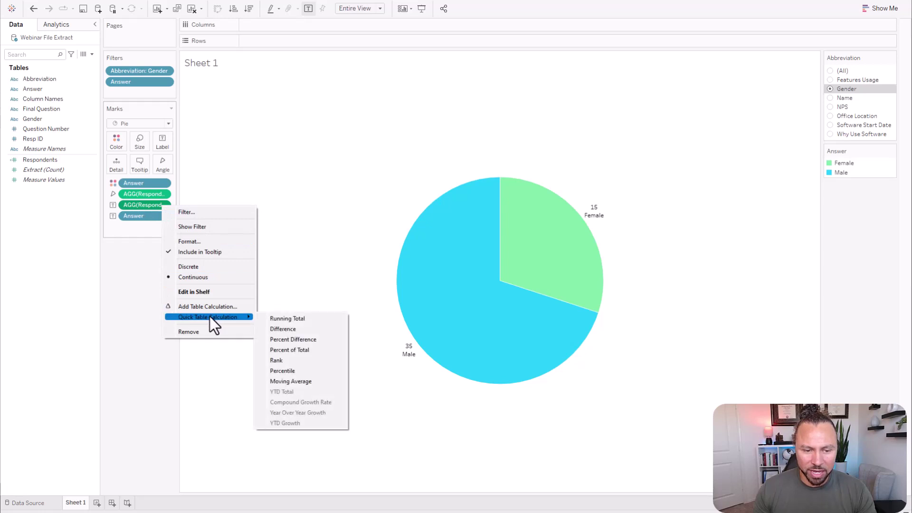
{"action": "left_click", "coordinate": [301, 349]}
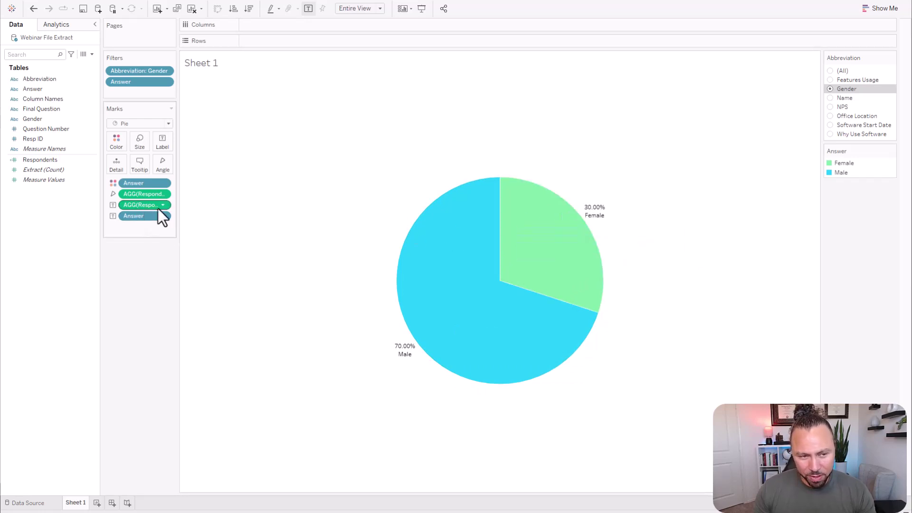
Save the percent-of-total label calculation as a reusable data field named % of Total
{"action": "left_click_drag", "start_coordinate": [159, 205], "coordinate": [70, 169]}
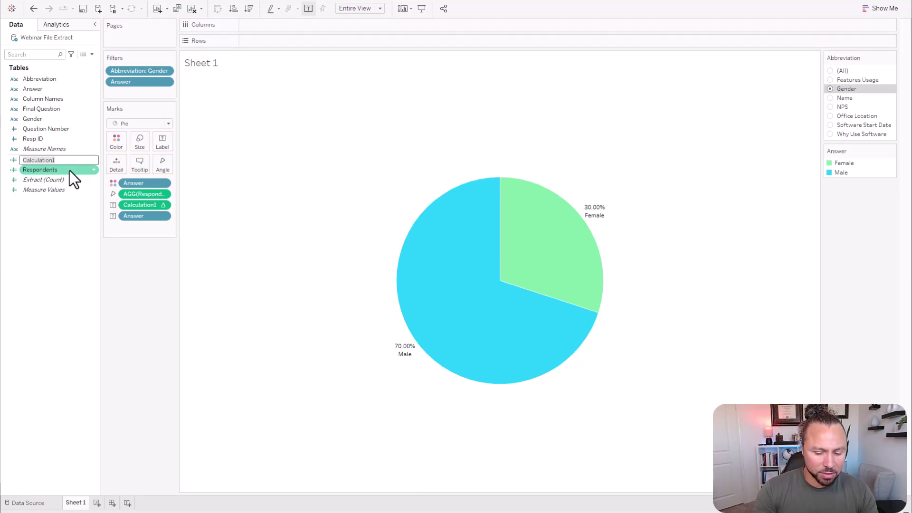
{"action": "type", "text": "% of "}
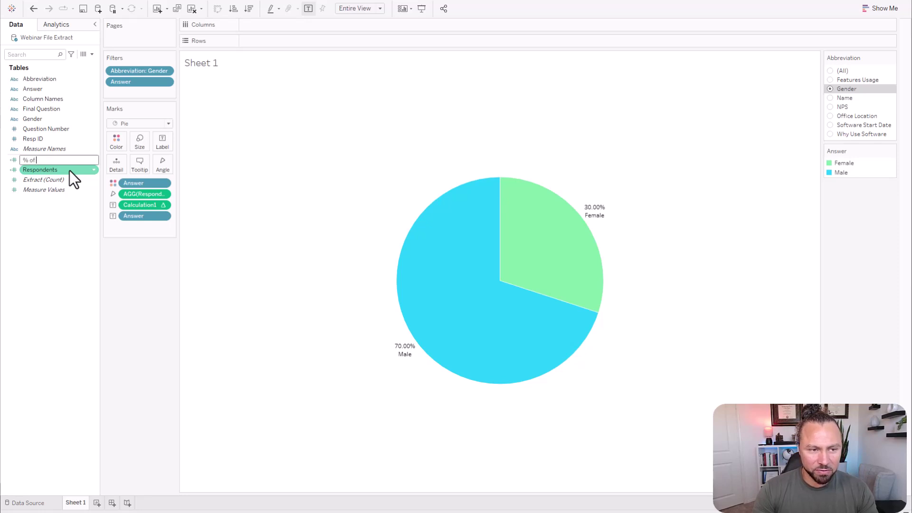
{"action": "type", "text": "Total"}
{"action": "key", "text": "Return"}
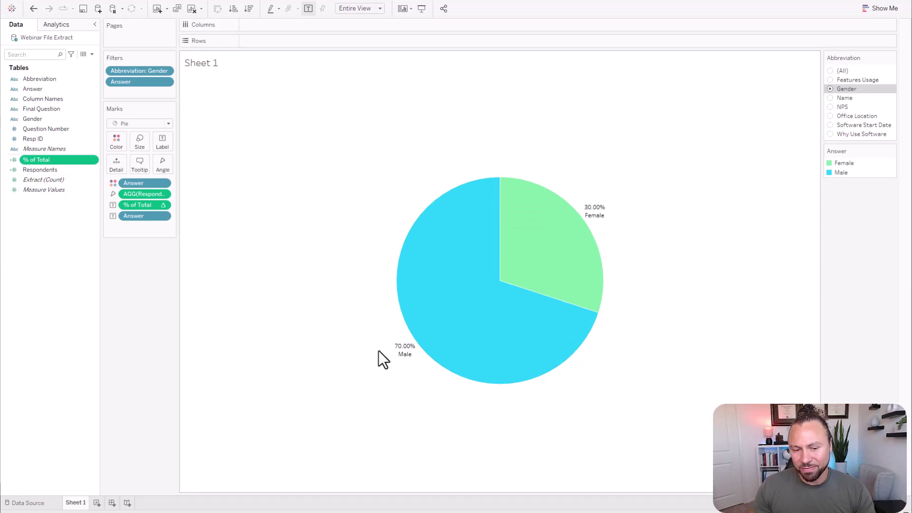
Set the default number format of the % of Total field to Percentage with 0 decimal places
{"action": "mouse_move", "coordinate": [412, 361]}
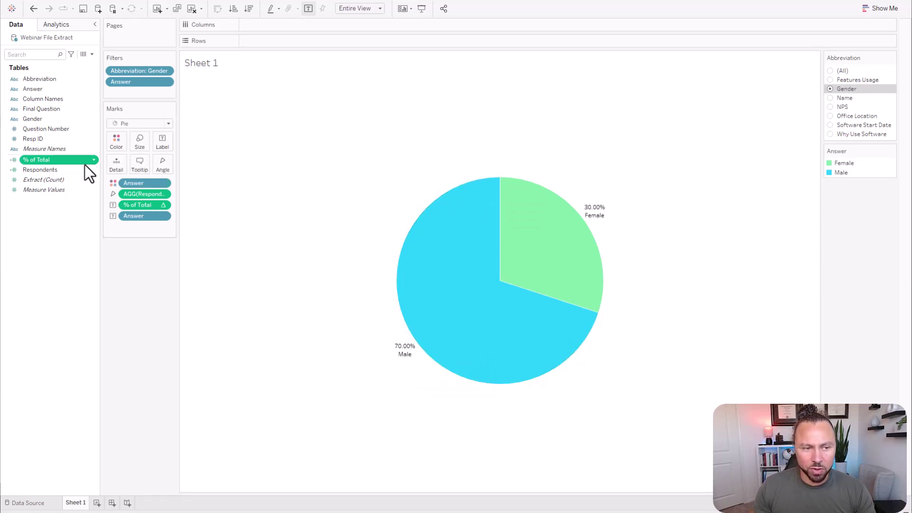
{"action": "right_click", "coordinate": [60, 161]}
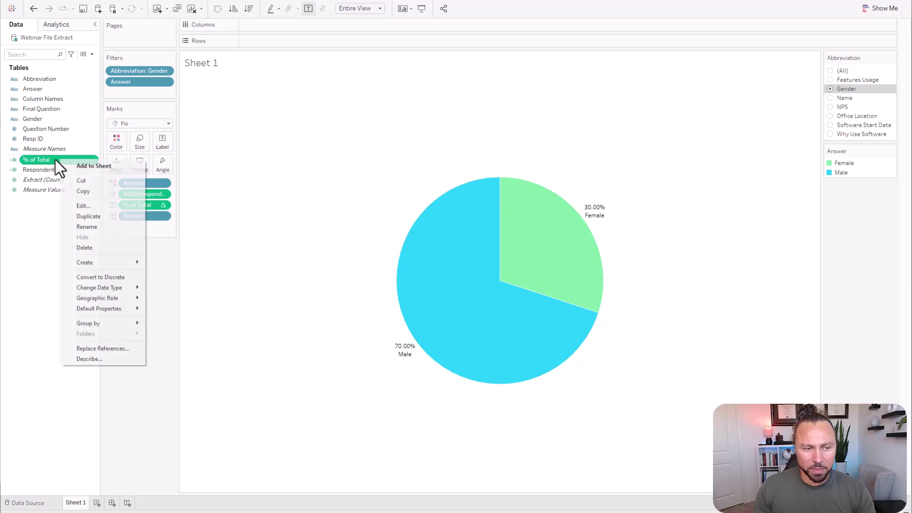
{"action": "mouse_move", "coordinate": [114, 306]}
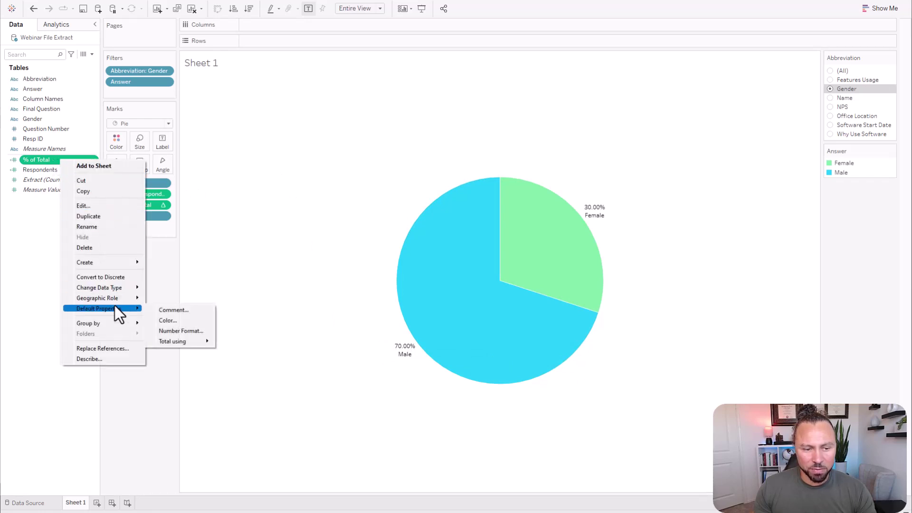
{"action": "left_click", "coordinate": [196, 332]}
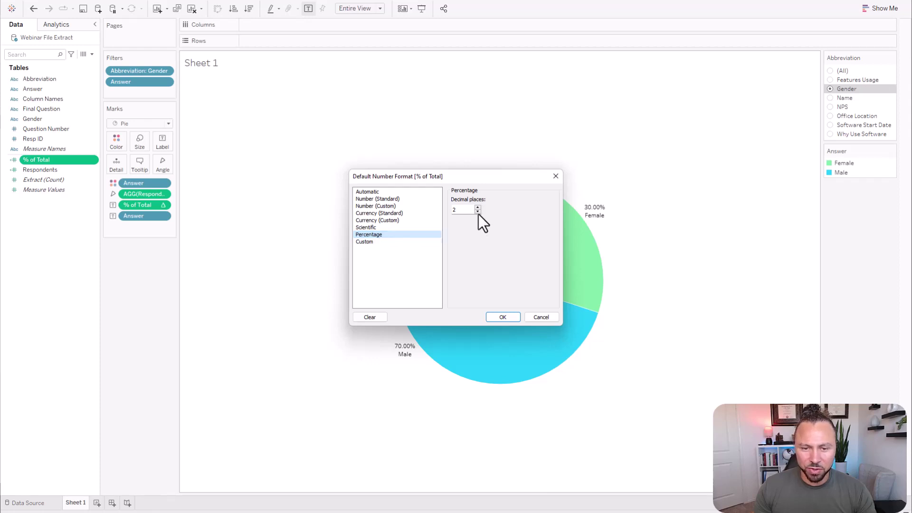
{"action": "left_click", "coordinate": [502, 318]}
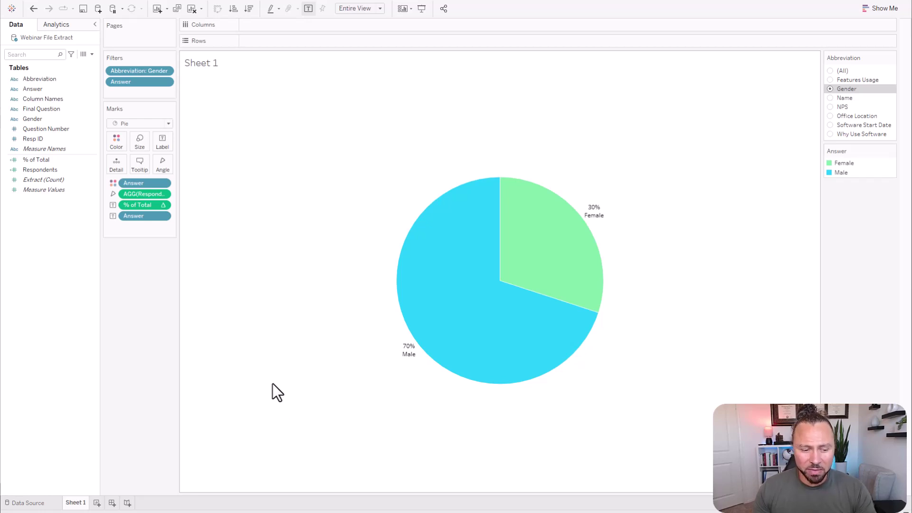
Replace the sheet name in the chart title with the dynamic Abbreviation field and center the title
{"action": "double_click", "coordinate": [231, 62]}
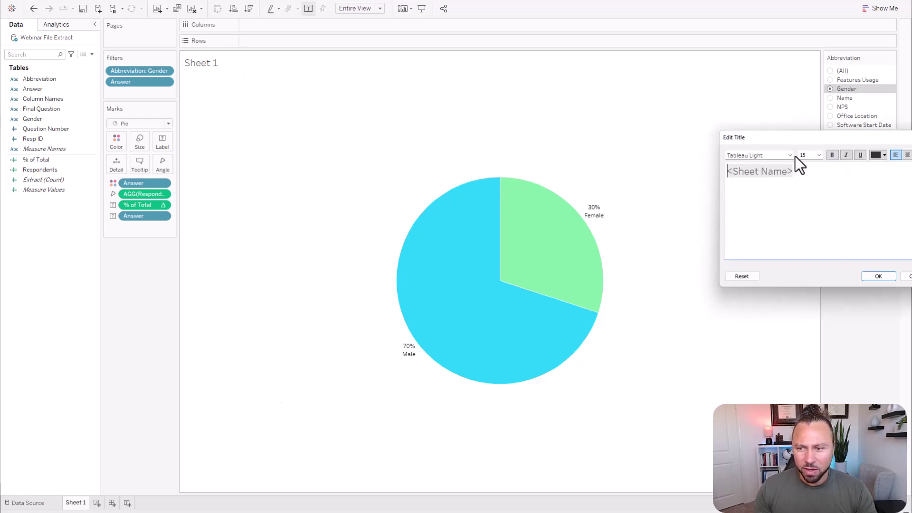
{"action": "left_click_drag", "start_coordinate": [795, 137], "coordinate": [519, 76]}
{"action": "left_click_drag", "start_coordinate": [521, 107], "coordinate": [414, 101]}
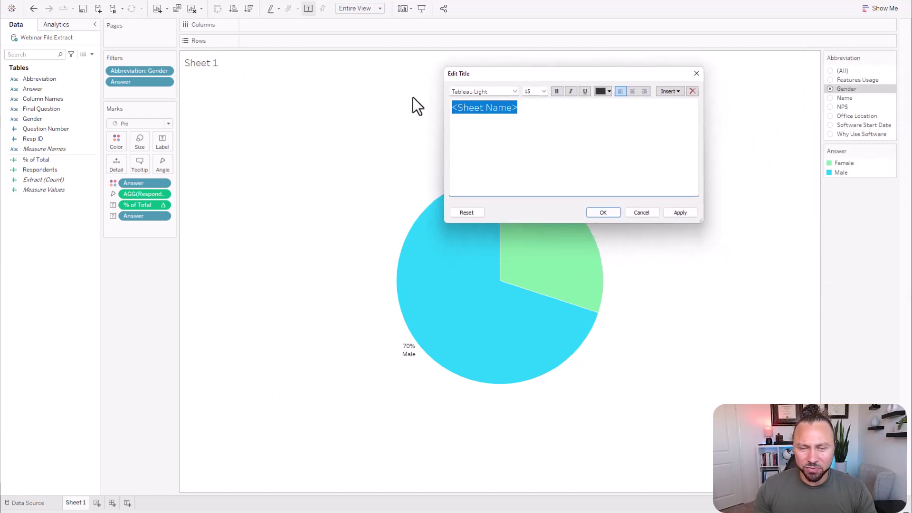
{"action": "left_click", "coordinate": [670, 91]}
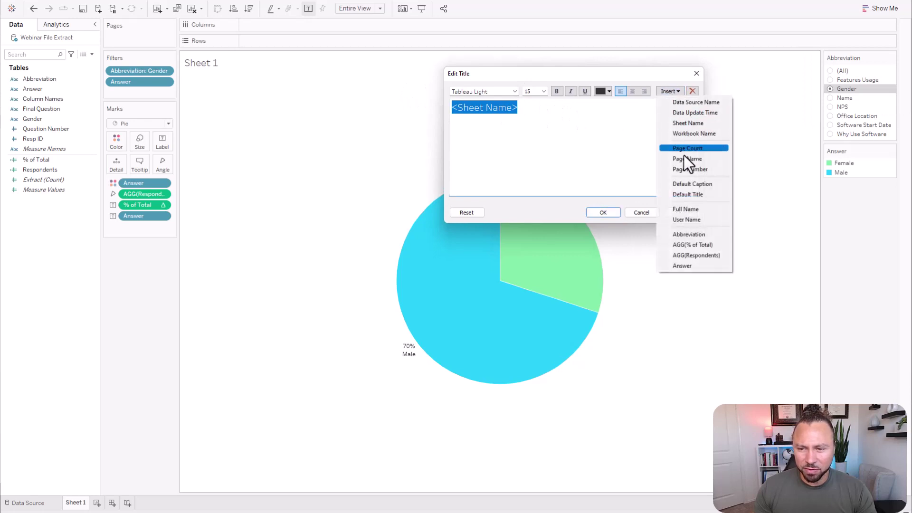
{"action": "left_click", "coordinate": [690, 235]}
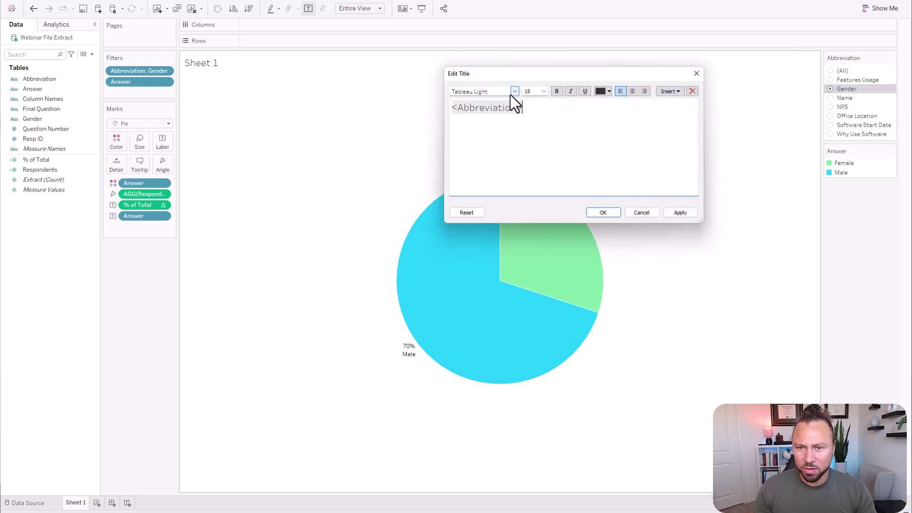
{"action": "left_click_drag", "start_coordinate": [540, 110], "coordinate": [412, 100]}
{"action": "left_click", "coordinate": [632, 92]}
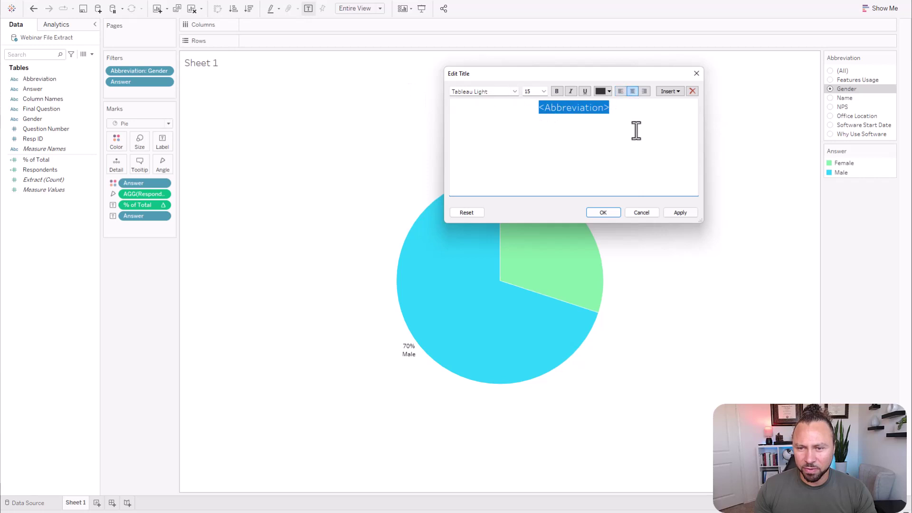
{"action": "left_click", "coordinate": [609, 214]}
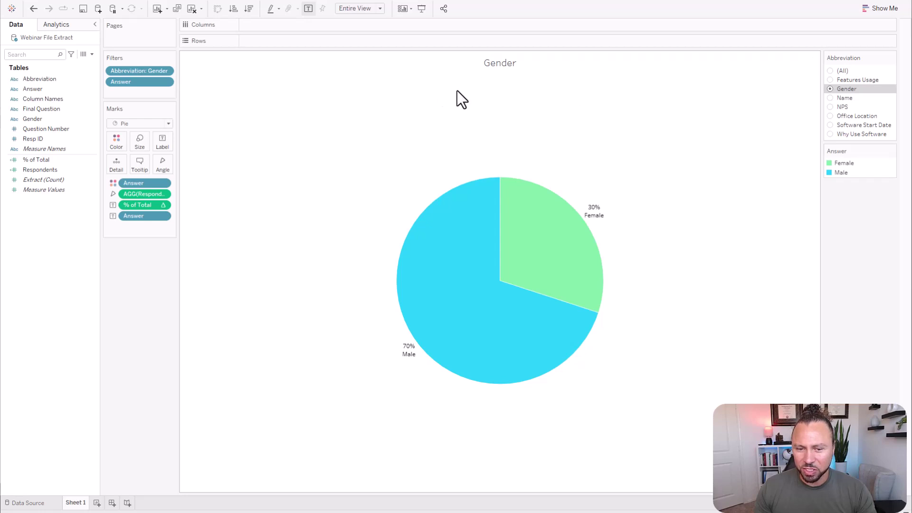
Rename the worksheet Sheet 1 as Gender
{"action": "mouse_move", "coordinate": [449, 229]}
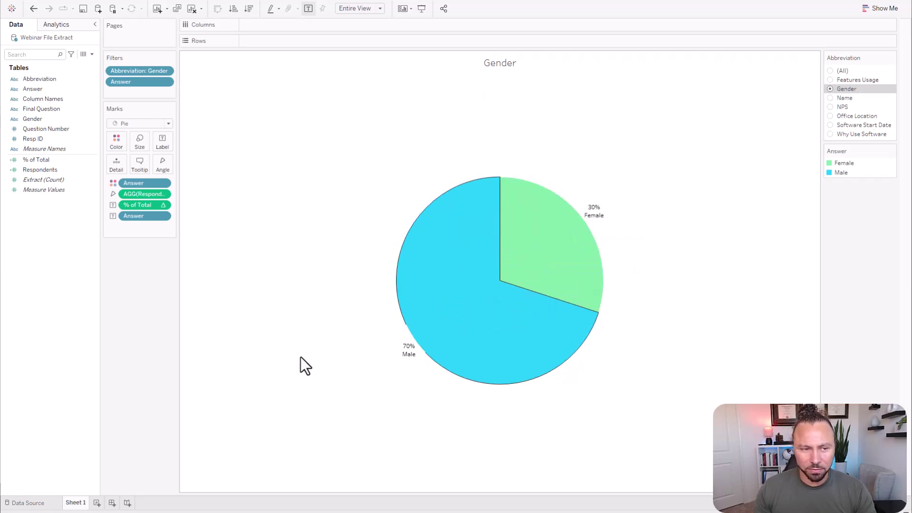
{"action": "double_click", "coordinate": [75, 503]}
{"action": "type", "text": "Gender"}
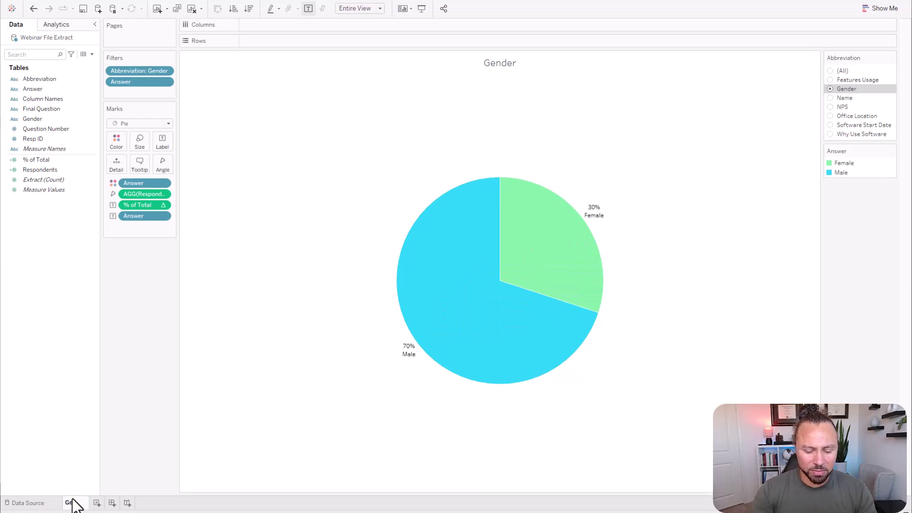
{"action": "key", "text": "Return"}
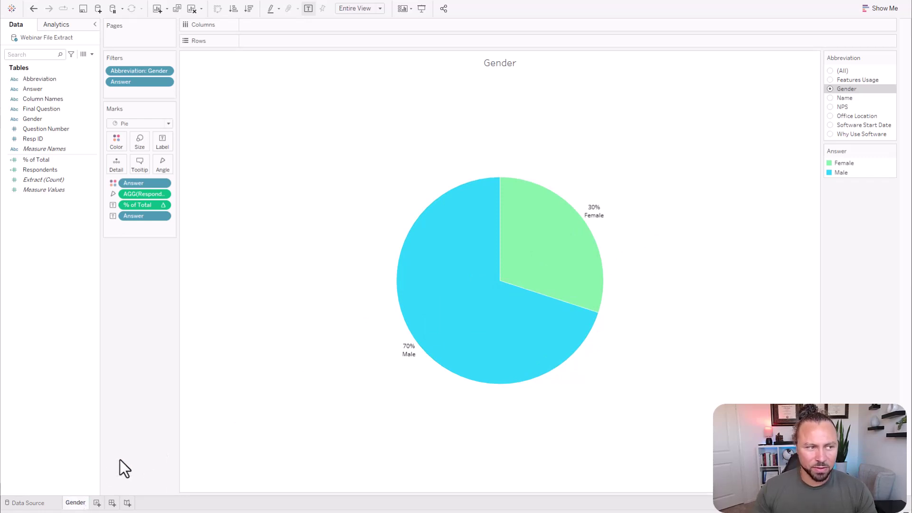
Duplicate the Gender worksheet and adjust the copy's filters: set Abbreviation to NPS and remove the Answer filter
{"action": "right_click", "coordinate": [83, 504]}
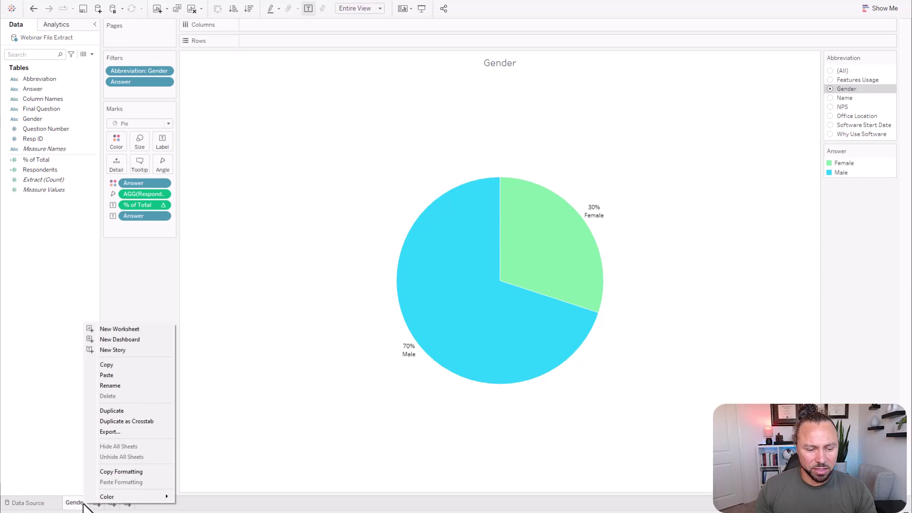
{"action": "left_click", "coordinate": [112, 410]}
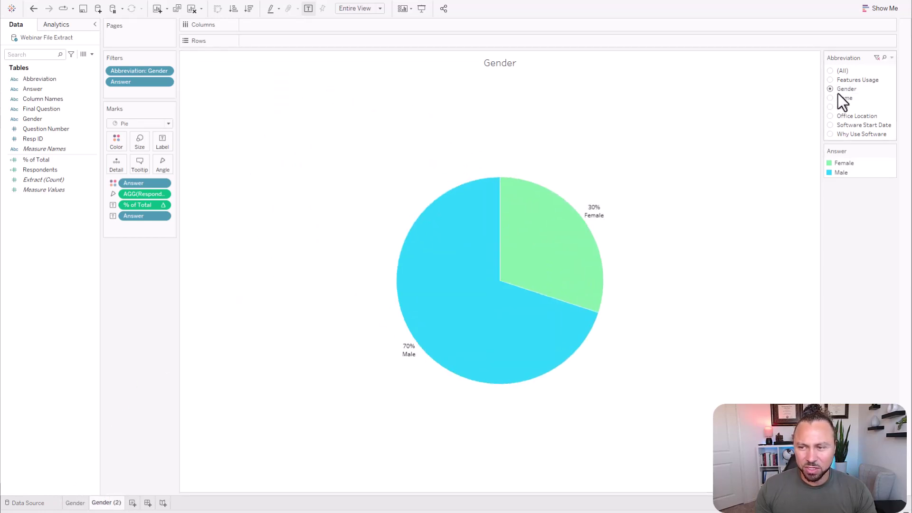
{"action": "left_click", "coordinate": [829, 107]}
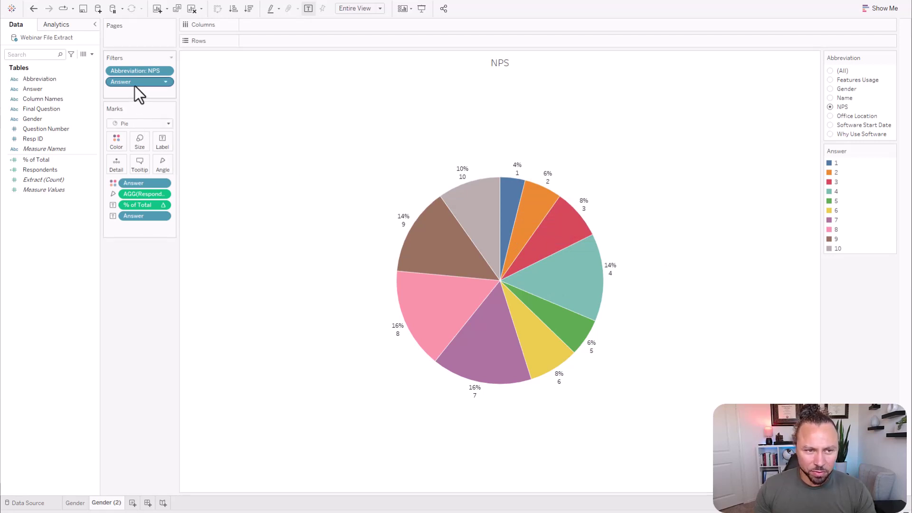
{"action": "left_click_drag", "start_coordinate": [137, 83], "coordinate": [148, 284]}
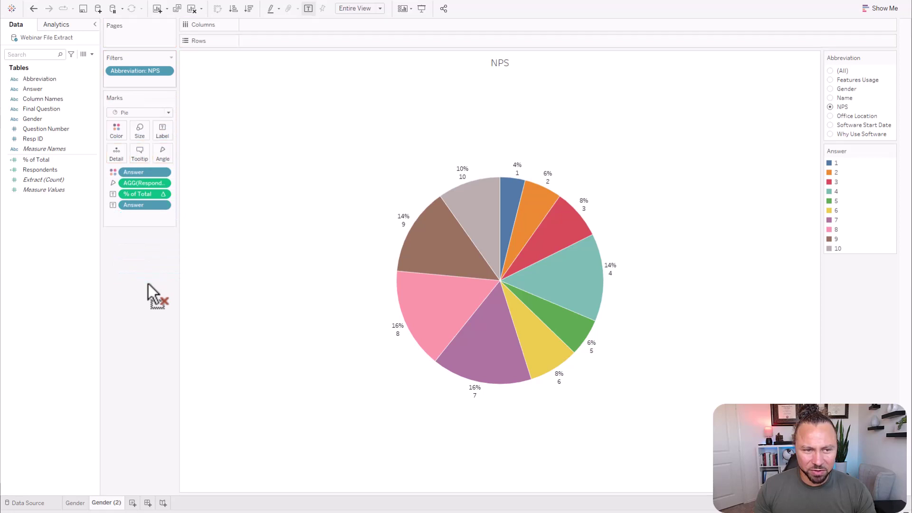
Move Answer from the pie's color mark to the rows and convert the view to a text table
{"action": "left_click_drag", "start_coordinate": [129, 174], "coordinate": [287, 42]}
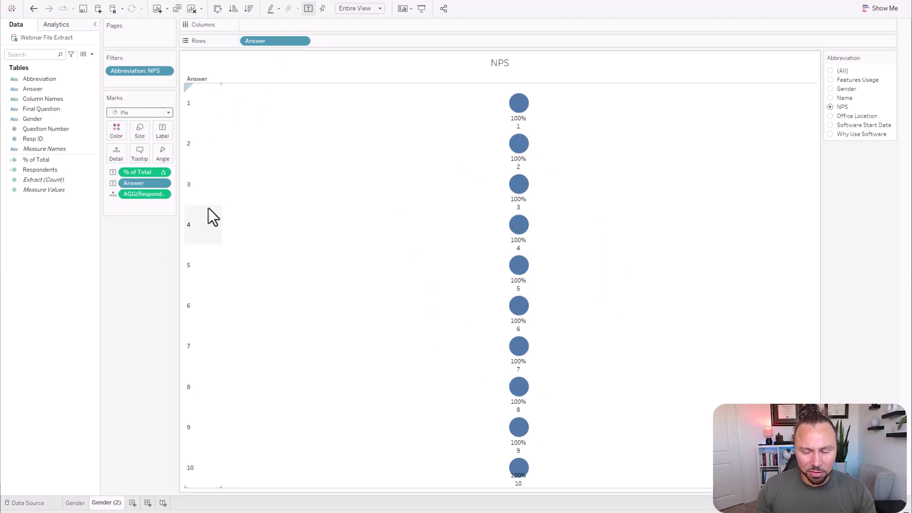
{"action": "left_click", "coordinate": [880, 10]}
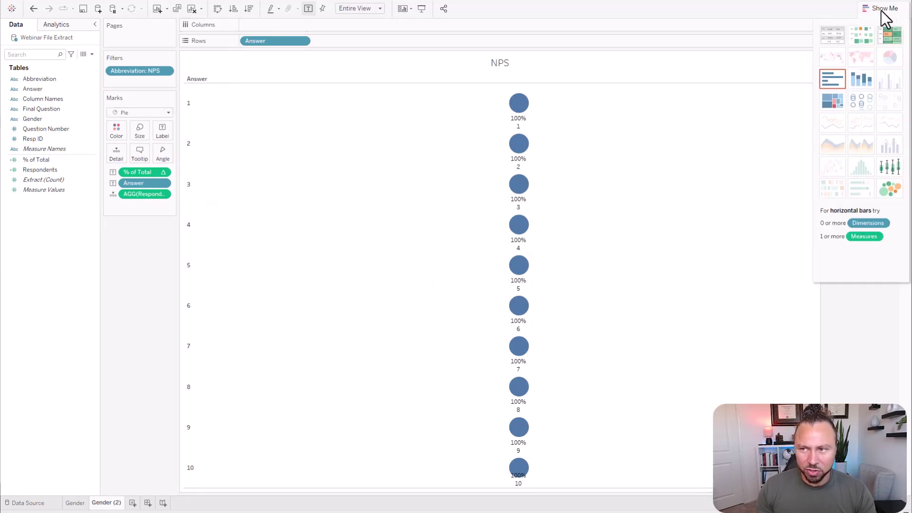
{"action": "left_click", "coordinate": [831, 33]}
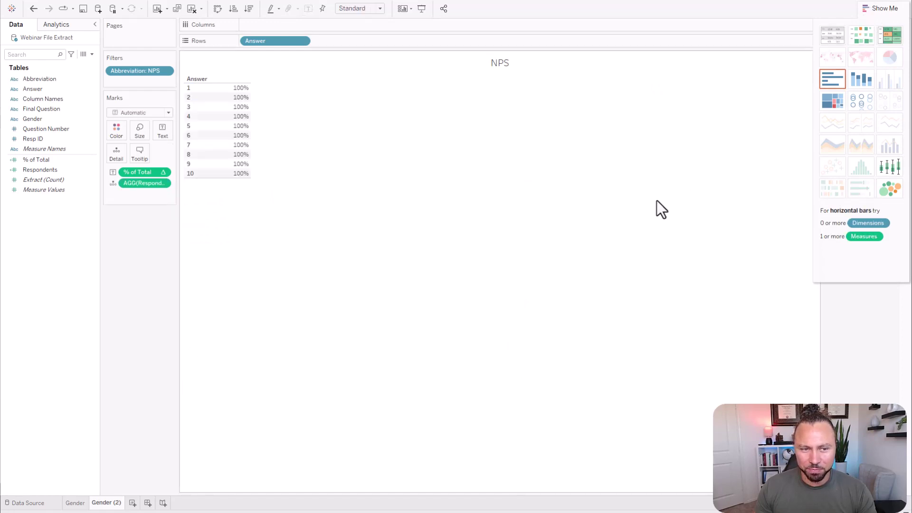
{"action": "left_click", "coordinate": [881, 9]}
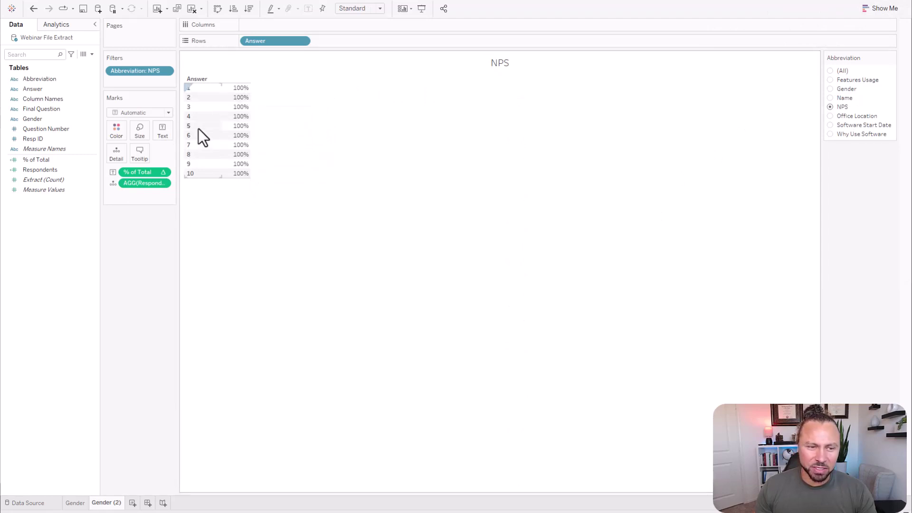
Set the % of Total table calculation to compute using Table (down)
{"action": "left_click", "coordinate": [163, 173]}
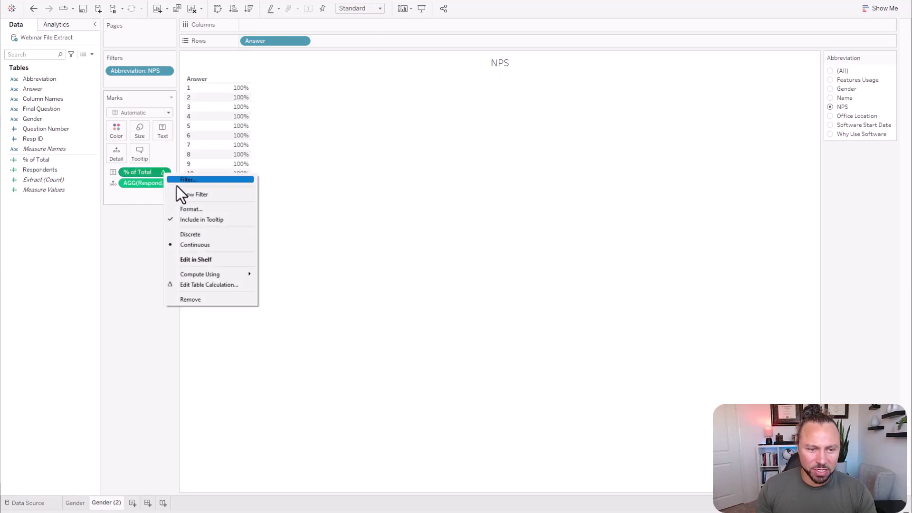
{"action": "mouse_move", "coordinate": [207, 272]}
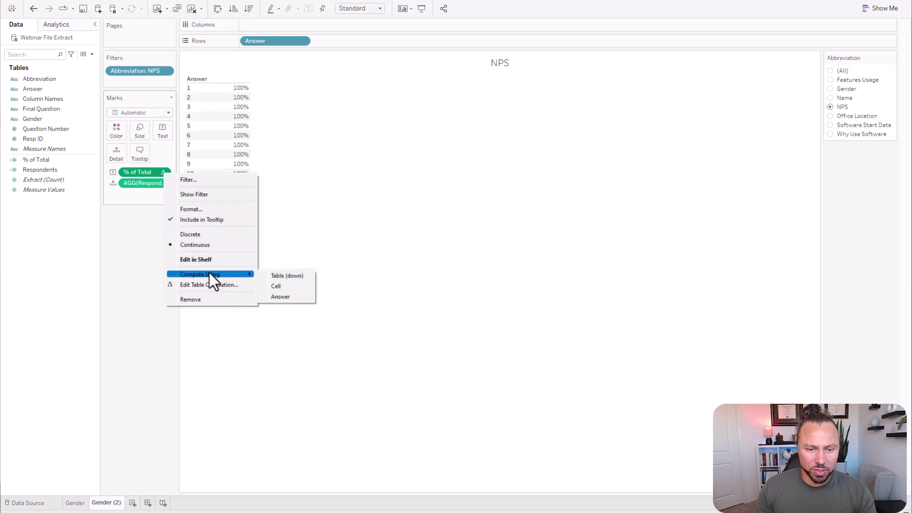
{"action": "left_click", "coordinate": [284, 276]}
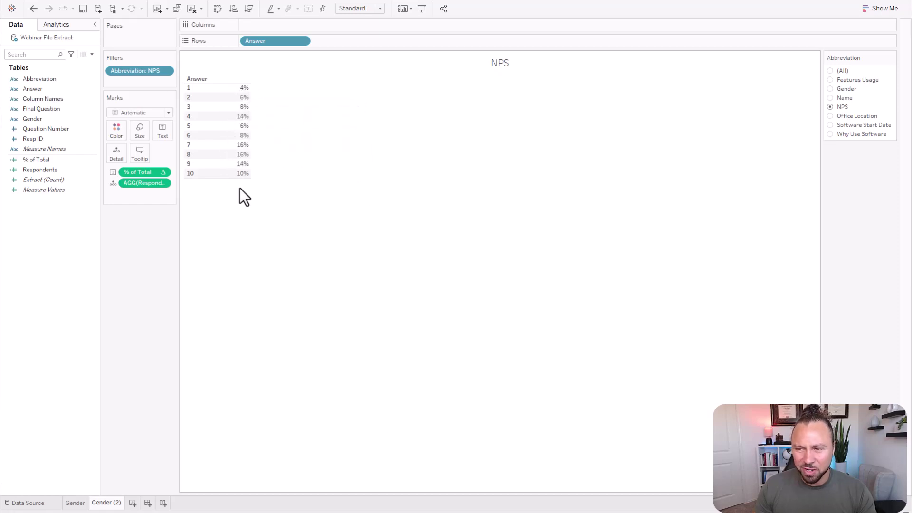
Convert the text table to a horizontal bar chart and swap its rows and columns to make the bars vertical
{"action": "left_click", "coordinate": [884, 10]}
{"action": "left_click", "coordinate": [832, 84]}
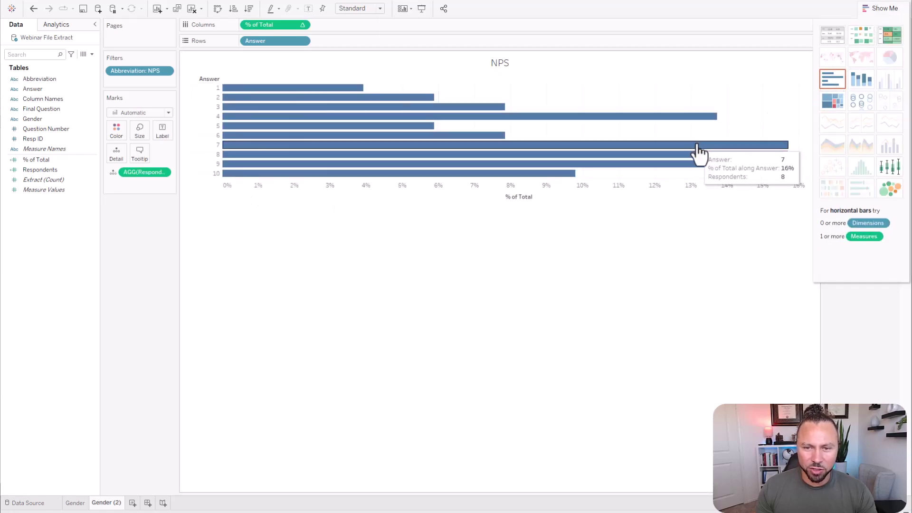
{"action": "left_click", "coordinate": [886, 9]}
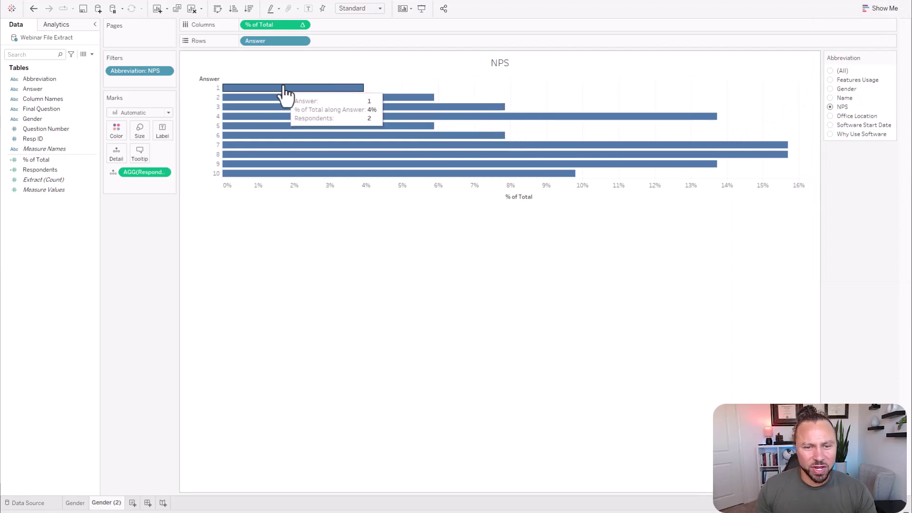
{"action": "left_click", "coordinate": [217, 9]}
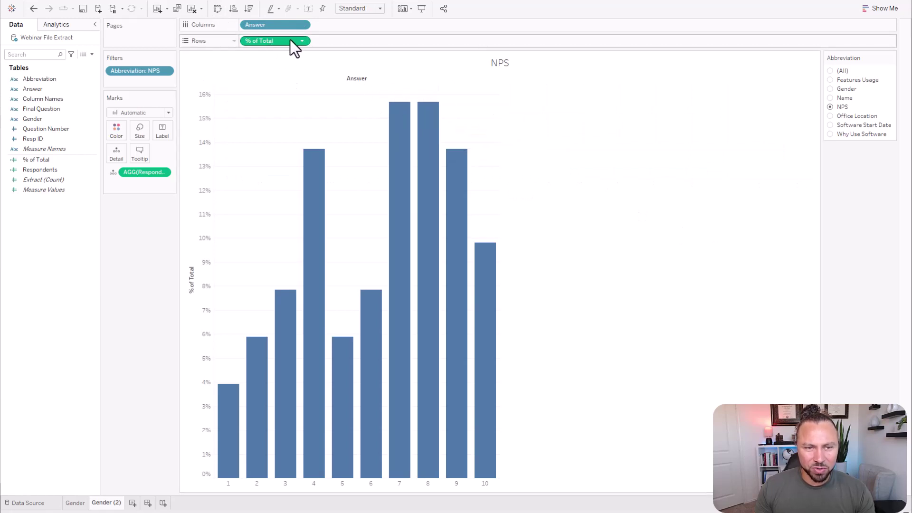
Label the bars with % of Total and make them slightly wider
{"action": "left_click_drag", "start_coordinate": [280, 42], "coordinate": [168, 135]}
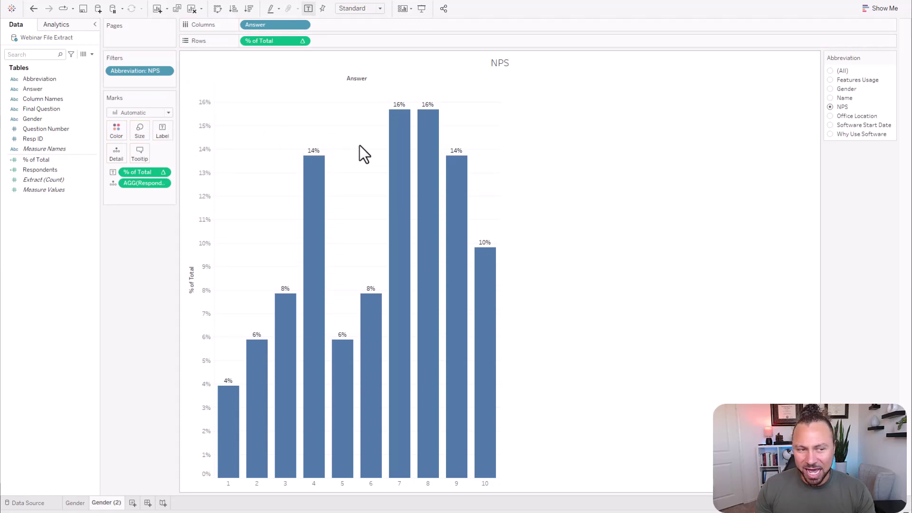
{"action": "left_click", "coordinate": [145, 134]}
{"action": "left_click_drag", "start_coordinate": [206, 153], "coordinate": [209, 153]}
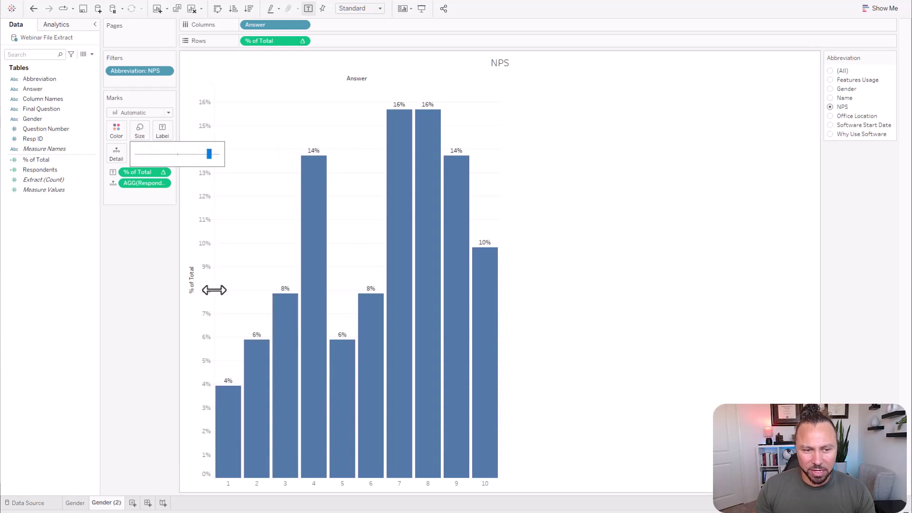
Color the bars with the light green custom color #81e8a7
{"action": "left_click", "coordinate": [116, 135]}
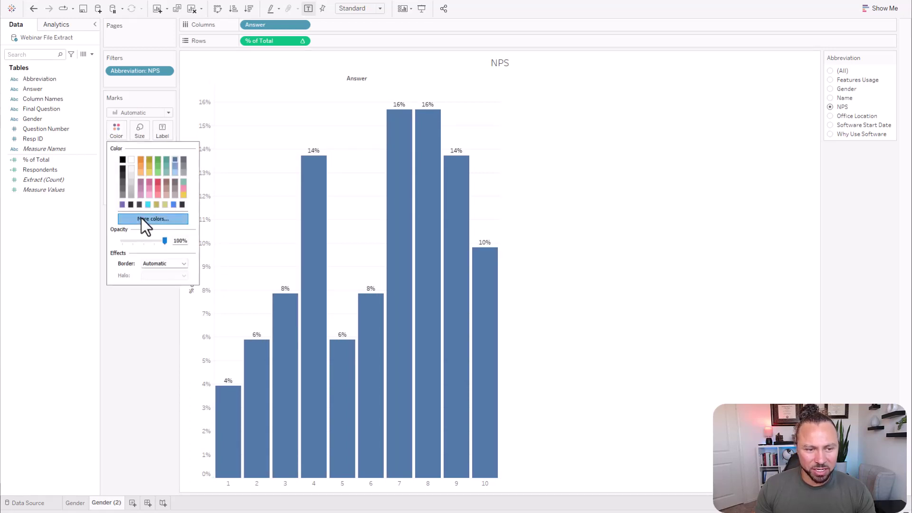
{"action": "left_click", "coordinate": [151, 218]}
{"action": "left_click", "coordinate": [356, 295]}
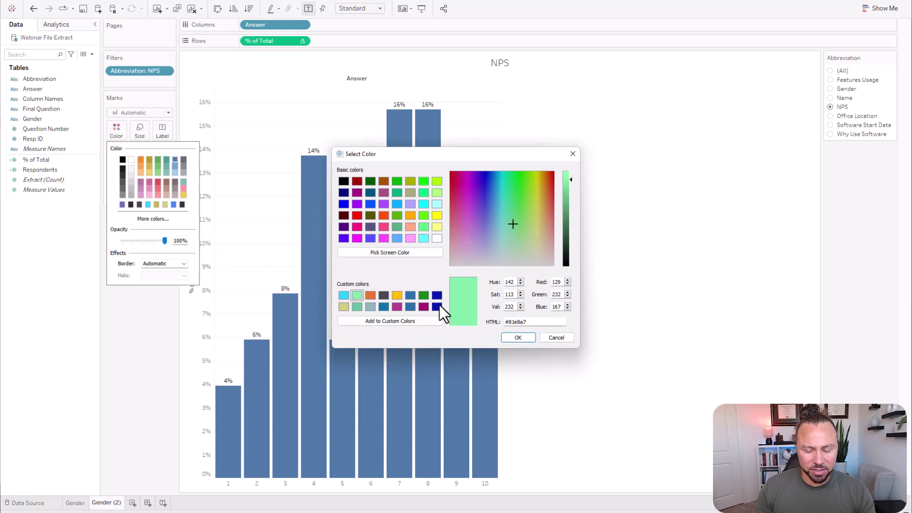
{"action": "left_click", "coordinate": [517, 337]}
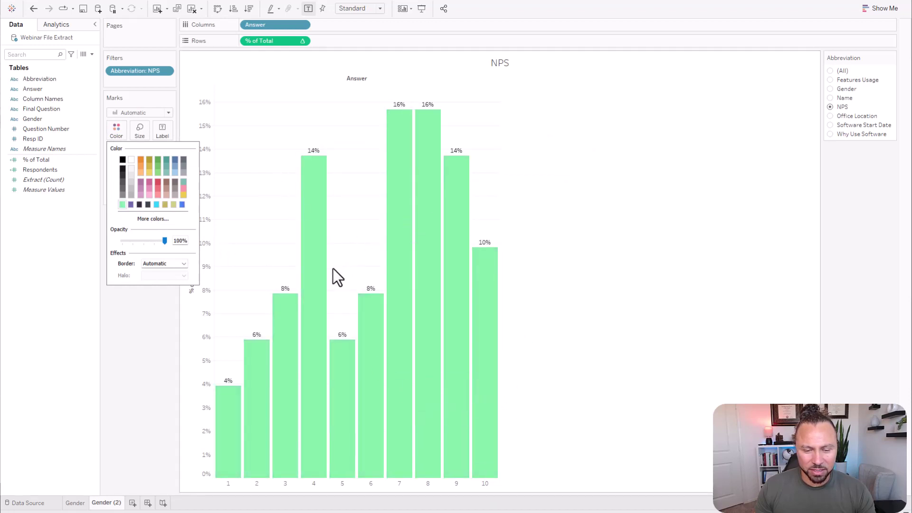
{"action": "left_click", "coordinate": [351, 165]}
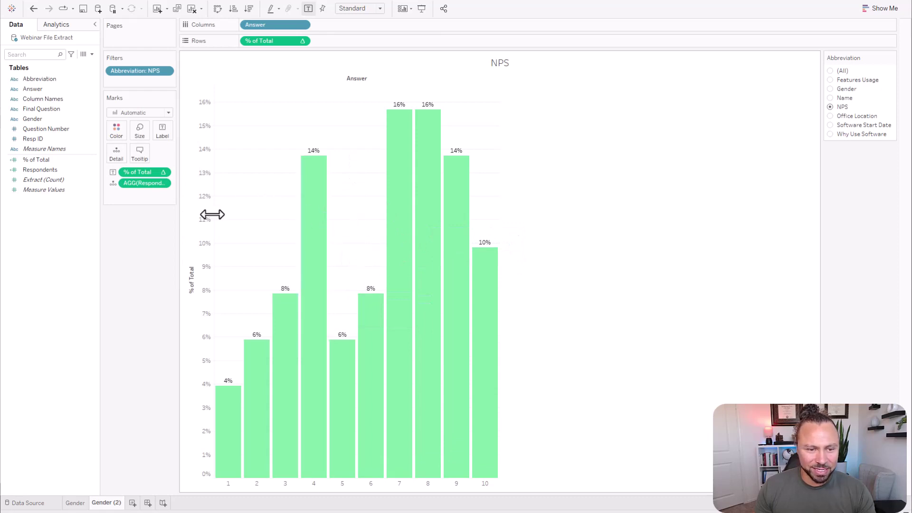
Hide the % of Total axis header and the Answer field label above the bars
{"action": "right_click", "coordinate": [204, 224]}
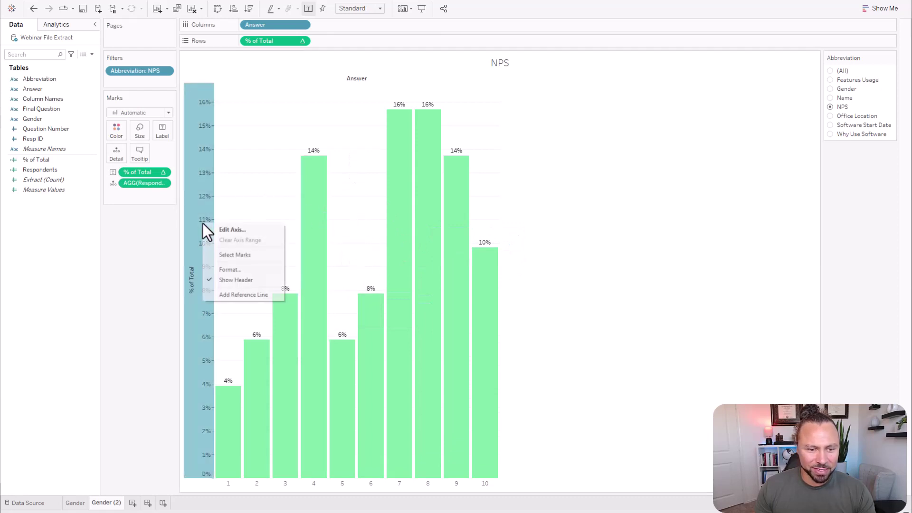
{"action": "left_click", "coordinate": [240, 281]}
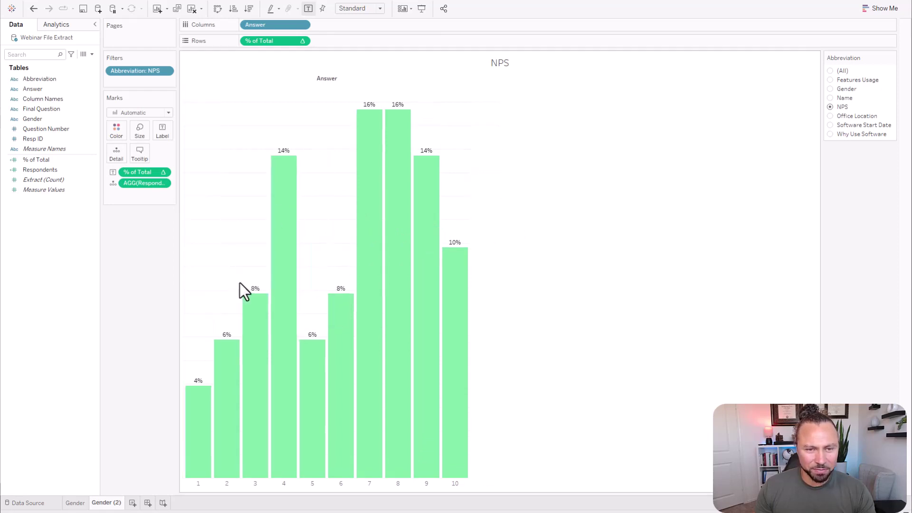
{"action": "right_click", "coordinate": [323, 82]}
{"action": "left_click", "coordinate": [362, 124]}
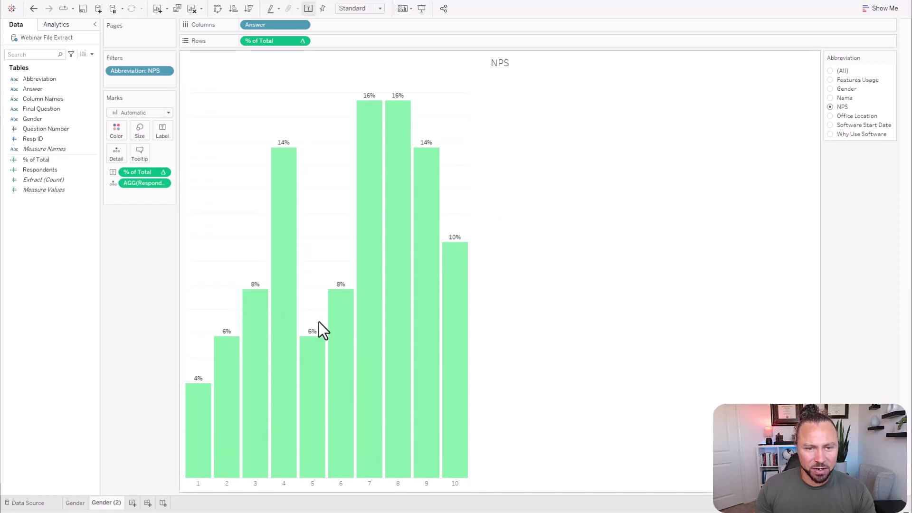
Format the chart's lines so that the row grid lines are set to None
{"action": "right_click", "coordinate": [330, 209]}
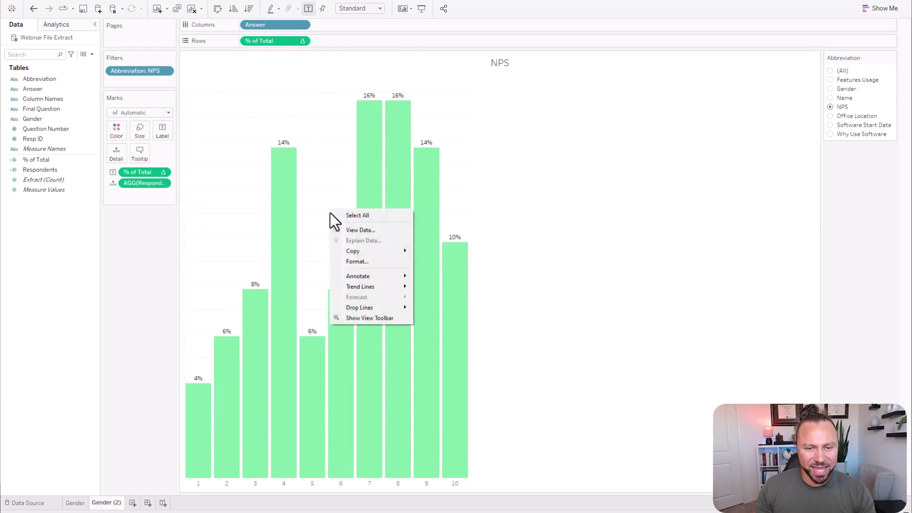
{"action": "left_click", "coordinate": [359, 262]}
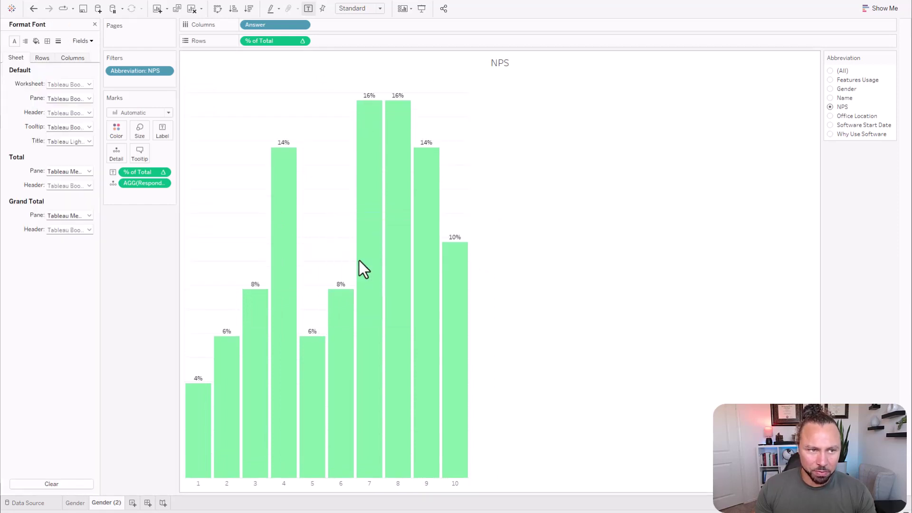
{"action": "left_click", "coordinate": [57, 42]}
{"action": "left_click", "coordinate": [42, 57]}
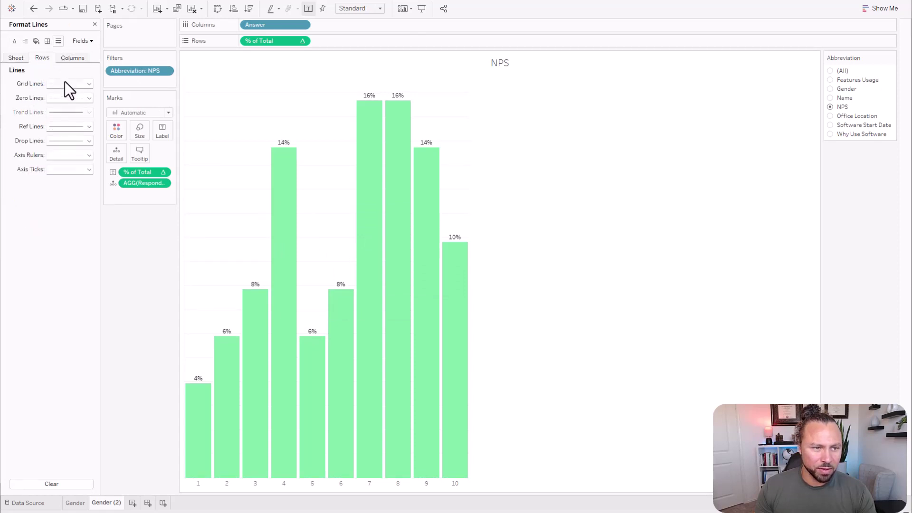
{"action": "left_click", "coordinate": [65, 83]}
{"action": "left_click", "coordinate": [326, 180]}
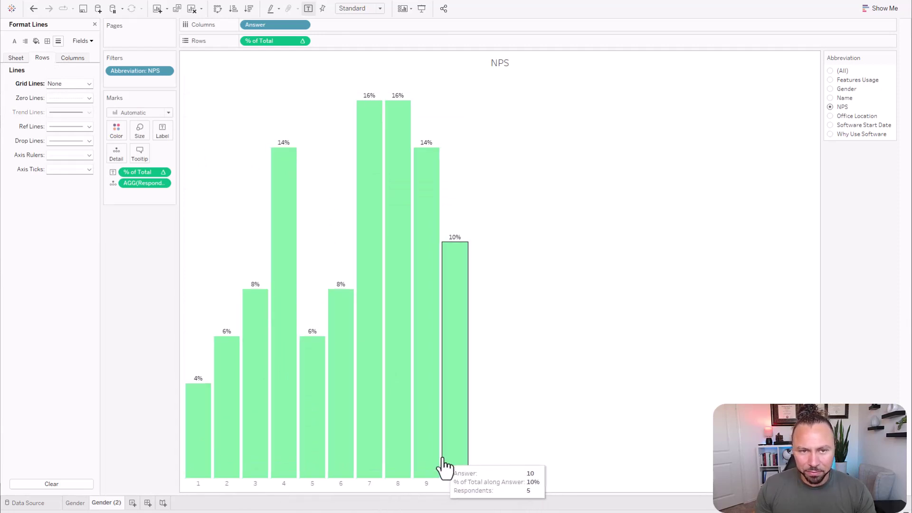
Rename the duplicated Gender (2) worksheet as NPS
{"action": "double_click", "coordinate": [107, 502]}
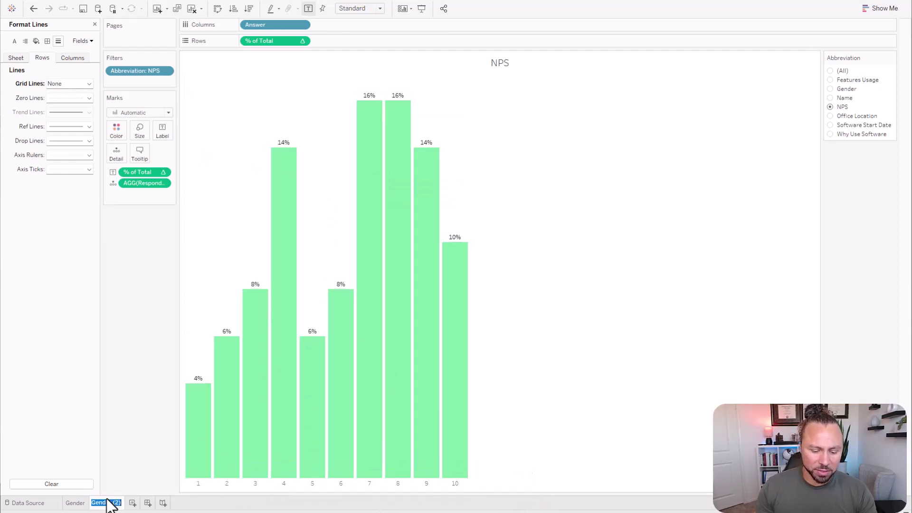
{"action": "type", "text": "NPS"}
{"action": "key", "text": "Return"}
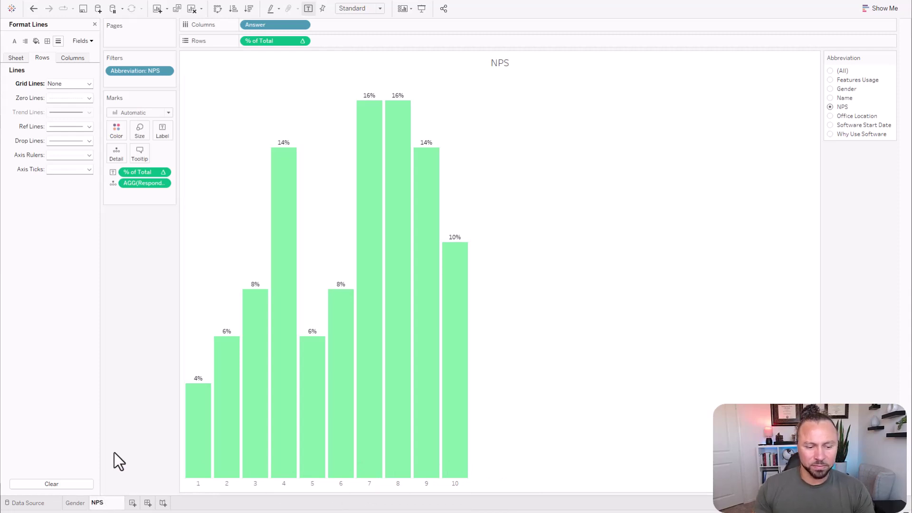
Duplicate the NPS worksheet and set the copy's Abbreviation filter to Why Use Software
{"action": "right_click", "coordinate": [97, 503]}
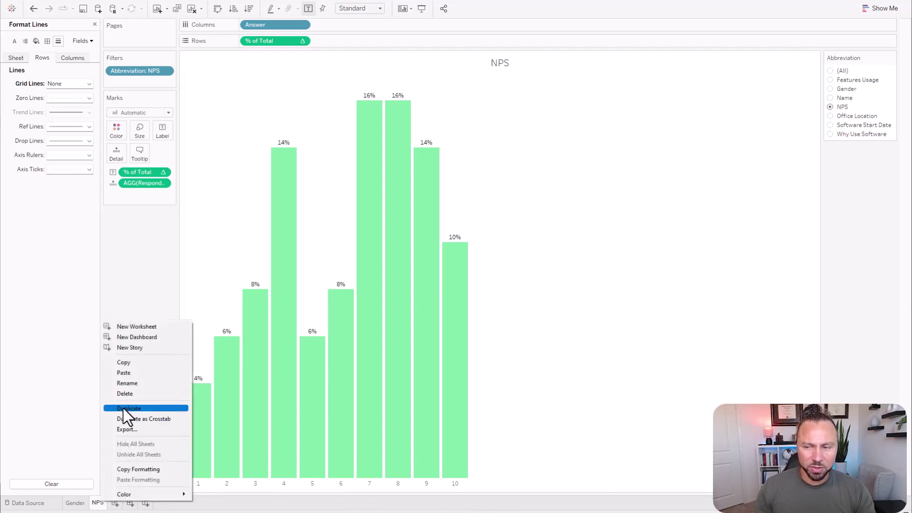
{"action": "left_click", "coordinate": [123, 408]}
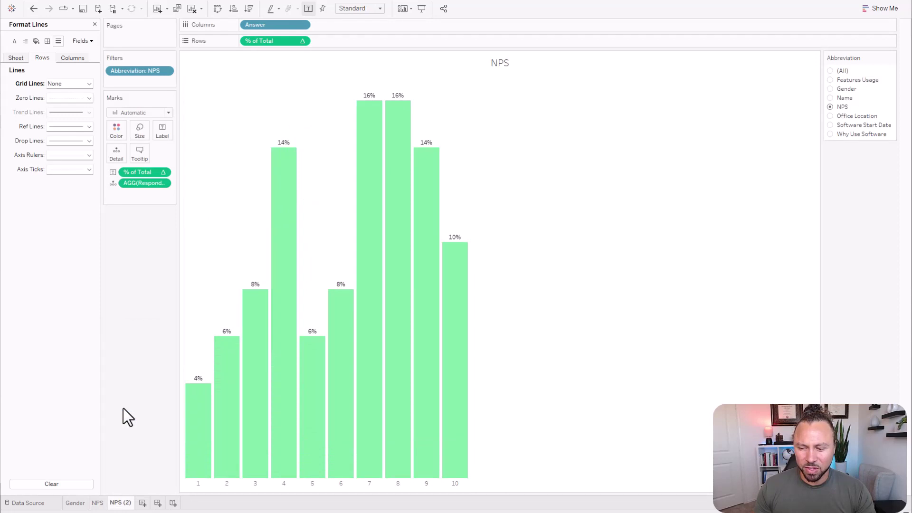
{"action": "left_click", "coordinate": [833, 133]}
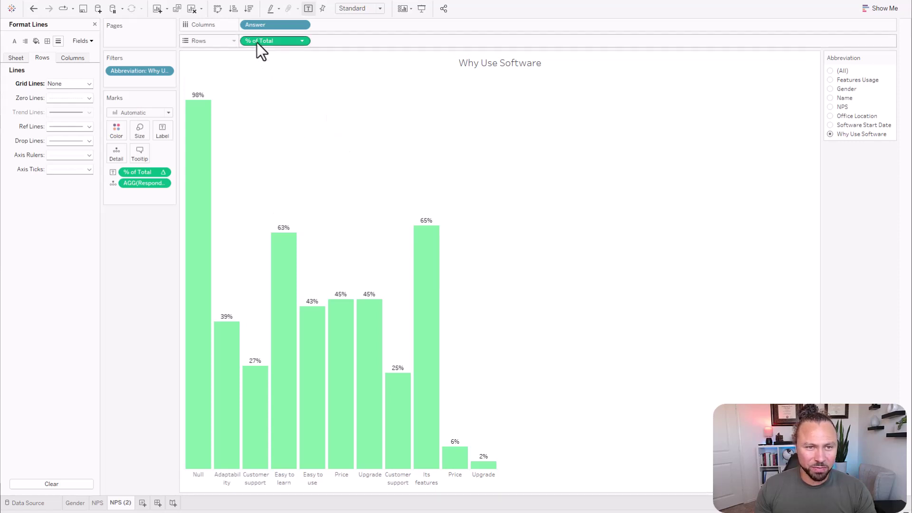
Swap the Why Use Software chart to horizontal bars and sort the answers in descending order
{"action": "left_click", "coordinate": [217, 8]}
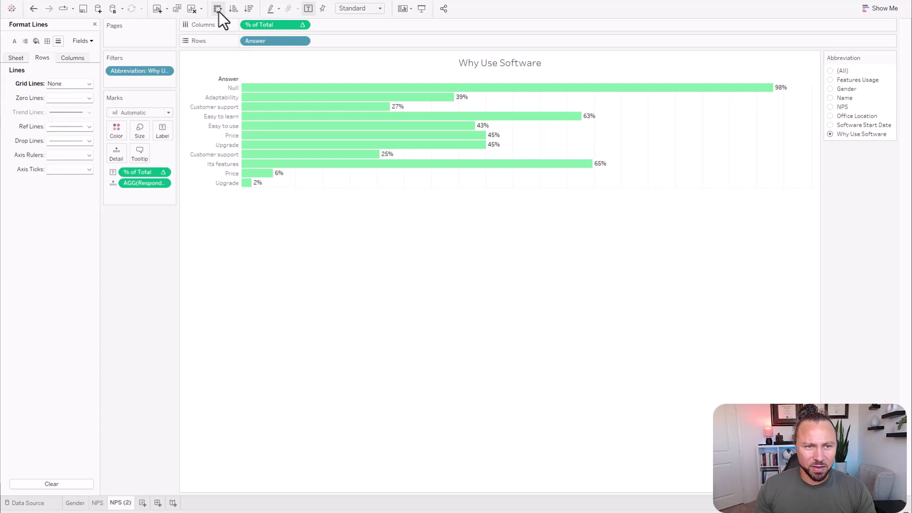
{"action": "left_click", "coordinate": [249, 9]}
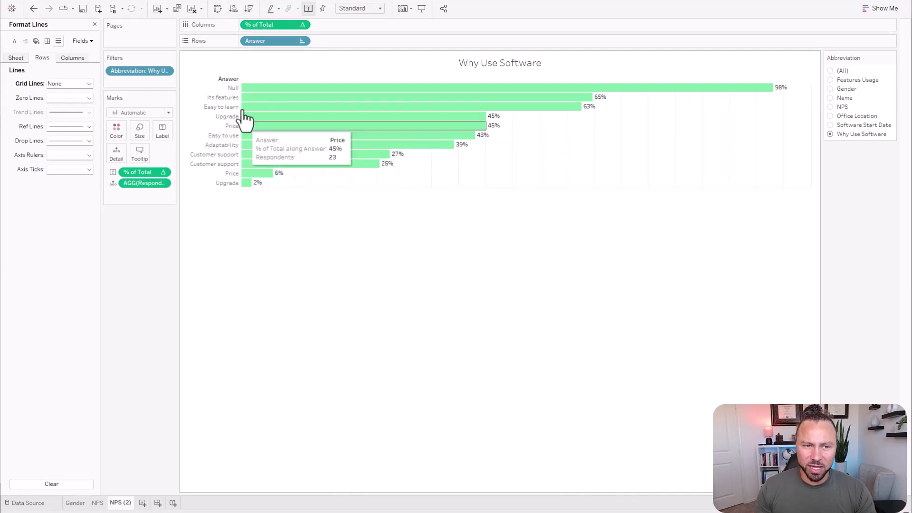
Exclude the Null answer from the Why Use Software chart
{"action": "left_click", "coordinate": [233, 88]}
{"action": "right_click", "coordinate": [233, 90]}
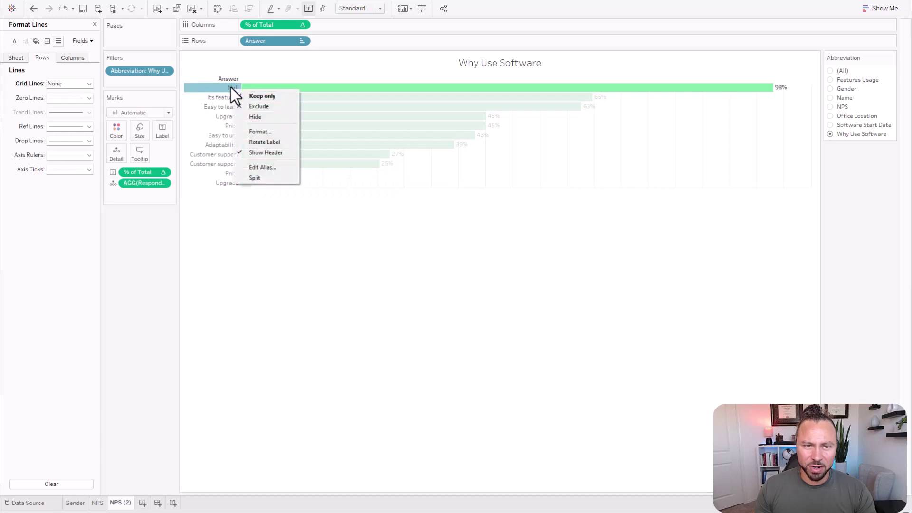
{"action": "left_click", "coordinate": [258, 108]}
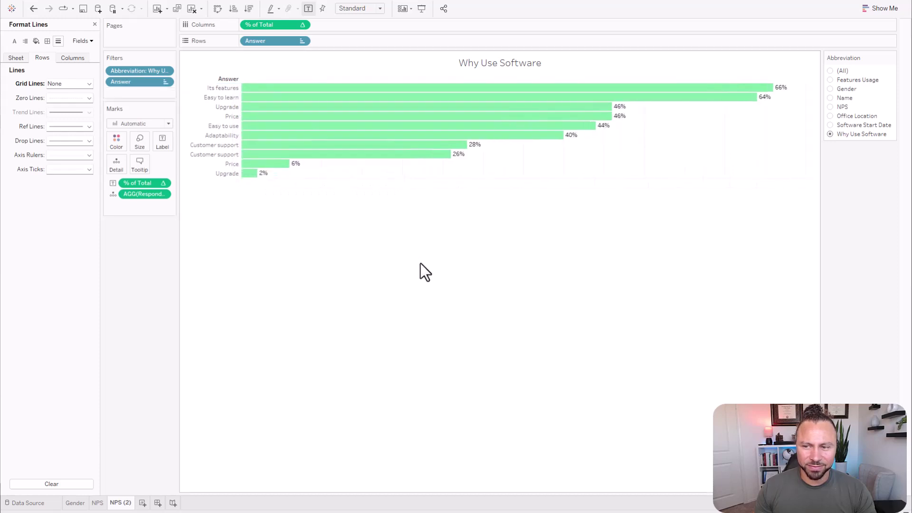
Set the chart's column grid lines to None and hide the Answer field label above the rows
{"action": "right_click", "coordinate": [543, 167]}
{"action": "left_click", "coordinate": [74, 61]}
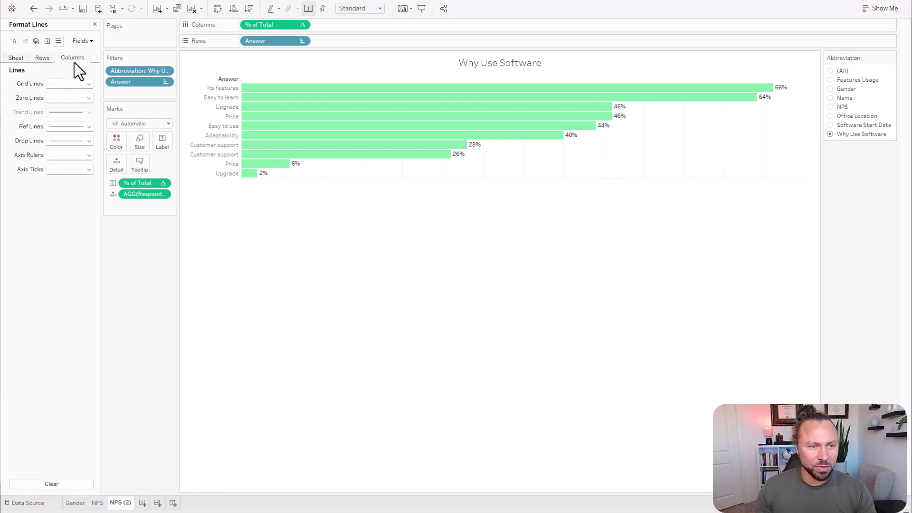
{"action": "left_click", "coordinate": [52, 85]}
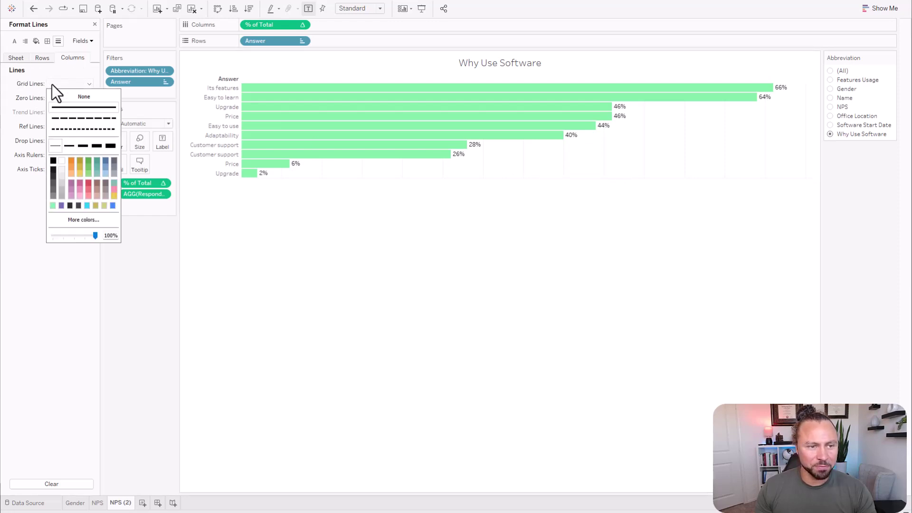
{"action": "left_click", "coordinate": [59, 96]}
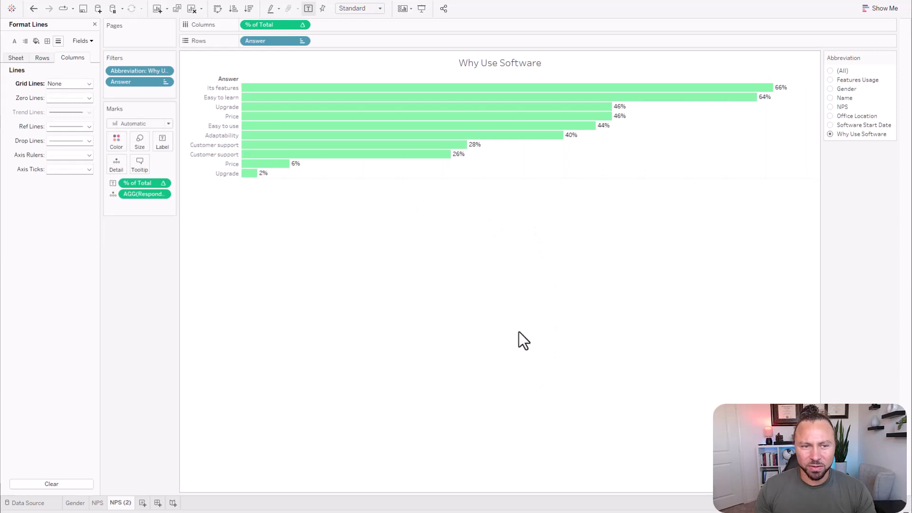
{"action": "right_click", "coordinate": [229, 80]}
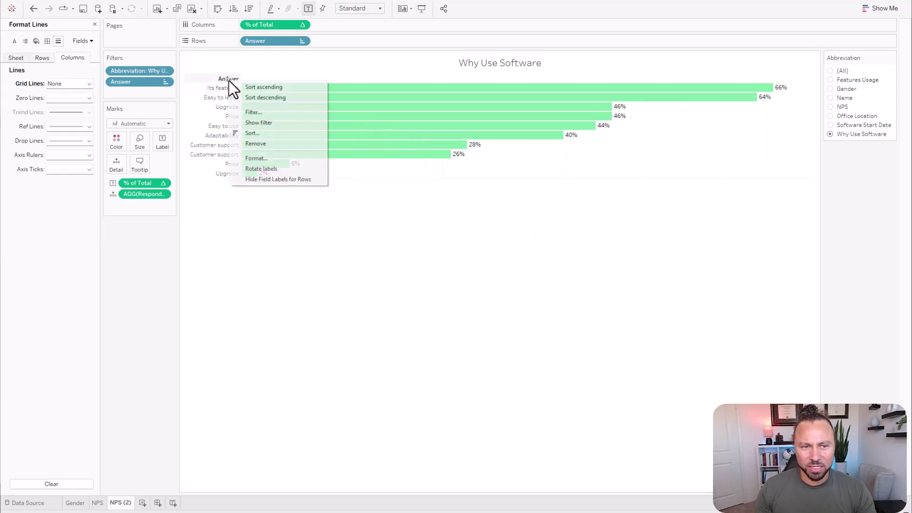
{"action": "left_click", "coordinate": [260, 144]}
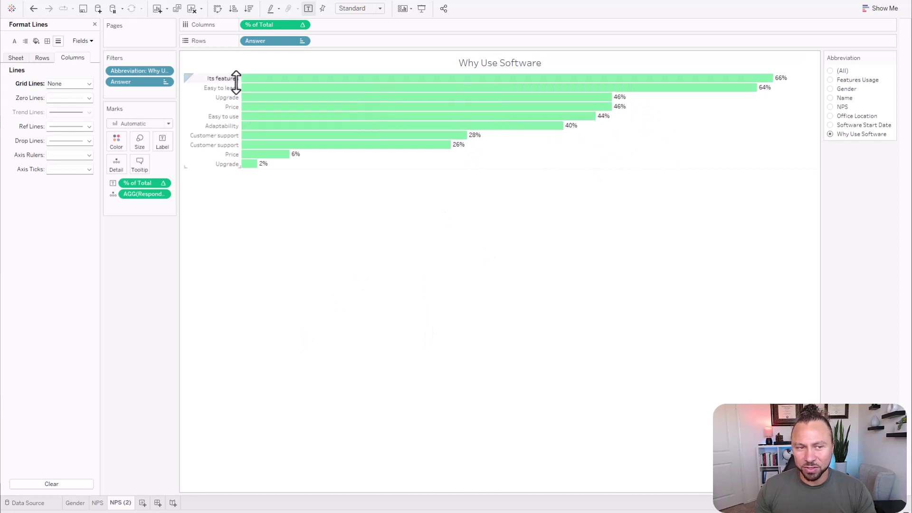
Rename the NPS (2) worksheet as Why use Software
{"action": "double_click", "coordinate": [124, 503]}
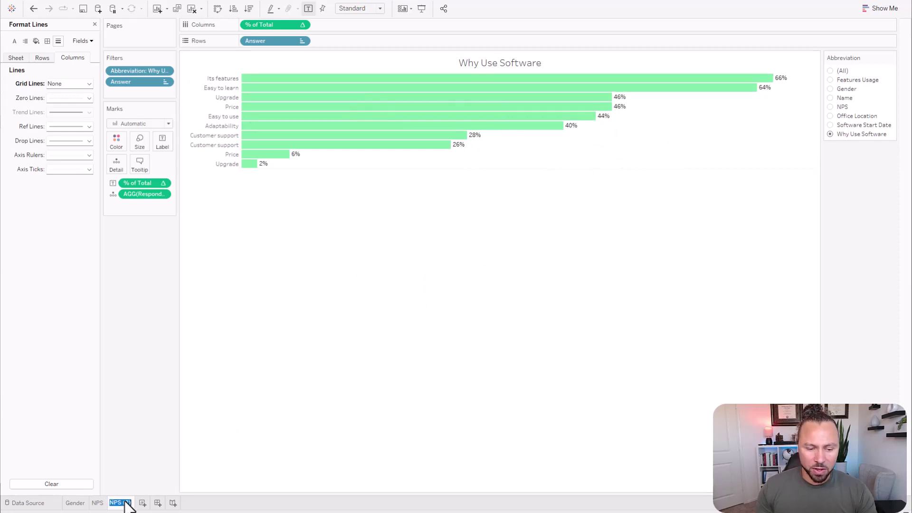
{"action": "type", "text": "Why U"}
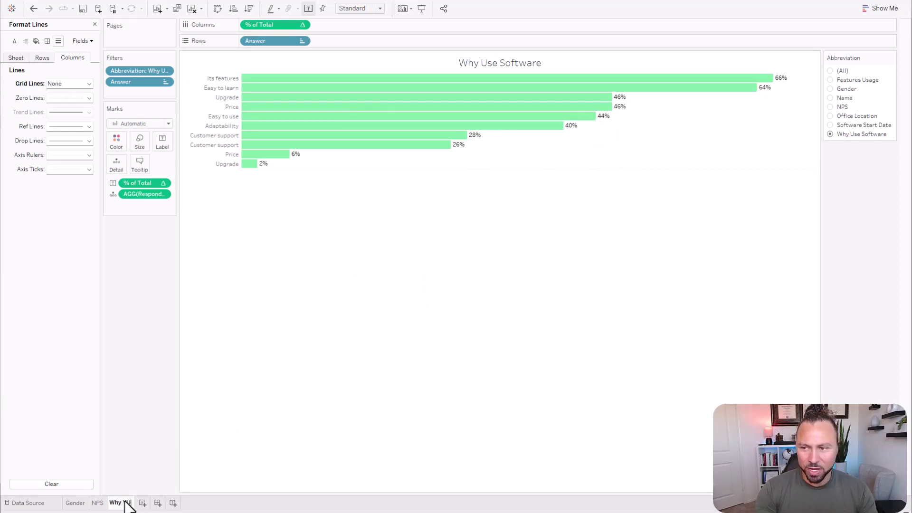
{"action": "key", "text": "BackSpace"}
{"action": "type", "text": "Use Software"}
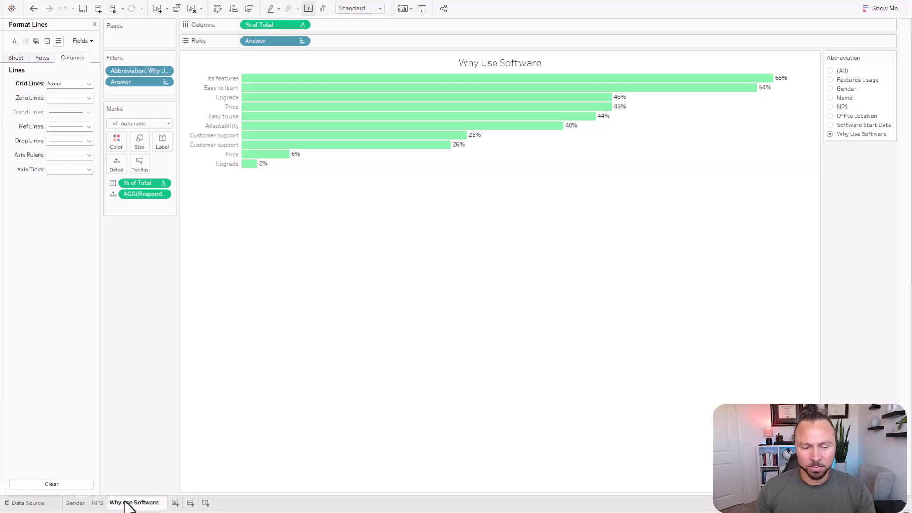
{"action": "key", "text": "Return"}
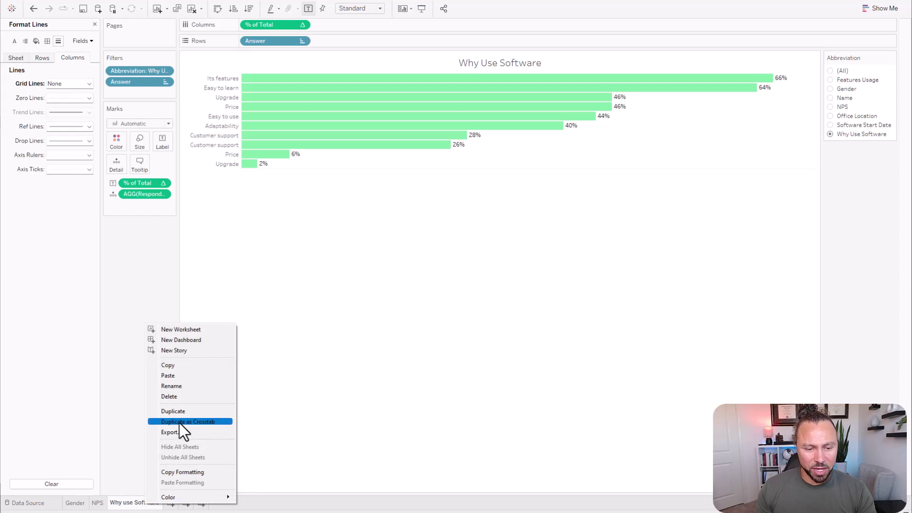
Duplicate the Why use Software worksheet and set the copy's Abbreviation filter to Office Location
{"action": "left_click", "coordinate": [181, 410]}
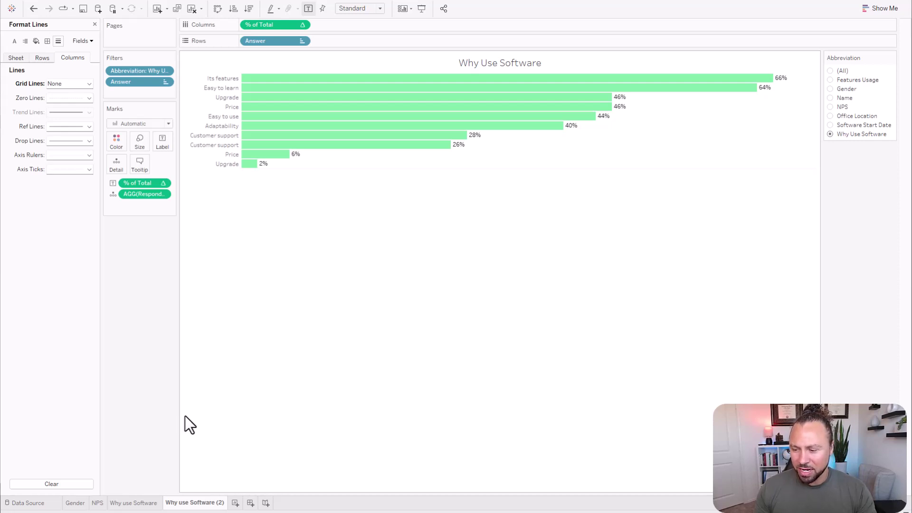
{"action": "left_click", "coordinate": [830, 116]}
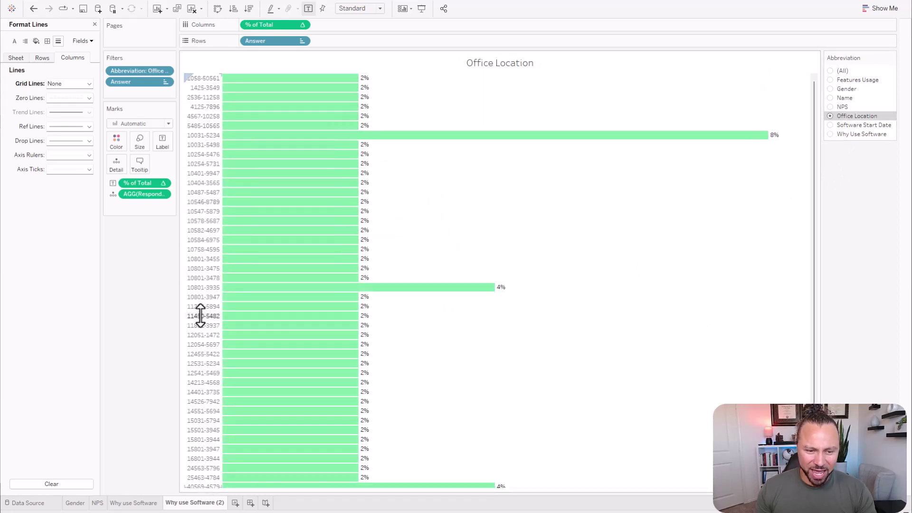
Create a calculated field named Zip Code with the formula LEFT([Answer],5)
{"action": "left_click", "coordinate": [95, 24]}
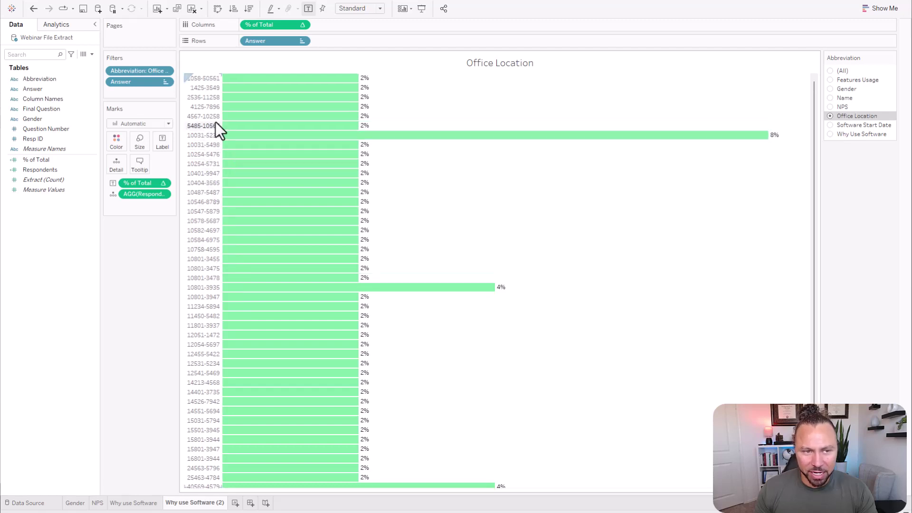
{"action": "left_click", "coordinate": [92, 54]}
{"action": "left_click", "coordinate": [53, 66]}
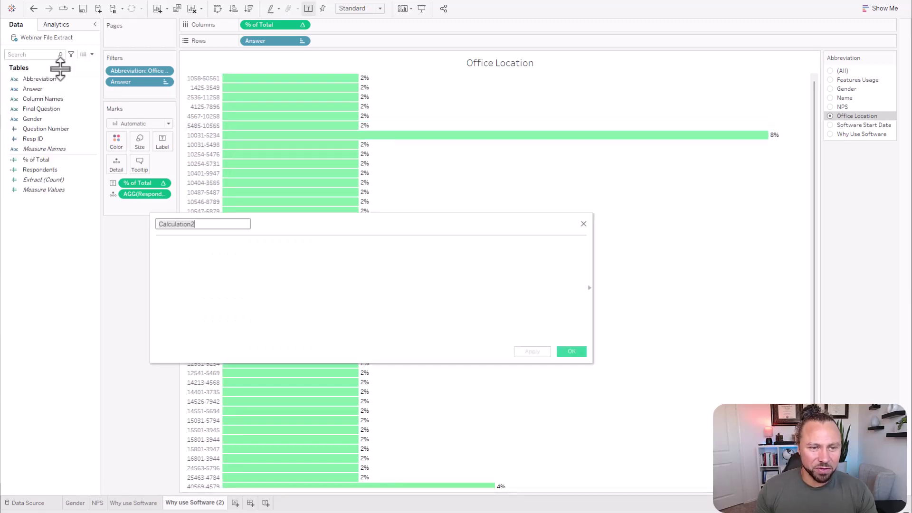
{"action": "type", "text": "Zip C"}
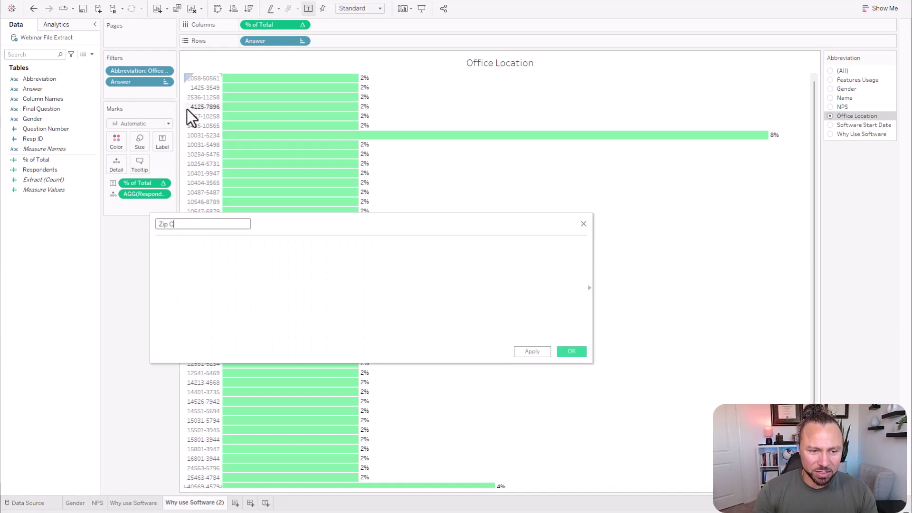
{"action": "type", "text": "ode"}
{"action": "key", "text": "Tab"}
{"action": "type", "text": "le"}
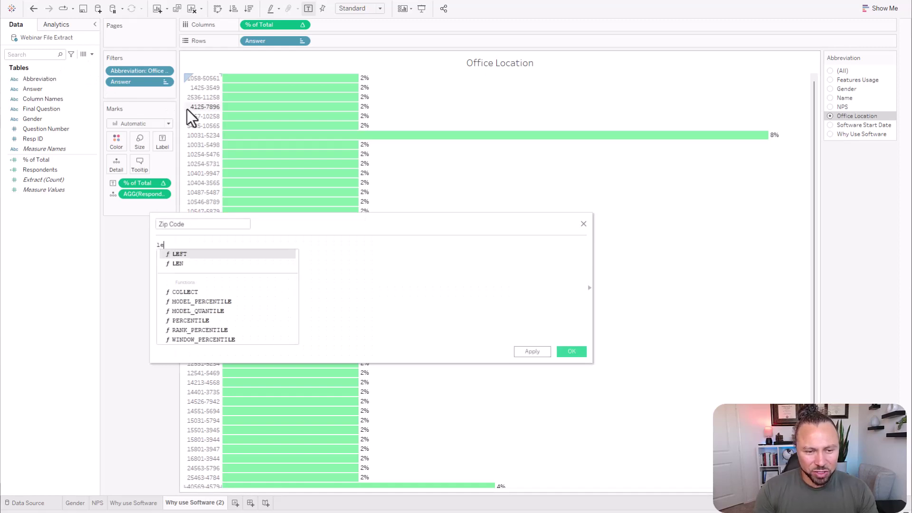
{"action": "type", "text": "ft"}
{"action": "key", "text": "Return"}
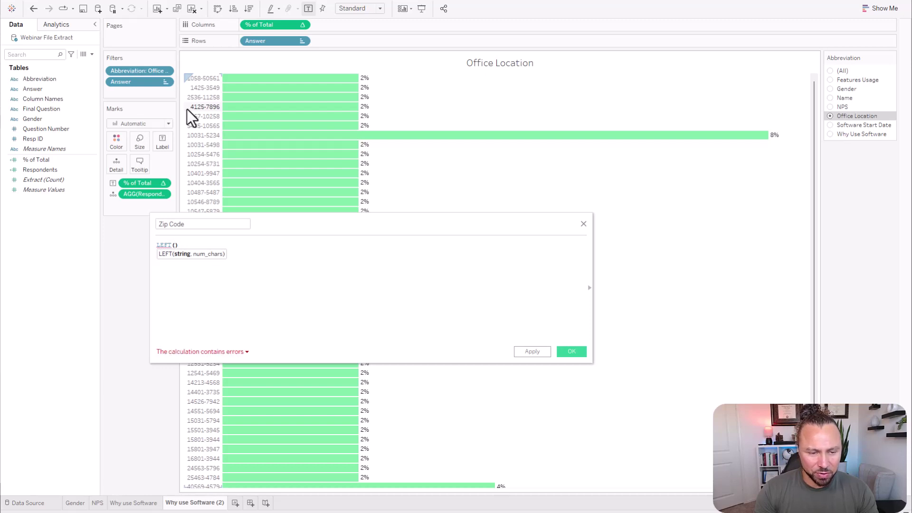
{"action": "type", "text": "ans"}
{"action": "key", "text": "Return"}
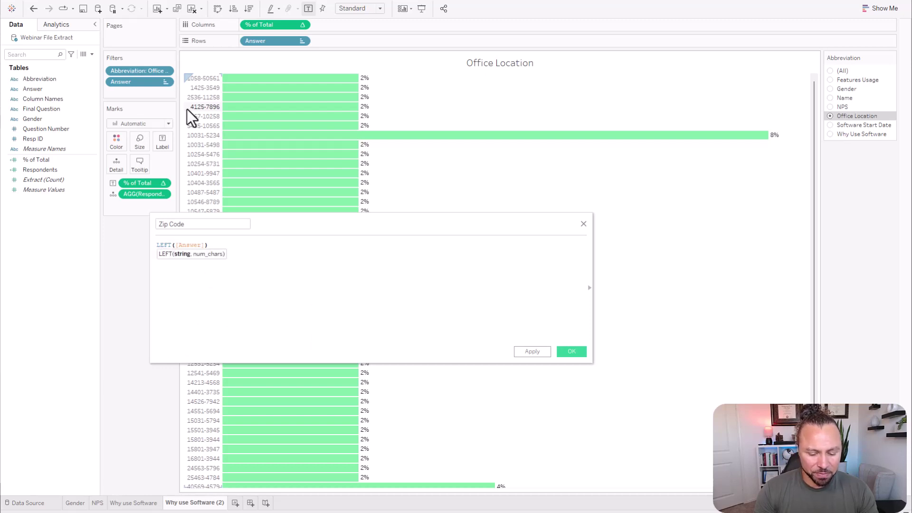
{"action": "type", "text": ",5"}
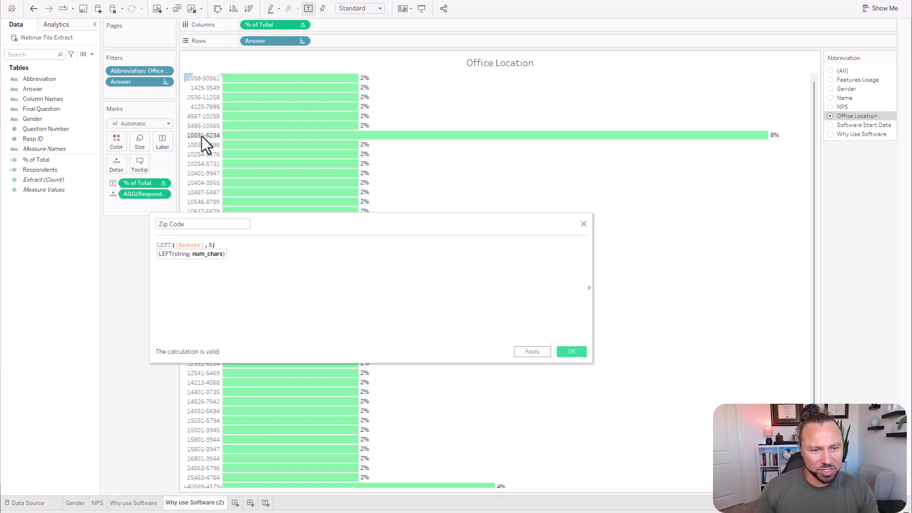
{"action": "left_click", "coordinate": [575, 354]}
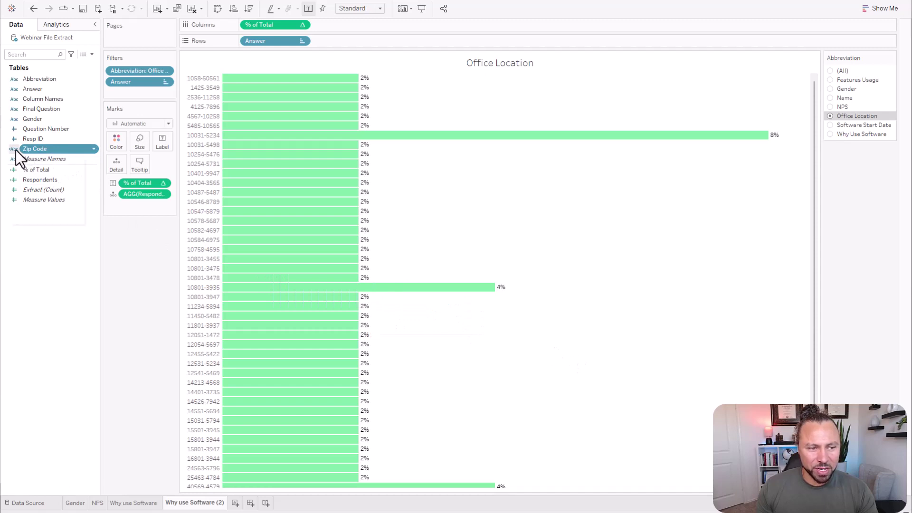
Assign the postal code geographic role to the Zip Code field
{"action": "left_click", "coordinate": [16, 150]}
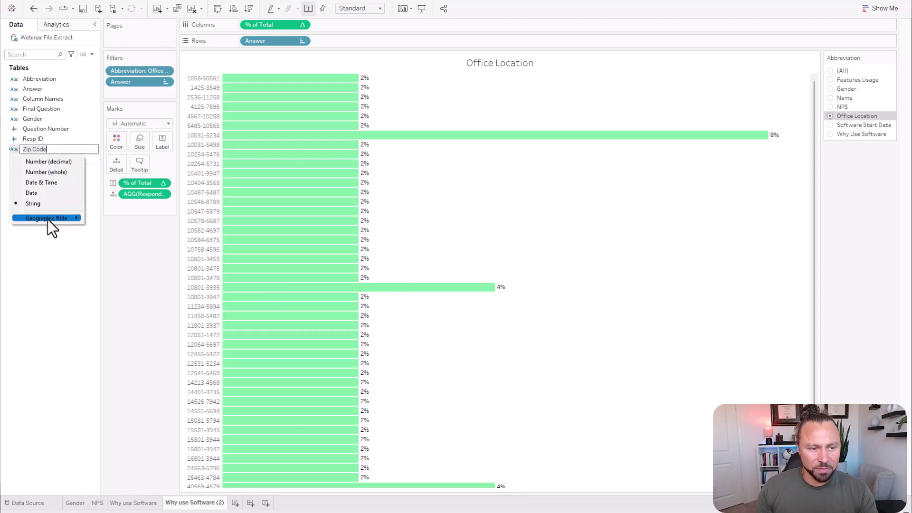
{"action": "mouse_move", "coordinate": [50, 218]}
{"action": "left_click", "coordinate": [118, 323]}
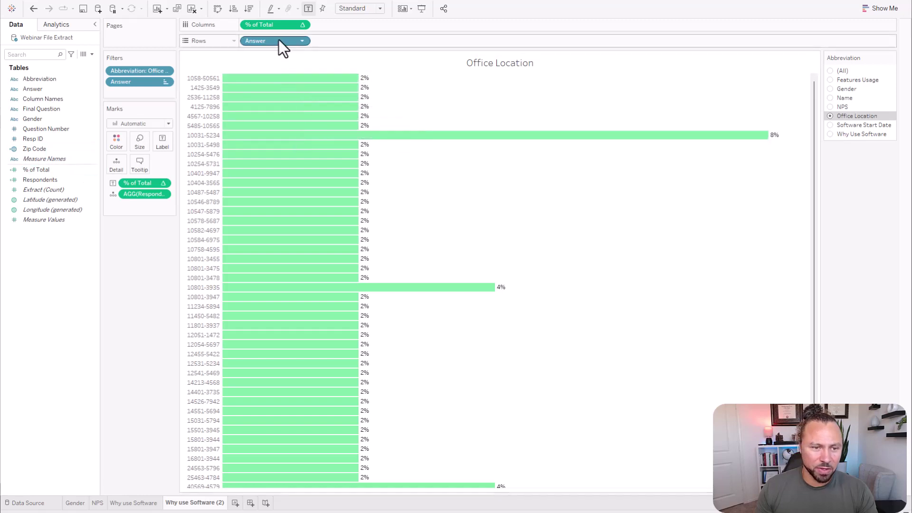
Remove Answer, % of Total and Respondents from the Office Location view and plot Zip Code as a map
{"action": "left_click_drag", "start_coordinate": [278, 40], "coordinate": [140, 286]}
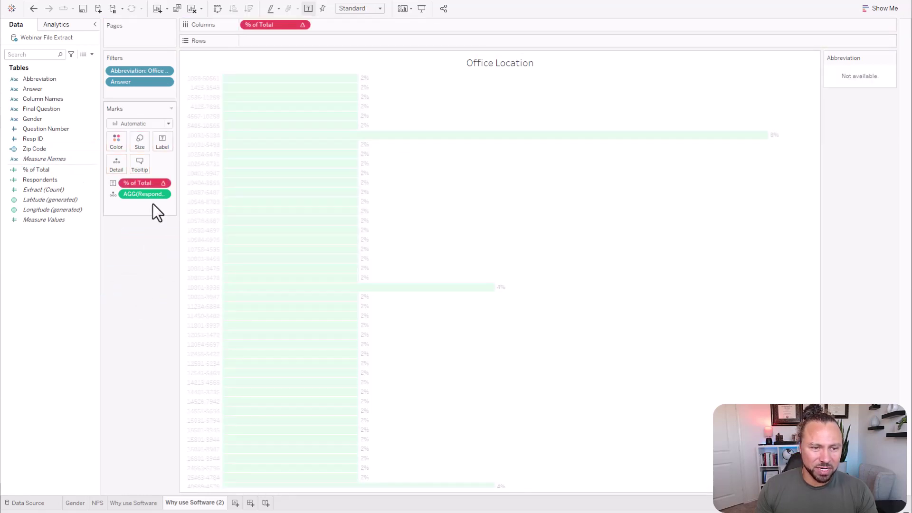
{"action": "left_click_drag", "start_coordinate": [143, 183], "coordinate": [142, 249]}
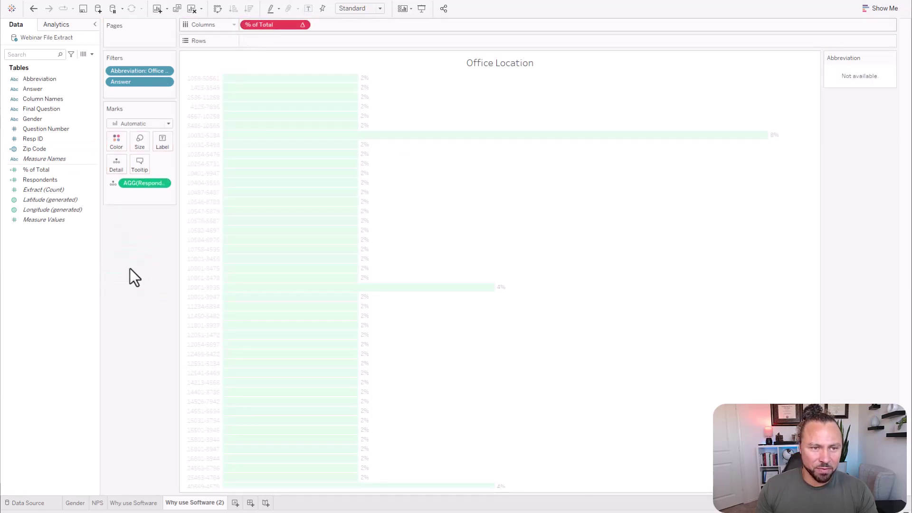
{"action": "left_click_drag", "start_coordinate": [268, 25], "coordinate": [209, 171]}
{"action": "left_click_drag", "start_coordinate": [143, 183], "coordinate": [126, 271]}
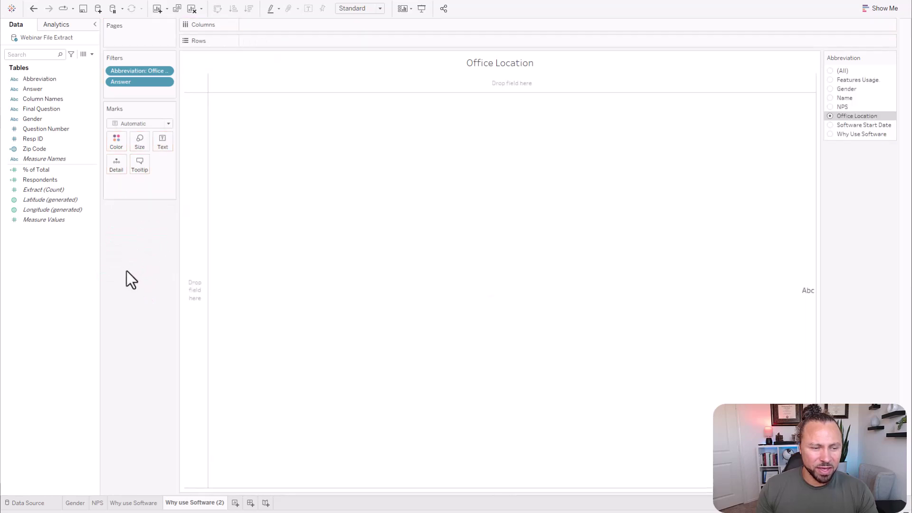
{"action": "double_click", "coordinate": [39, 148]}
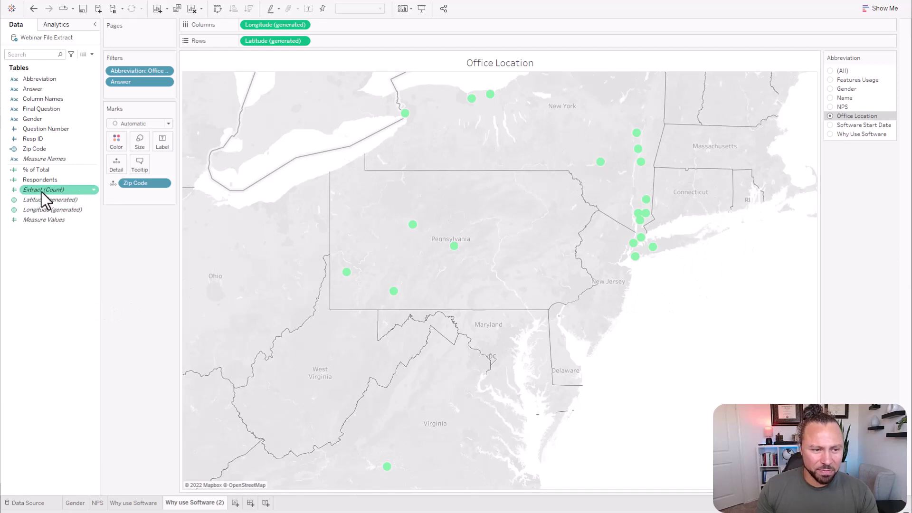
Label the map marks with % of Total computed across the zip codes, and size the marks by the same measure
{"action": "left_click_drag", "start_coordinate": [39, 169], "coordinate": [169, 145]}
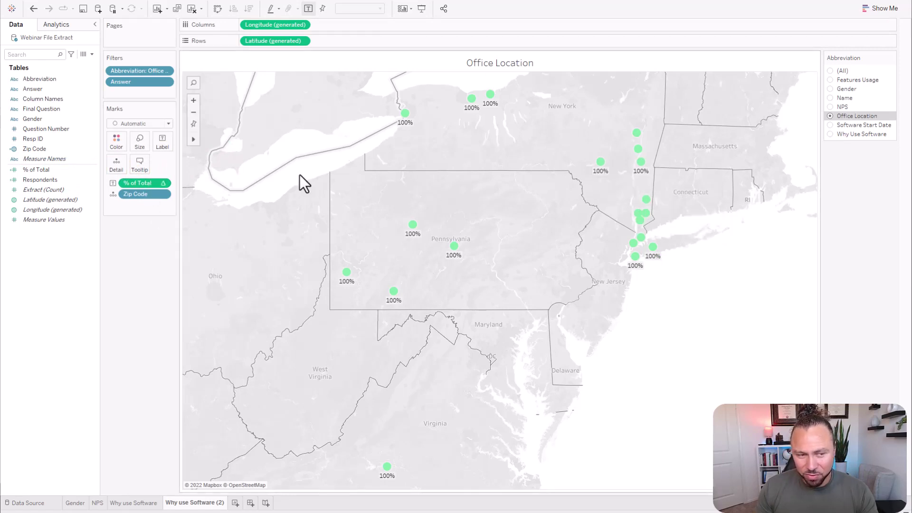
{"action": "right_click", "coordinate": [155, 185]}
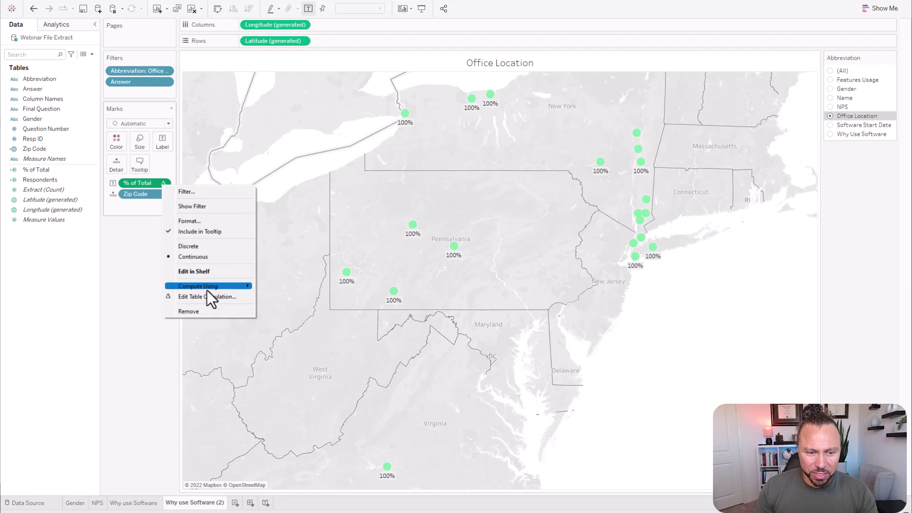
{"action": "mouse_move", "coordinate": [211, 288]}
{"action": "left_click", "coordinate": [287, 288]}
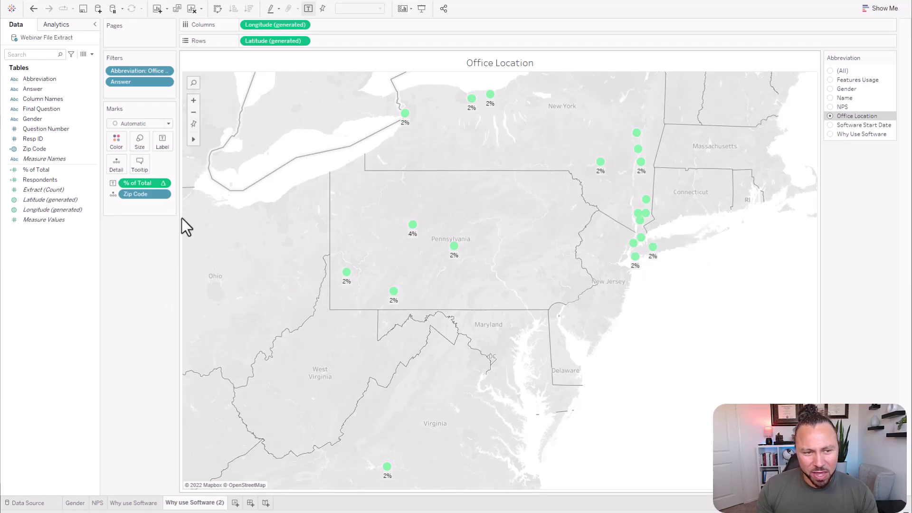
{"action": "left_click_drag", "start_coordinate": [153, 186], "coordinate": [143, 153]}
{"action": "mouse_move", "coordinate": [645, 250]}
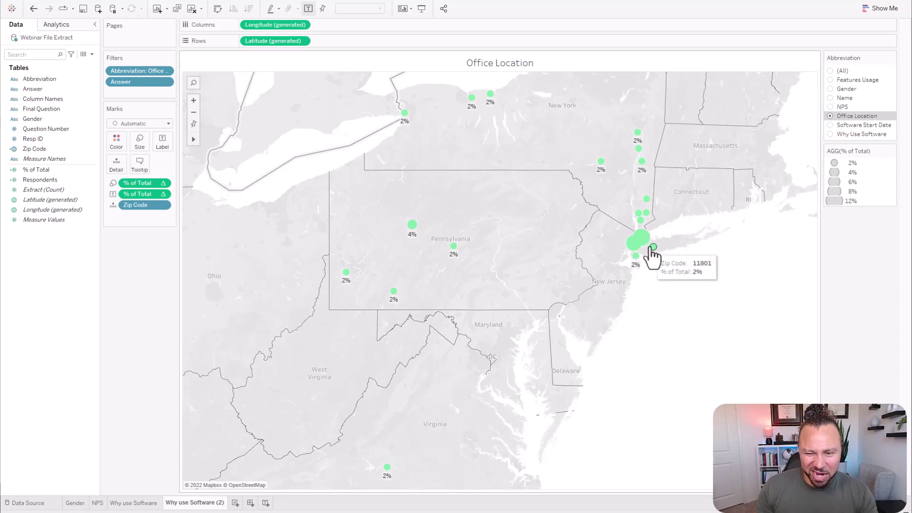
Give the map's circles a white border and make them slightly larger
{"action": "left_click", "coordinate": [126, 143]}
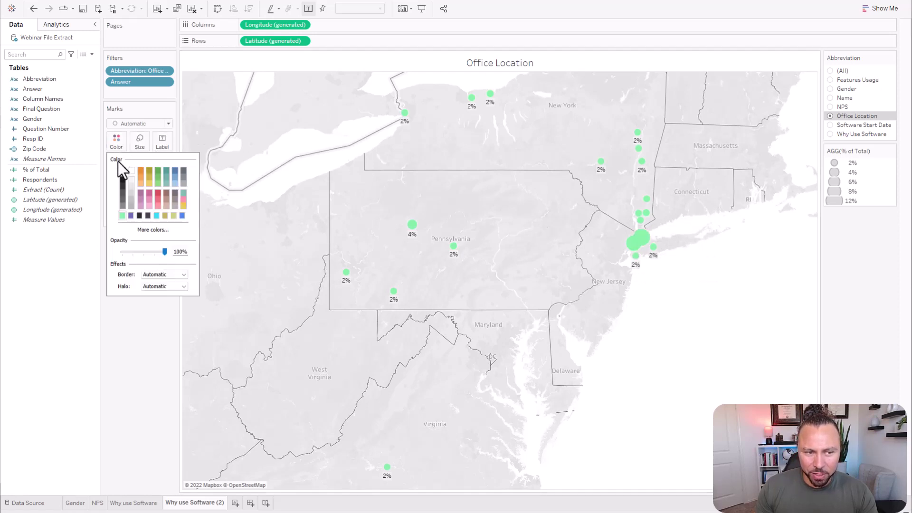
{"action": "left_click", "coordinate": [152, 275]}
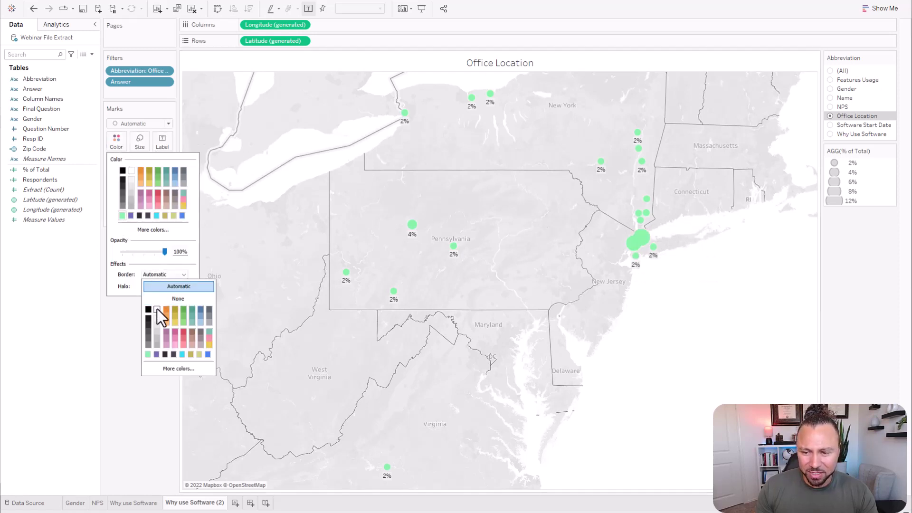
{"action": "left_click", "coordinate": [689, 293]}
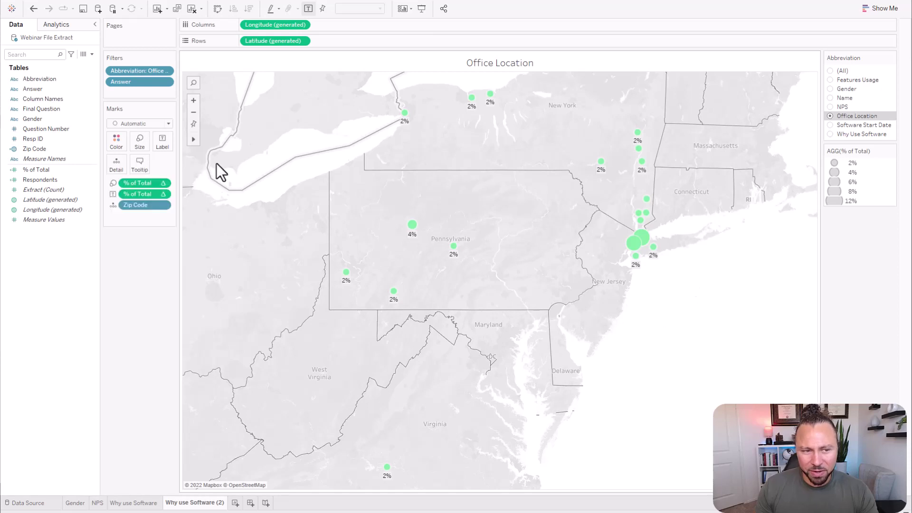
{"action": "left_click", "coordinate": [141, 142]}
{"action": "left_click_drag", "start_coordinate": [176, 166], "coordinate": [181, 166]}
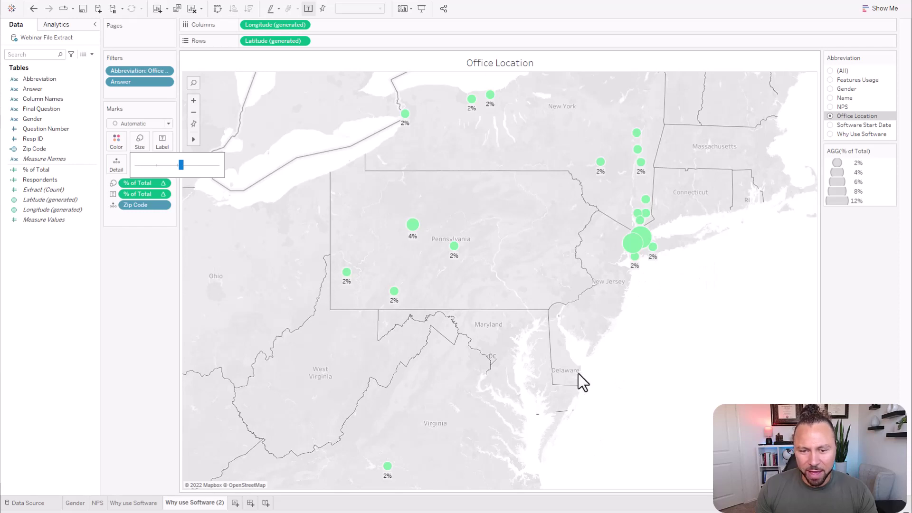
Turn on the Points of Interest, Cities and Streets, Highways, Routes background layers for the Office Location map
{"action": "left_click", "coordinate": [519, 239]}
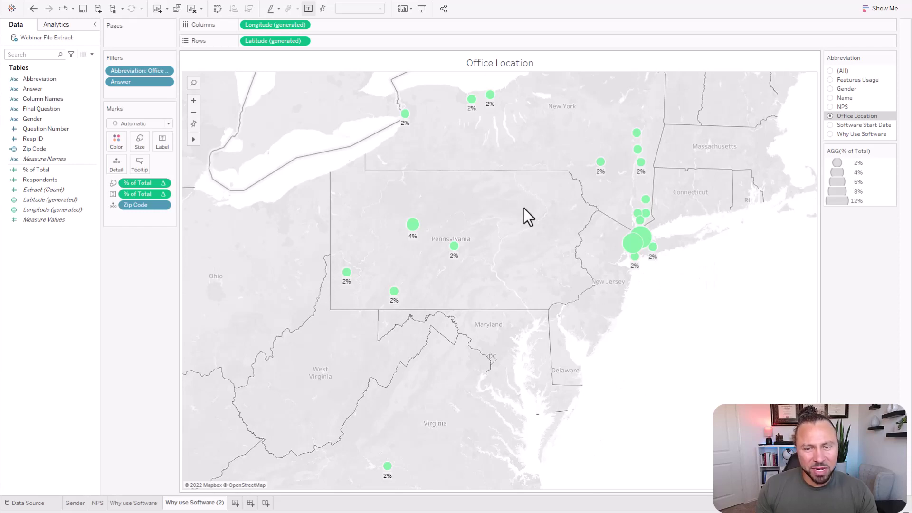
{"action": "left_click", "coordinate": [169, 1]}
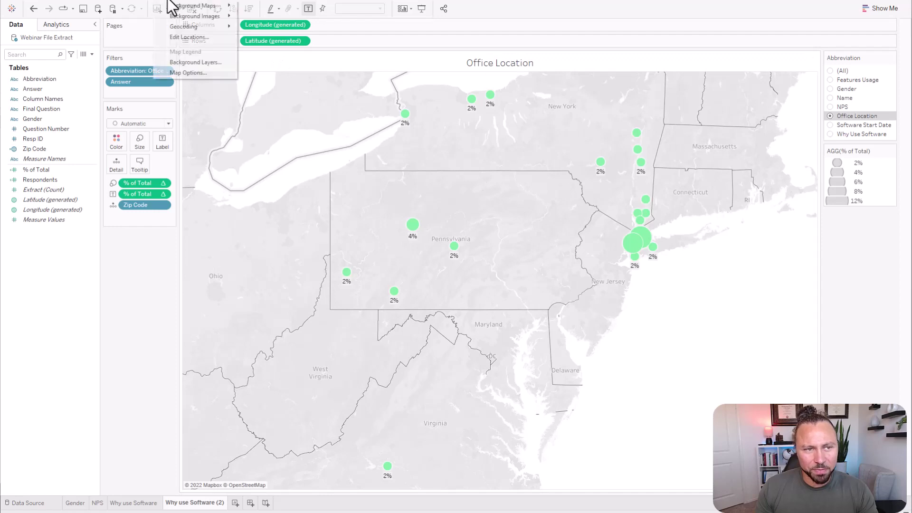
{"action": "left_click", "coordinate": [196, 63]}
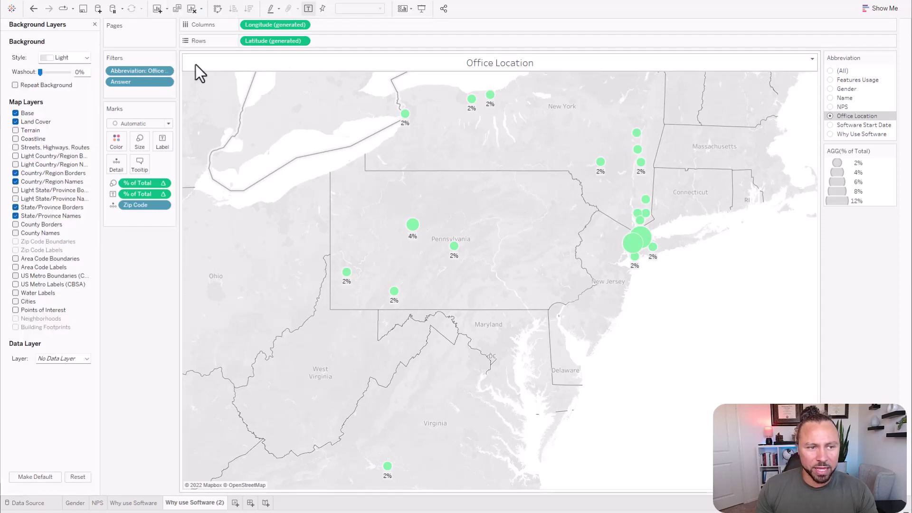
{"action": "left_click", "coordinate": [15, 310]}
{"action": "left_click", "coordinate": [16, 301]}
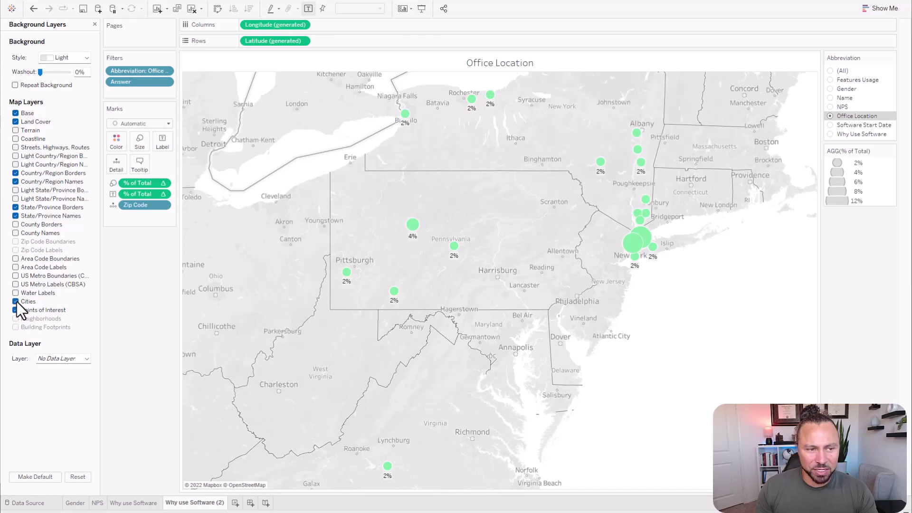
{"action": "left_click", "coordinate": [16, 148]}
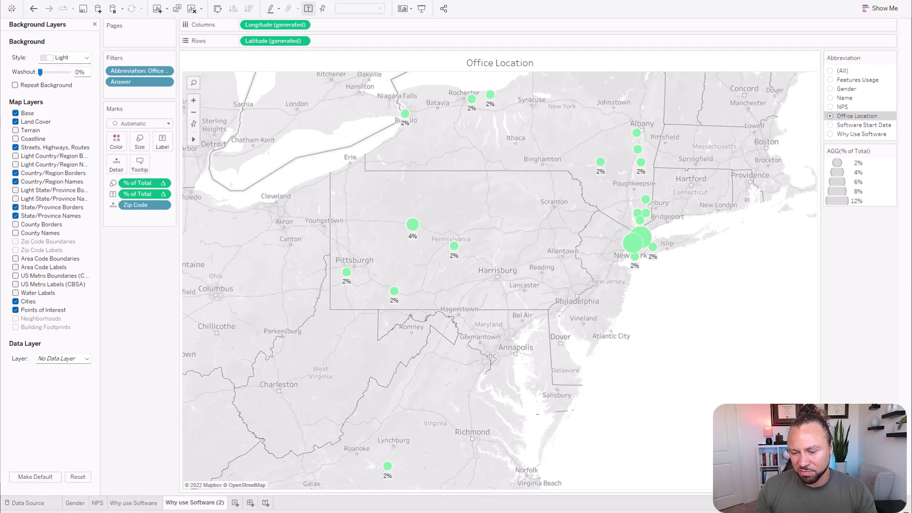
Rename the map worksheet as Office Location
{"action": "double_click", "coordinate": [214, 501]}
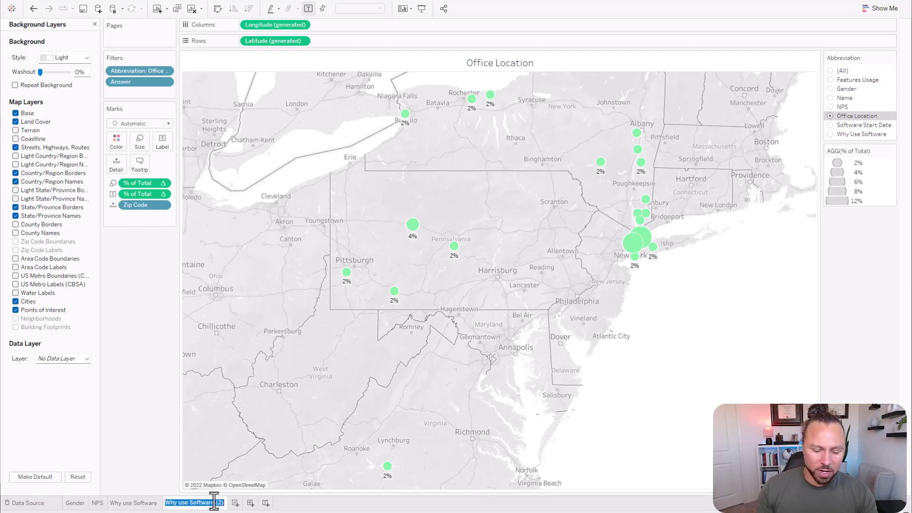
{"action": "type", "text": "Office Location"}
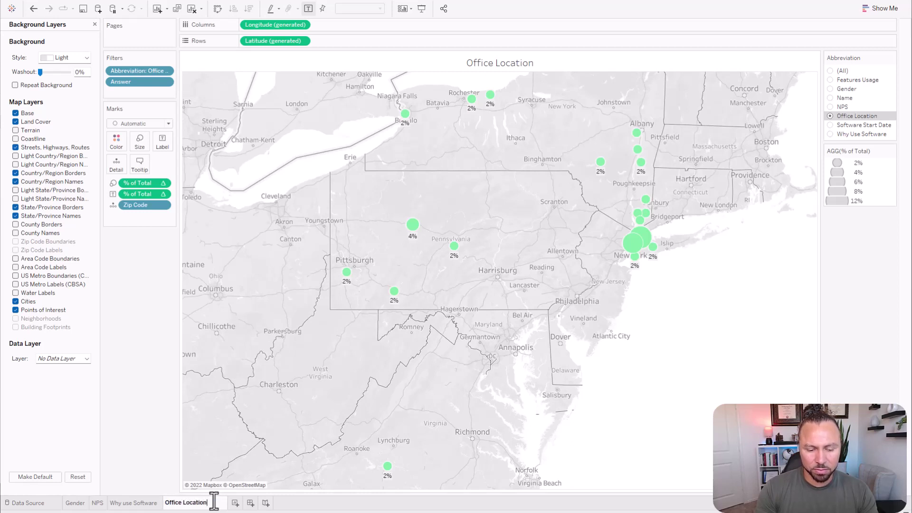
{"action": "key", "text": "Return"}
Duplicate the Office Location worksheet and filter the copy's Abbreviation to Software Start Date
{"action": "right_click", "coordinate": [189, 504]}
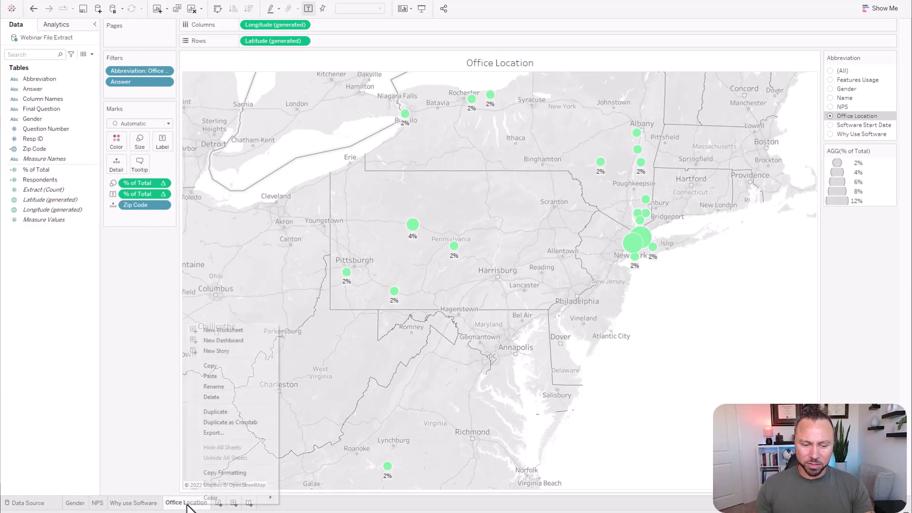
{"action": "left_click", "coordinate": [222, 412]}
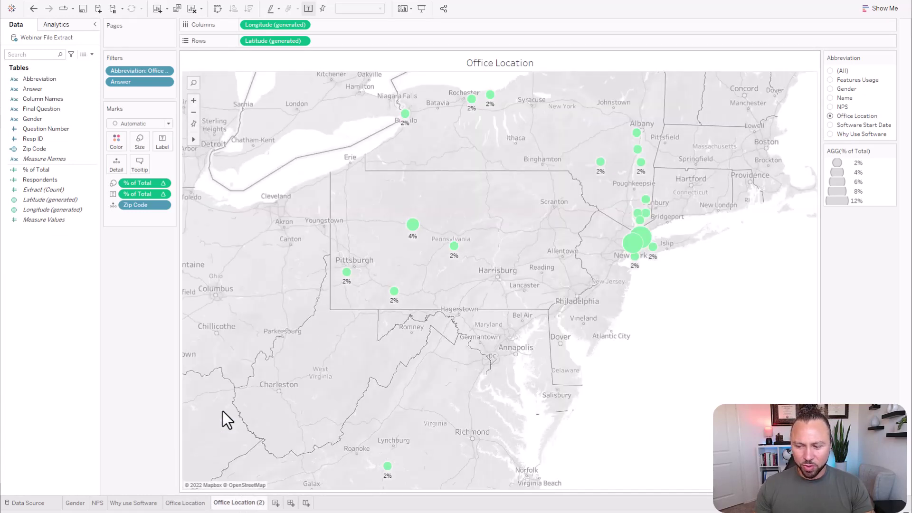
{"action": "left_click", "coordinate": [829, 125]}
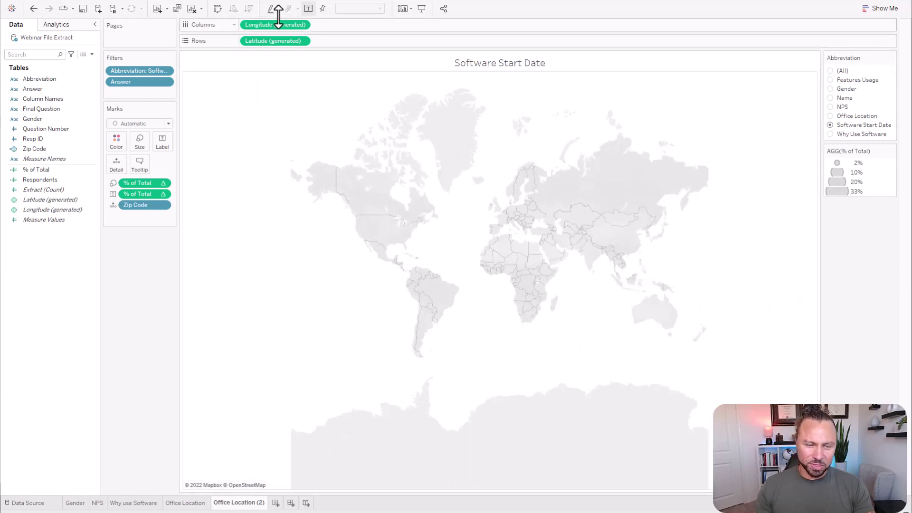
Clear Longitude, Latitude, Zip Code and % of Total from the duplicated view and list Answer in the rows
{"action": "left_click_drag", "start_coordinate": [278, 17], "coordinate": [144, 292]}
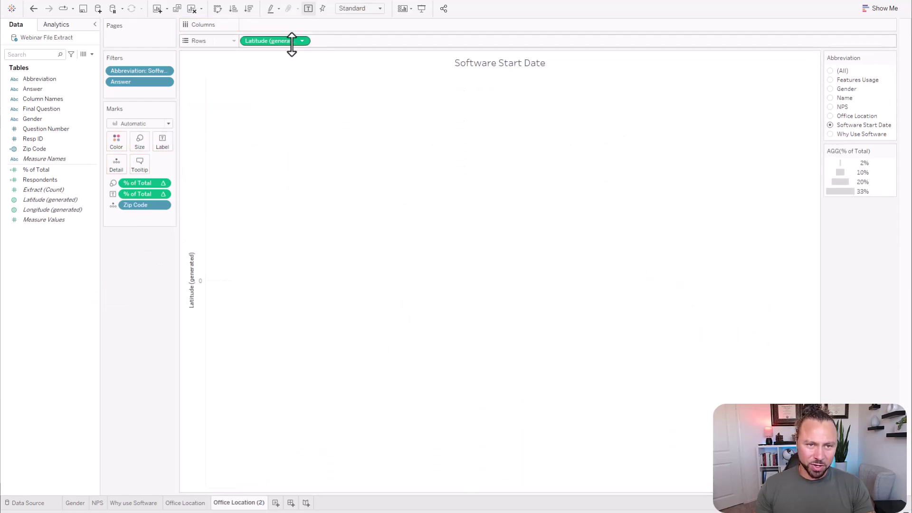
{"action": "left_click_drag", "start_coordinate": [291, 44], "coordinate": [135, 261]}
{"action": "left_click_drag", "start_coordinate": [142, 205], "coordinate": [126, 276]}
{"action": "left_click_drag", "start_coordinate": [142, 188], "coordinate": [130, 263]}
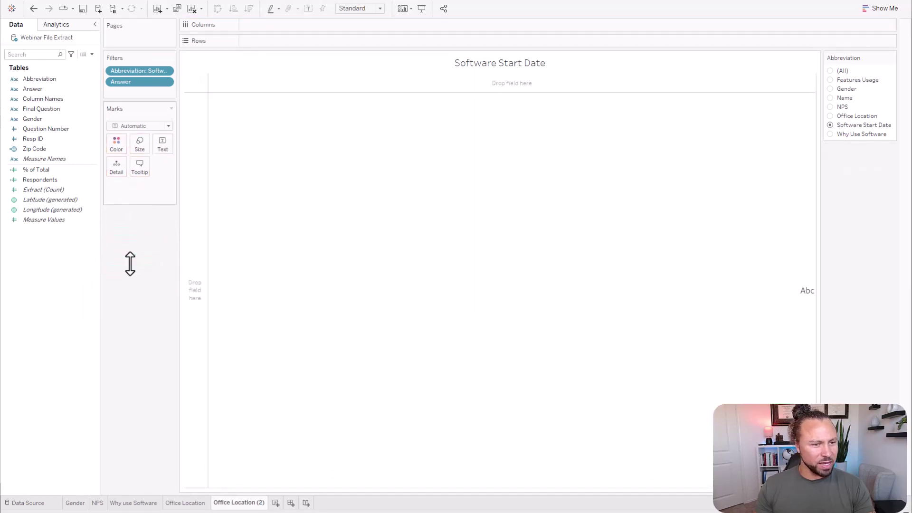
{"action": "left_click_drag", "start_coordinate": [28, 88], "coordinate": [309, 45]}
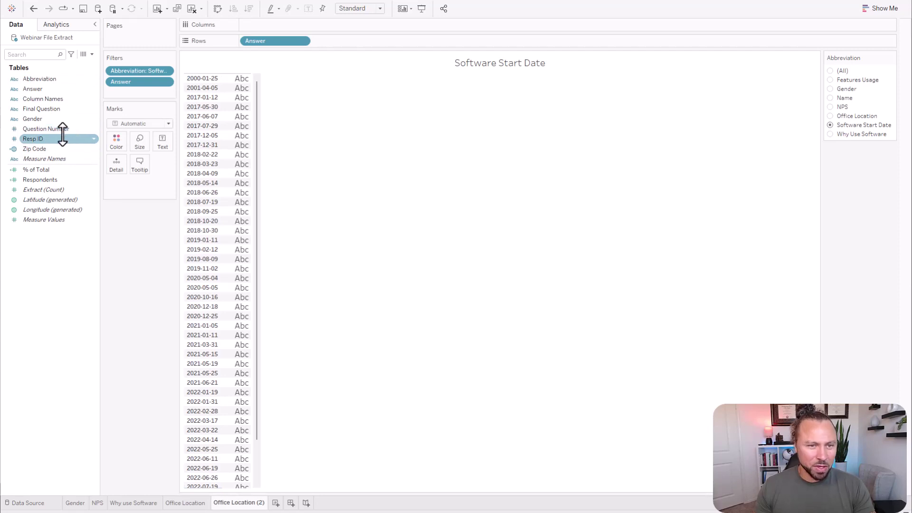
Create a calculated field named Start Date with the formula [Answer]
{"action": "left_click", "coordinate": [91, 54]}
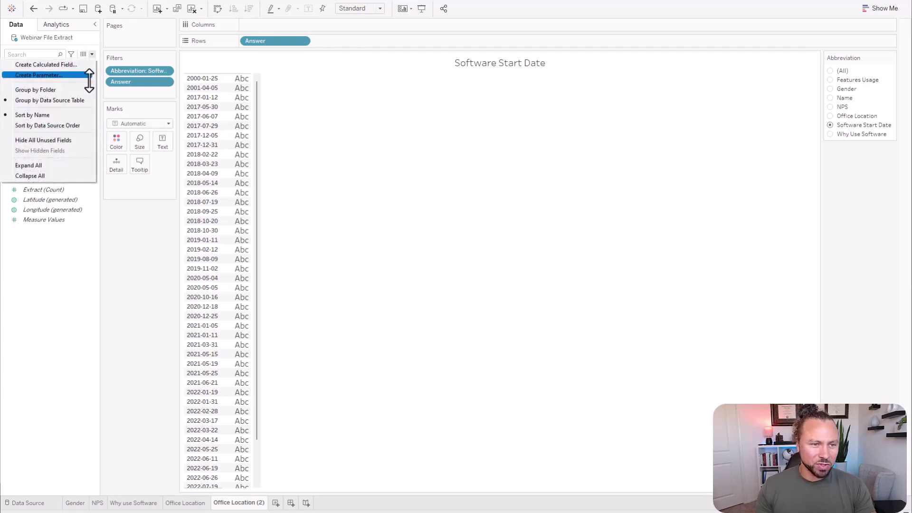
{"action": "left_click", "coordinate": [61, 65]}
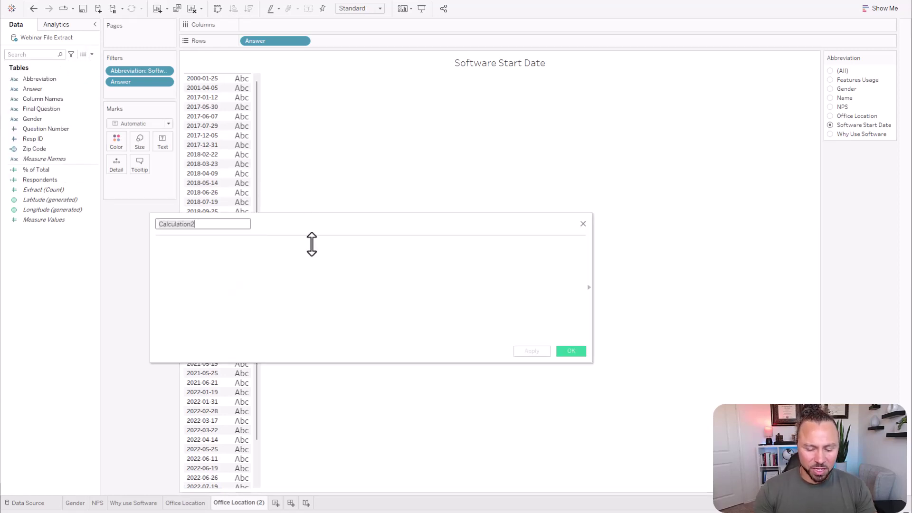
{"action": "type", "text": "Start Date"}
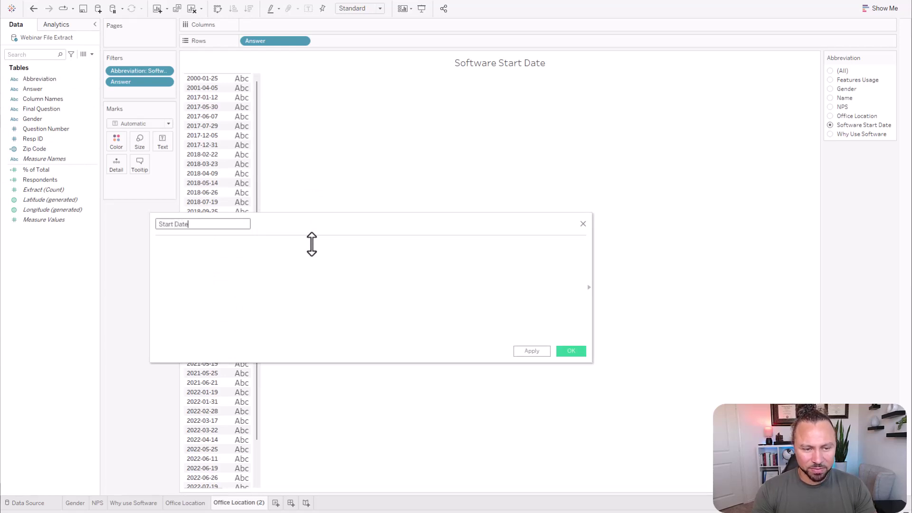
{"action": "key", "text": "Tab"}
{"action": "type", "text": "[Ans"}
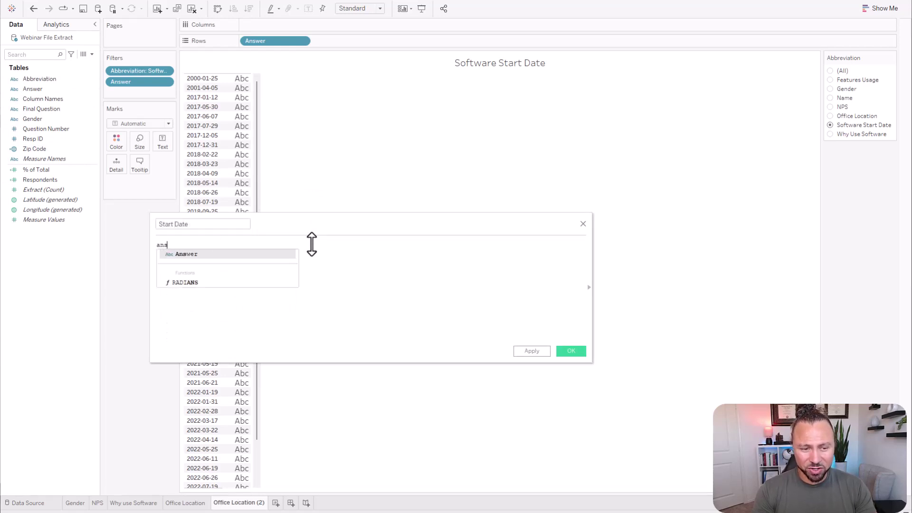
{"action": "key", "text": "Return"}
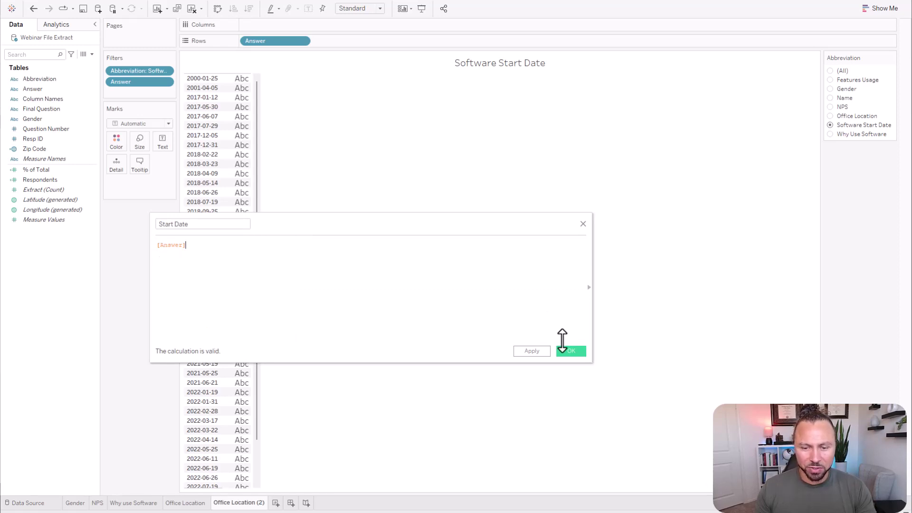
{"action": "left_click", "coordinate": [570, 351]}
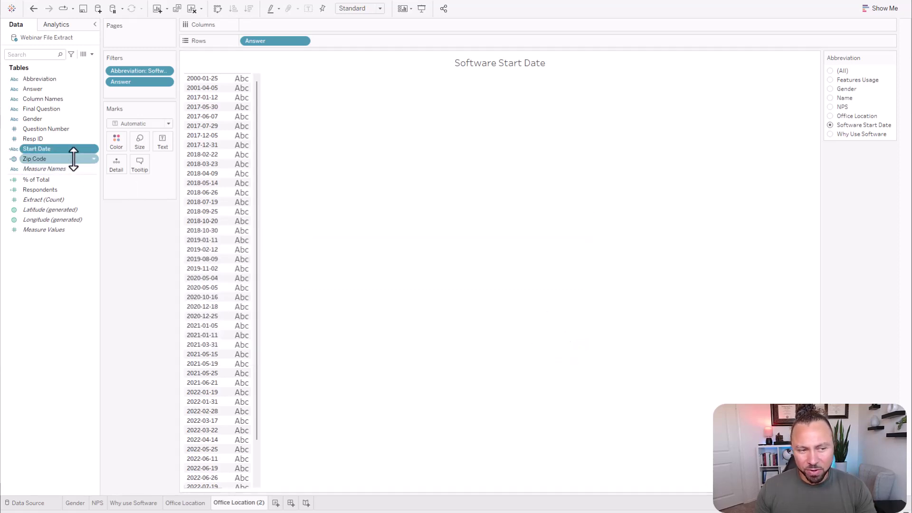
Change the Start Date field's data type to Date and replace Answer with the year of Start Date in the rows
{"action": "left_click", "coordinate": [14, 149]}
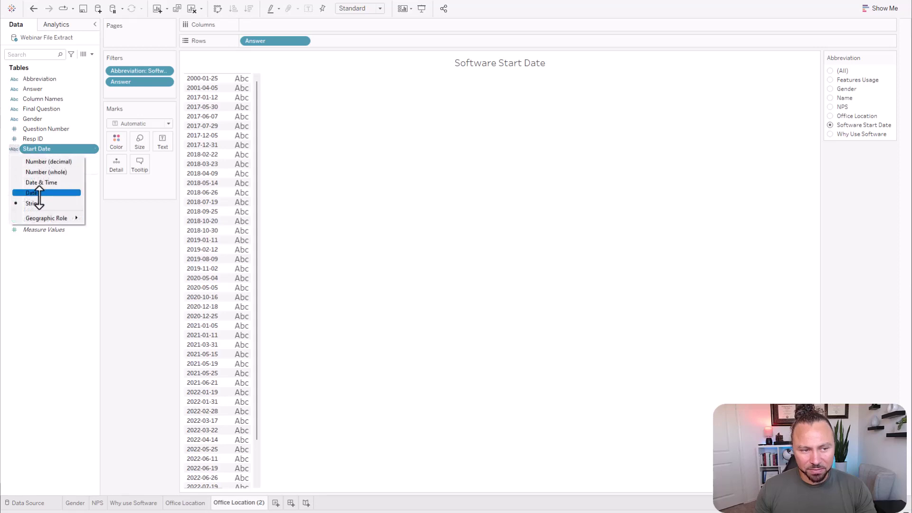
{"action": "left_click", "coordinate": [38, 192]}
{"action": "left_click", "coordinate": [60, 220]}
{"action": "left_click", "coordinate": [28, 148]}
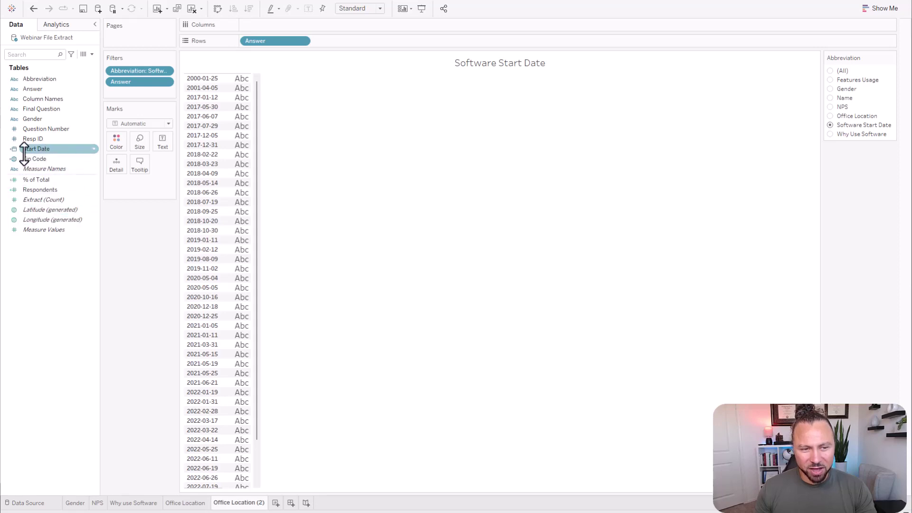
{"action": "left_click_drag", "start_coordinate": [29, 149], "coordinate": [337, 42]}
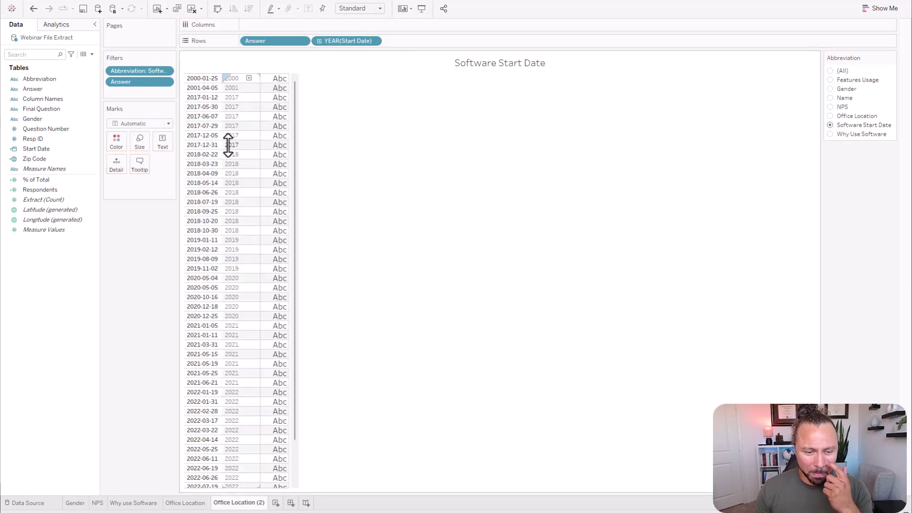
{"action": "left_click_drag", "start_coordinate": [274, 40], "coordinate": [151, 304]}
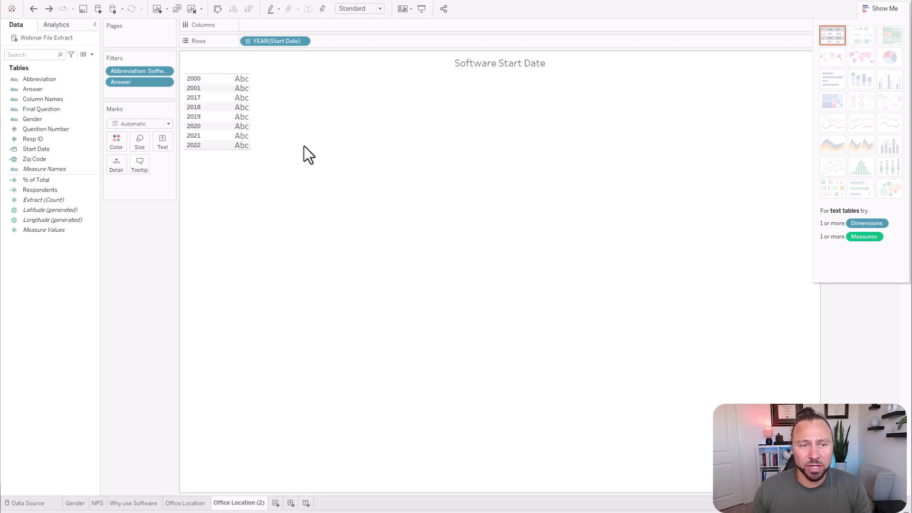
Add Respondents to the yearly table and convert it to a continuous area chart
{"action": "left_click", "coordinate": [38, 193]}
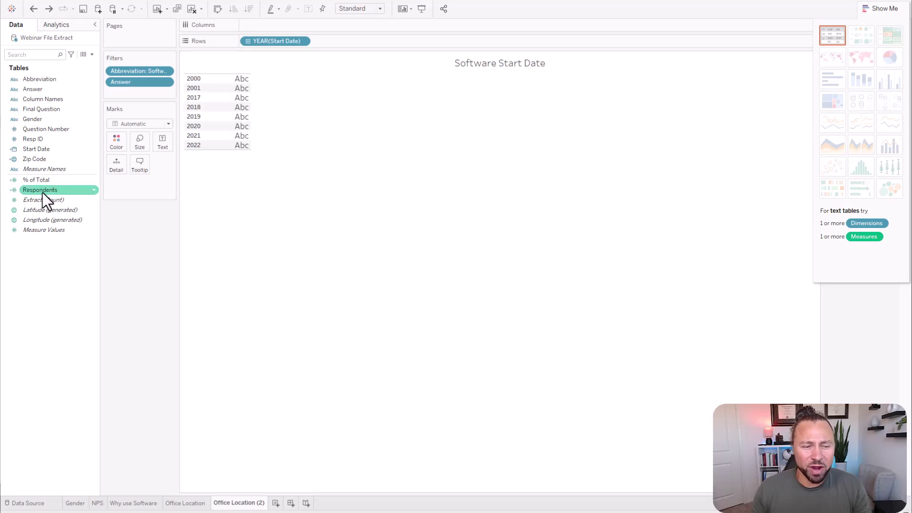
{"action": "left_click_drag", "start_coordinate": [42, 192], "coordinate": [266, 117]}
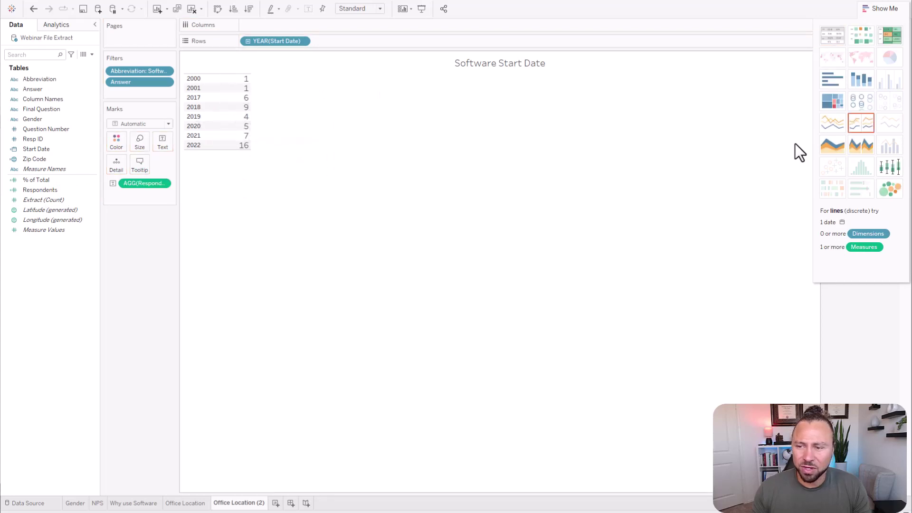
{"action": "left_click", "coordinate": [826, 142]}
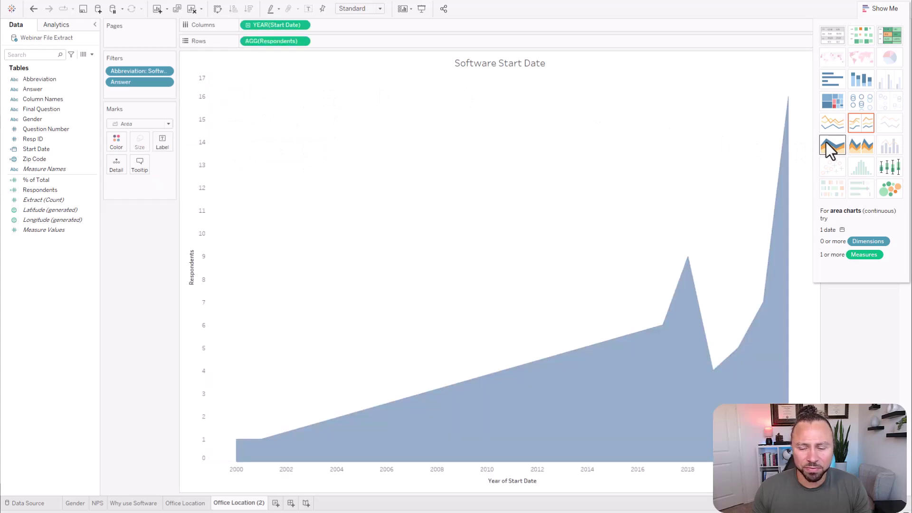
{"action": "left_click", "coordinate": [882, 8]}
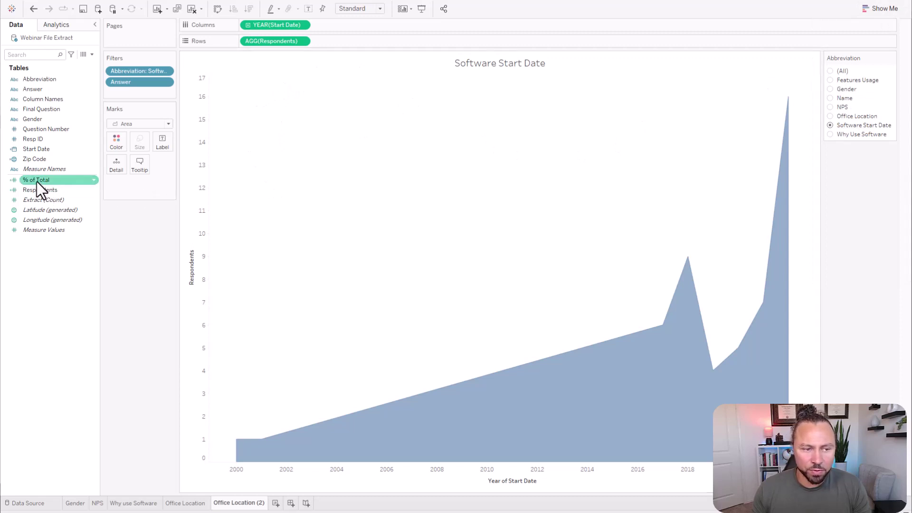
Replace Respondents with % of Total on the area chart's rows and label the marks with the same measure
{"action": "left_click_drag", "start_coordinate": [38, 179], "coordinate": [261, 44]}
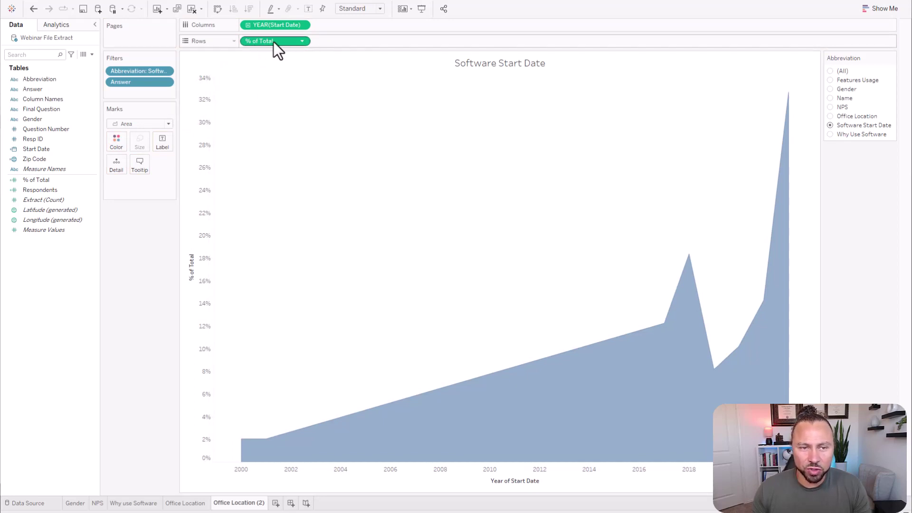
{"action": "left_click_drag", "start_coordinate": [274, 42], "coordinate": [162, 142]}
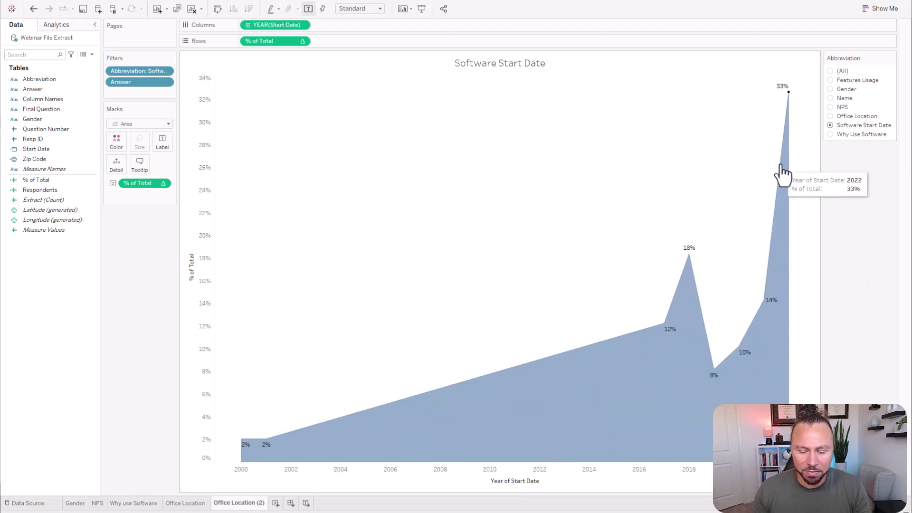
Color the area chart with the custom light blue #25cef7 and give it a dark gray border
{"action": "left_click", "coordinate": [120, 145]}
{"action": "left_click", "coordinate": [138, 230]}
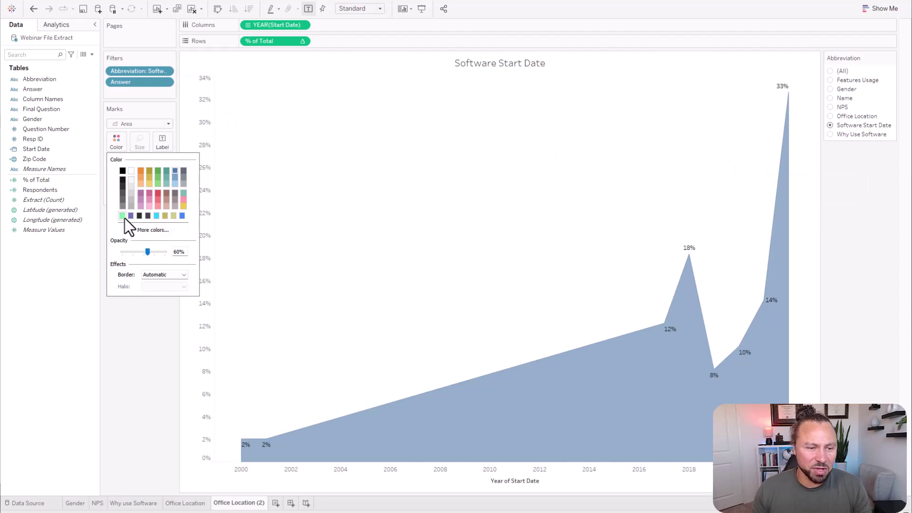
{"action": "left_click", "coordinate": [342, 295]}
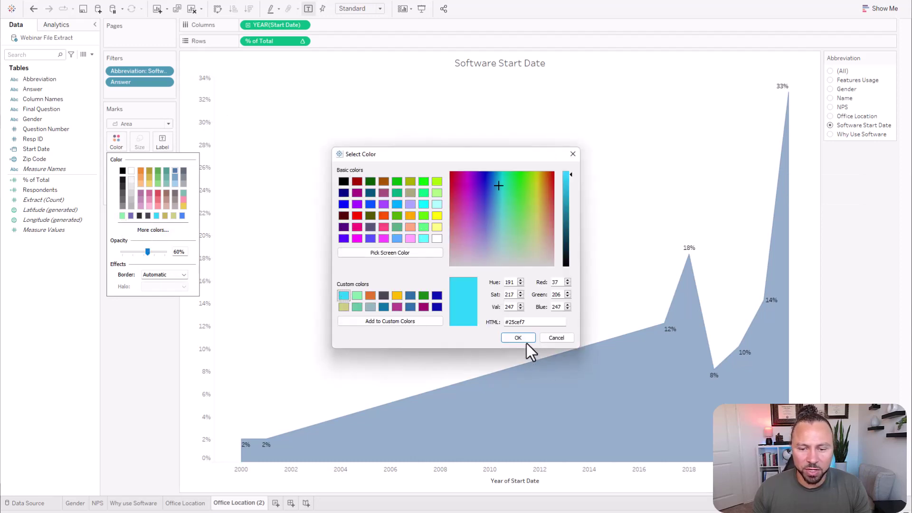
{"action": "left_click", "coordinate": [520, 338]}
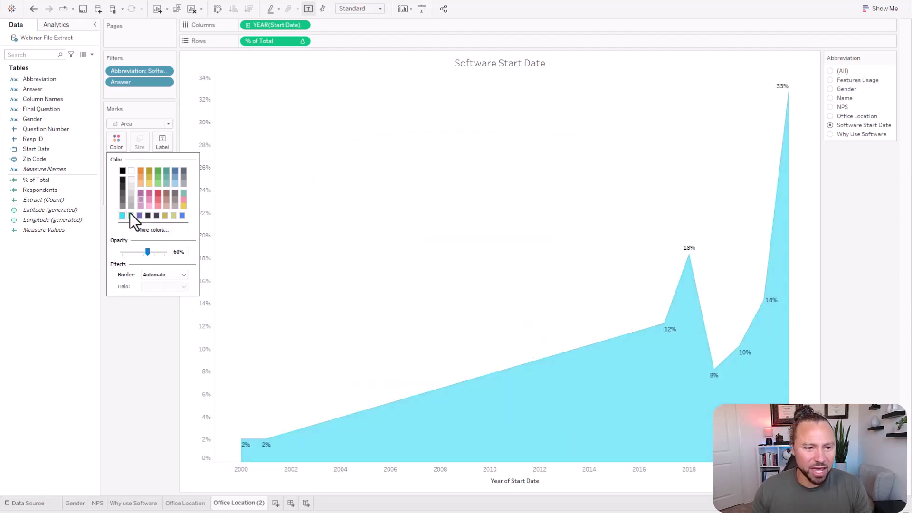
{"action": "left_click", "coordinate": [145, 274]}
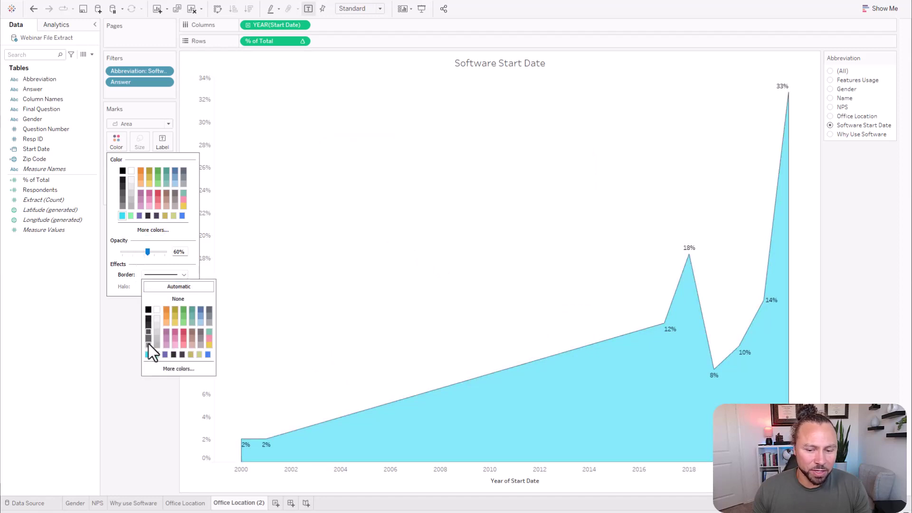
{"action": "left_click", "coordinate": [149, 335]}
{"action": "left_click", "coordinate": [448, 189]}
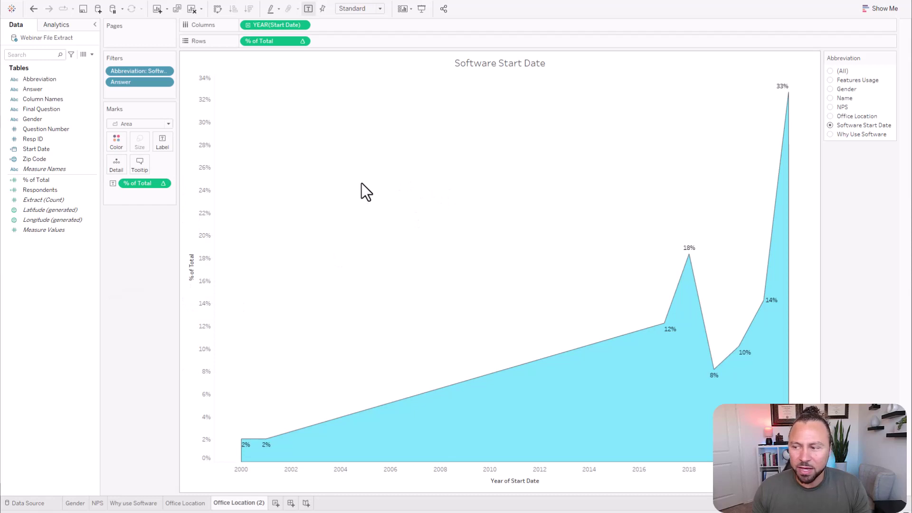
Hide the % of Total axis header and rename the worksheet Start Date
{"action": "right_click", "coordinate": [196, 279]}
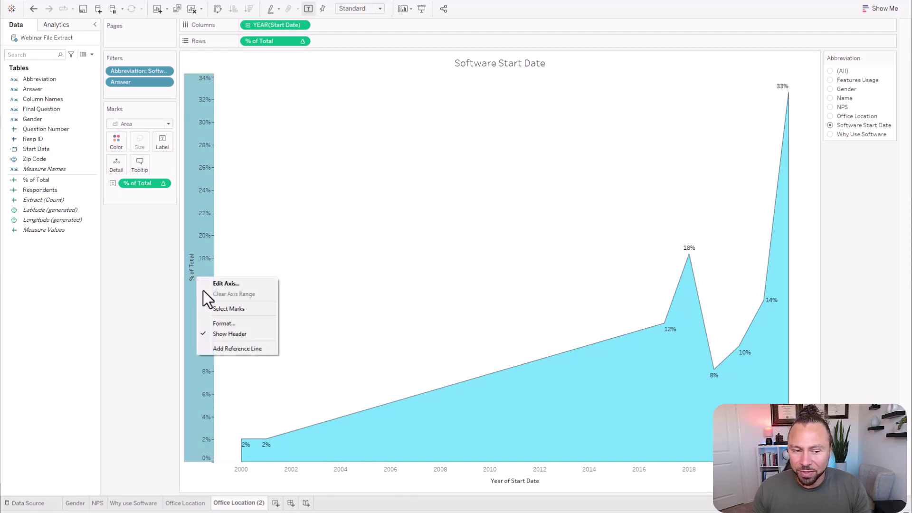
{"action": "left_click", "coordinate": [221, 334]}
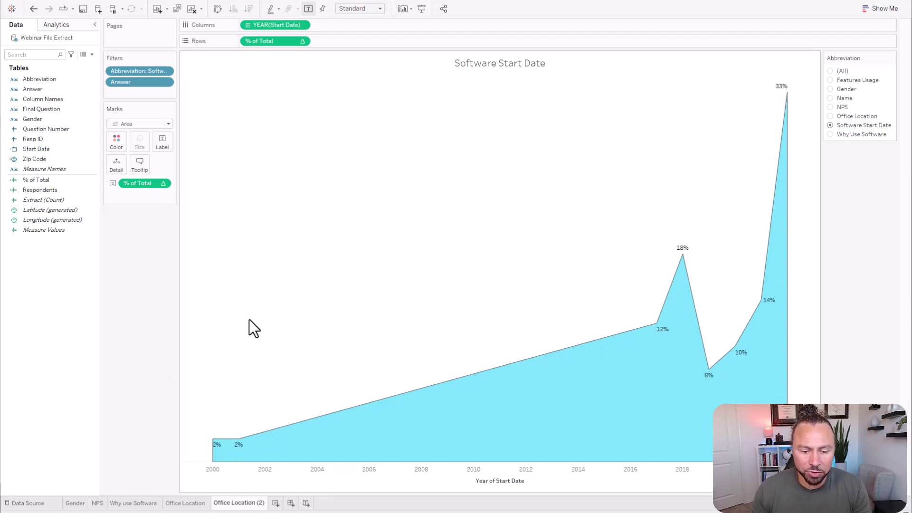
{"action": "double_click", "coordinate": [254, 502]}
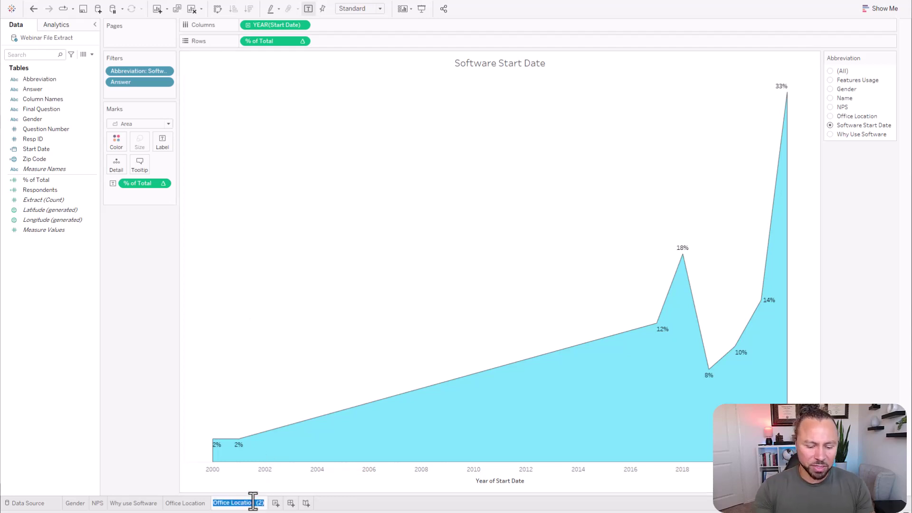
{"action": "type", "text": "Start Da"}
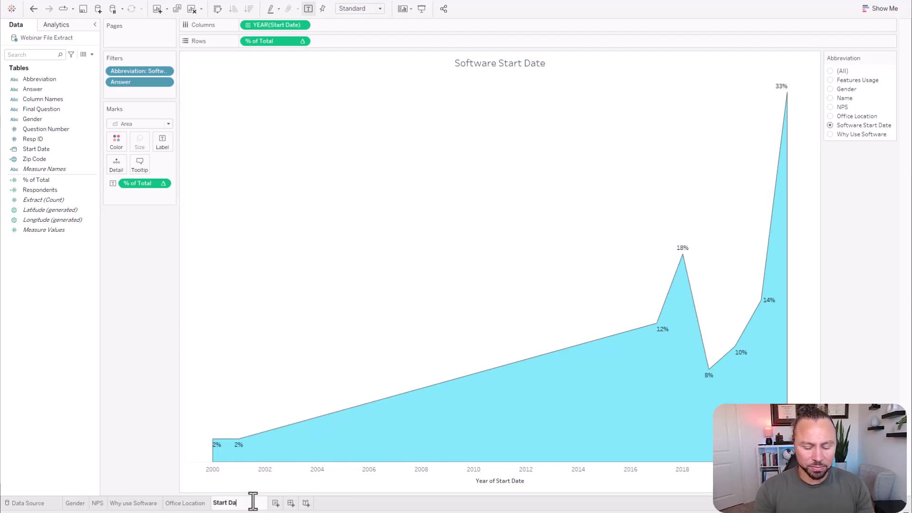
{"action": "type", "text": "te"}
{"action": "key", "text": "Return"}
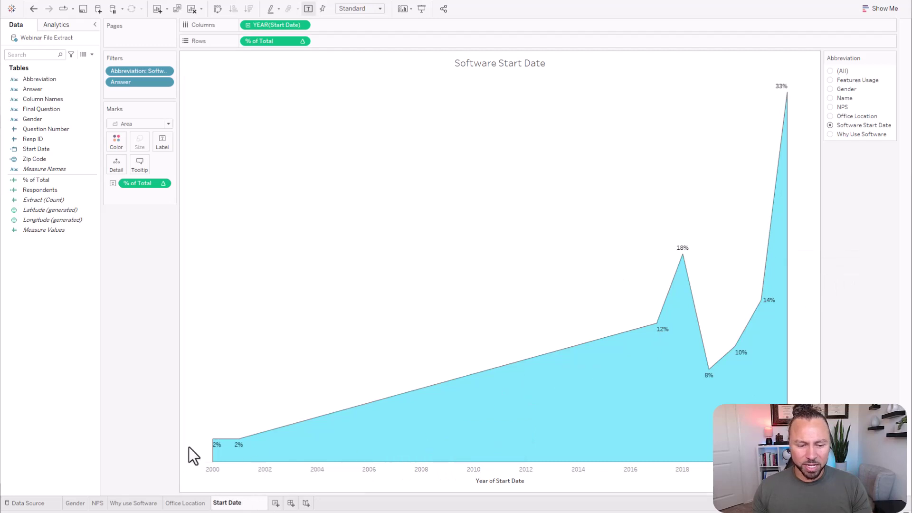
Duplicate the Start Date worksheet and remove all fields from the copy's columns, rows and marks
{"action": "right_click", "coordinate": [229, 503]}
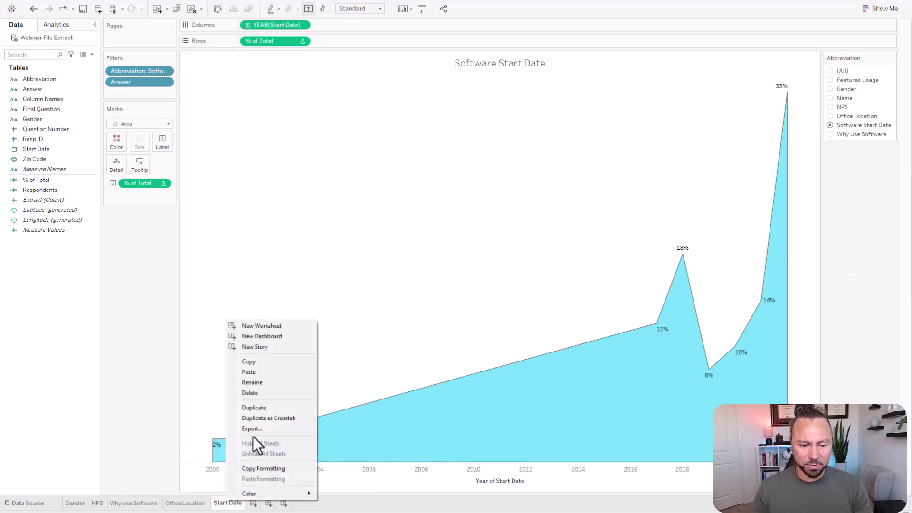
{"action": "left_click", "coordinate": [256, 408]}
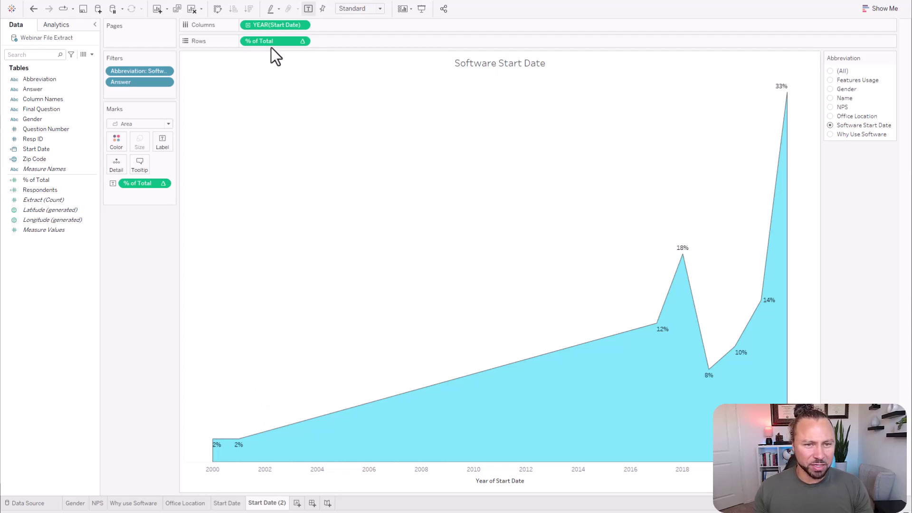
{"action": "left_click_drag", "start_coordinate": [272, 42], "coordinate": [164, 285]}
{"action": "left_click_drag", "start_coordinate": [261, 24], "coordinate": [132, 302]}
{"action": "left_click_drag", "start_coordinate": [146, 185], "coordinate": [138, 290]}
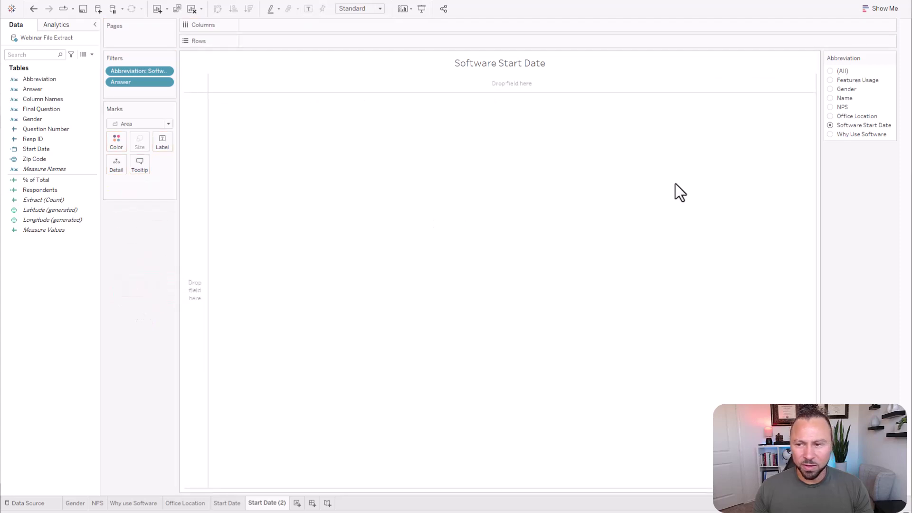
Filter the Abbreviation to Features Usage and add Answer to the rows
{"action": "left_click", "coordinate": [829, 80]}
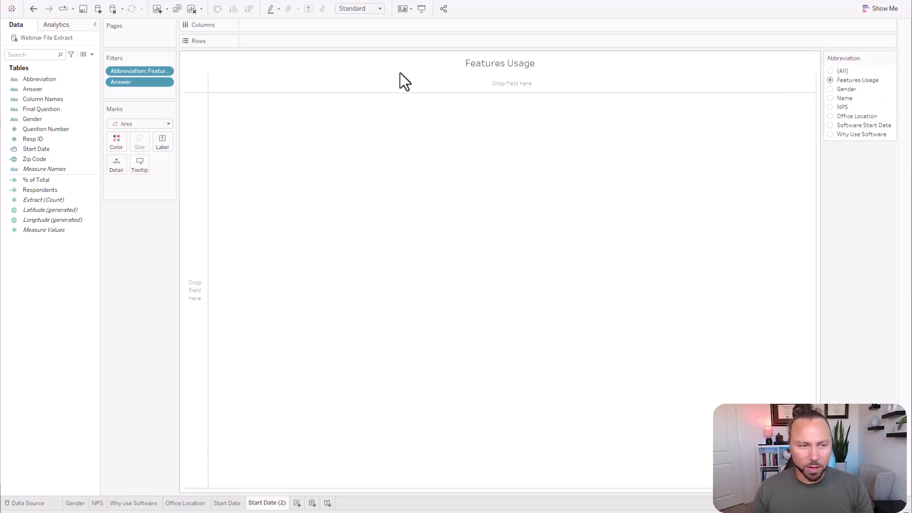
{"action": "left_click", "coordinate": [63, 121]}
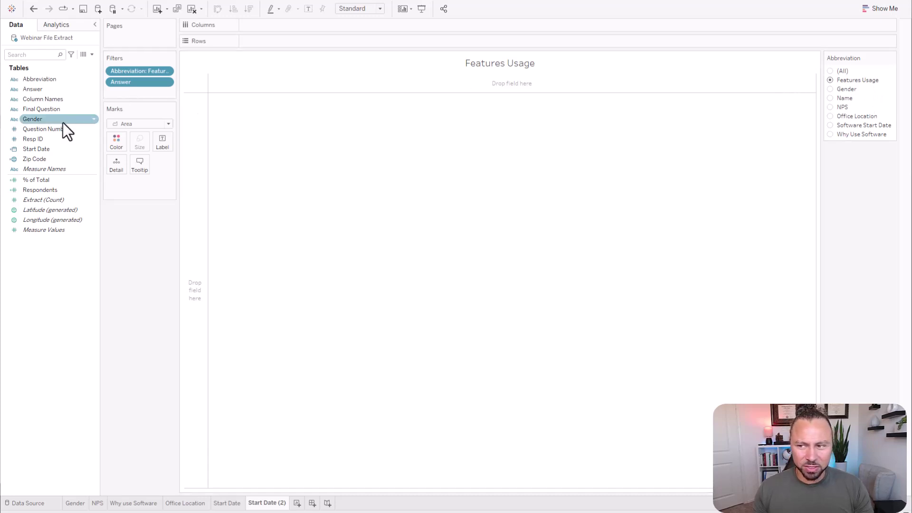
{"action": "left_click", "coordinate": [38, 110]}
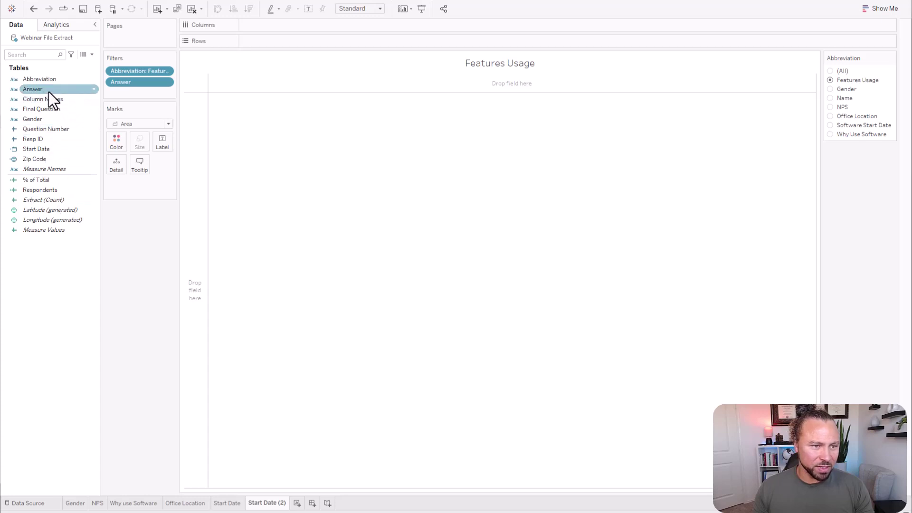
{"action": "left_click_drag", "start_coordinate": [49, 91], "coordinate": [282, 40]}
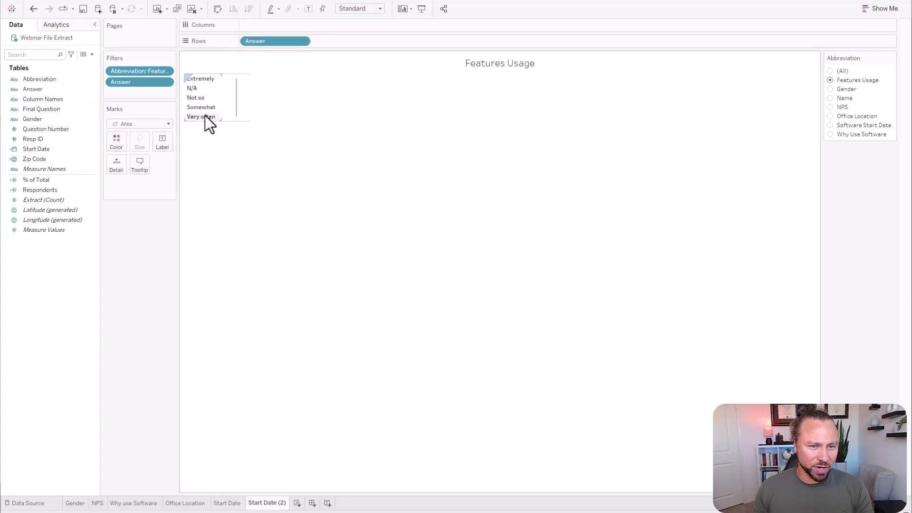
Add Column Names ahead of Answer in the rows and set the mark type to Automatic
{"action": "left_click", "coordinate": [53, 99]}
{"action": "left_click_drag", "start_coordinate": [53, 102], "coordinate": [251, 39]}
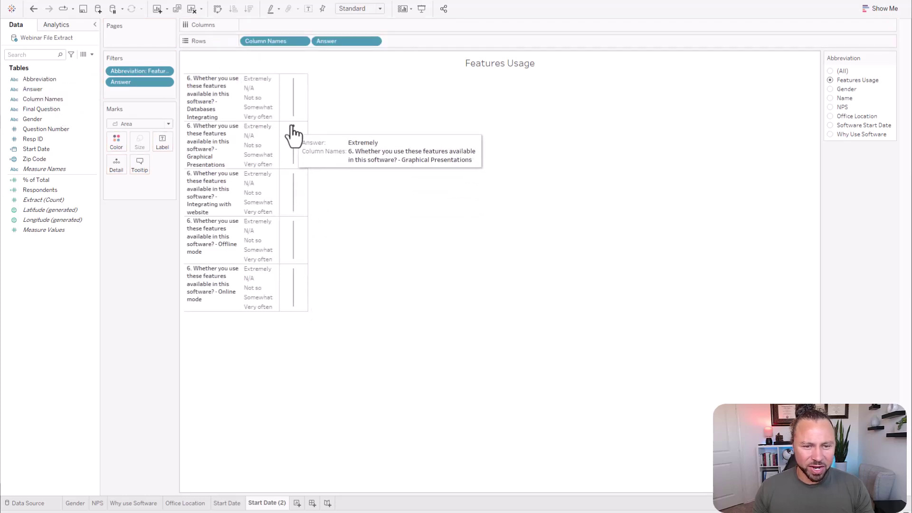
{"action": "left_click", "coordinate": [145, 123]}
{"action": "left_click", "coordinate": [135, 133]}
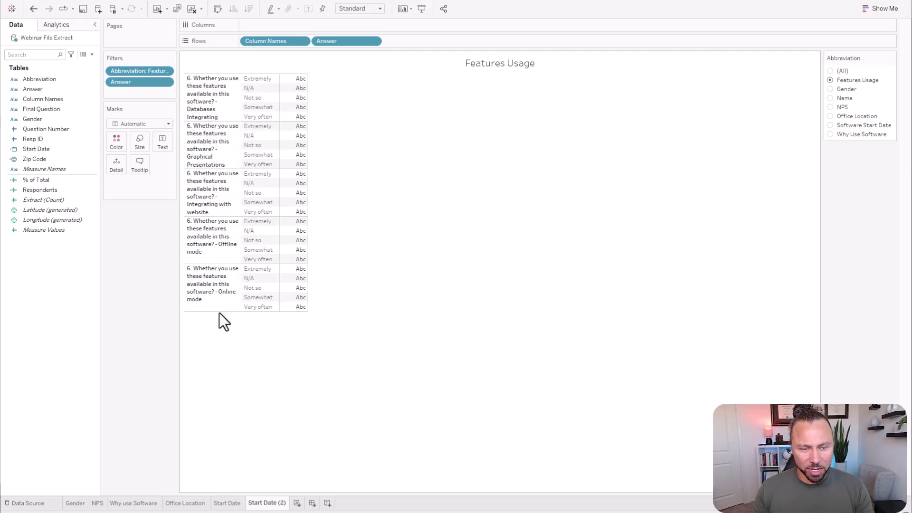
Try shortening the first feature question's alias to Databases Integrating and undo the change
{"action": "left_click", "coordinate": [230, 113]}
{"action": "right_click", "coordinate": [230, 114]}
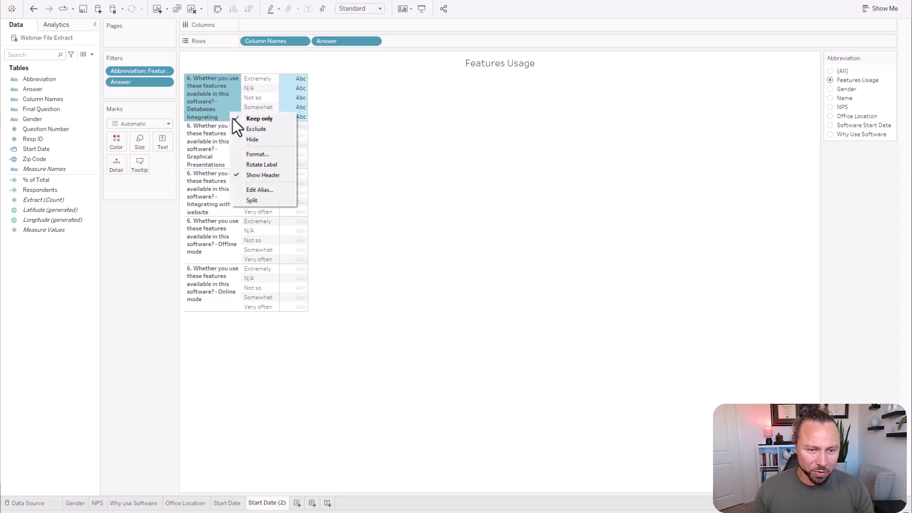
{"action": "left_click", "coordinate": [275, 190]}
{"action": "left_click_drag", "start_coordinate": [493, 246], "coordinate": [335, 226]}
{"action": "key", "text": "BackSpace"}
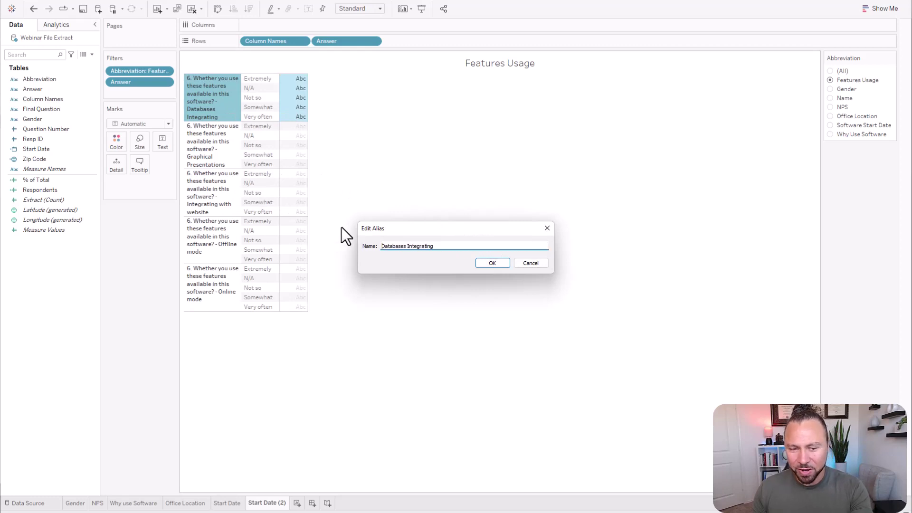
{"action": "left_click", "coordinate": [536, 263]}
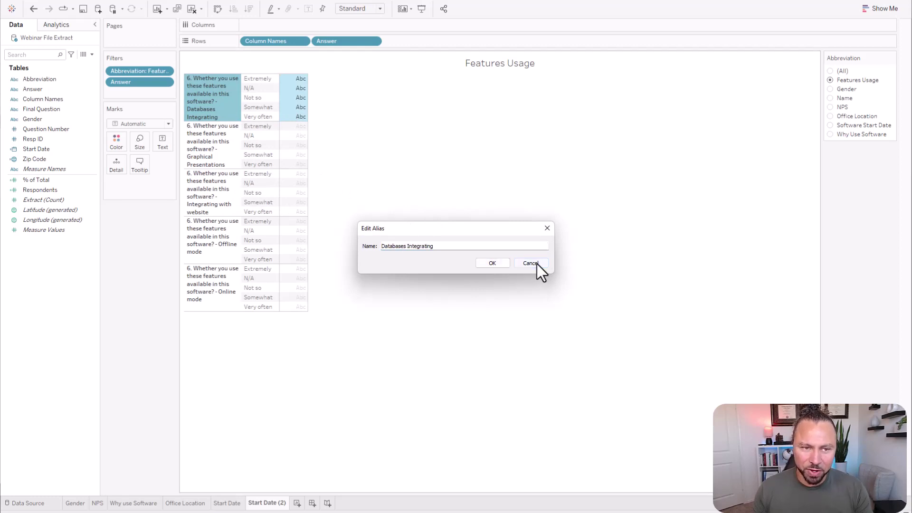
{"action": "left_click", "coordinate": [493, 262]}
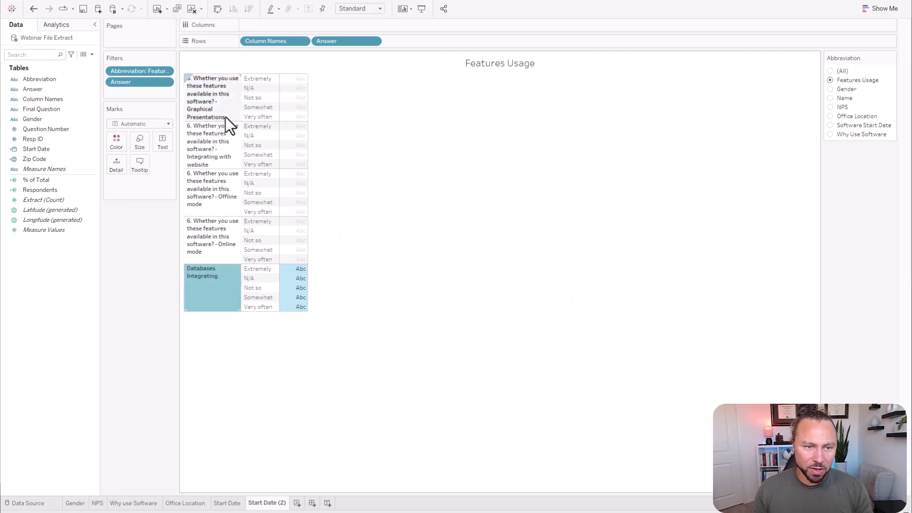
{"action": "left_click", "coordinate": [194, 289]}
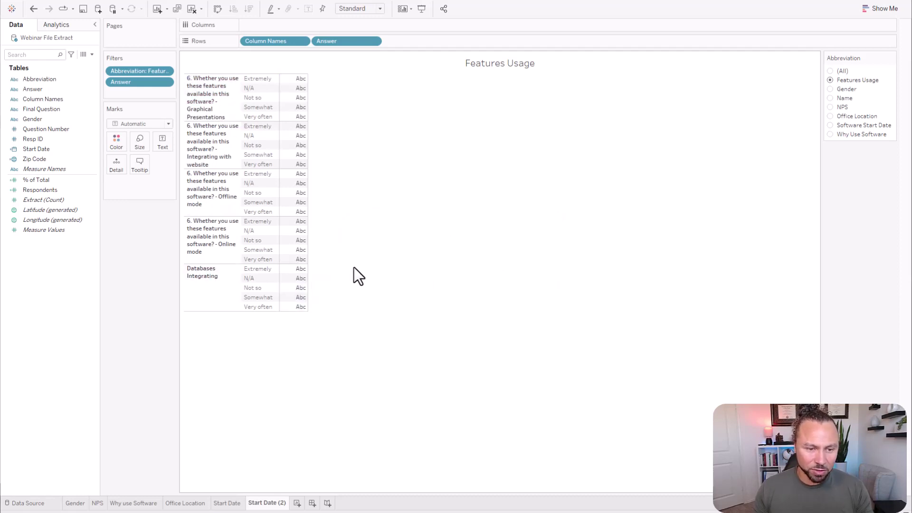
{"action": "key", "text": "ctrl+z"}
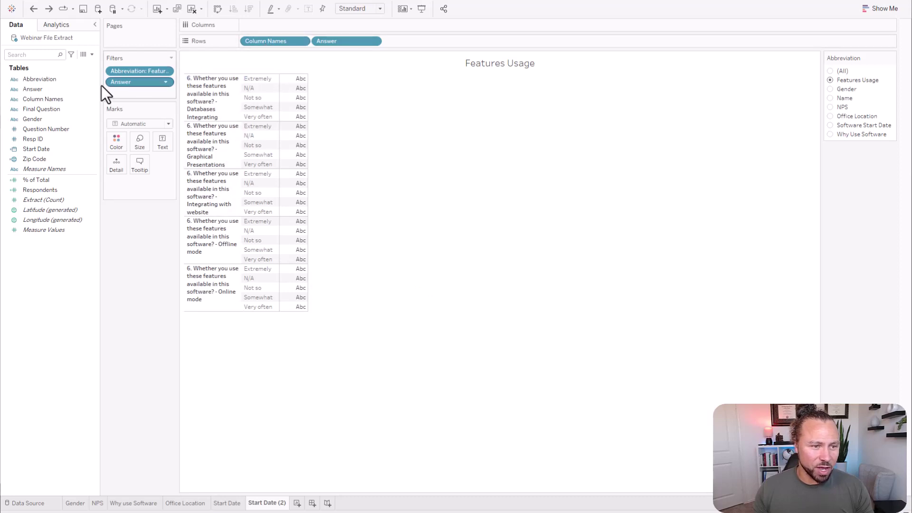
Create a custom split of Column Names using the separator "-" and keeping the last 1 column
{"action": "right_click", "coordinate": [52, 101]}
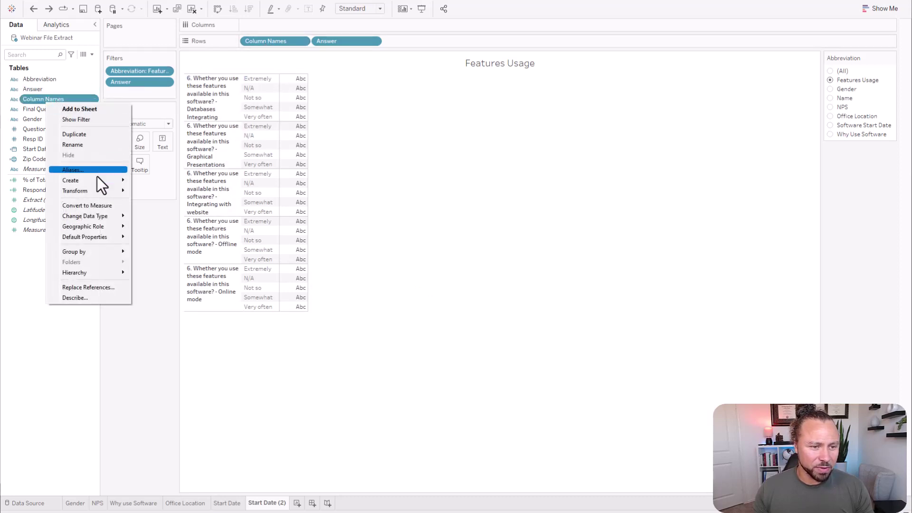
{"action": "mouse_move", "coordinate": [96, 193]}
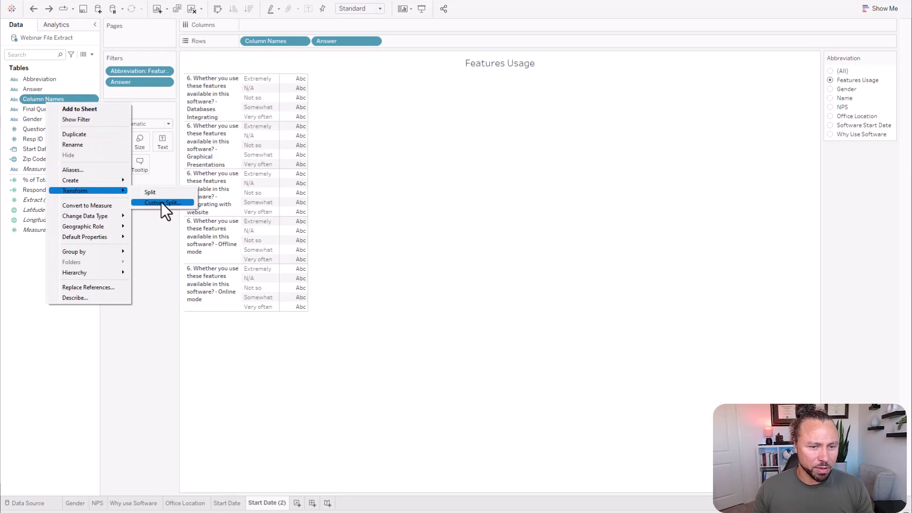
{"action": "left_click", "coordinate": [161, 202]}
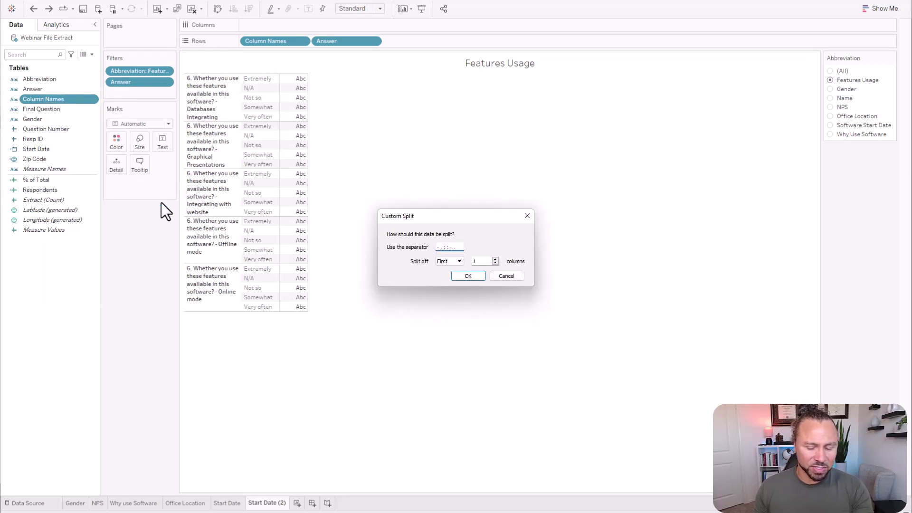
{"action": "type", "text": "-"}
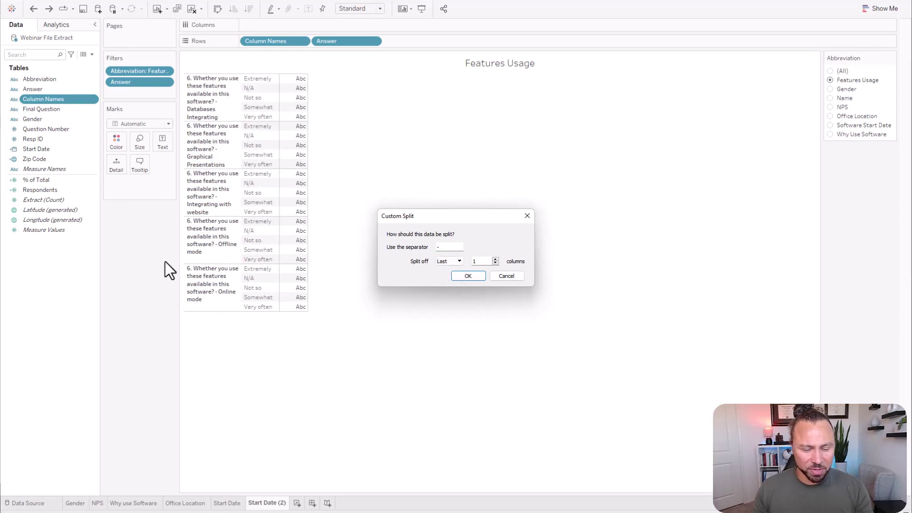
{"action": "left_click", "coordinate": [467, 276]}
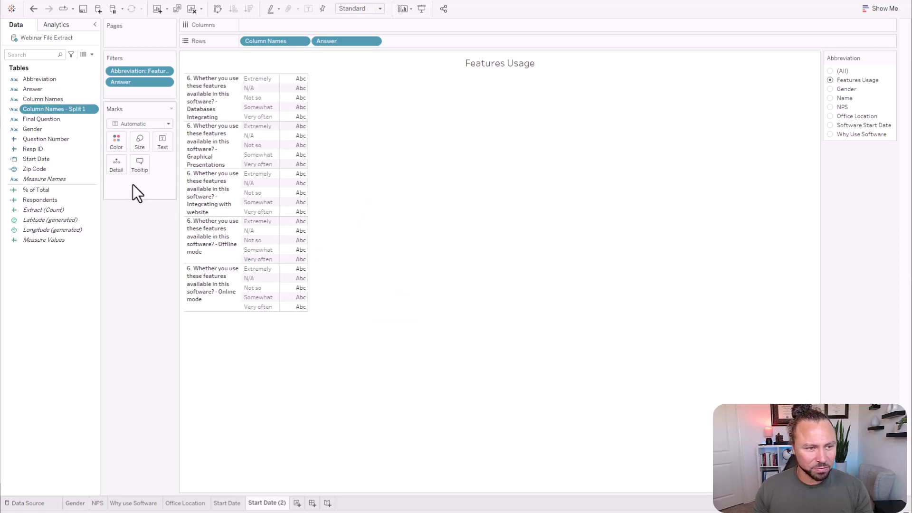
Replace Column Names in the rows with its split field and move Answer to the columns
{"action": "left_click_drag", "start_coordinate": [35, 110], "coordinate": [308, 42]}
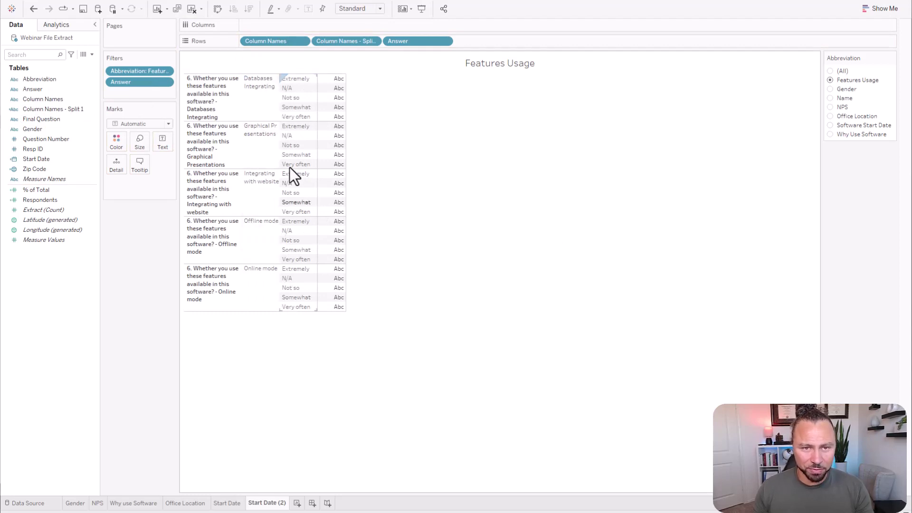
{"action": "left_click_drag", "start_coordinate": [279, 41], "coordinate": [142, 332]}
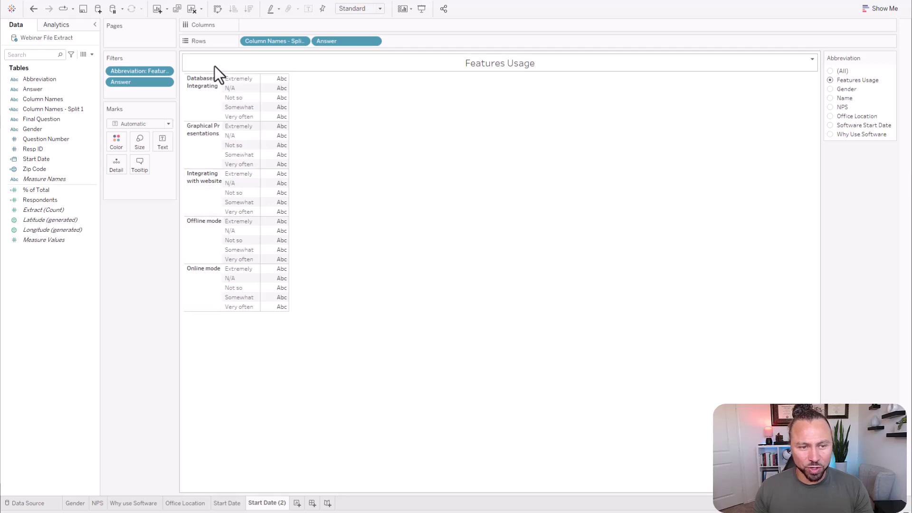
{"action": "left_click_drag", "start_coordinate": [338, 42], "coordinate": [338, 27]}
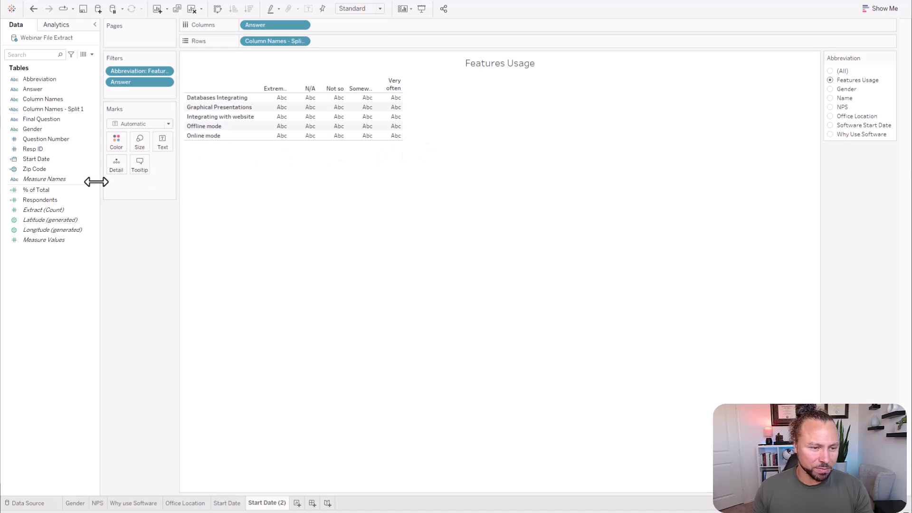
Add % of Total to the features table and convert it to horizontal stacked bars
{"action": "left_click_drag", "start_coordinate": [41, 190], "coordinate": [332, 124]}
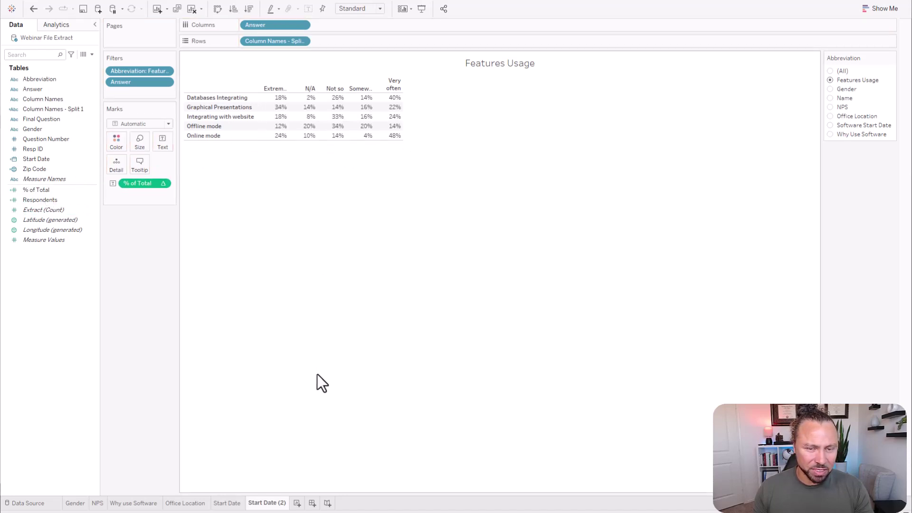
{"action": "left_click", "coordinate": [870, 9]}
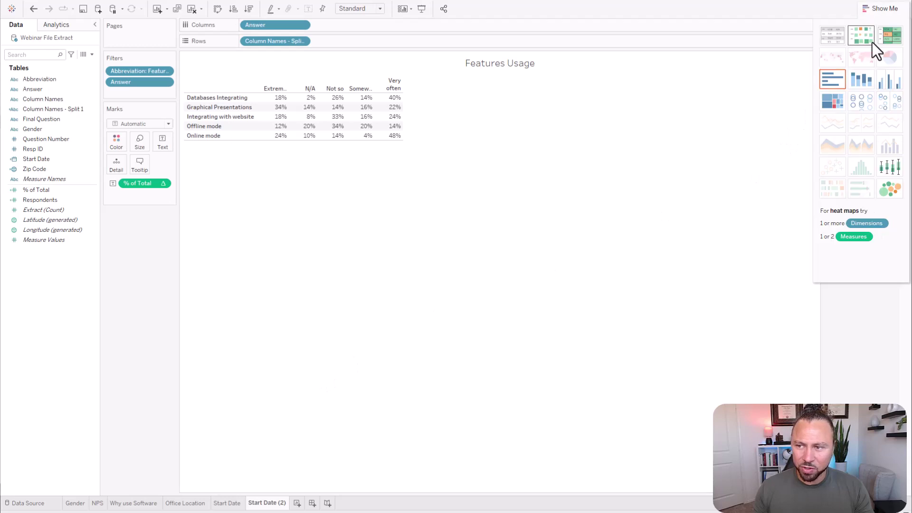
{"action": "left_click", "coordinate": [867, 81]}
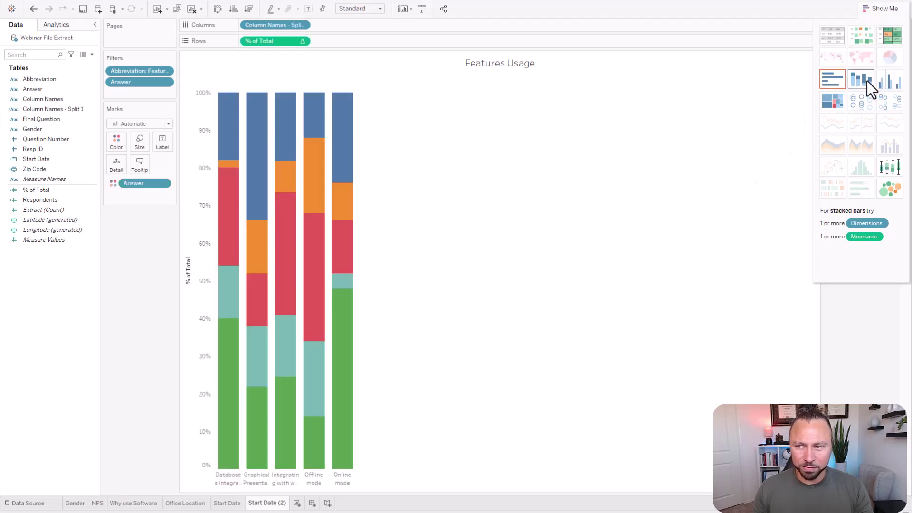
{"action": "left_click", "coordinate": [877, 9]}
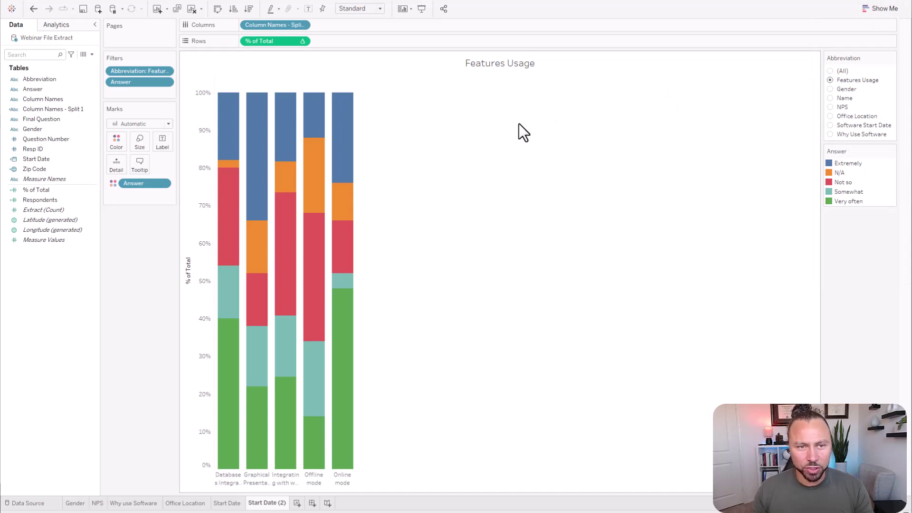
{"action": "left_click", "coordinate": [221, 12]}
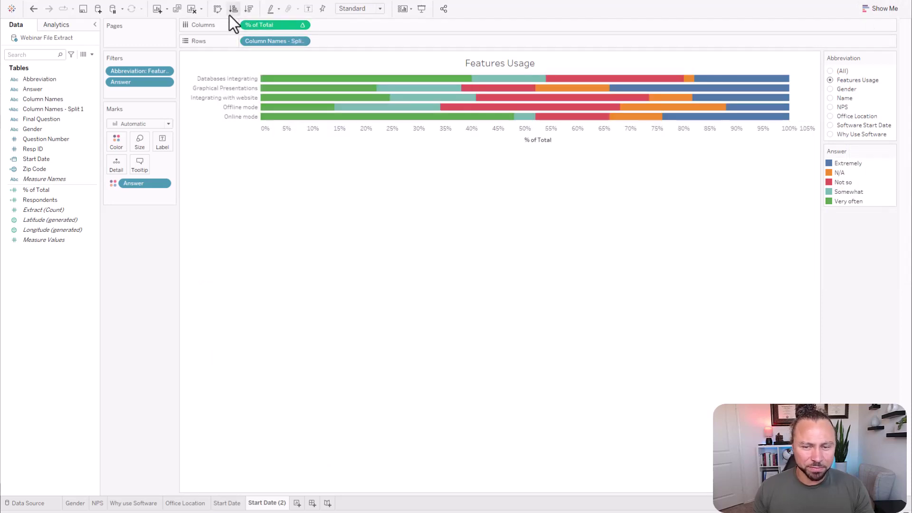
Reorder the Answer color legend so that Extremely comes last, after Very often
{"action": "left_click", "coordinate": [845, 162]}
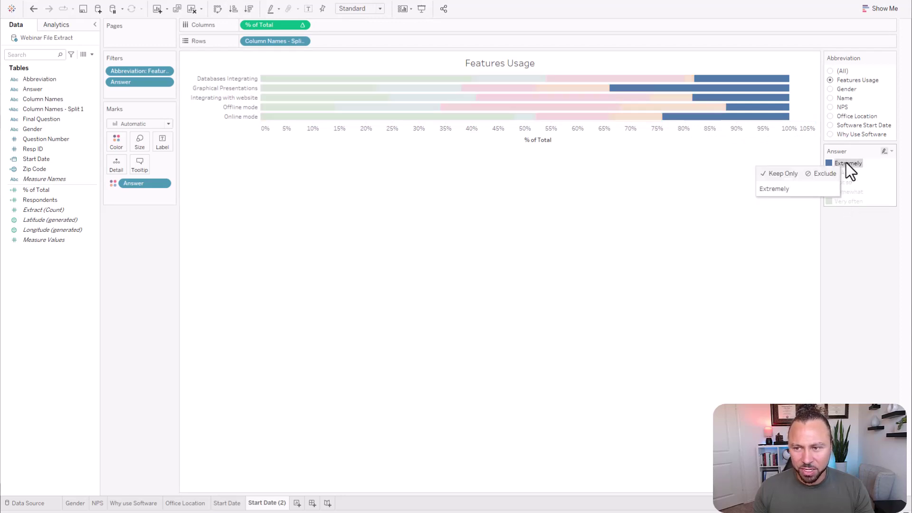
{"action": "left_click_drag", "start_coordinate": [846, 162], "coordinate": [855, 203]}
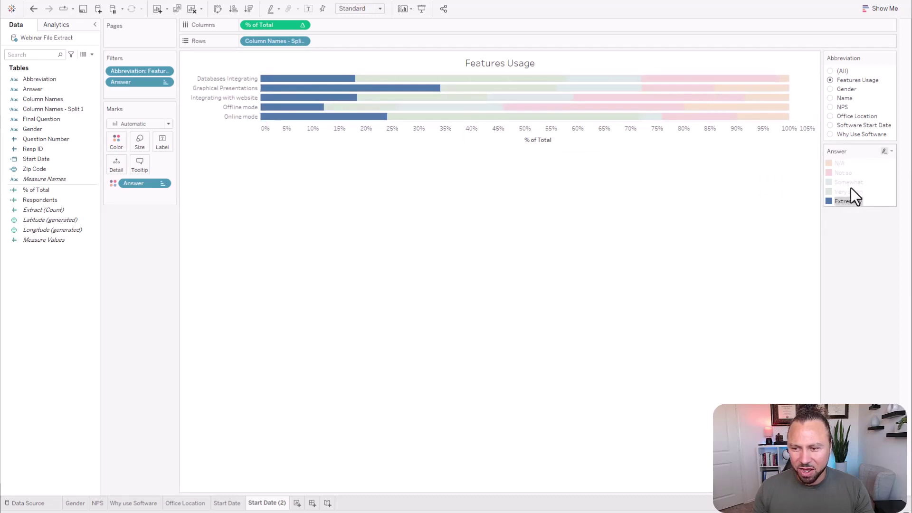
Recolor the Answer items with custom colors: cyan for Extremely, light green for Very often and grey-blue for N/A
{"action": "left_click", "coordinate": [857, 212]}
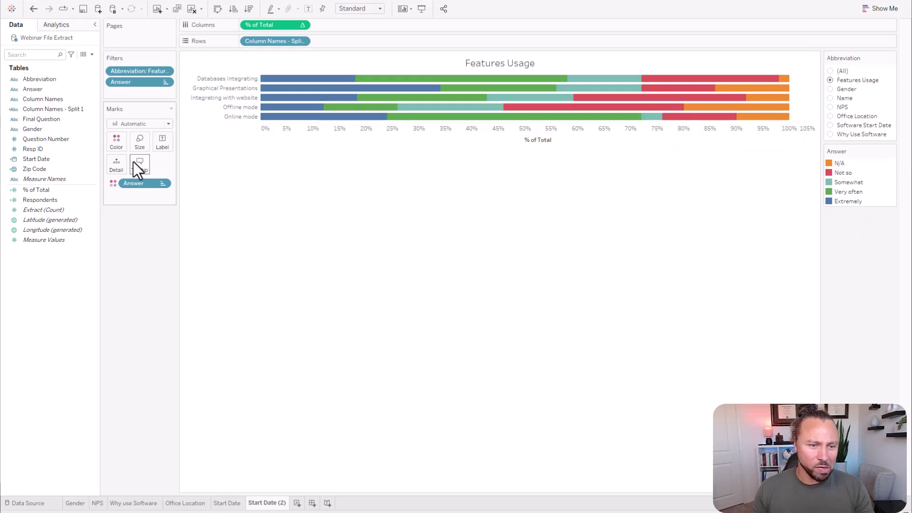
{"action": "left_click", "coordinate": [115, 143]}
{"action": "left_click", "coordinate": [142, 170]}
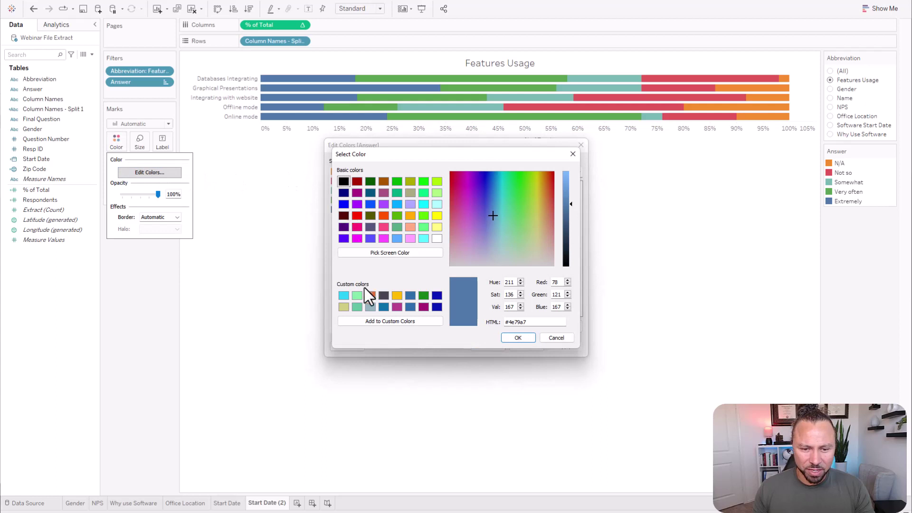
{"action": "left_click", "coordinate": [345, 295]}
{"action": "left_click", "coordinate": [513, 338]}
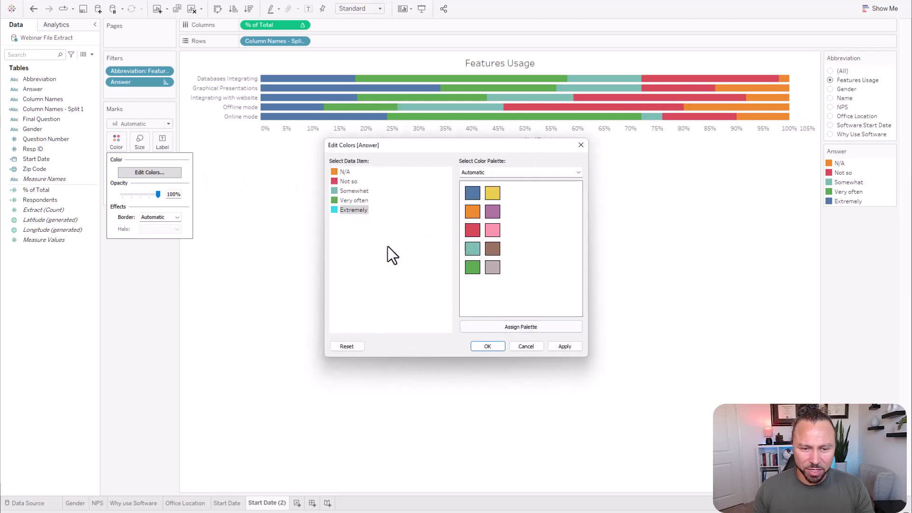
{"action": "double_click", "coordinate": [354, 201]}
{"action": "left_click", "coordinate": [394, 306]}
{"action": "left_click", "coordinate": [519, 334]}
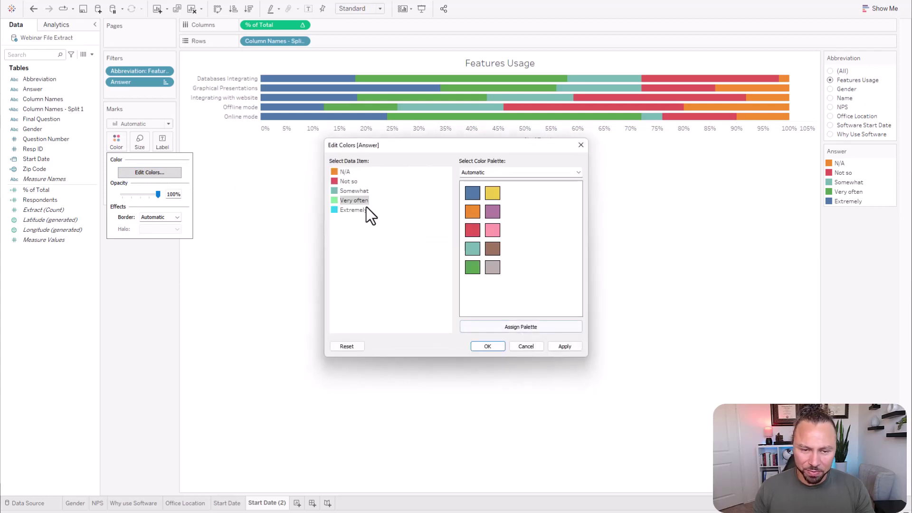
{"action": "double_click", "coordinate": [343, 171]}
{"action": "left_click", "coordinate": [375, 307]}
{"action": "left_click", "coordinate": [508, 336]}
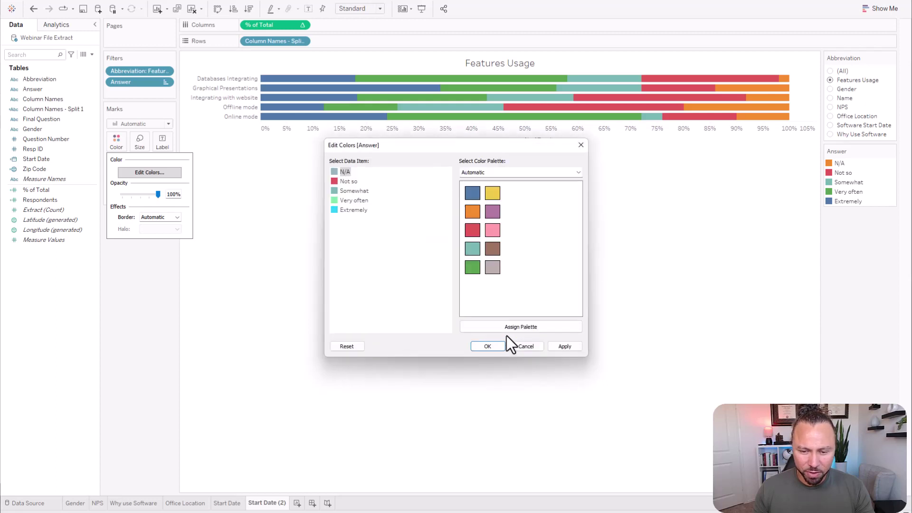
{"action": "left_click", "coordinate": [489, 346]}
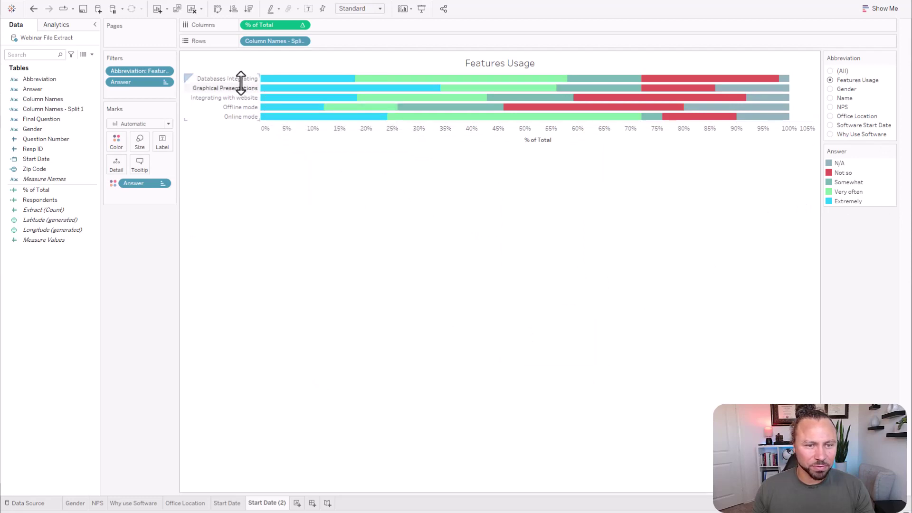
Fit the Features Usage chart to the entire view and make its bars slightly thicker
{"action": "left_click_drag", "start_coordinate": [241, 83], "coordinate": [241, 91]}
{"action": "left_click", "coordinate": [369, 8]}
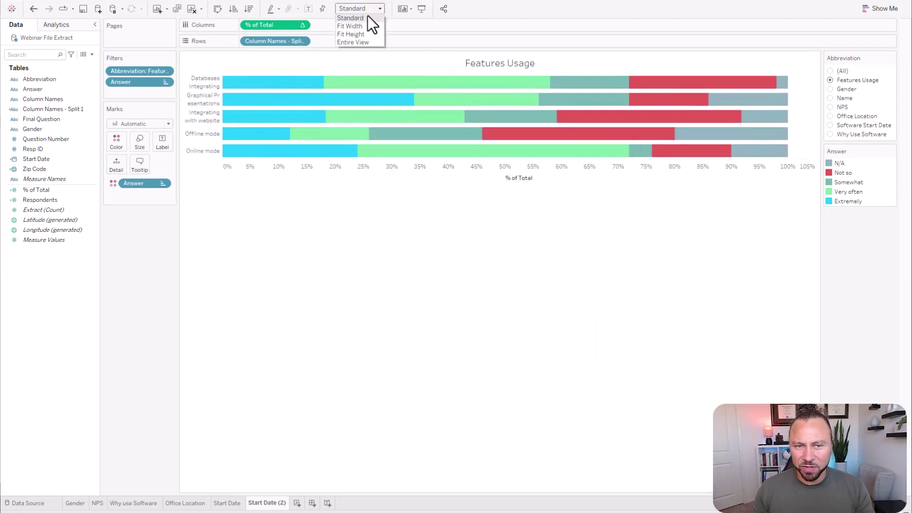
{"action": "left_click", "coordinate": [365, 48]}
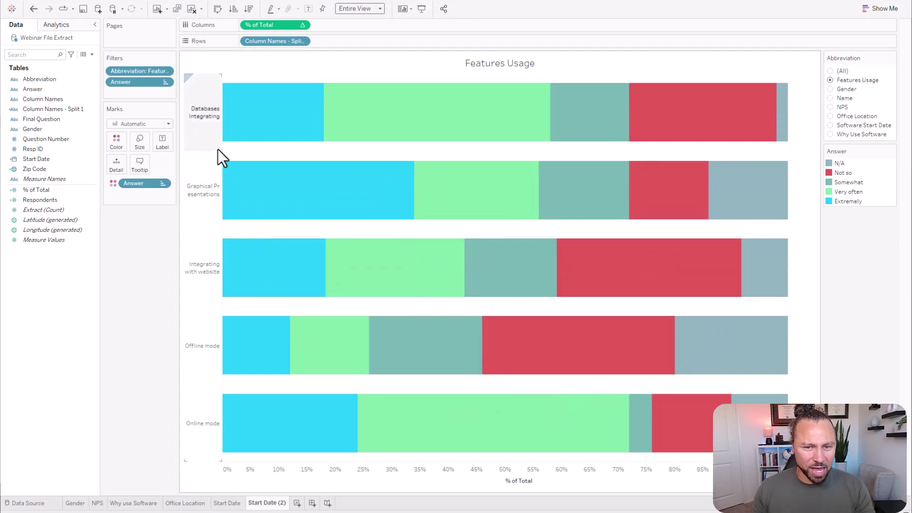
{"action": "left_click", "coordinate": [138, 143]}
{"action": "left_click_drag", "start_coordinate": [198, 164], "coordinate": [207, 164]}
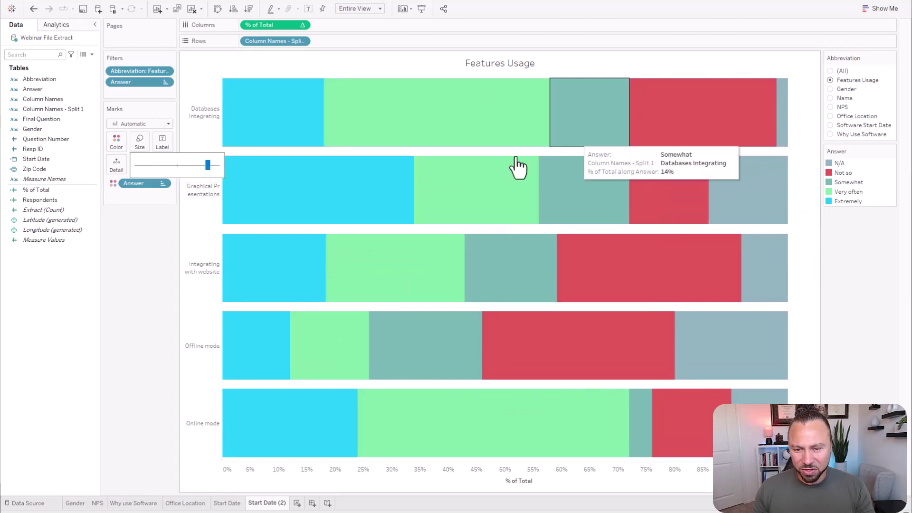
{"action": "left_click", "coordinate": [133, 267]}
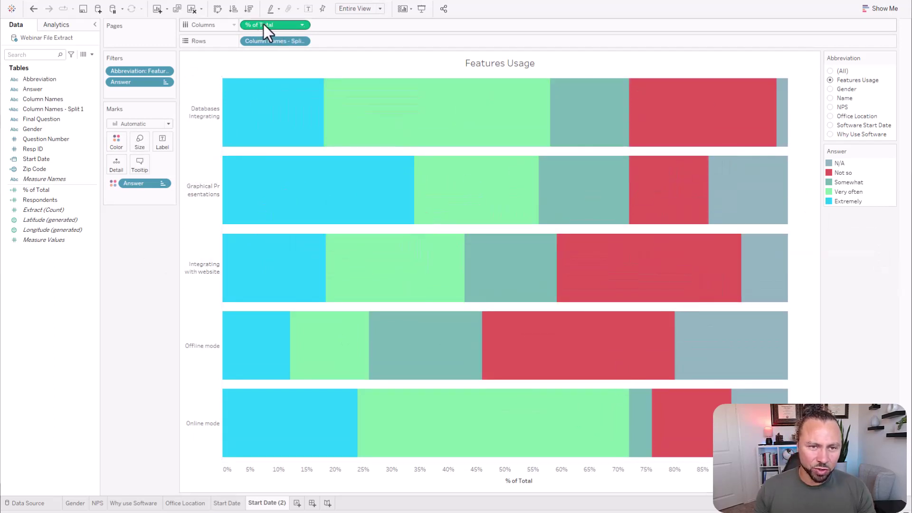
Label the bars with a copy of % of Total and rename the worksheet Feature Usage
{"action": "left_click_drag", "start_coordinate": [264, 24], "coordinate": [162, 144]}
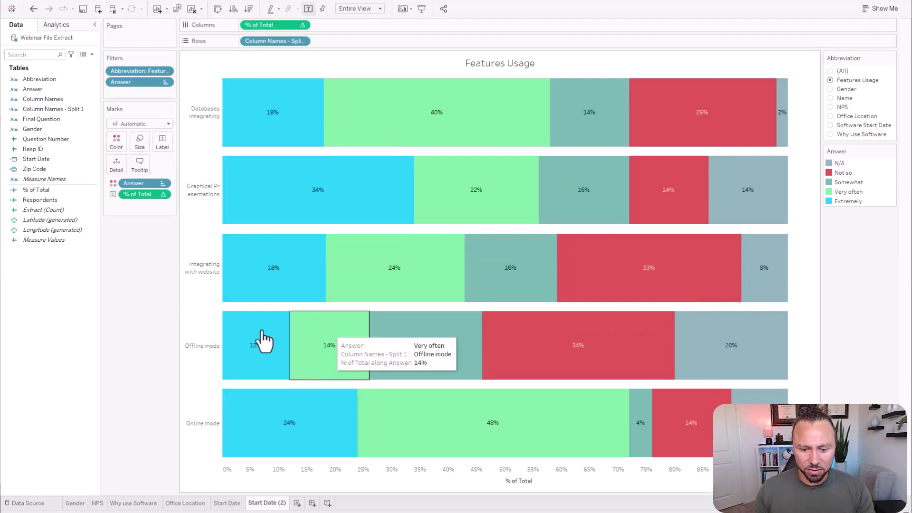
{"action": "double_click", "coordinate": [266, 503]}
{"action": "type", "text": "F"}
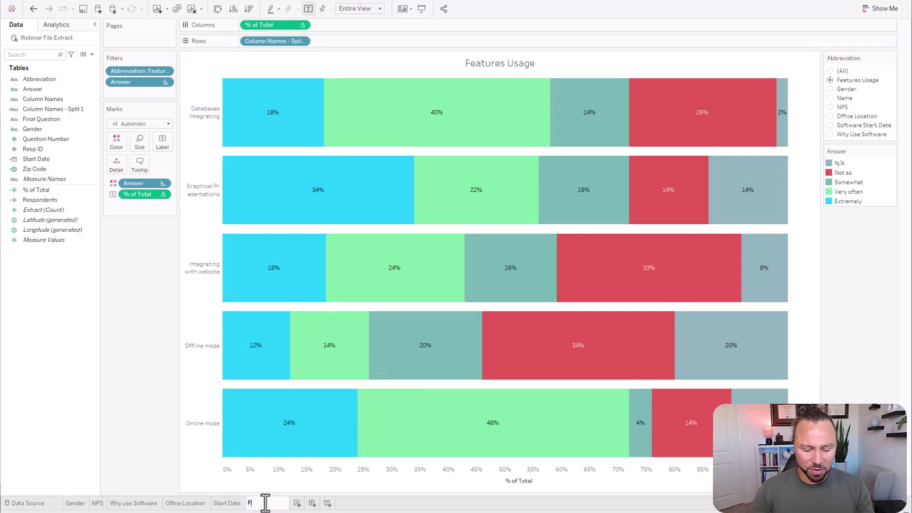
{"action": "type", "text": "eature Usage"}
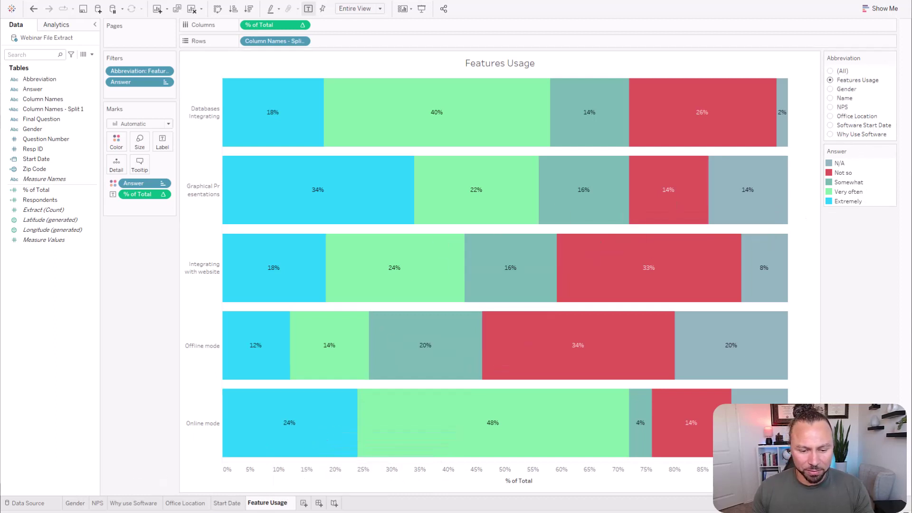
Create a new dashboard and set its fixed size to 1000 x 1000 px
{"action": "left_click", "coordinate": [319, 502]}
{"action": "mouse_move", "coordinate": [320, 511]}
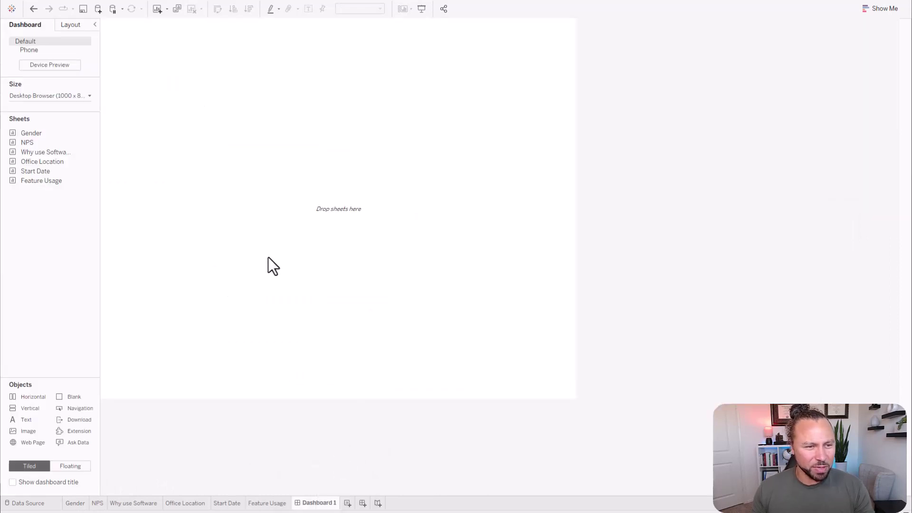
{"action": "left_click", "coordinate": [58, 95]}
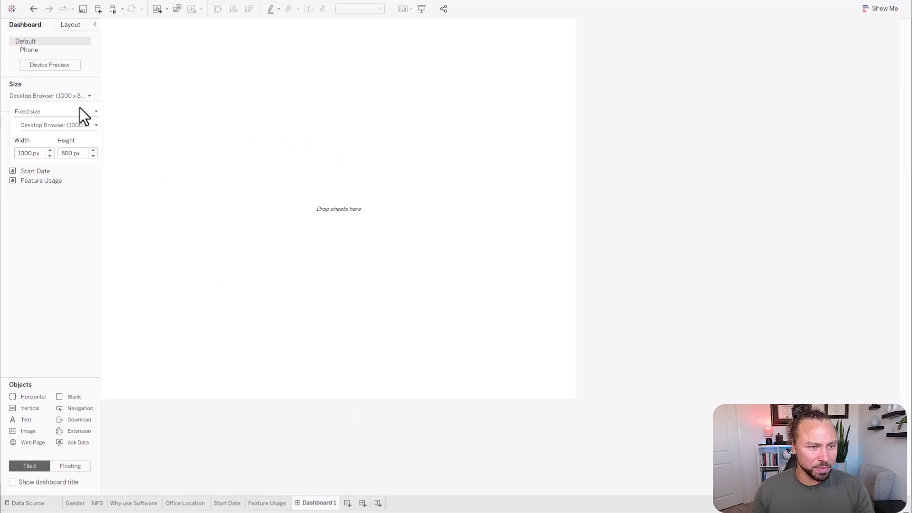
{"action": "left_click", "coordinate": [94, 150]}
{"action": "left_click", "coordinate": [94, 150]}
{"action": "left_click", "coordinate": [537, 192]}
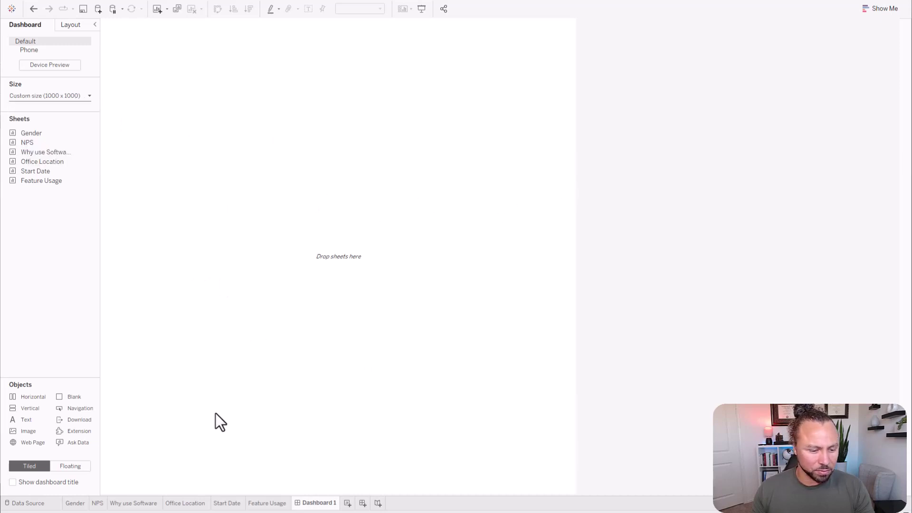
Show the dashboard title and replace its text with "Software Feedback"
{"action": "left_click", "coordinate": [13, 482]}
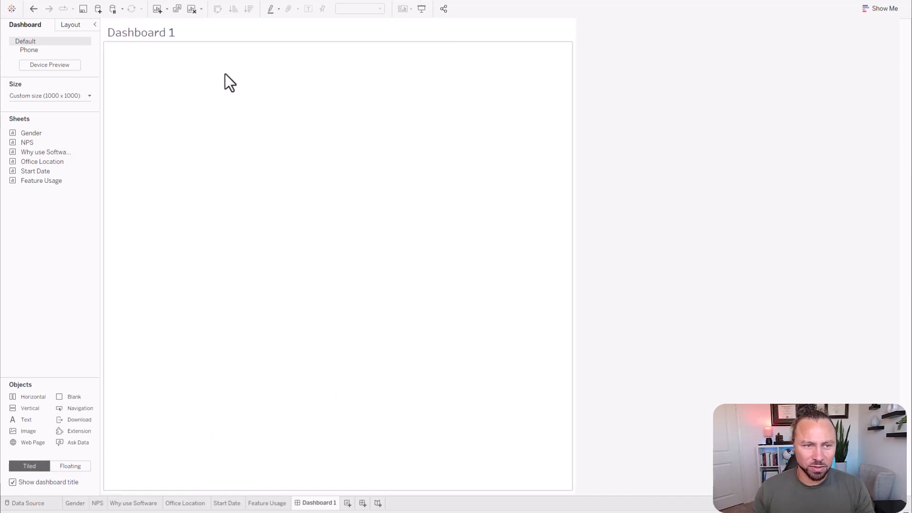
{"action": "double_click", "coordinate": [189, 40]}
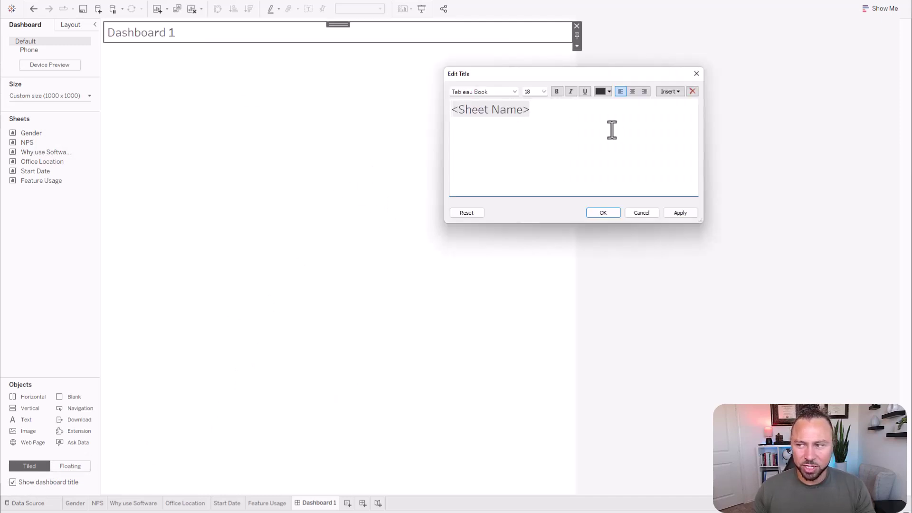
{"action": "key", "text": "ctrl+a"}
{"action": "type", "text": "Softwar"}
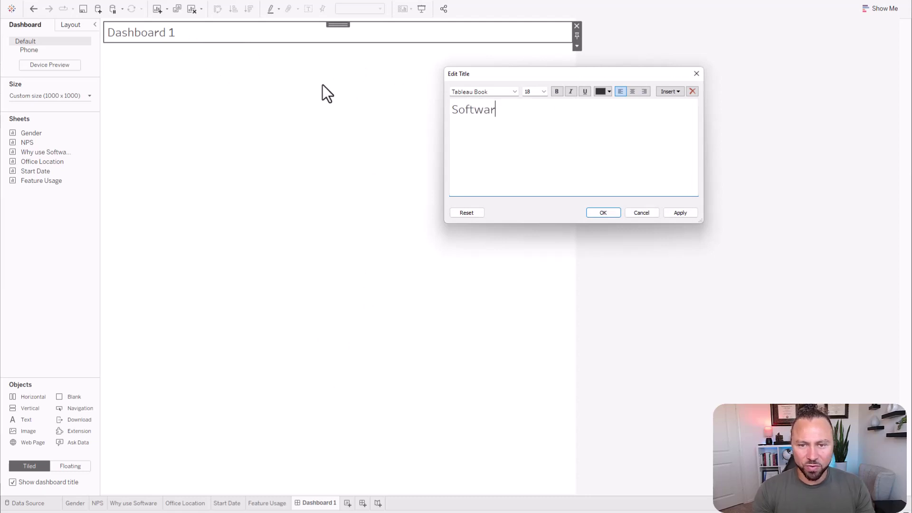
{"action": "type", "text": "e Feedback"}
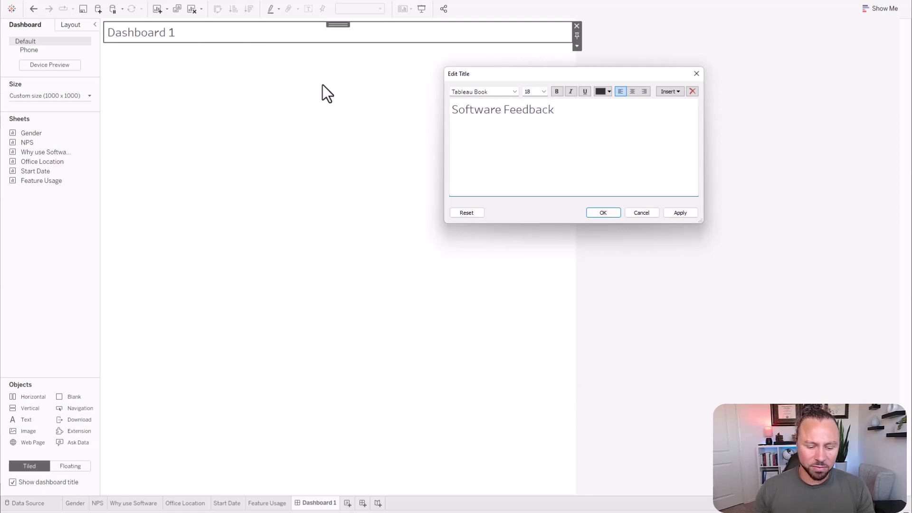
Format the dashboard title as centered Tableau Medium text at size 28
{"action": "key", "text": "ctrl+a"}
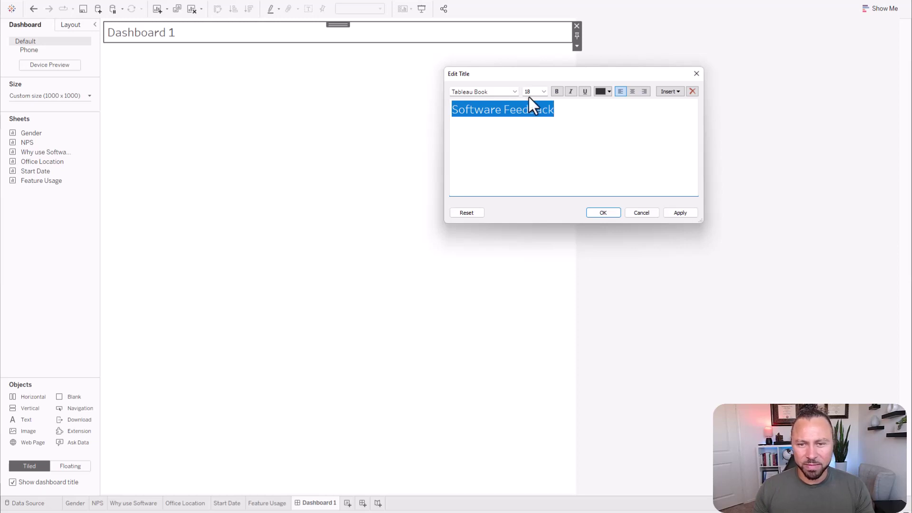
{"action": "left_click", "coordinate": [545, 91]}
{"action": "left_click", "coordinate": [531, 181]}
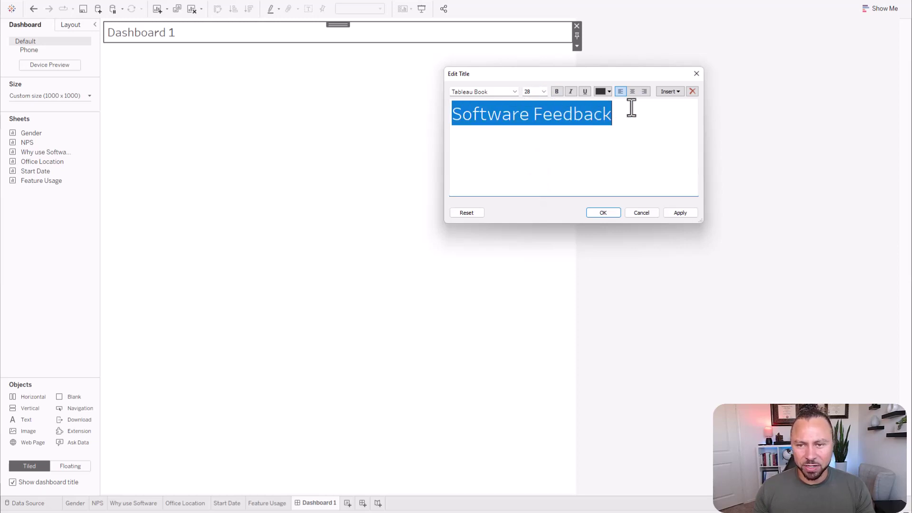
{"action": "left_click", "coordinate": [632, 91]}
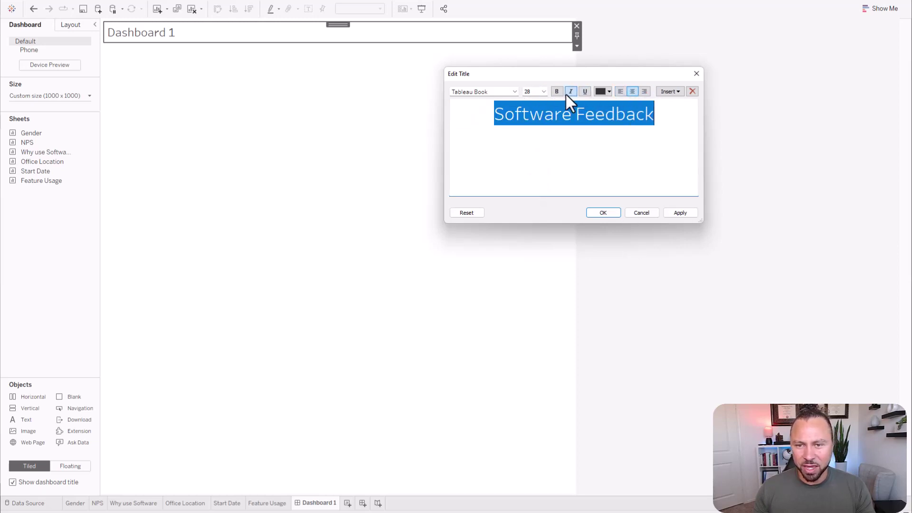
{"action": "left_click", "coordinate": [514, 92]}
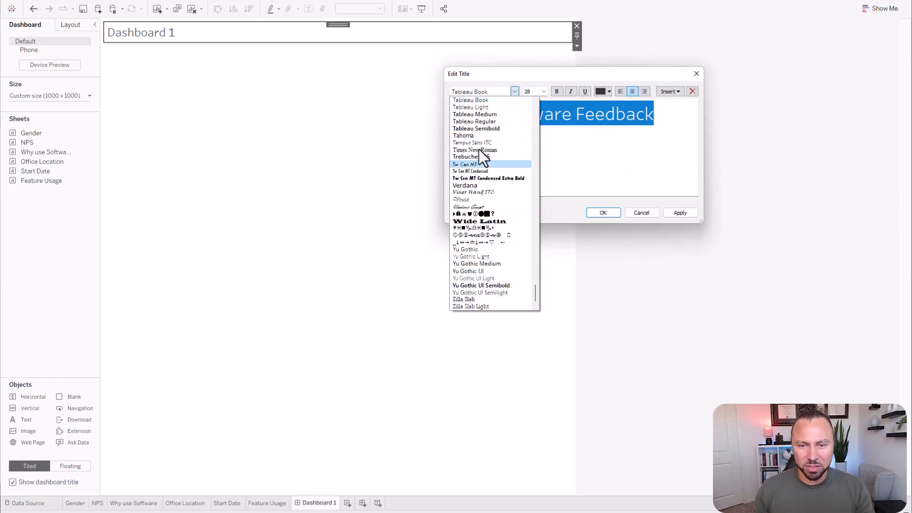
{"action": "left_click", "coordinate": [489, 121]}
{"action": "left_click", "coordinate": [604, 214]}
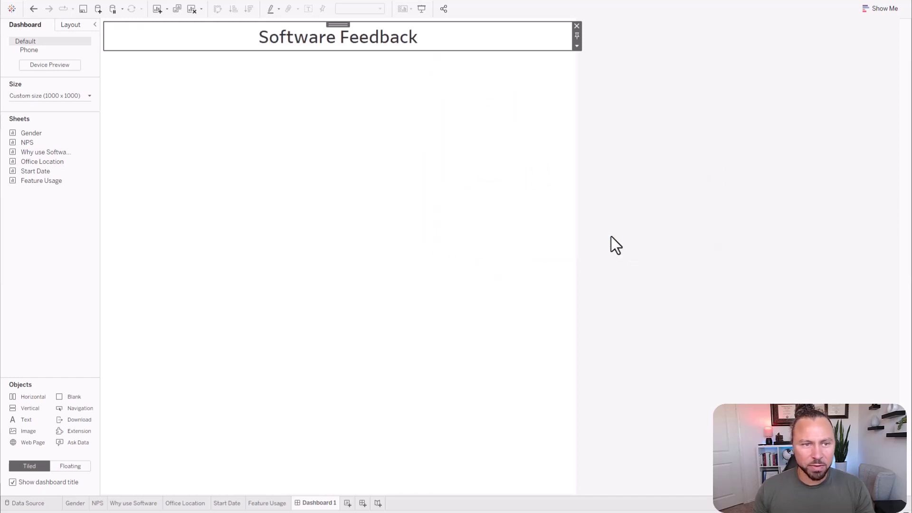
Give the dashboard title the dark purple custom background color #4b4354
{"action": "left_click", "coordinate": [76, 26]}
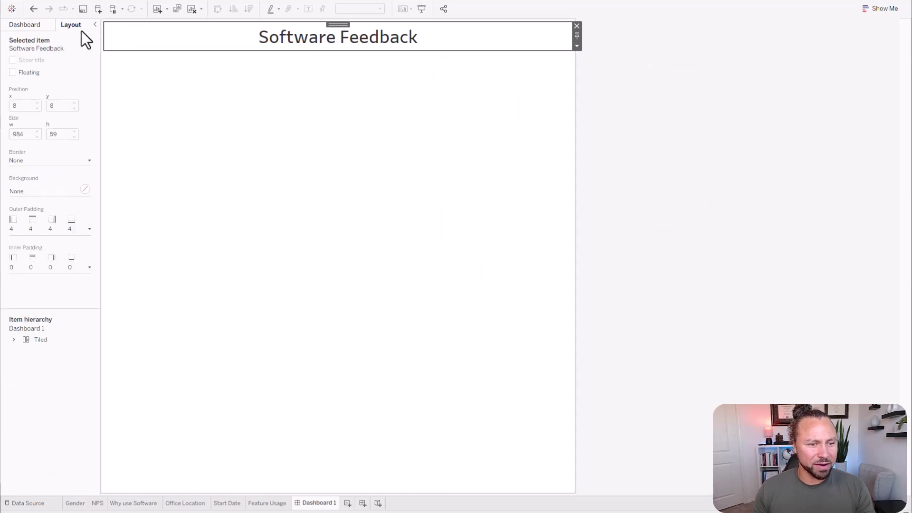
{"action": "left_click", "coordinate": [86, 190]}
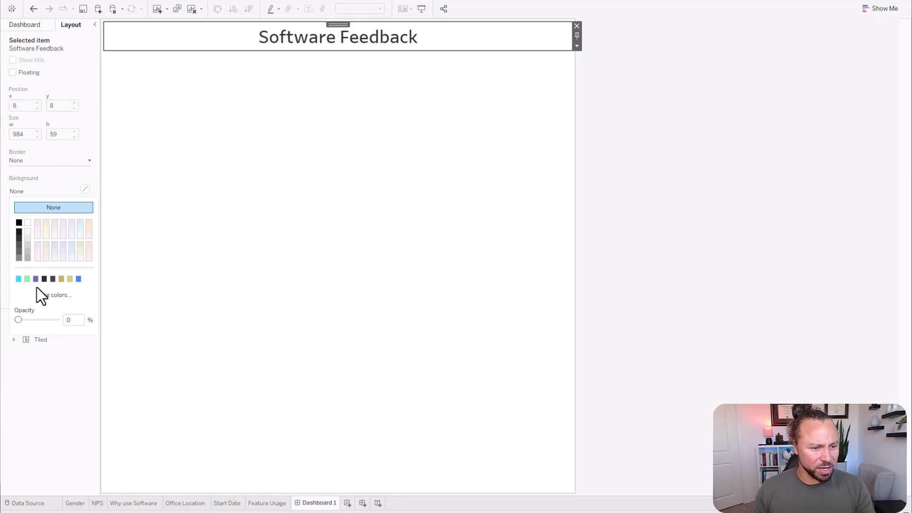
{"action": "left_click", "coordinate": [48, 295]}
{"action": "left_click", "coordinate": [383, 295]}
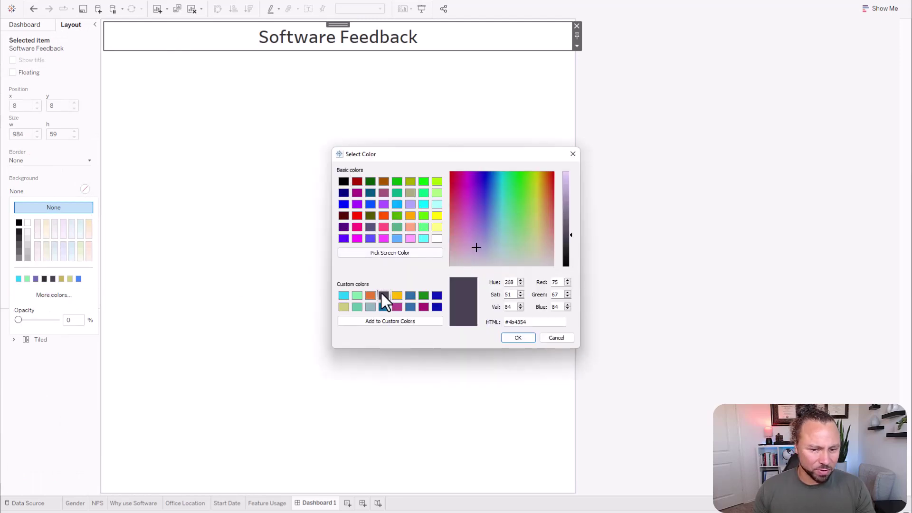
{"action": "left_click", "coordinate": [523, 341]}
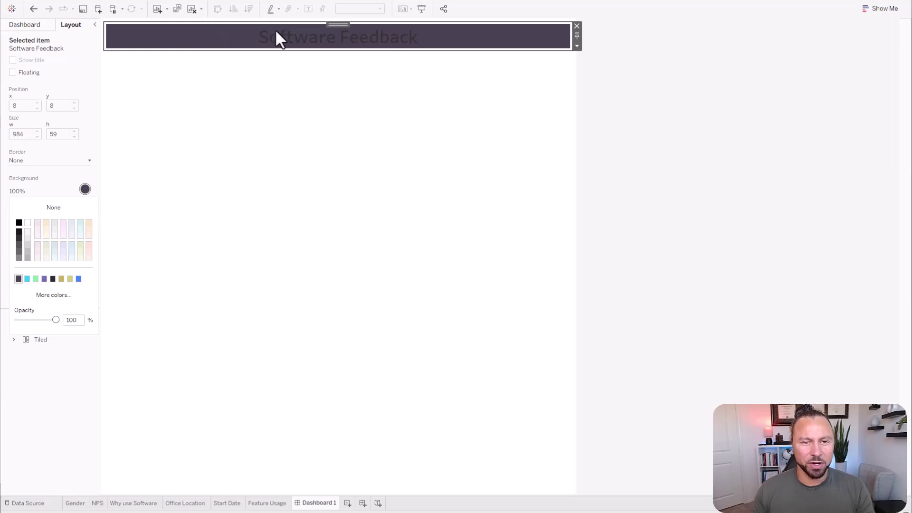
Change the Software Feedback title's text color to white
{"action": "left_click", "coordinate": [378, 39]}
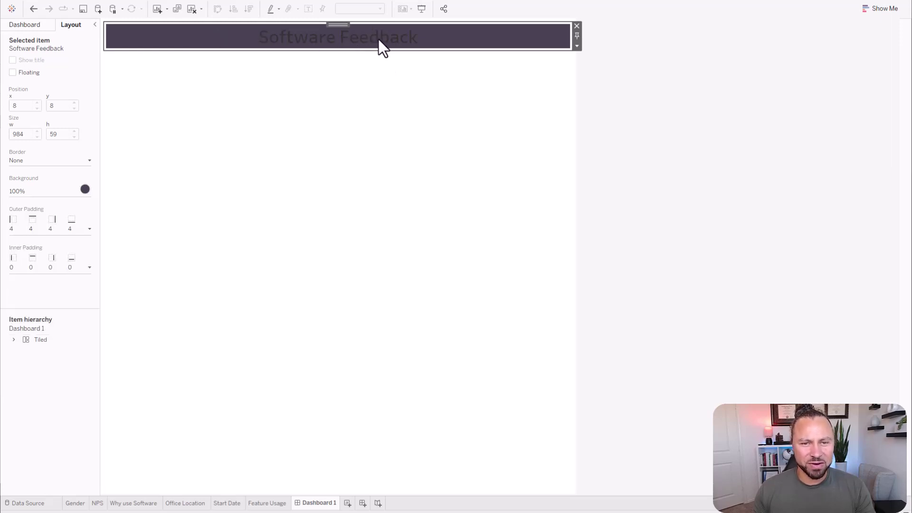
{"action": "double_click", "coordinate": [378, 39]}
{"action": "key", "text": "ctrl+a"}
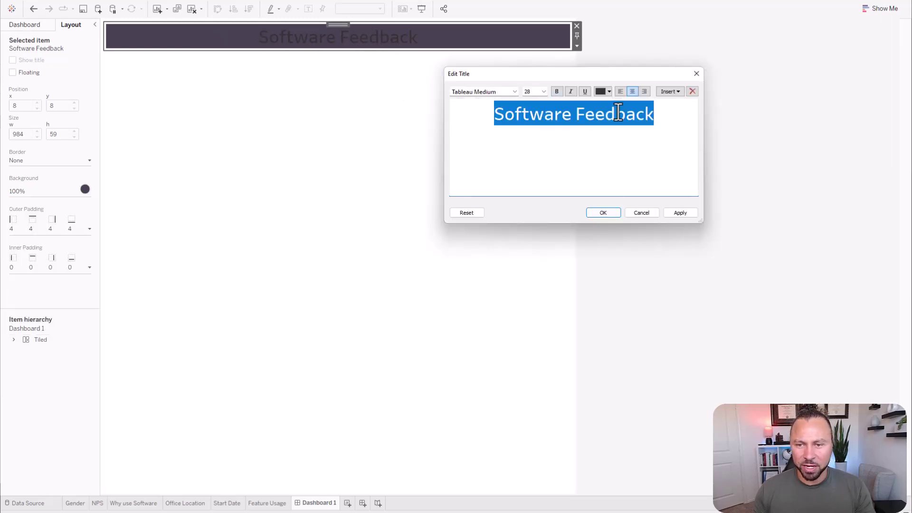
{"action": "left_click", "coordinate": [604, 90]}
{"action": "left_click", "coordinate": [610, 100]}
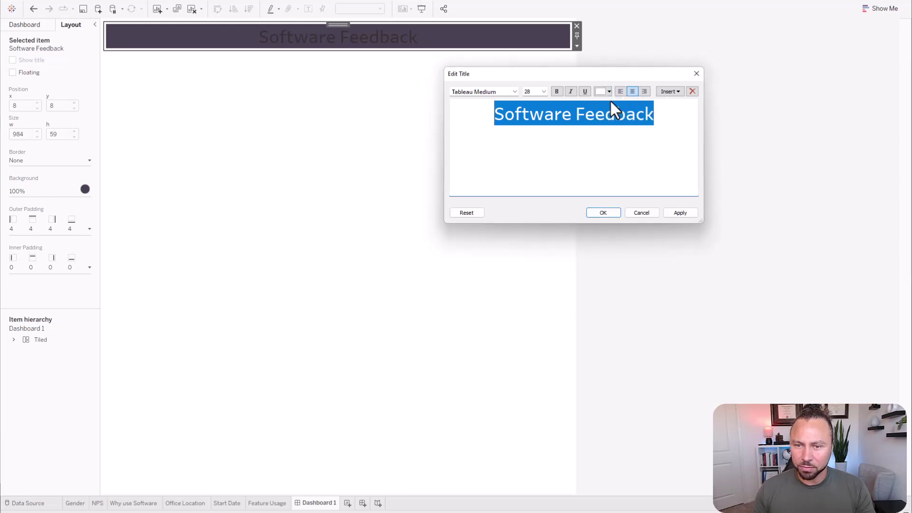
{"action": "left_click", "coordinate": [602, 212]}
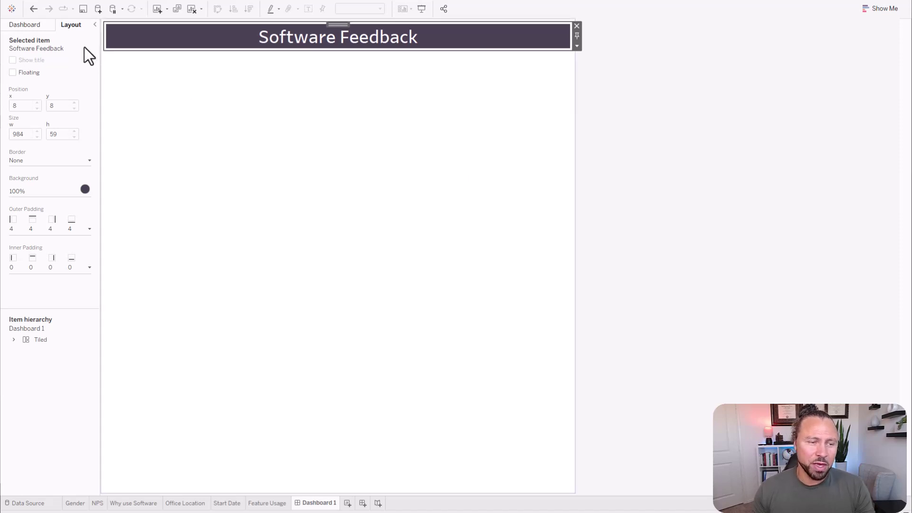
Insert a floating image object with Colored Logo.png near the dashboard's title banner
{"action": "left_click", "coordinate": [30, 26]}
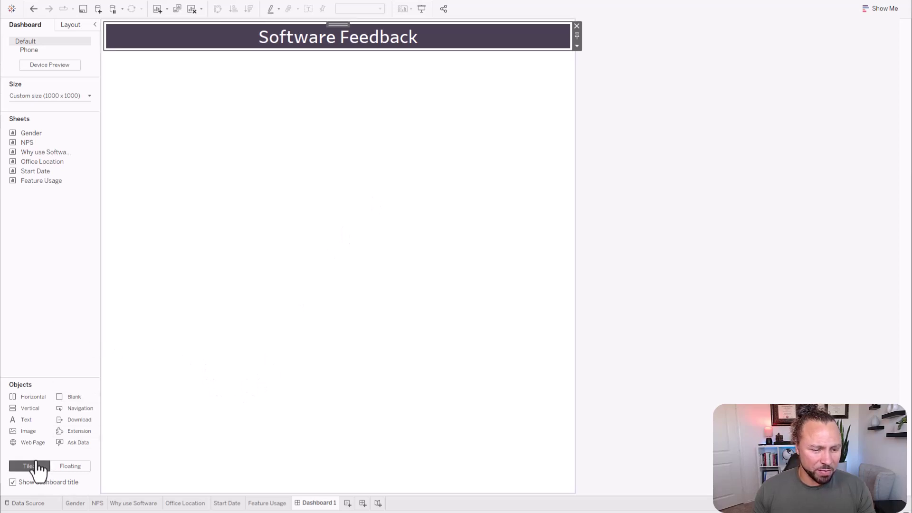
{"action": "left_click_drag", "start_coordinate": [27, 432], "coordinate": [154, 47]}
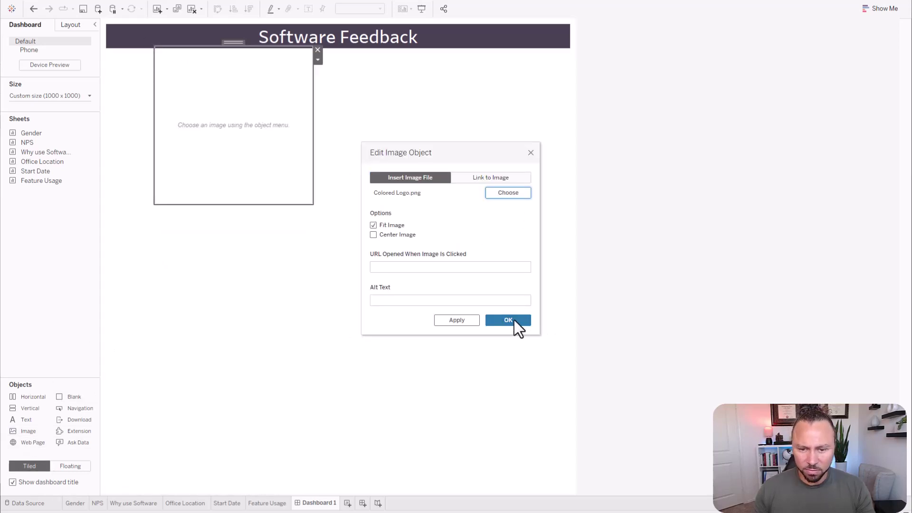
{"action": "left_click", "coordinate": [511, 320]}
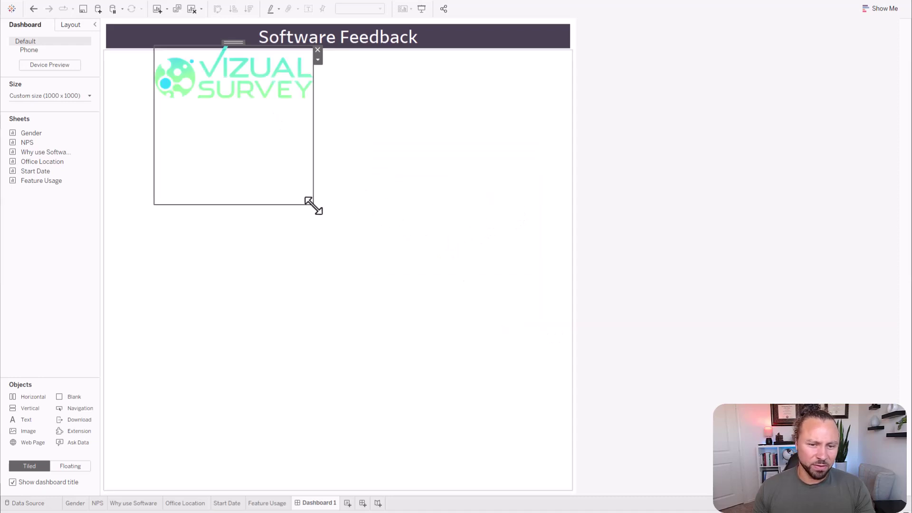
Shrink the logo image to the title banner's height and place it at the banner's left end
{"action": "left_click_drag", "start_coordinate": [308, 202], "coordinate": [147, 23]}
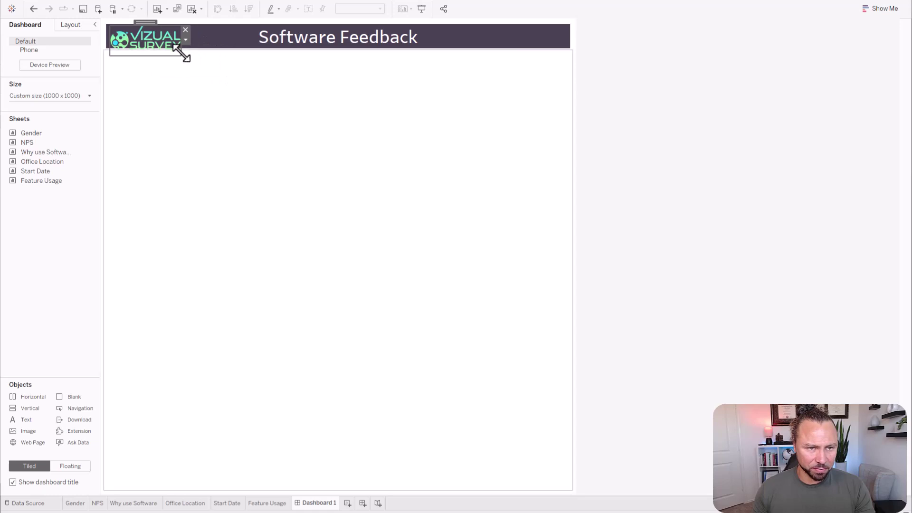
{"action": "left_click_drag", "start_coordinate": [181, 53], "coordinate": [179, 49]}
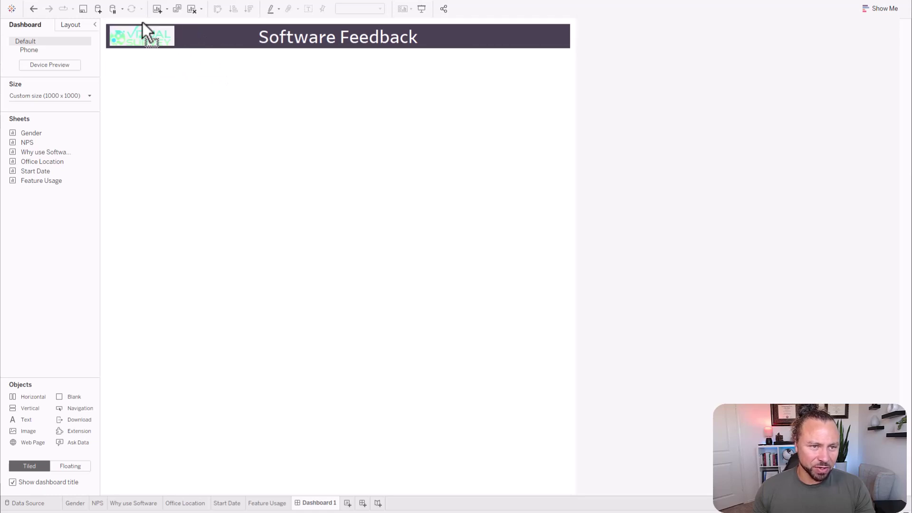
{"action": "left_click_drag", "start_coordinate": [142, 22], "coordinate": [143, 22]}
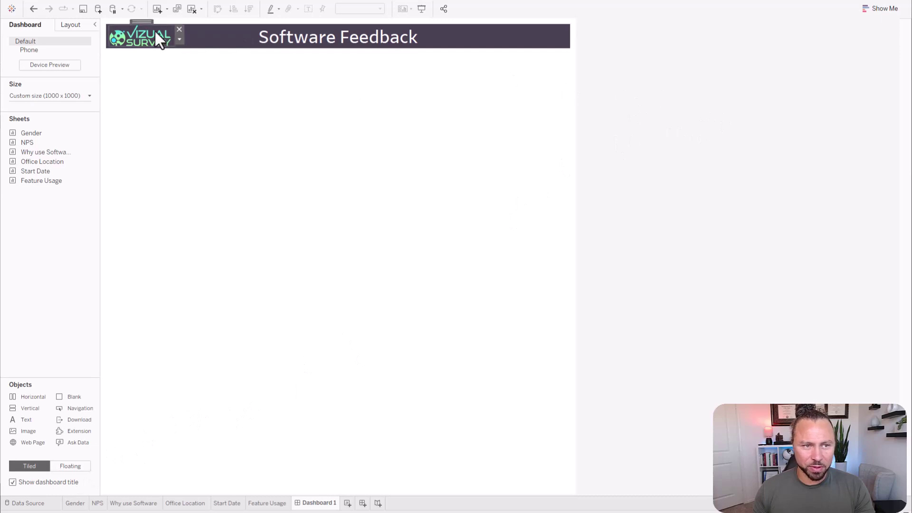
{"action": "left_click_drag", "start_coordinate": [144, 19], "coordinate": [144, 21]}
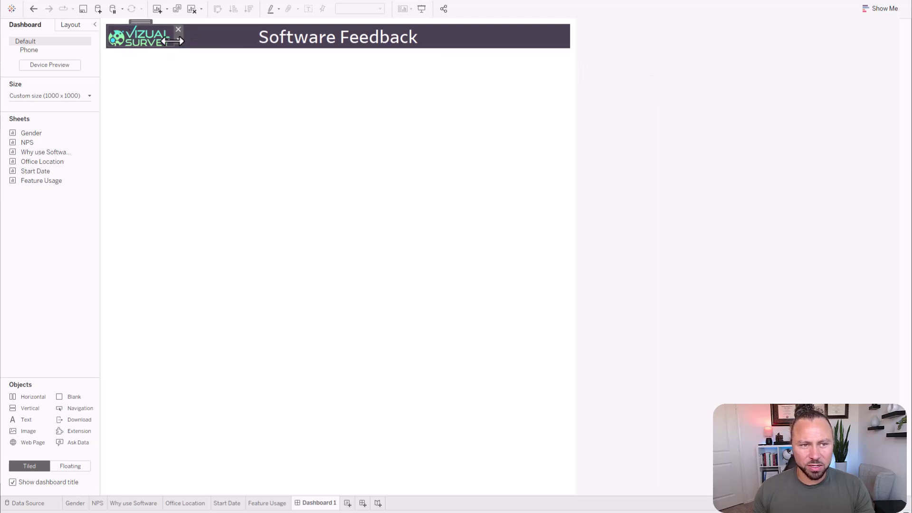
Make the Software Feedback title banner slightly taller and recenter the logo vertically within its left end
{"action": "left_click", "coordinate": [202, 42]}
{"action": "left_click_drag", "start_coordinate": [212, 51], "coordinate": [212, 59]}
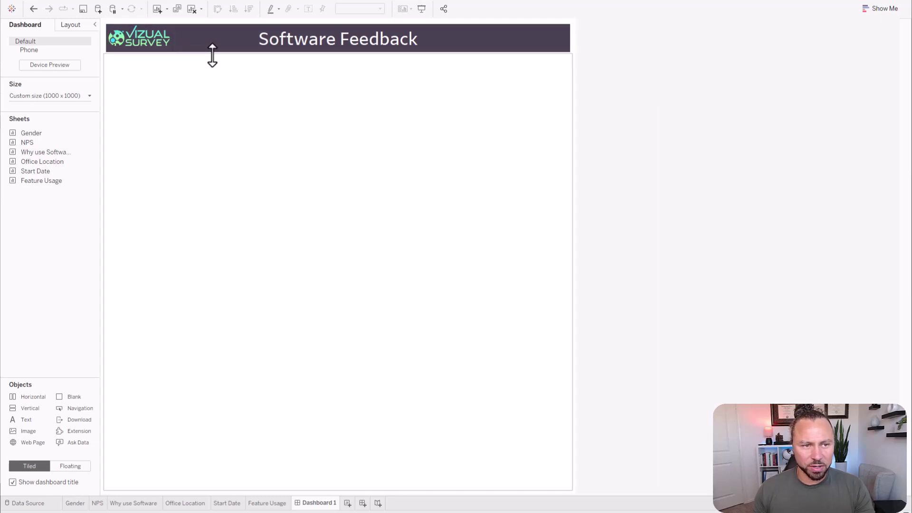
{"action": "left_click_drag", "start_coordinate": [136, 32], "coordinate": [145, 25]}
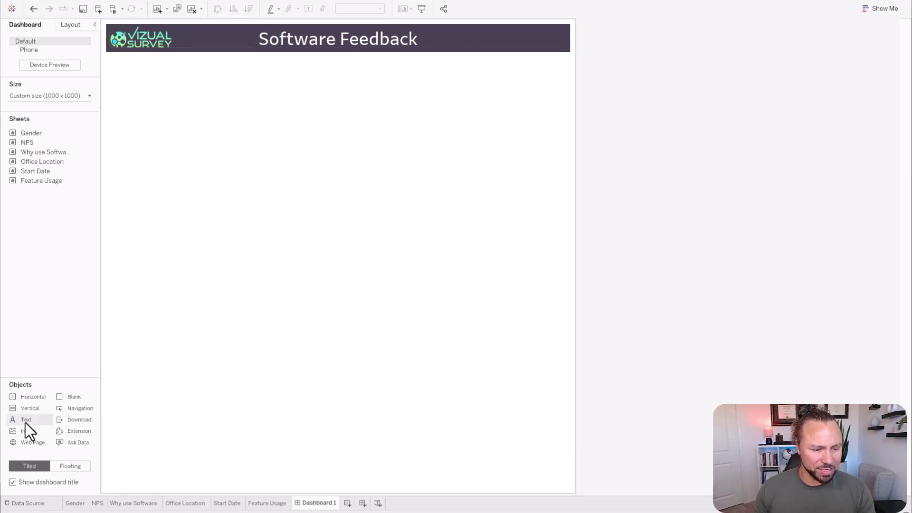
Add a text object along the bottom of the dashboard with the centered text "VizualSurvey.com | VizualSurvey"
{"action": "left_click_drag", "start_coordinate": [24, 423], "coordinate": [235, 498]}
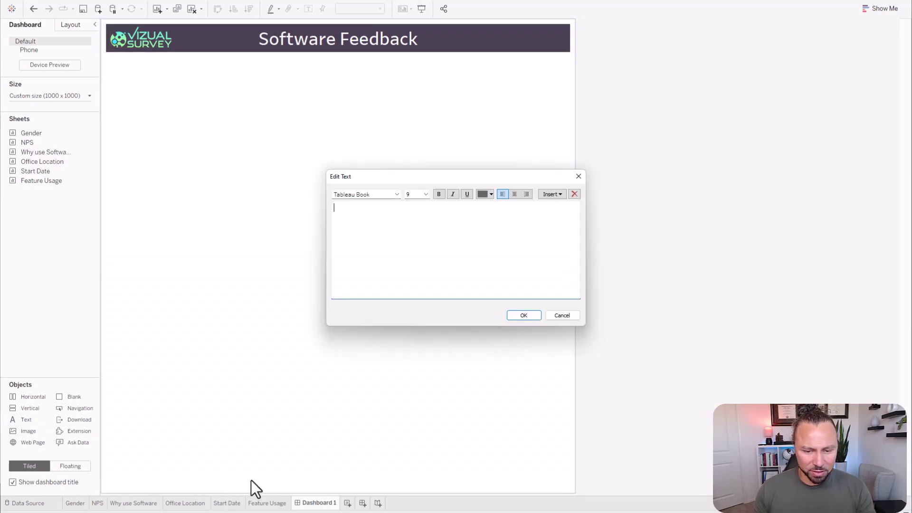
{"action": "left_click", "coordinate": [514, 194]}
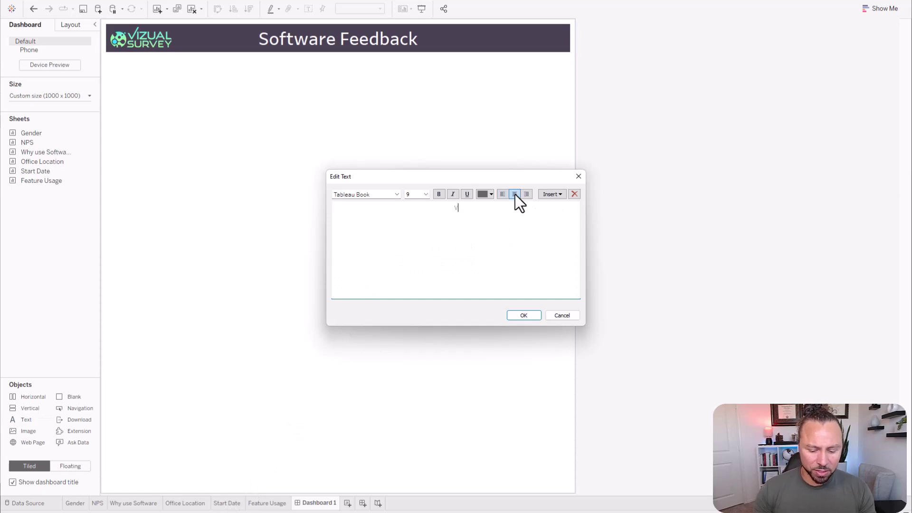
{"action": "type", "text": "VizualSurvey.com"}
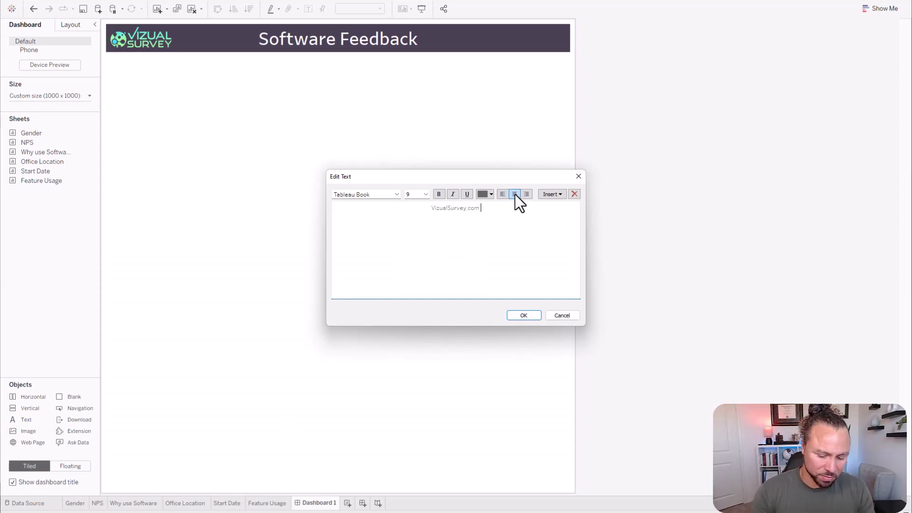
{"action": "type", "text": " | "}
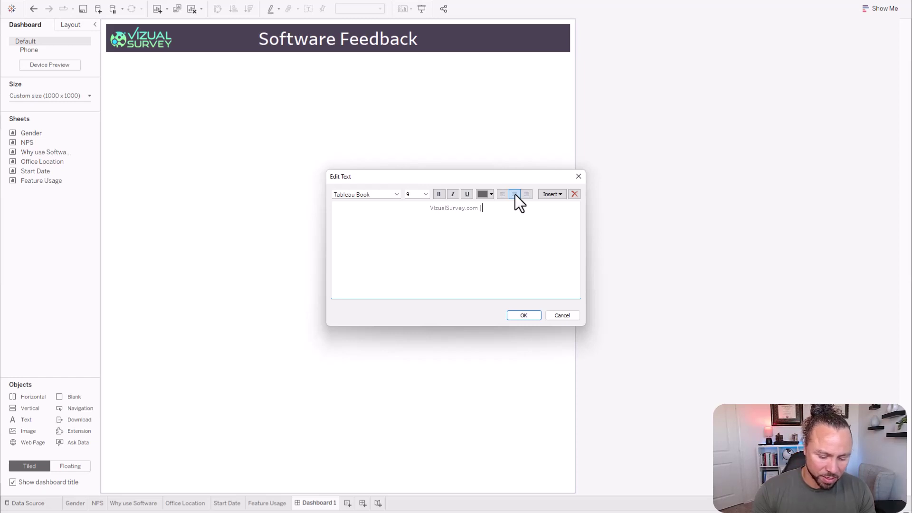
{"action": "type", "text": "Vizual"}
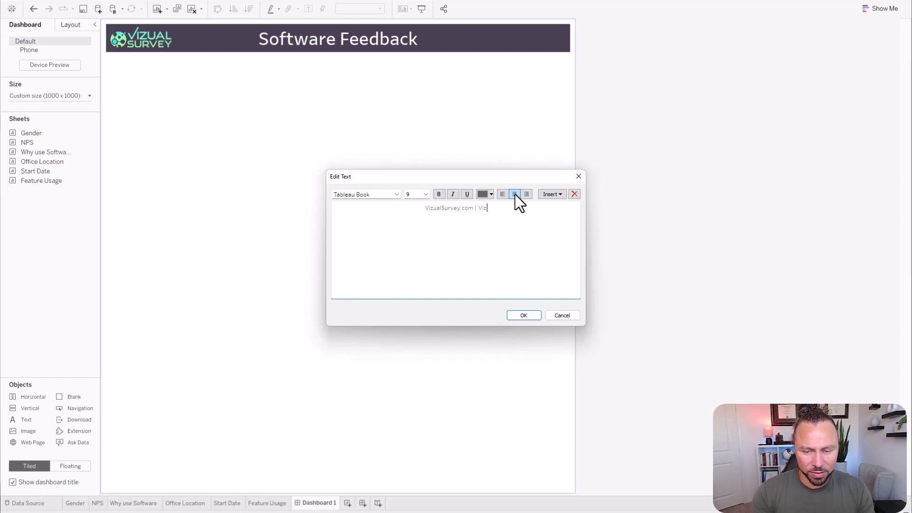
{"action": "type", "text": "Survey"}
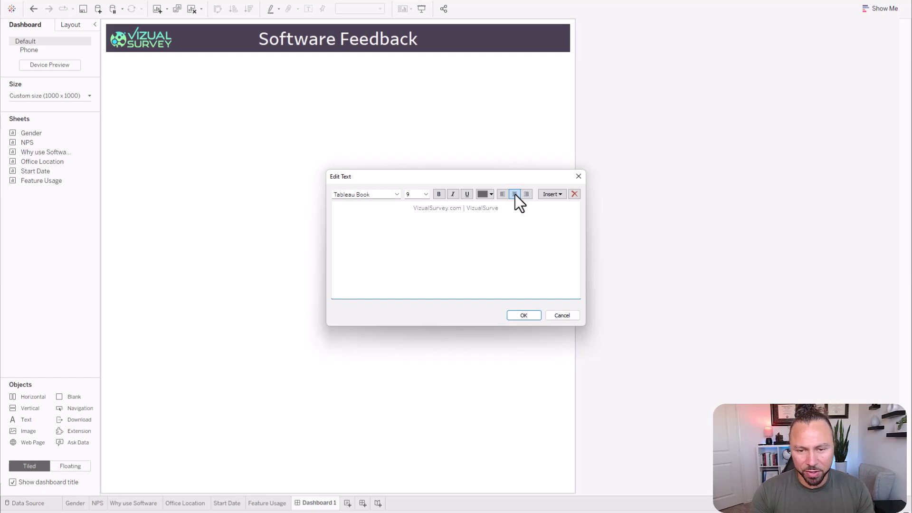
Format all of the footer text as white Tableau Semibold and apply it
{"action": "key", "text": "ctrl+a"}
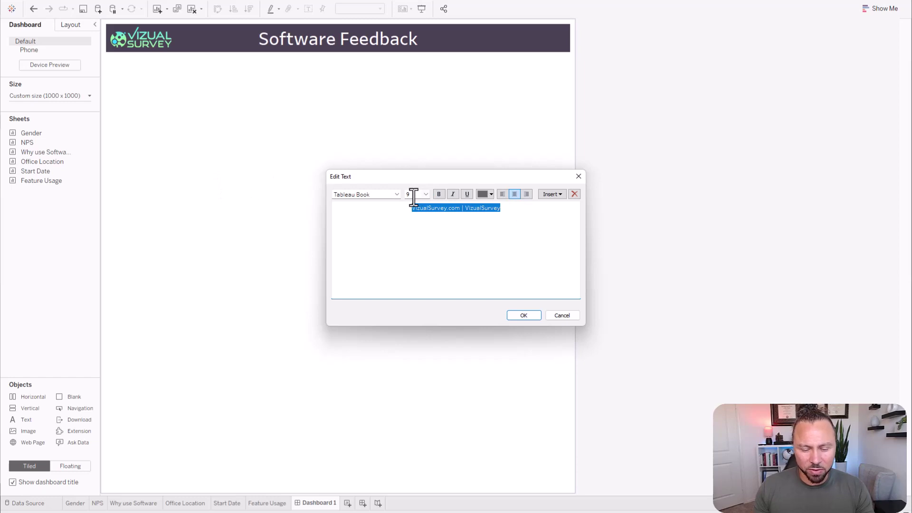
{"action": "left_click", "coordinate": [517, 212]}
{"action": "key", "text": "ctrl+a"}
{"action": "left_click", "coordinate": [491, 196]}
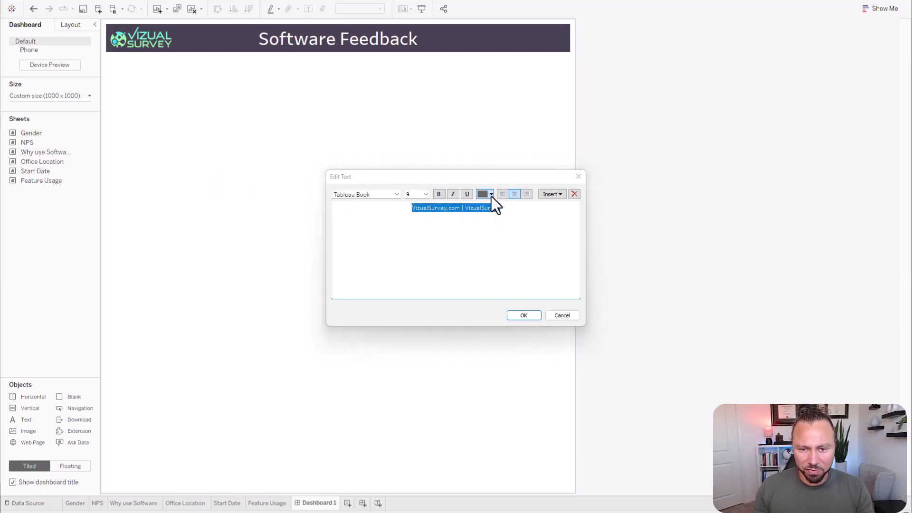
{"action": "left_click", "coordinate": [492, 203]}
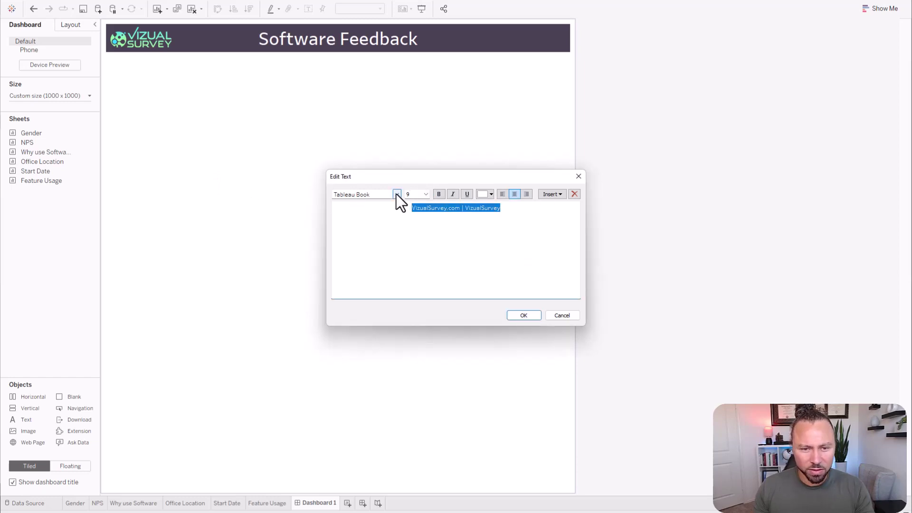
{"action": "left_click", "coordinate": [396, 193]}
{"action": "left_click", "coordinate": [374, 230]}
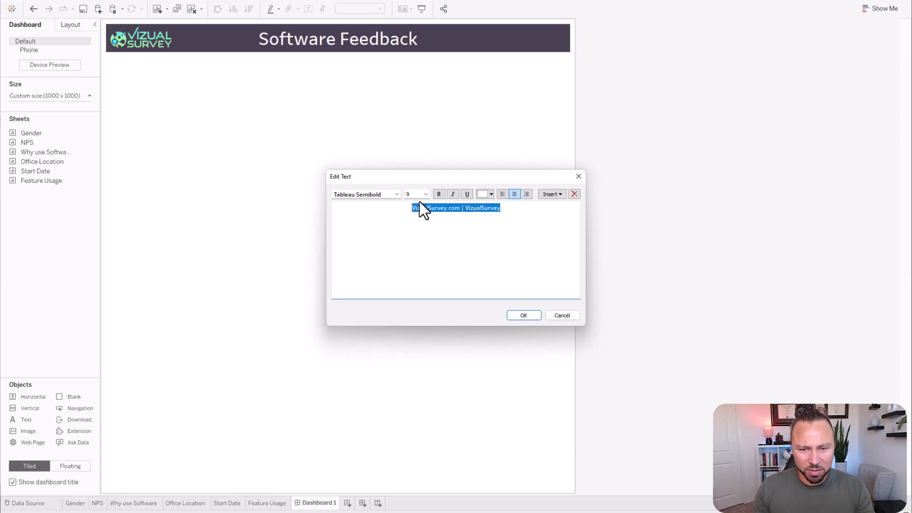
{"action": "left_click", "coordinate": [520, 314]}
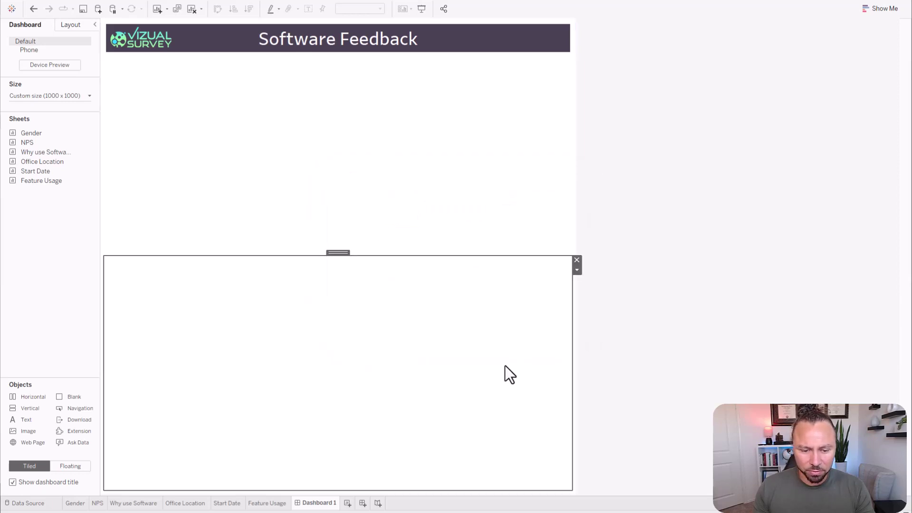
Give the footer text object the title banner's dark purple background and shrink it to a thin strip at the dashboard's bottom edge
{"action": "left_click", "coordinate": [71, 26]}
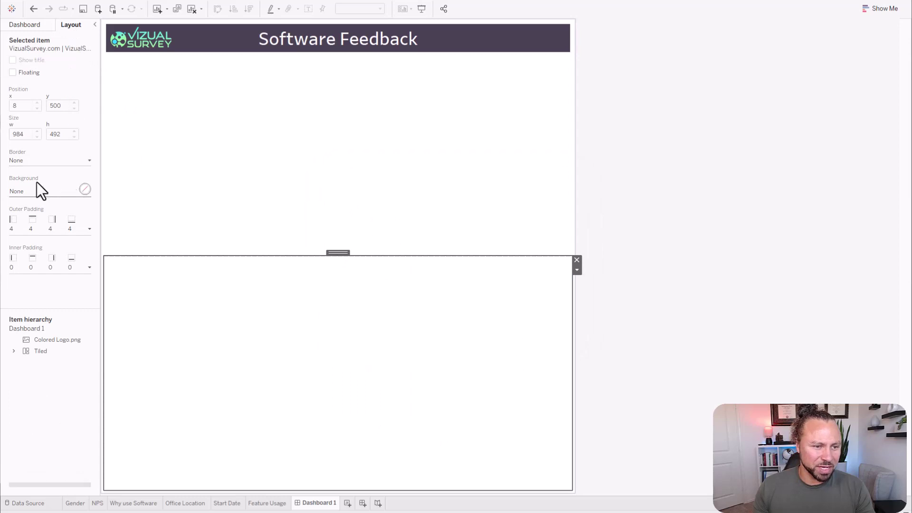
{"action": "left_click", "coordinate": [22, 194]}
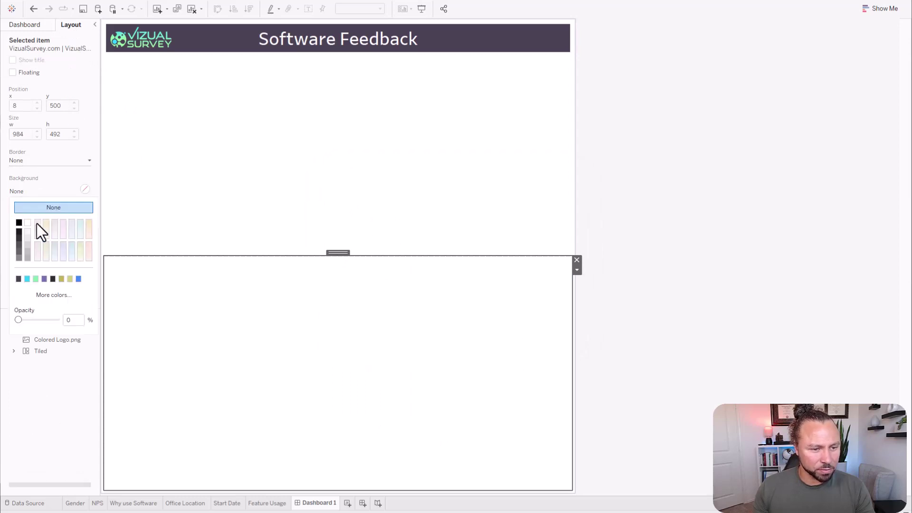
{"action": "left_click", "coordinate": [18, 279]}
{"action": "left_click_drag", "start_coordinate": [397, 252], "coordinate": [438, 475]}
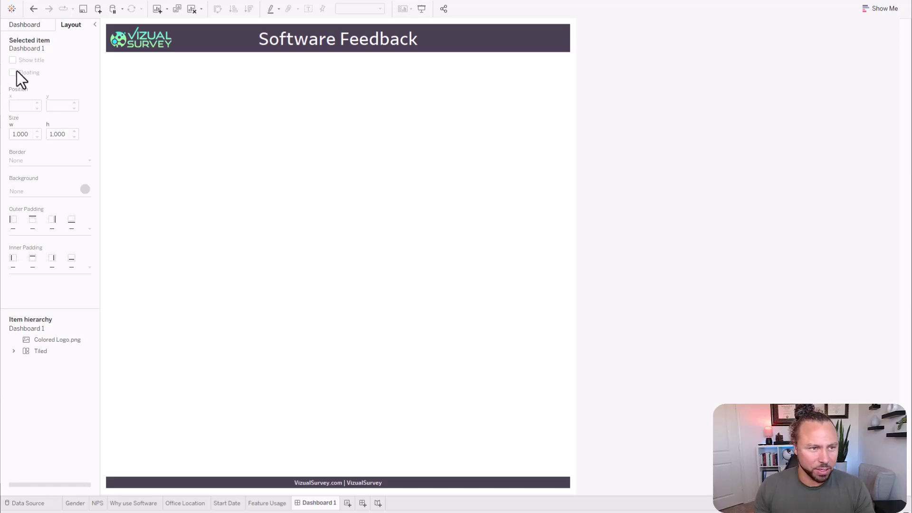
Place the Office Location sheet between banner and footer, with Gender to its right and Start Date beneath Gender
{"action": "left_click", "coordinate": [24, 26]}
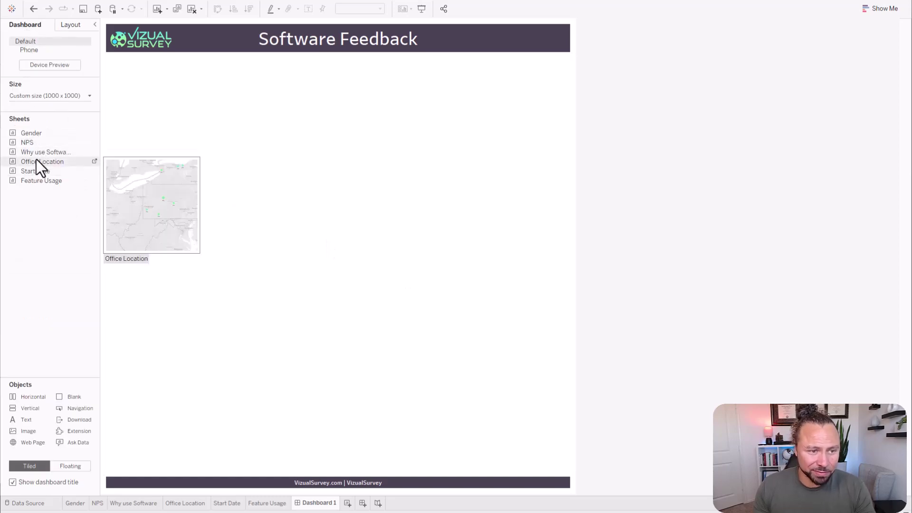
{"action": "left_click_drag", "start_coordinate": [38, 159], "coordinate": [195, 140]}
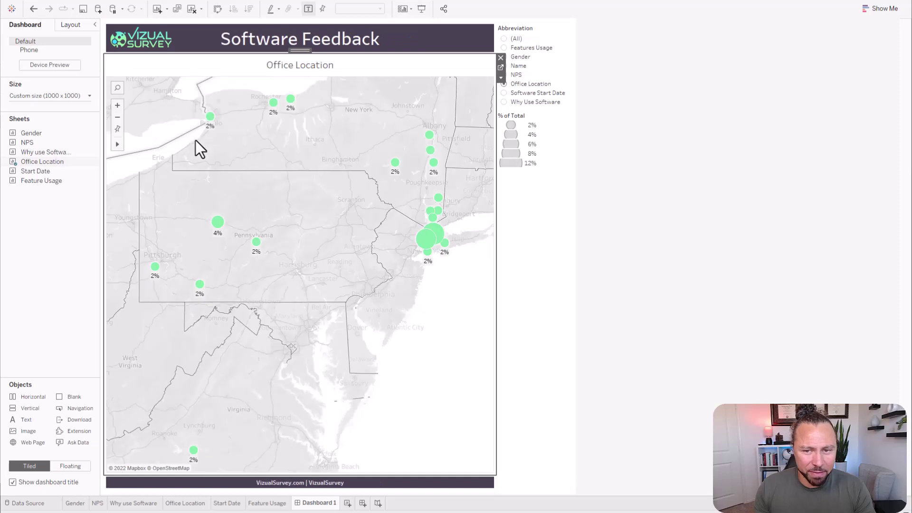
{"action": "mouse_move", "coordinate": [122, 144]}
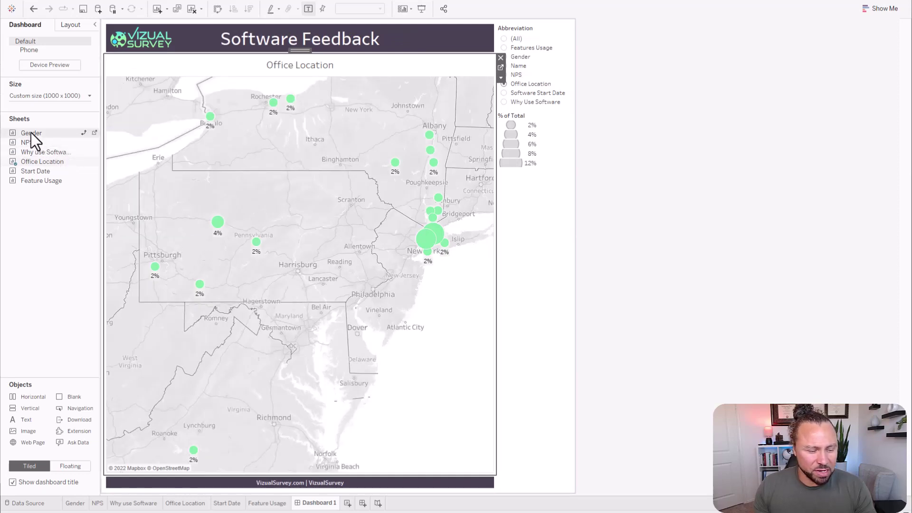
{"action": "mouse_move", "coordinate": [31, 133]}
{"action": "left_mouse_down"}
{"action": "mouse_move", "coordinate": [389, 150]}
{"action": "mouse_move", "coordinate": [460, 176]}
{"action": "left_mouse_up"}
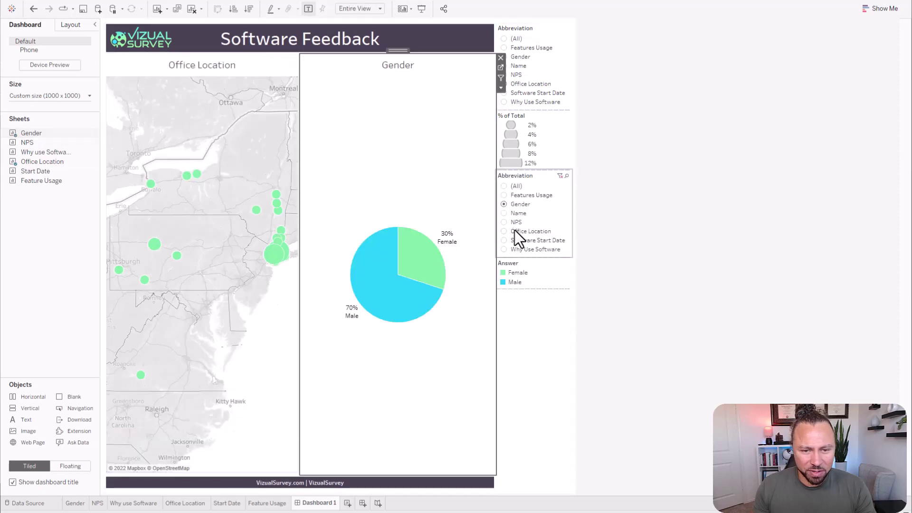
{"action": "mouse_move", "coordinate": [38, 144]}
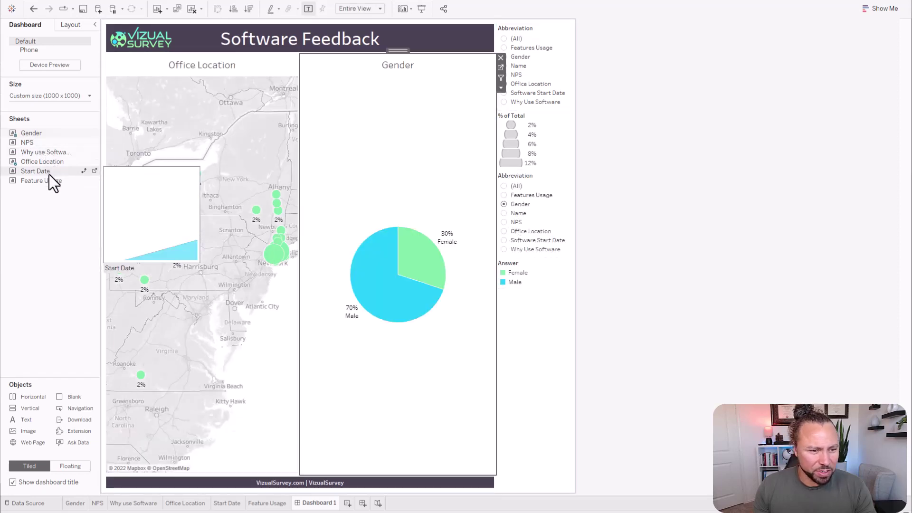
{"action": "left_click_drag", "start_coordinate": [42, 169], "coordinate": [410, 406]}
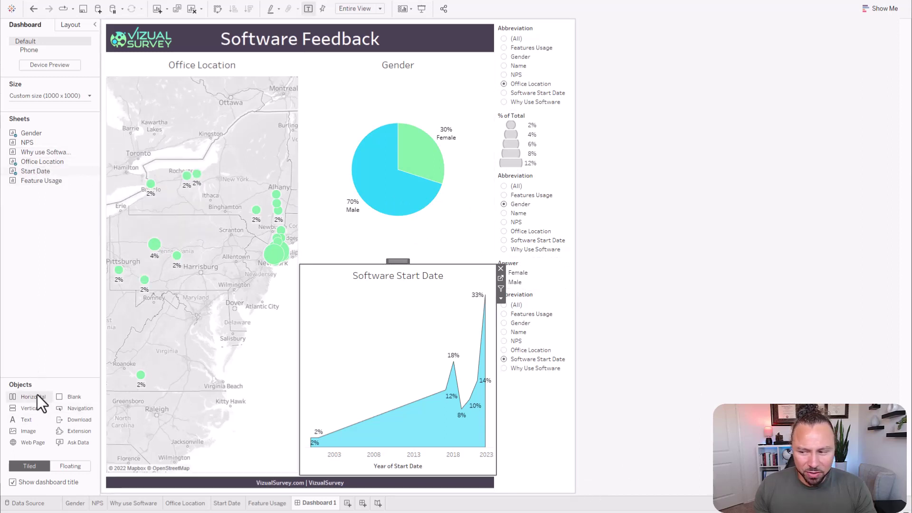
Add a horizontal container across the lower half of the dashboard and fill it with NPS and Why use Software side by side
{"action": "mouse_move", "coordinate": [37, 395]}
{"action": "left_mouse_down"}
{"action": "mouse_move", "coordinate": [141, 411]}
{"action": "mouse_move", "coordinate": [256, 452]}
{"action": "mouse_move", "coordinate": [271, 471]}
{"action": "left_mouse_up"}
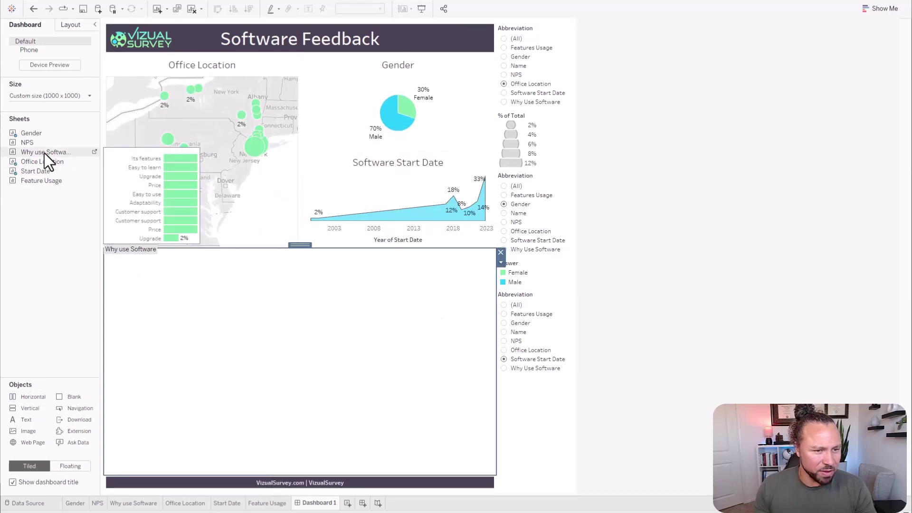
{"action": "left_click_drag", "start_coordinate": [27, 143], "coordinate": [167, 309]}
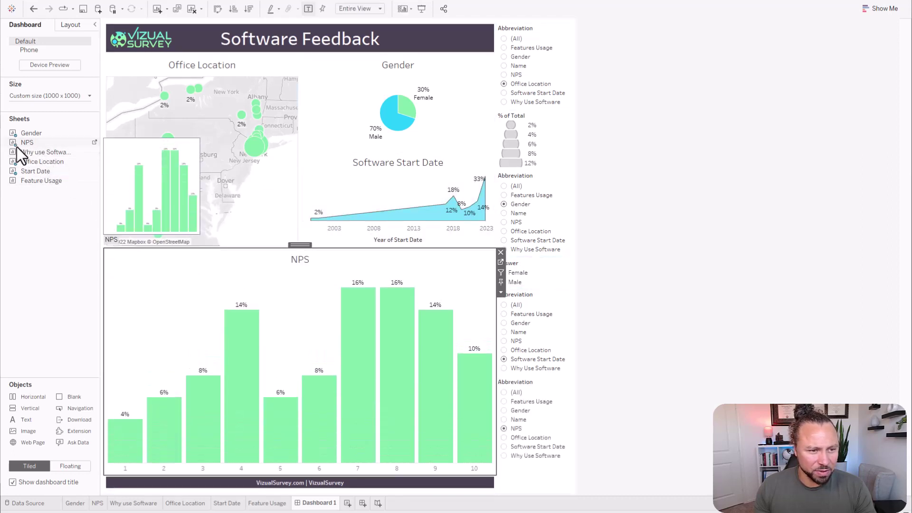
{"action": "mouse_move", "coordinate": [24, 154]}
{"action": "left_mouse_down"}
{"action": "mouse_move", "coordinate": [224, 244]}
{"action": "mouse_move", "coordinate": [398, 363]}
{"action": "mouse_move", "coordinate": [333, 345]}
{"action": "left_mouse_up"}
Place the Feature Usage sheet across the full width beneath the NPS and Why Use Software charts, above the footer
{"action": "left_click_drag", "start_coordinate": [34, 180], "coordinate": [258, 366]}
{"action": "left_click_drag", "start_coordinate": [263, 451], "coordinate": [266, 471]}
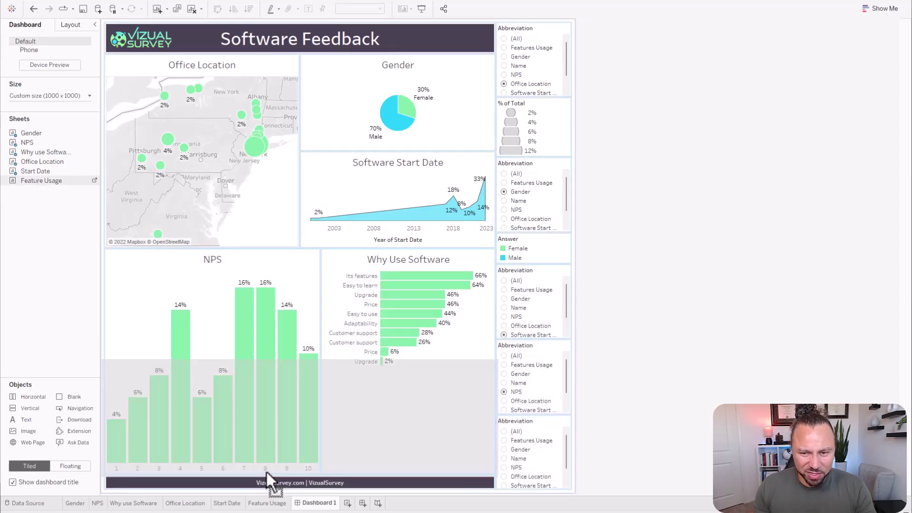
{"action": "left_click_drag", "start_coordinate": [266, 472], "coordinate": [265, 472]}
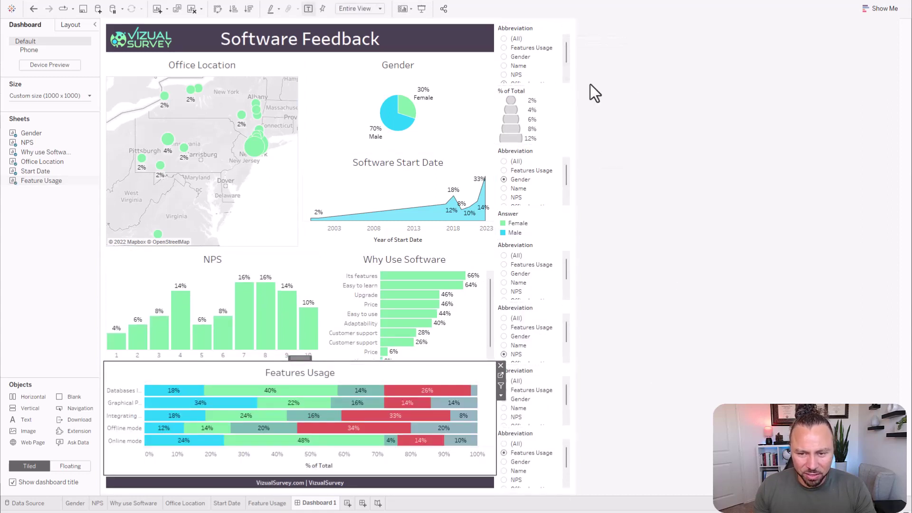
Delete the whole layout container holding the filters and legends beside the dashboard charts, including the items within it
{"action": "left_click", "coordinate": [537, 25]}
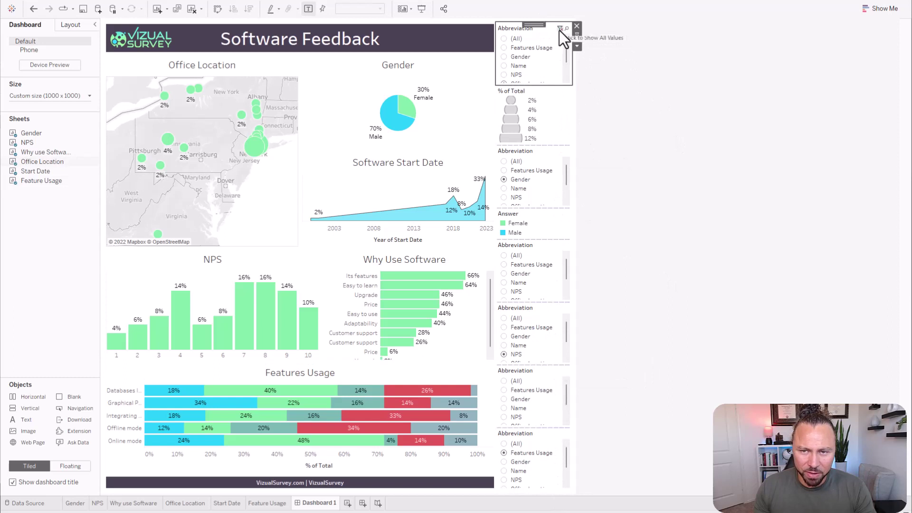
{"action": "left_click", "coordinate": [577, 46]}
{"action": "left_click", "coordinate": [615, 307]}
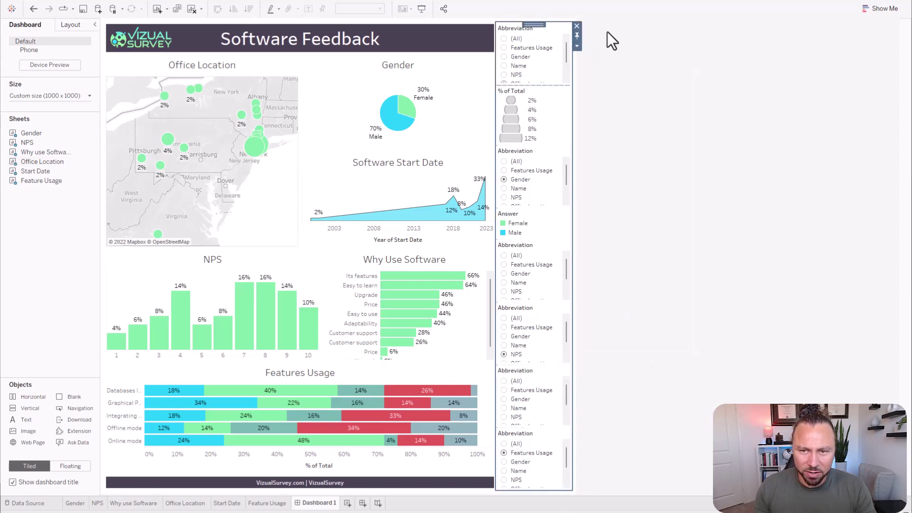
{"action": "left_click", "coordinate": [577, 26]}
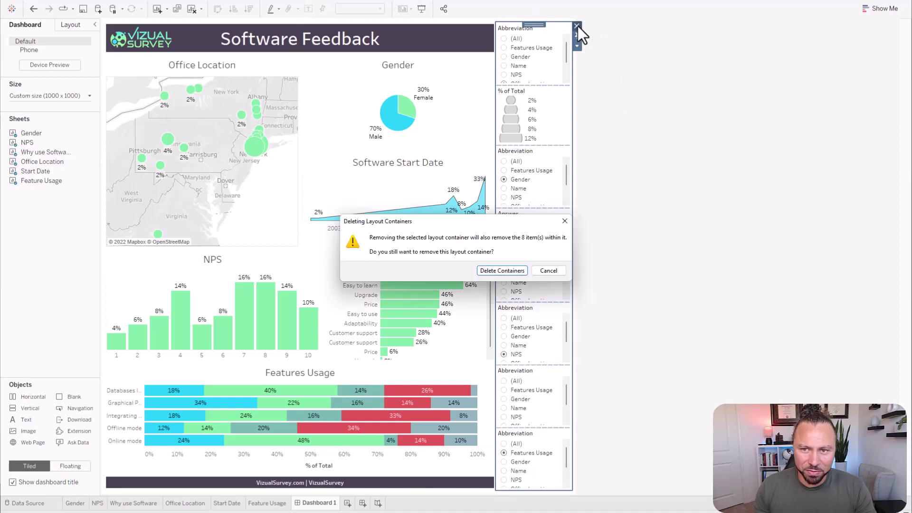
{"action": "left_click", "coordinate": [512, 269]}
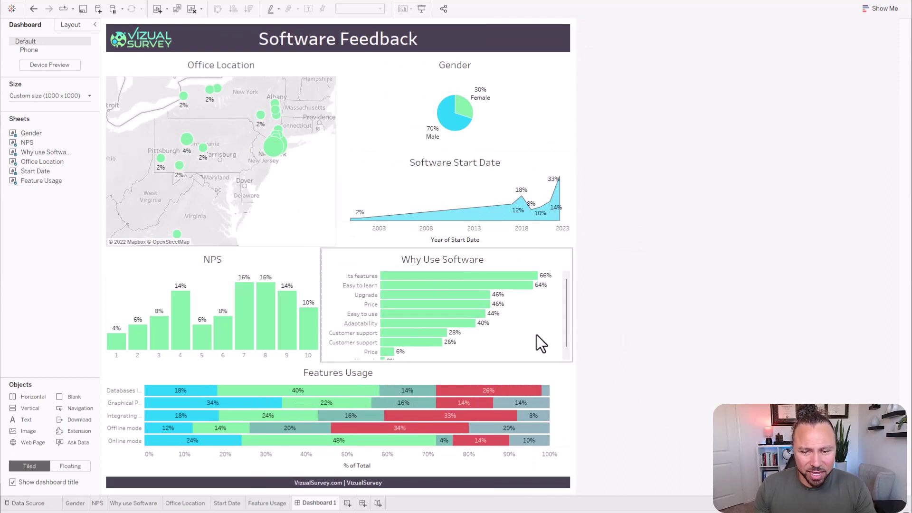
Set the Why Use Software chart to fit Entire View
{"action": "left_click", "coordinate": [534, 321]}
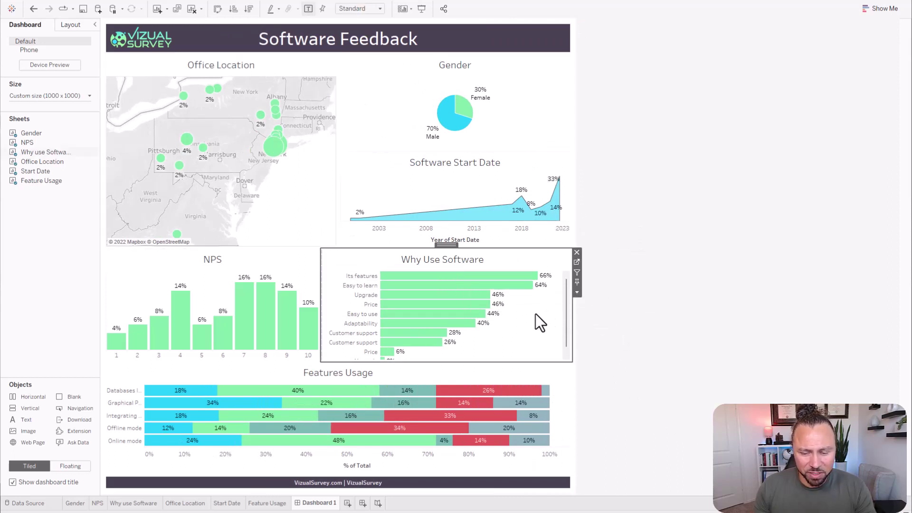
{"action": "left_click", "coordinate": [357, 10]}
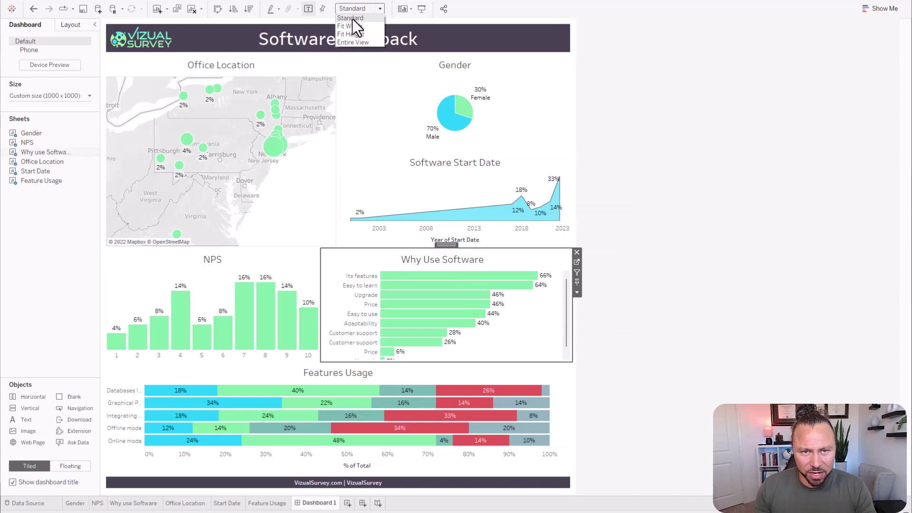
{"action": "left_click", "coordinate": [359, 42]}
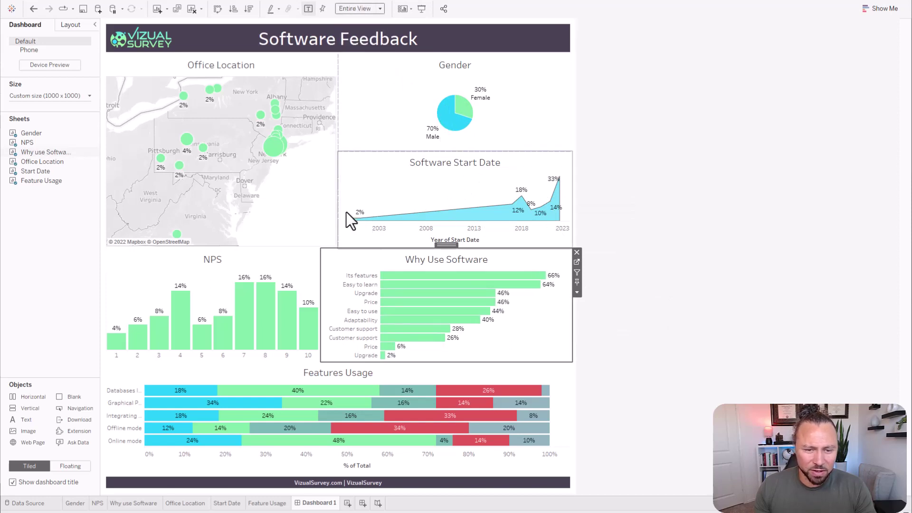
Widen the Office Location map slightly and make the Features Usage chart taller by raising its upper border
{"action": "left_click_drag", "start_coordinate": [337, 149], "coordinate": [343, 147]}
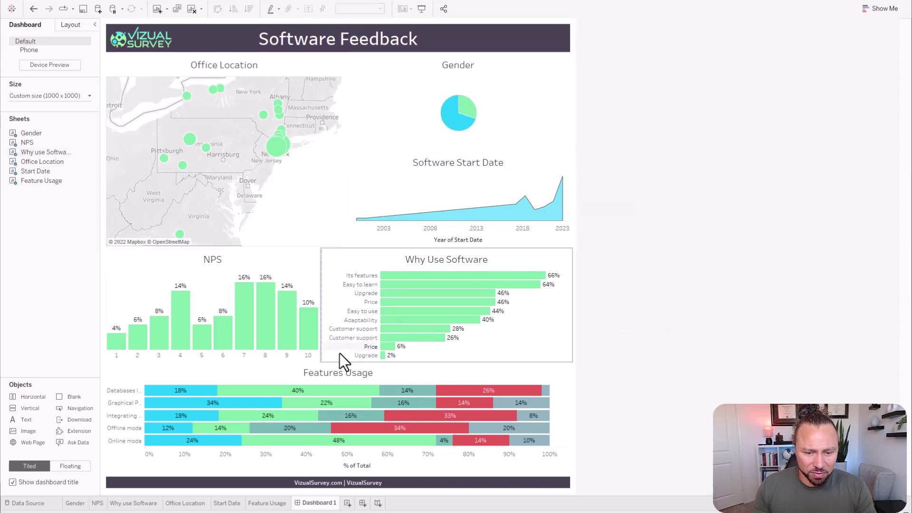
{"action": "left_click_drag", "start_coordinate": [350, 360], "coordinate": [340, 330]}
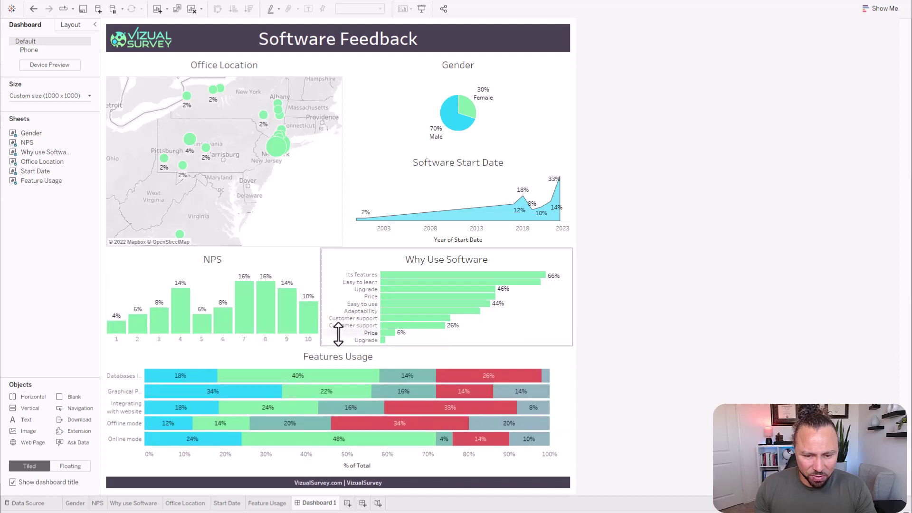
Hide the % of Total axis beneath the Features Usage bars
{"action": "left_click", "coordinate": [346, 362]}
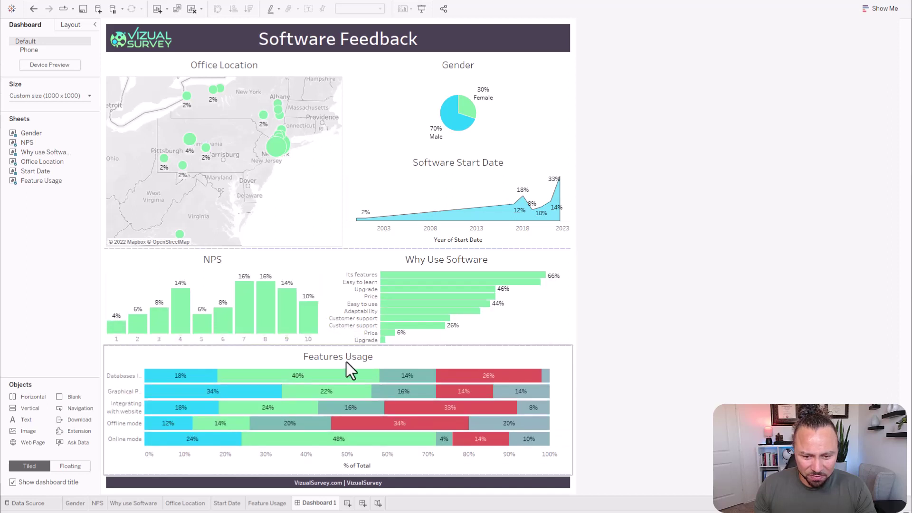
{"action": "right_click", "coordinate": [392, 457]}
{"action": "left_click", "coordinate": [429, 501]}
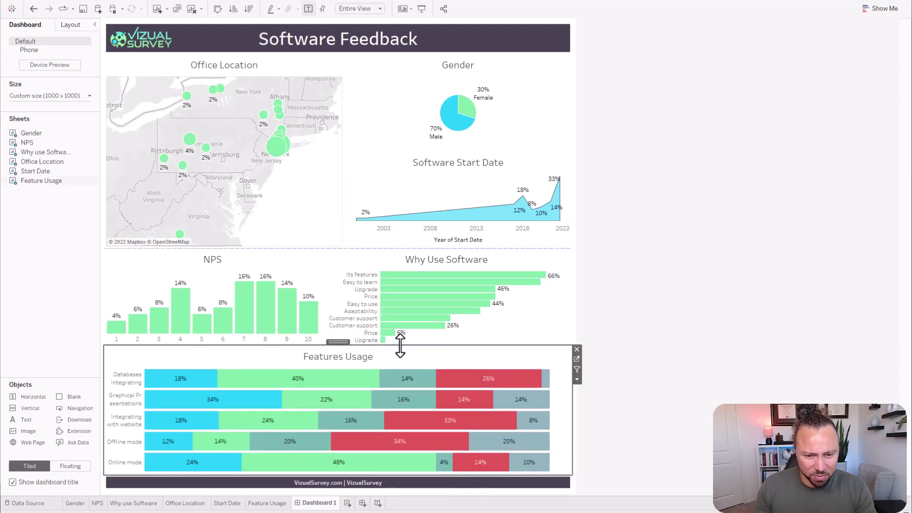
Raise the border above NPS and Why Use Software to give them more height, and lower the border between Gender and Software Start Date slightly
{"action": "left_click_drag", "start_coordinate": [367, 248], "coordinate": [366, 236]}
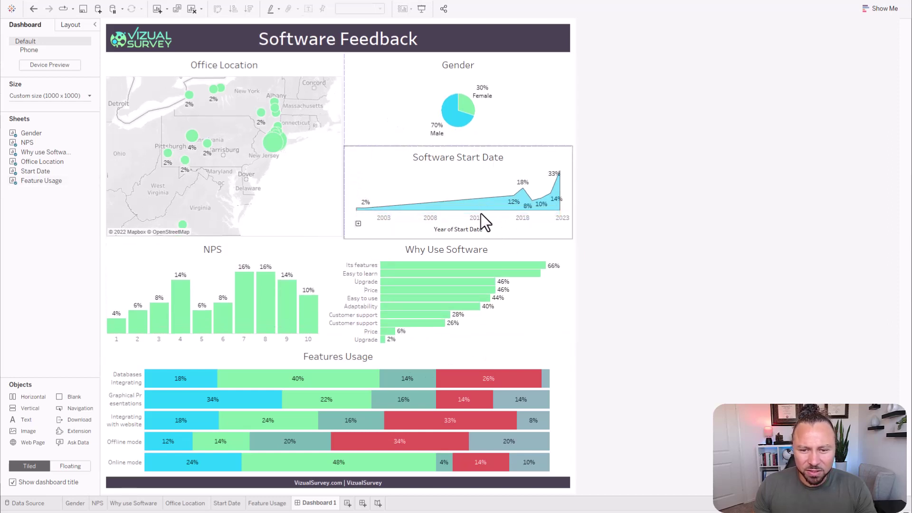
{"action": "mouse_move", "coordinate": [387, 208]}
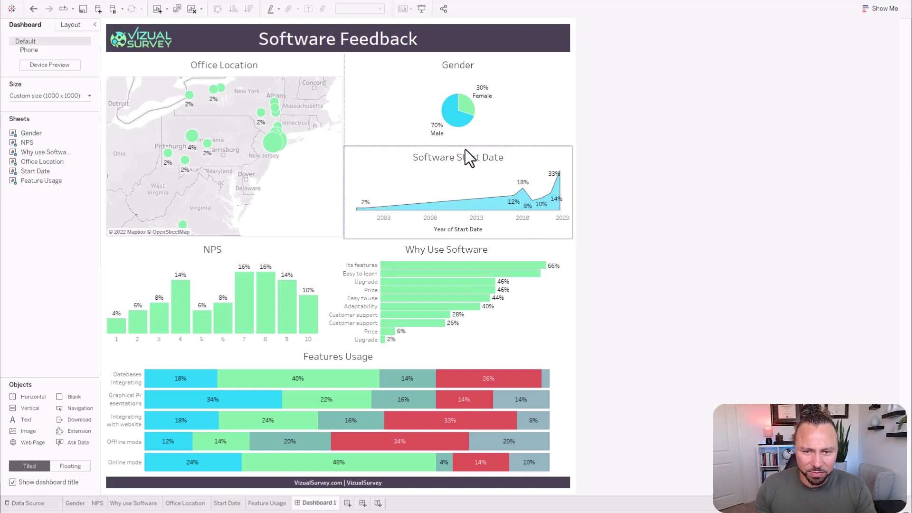
{"action": "left_click_drag", "start_coordinate": [466, 145], "coordinate": [466, 145]}
Enlarge the pie on the Gender worksheet and return to Dashboard 1
{"action": "left_click", "coordinate": [508, 109]}
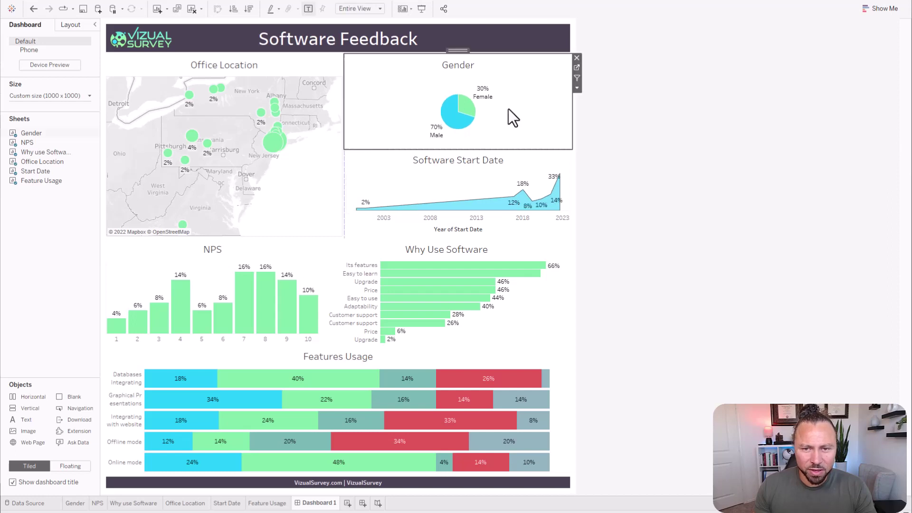
{"action": "left_click", "coordinate": [576, 67]}
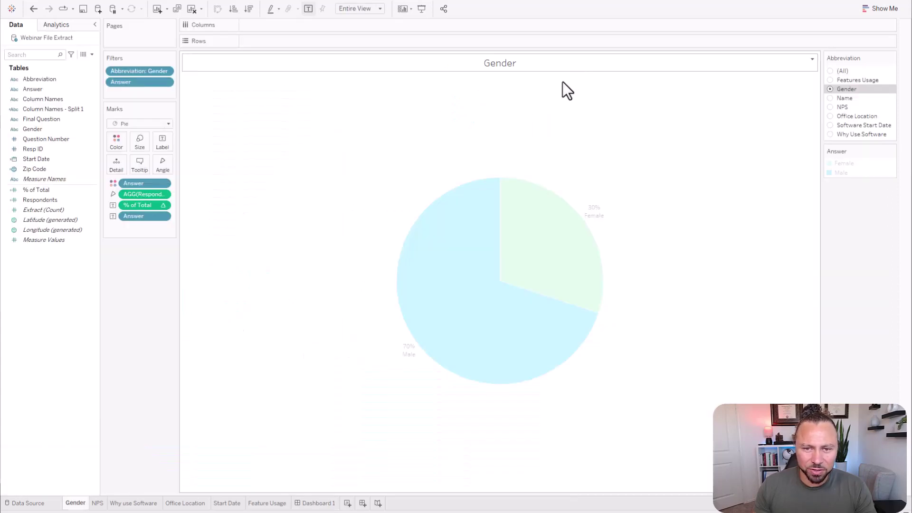
{"action": "left_click", "coordinate": [145, 148]}
{"action": "left_click_drag", "start_coordinate": [167, 164], "coordinate": [167, 165]}
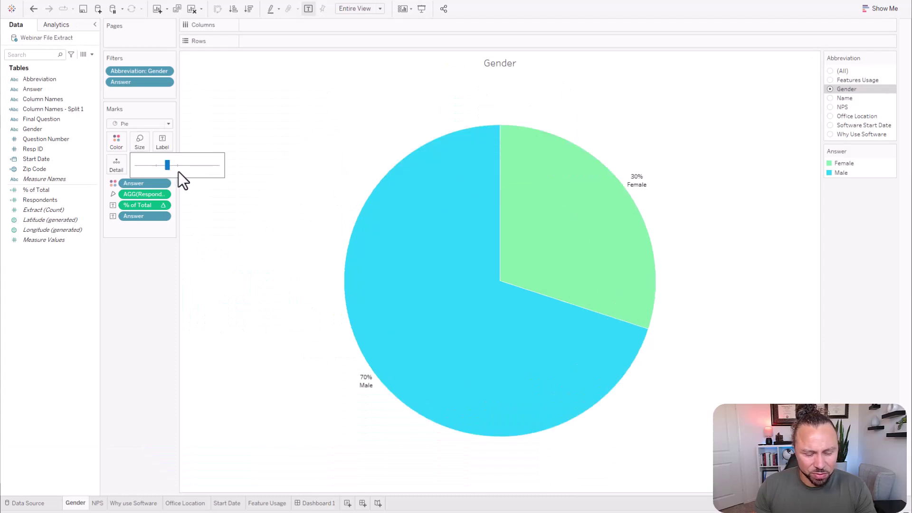
{"action": "left_click", "coordinate": [315, 503]}
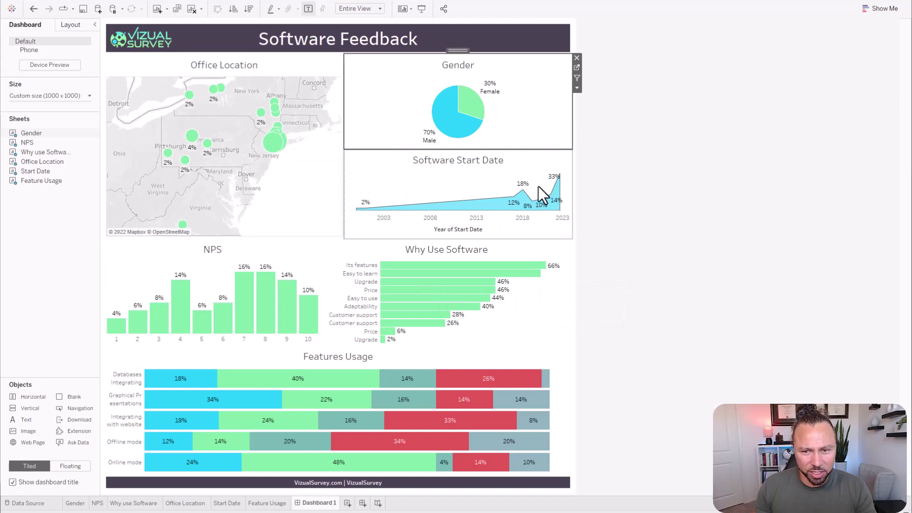
{"action": "mouse_move", "coordinate": [406, 292]}
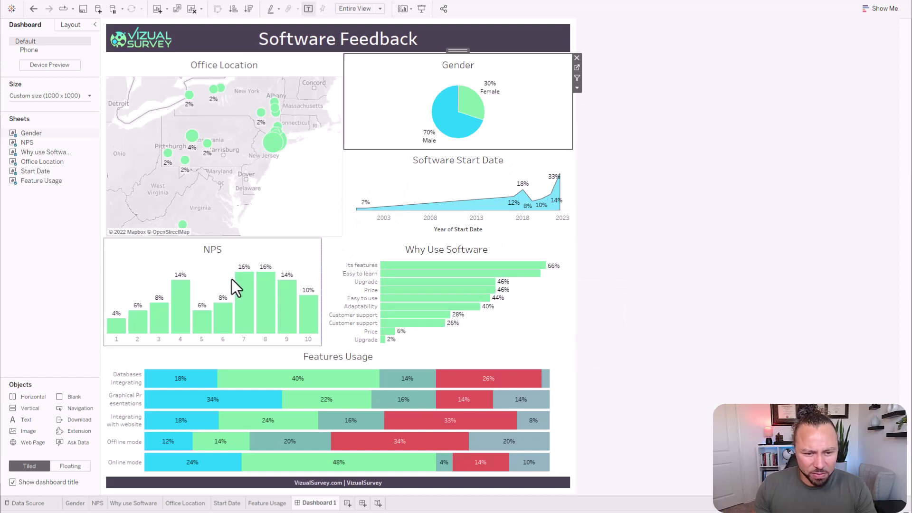
{"action": "left_click", "coordinate": [637, 234]}
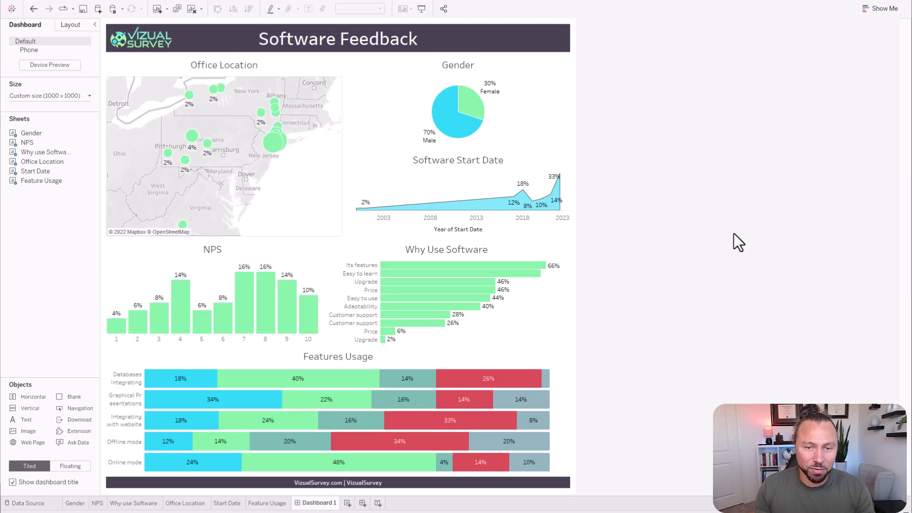
{"action": "left_click", "coordinate": [10, 5]}
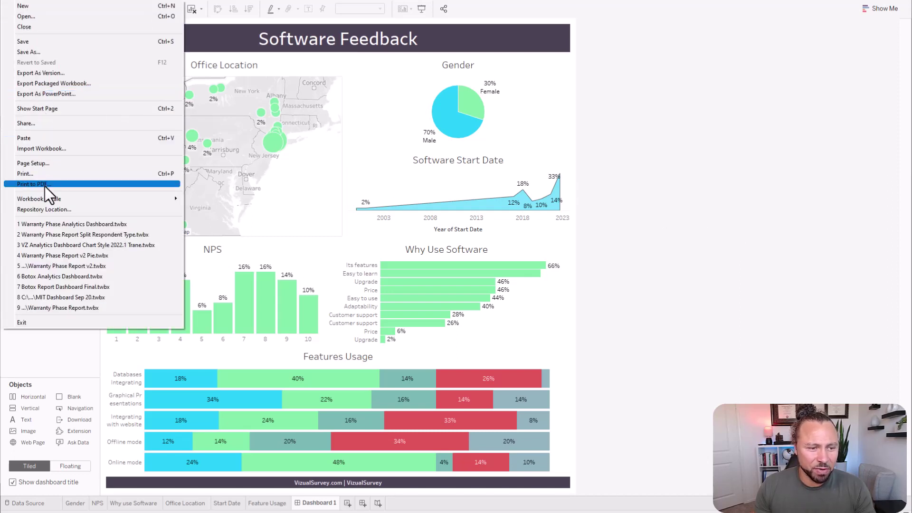
{"action": "left_click", "coordinate": [653, 170]}
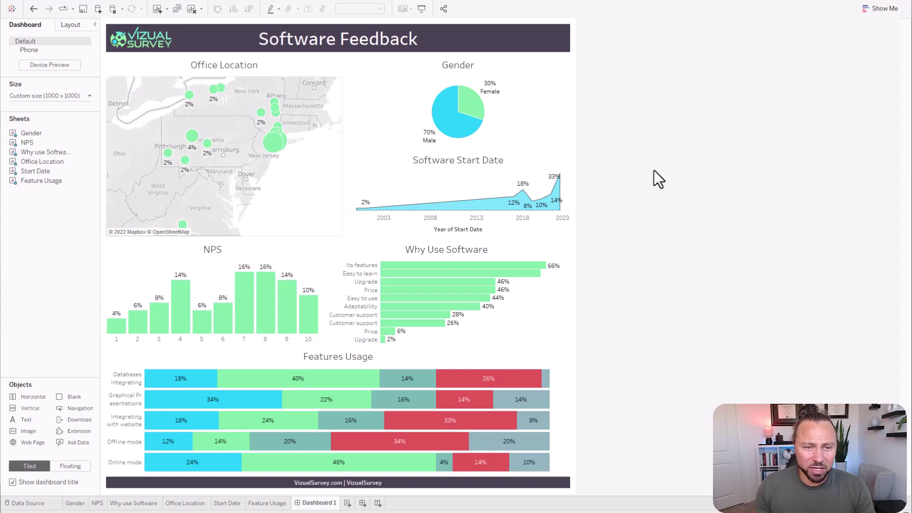